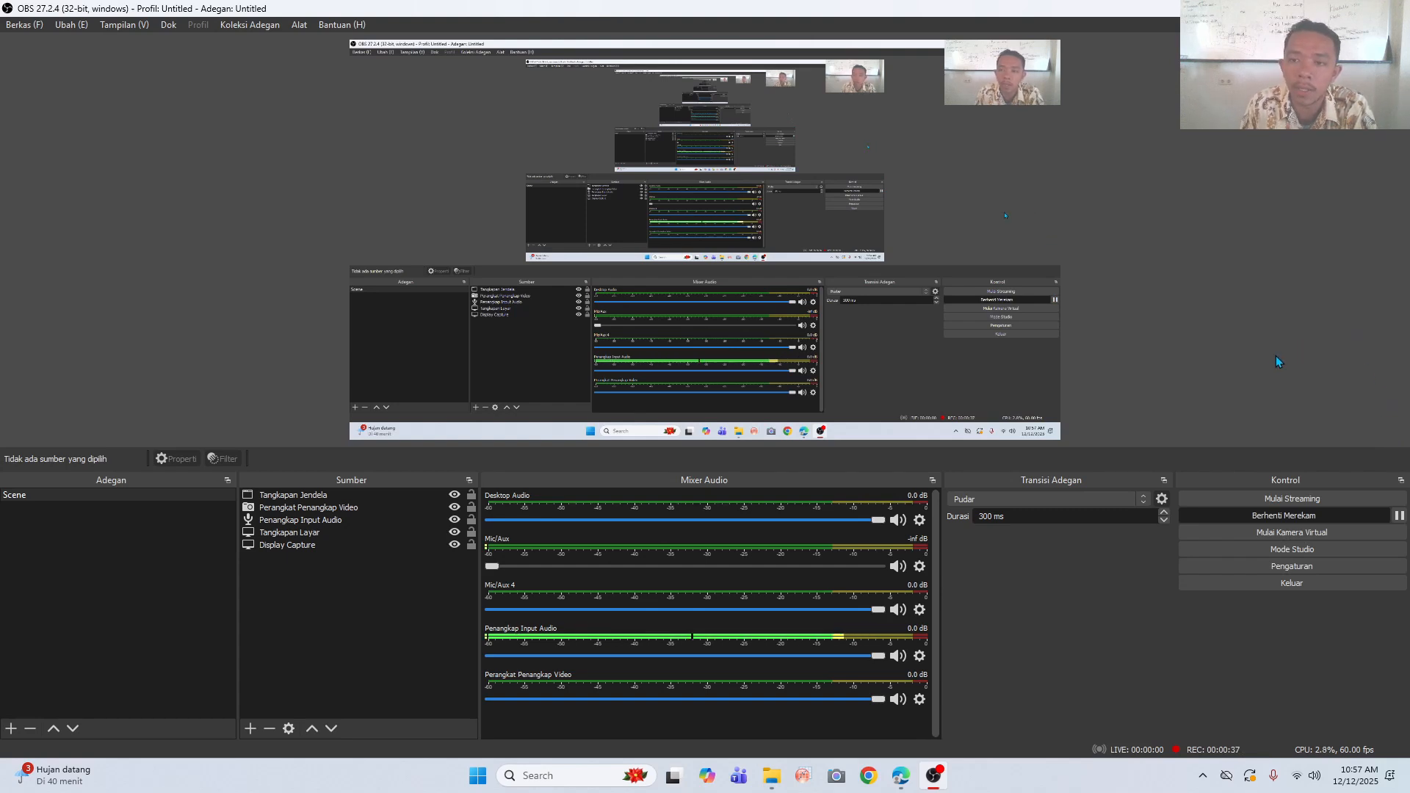
- Switch to File Explorer and launch metashape.exe from the Metashape Pro folder inside UAS FOTOGRAMETRI's Agisoft-20231011T151728Z-001 folder
mouse_move(770, 776)
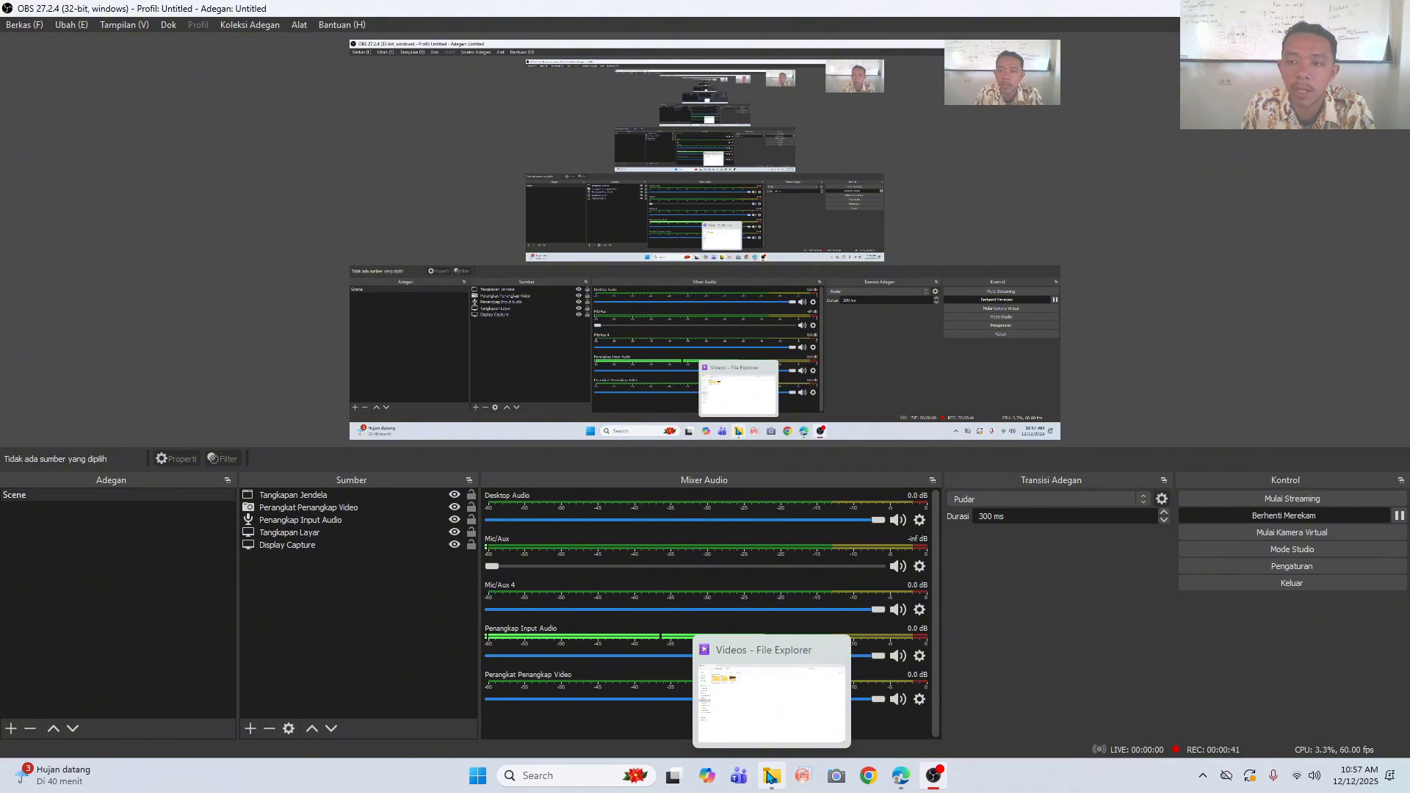
click(769, 775)
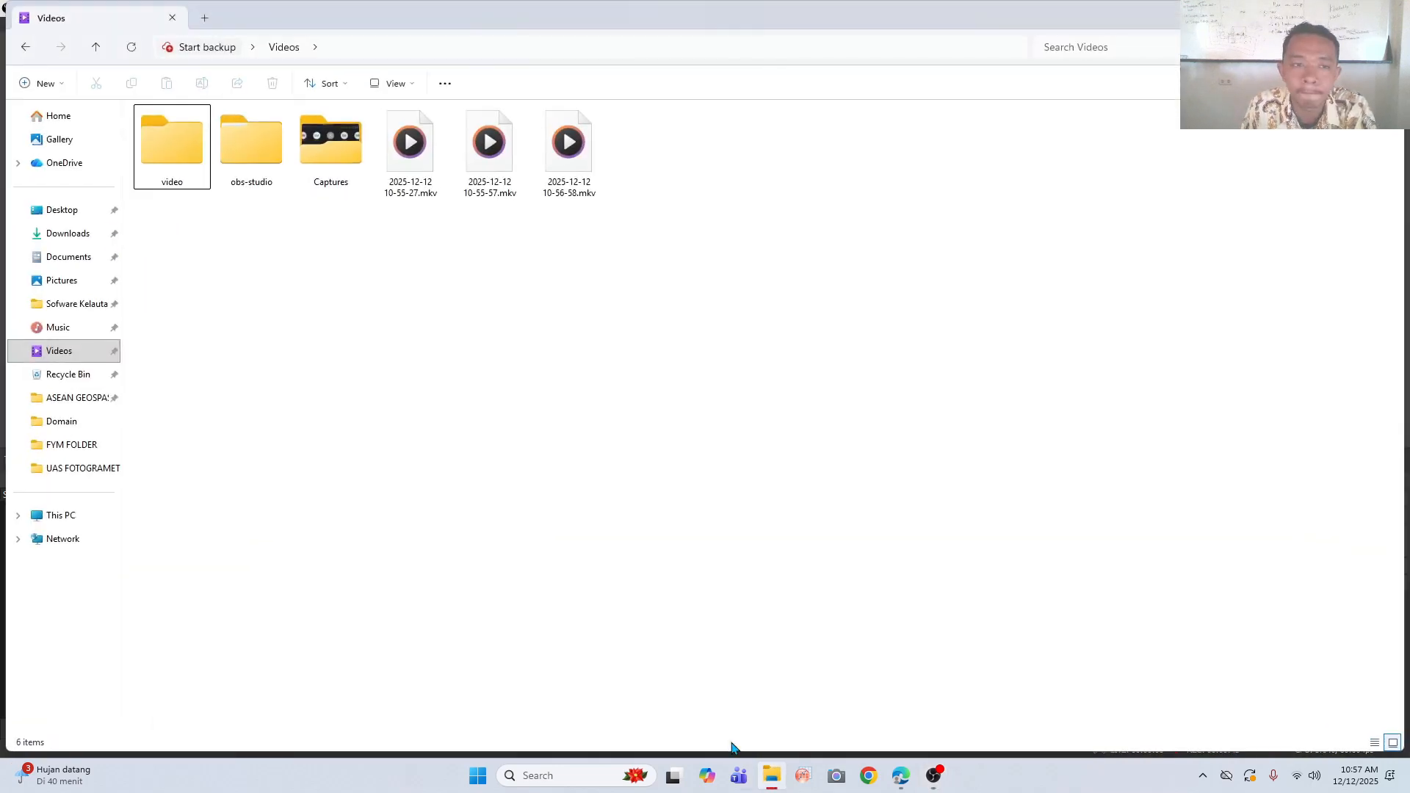
click(70, 470)
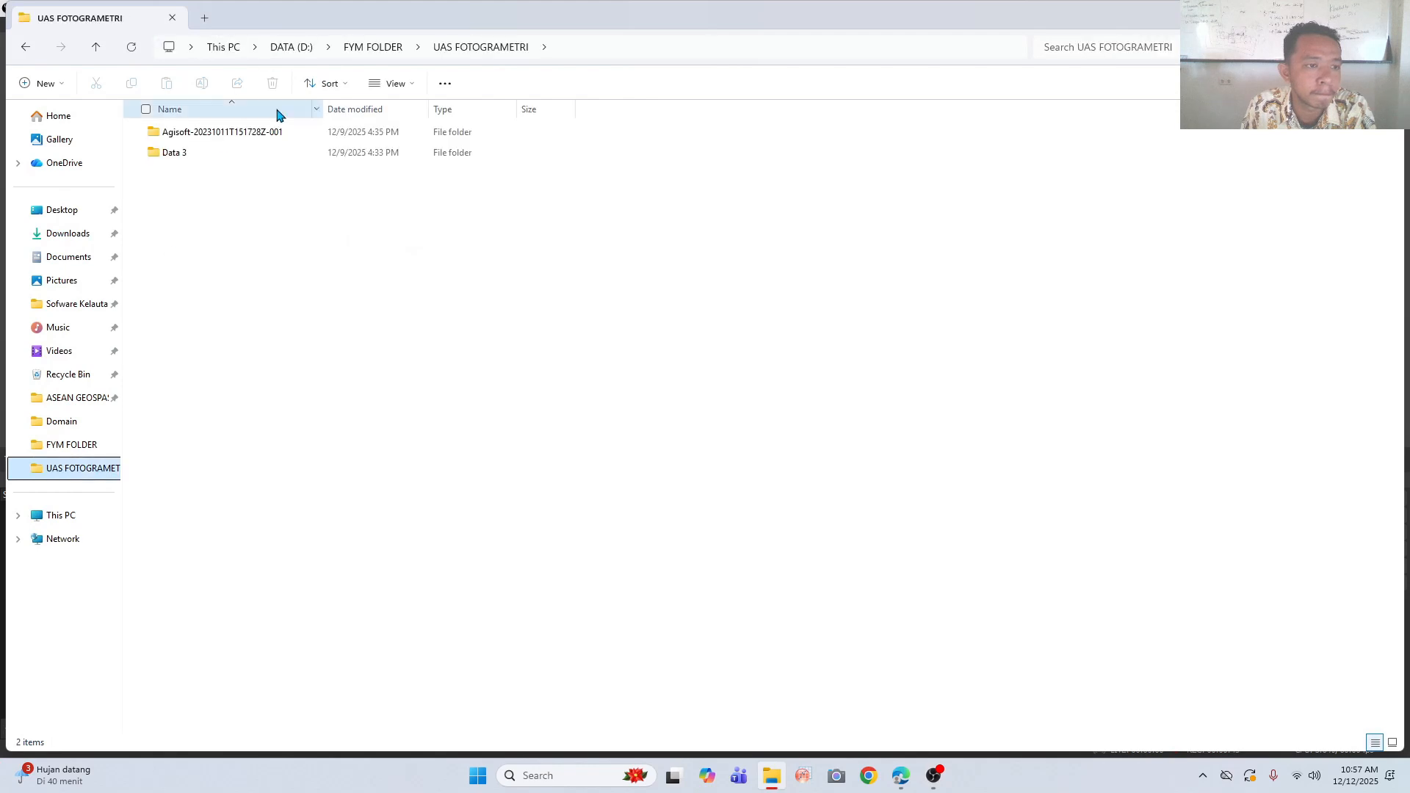
double_click(261, 132)
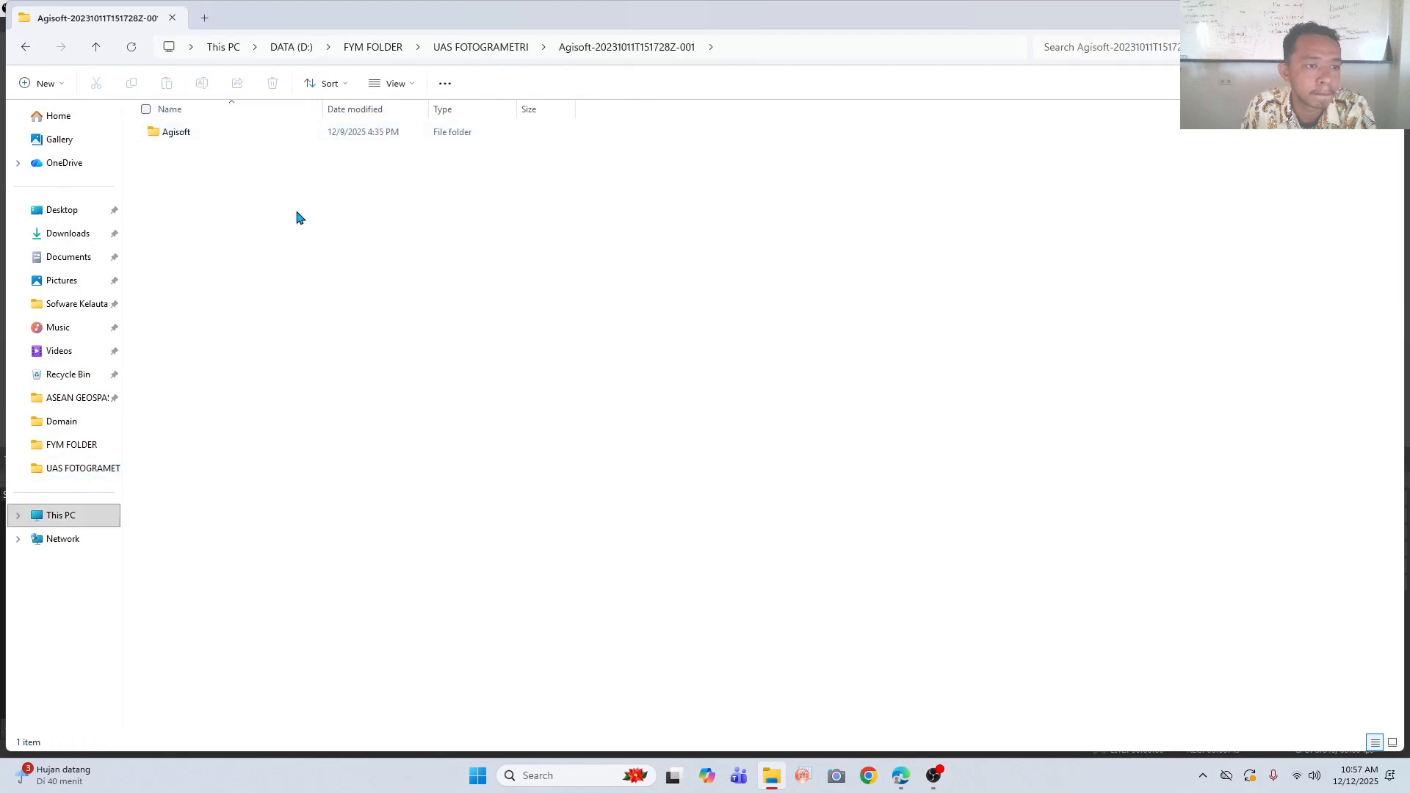
double_click(289, 131)
double_click(286, 130)
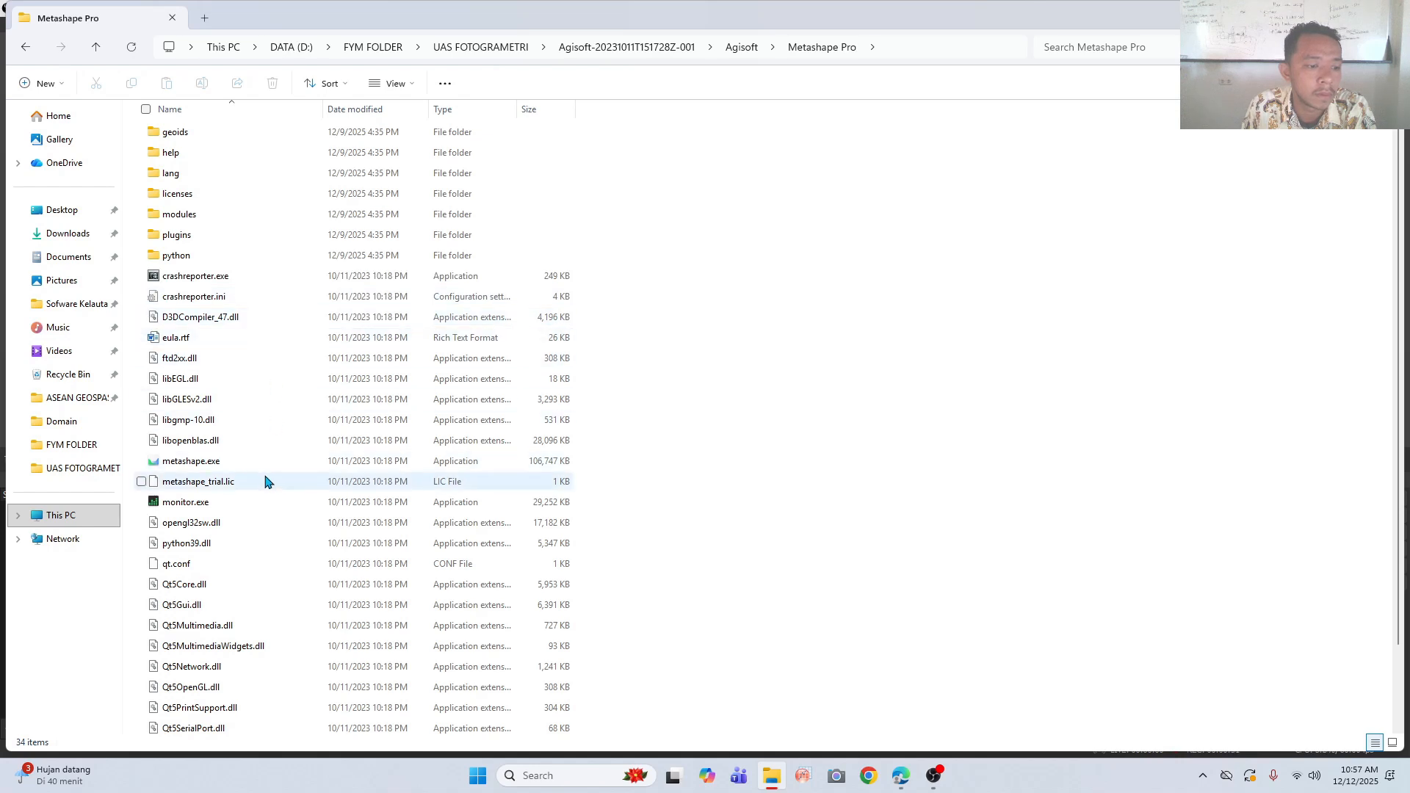
double_click(264, 461)
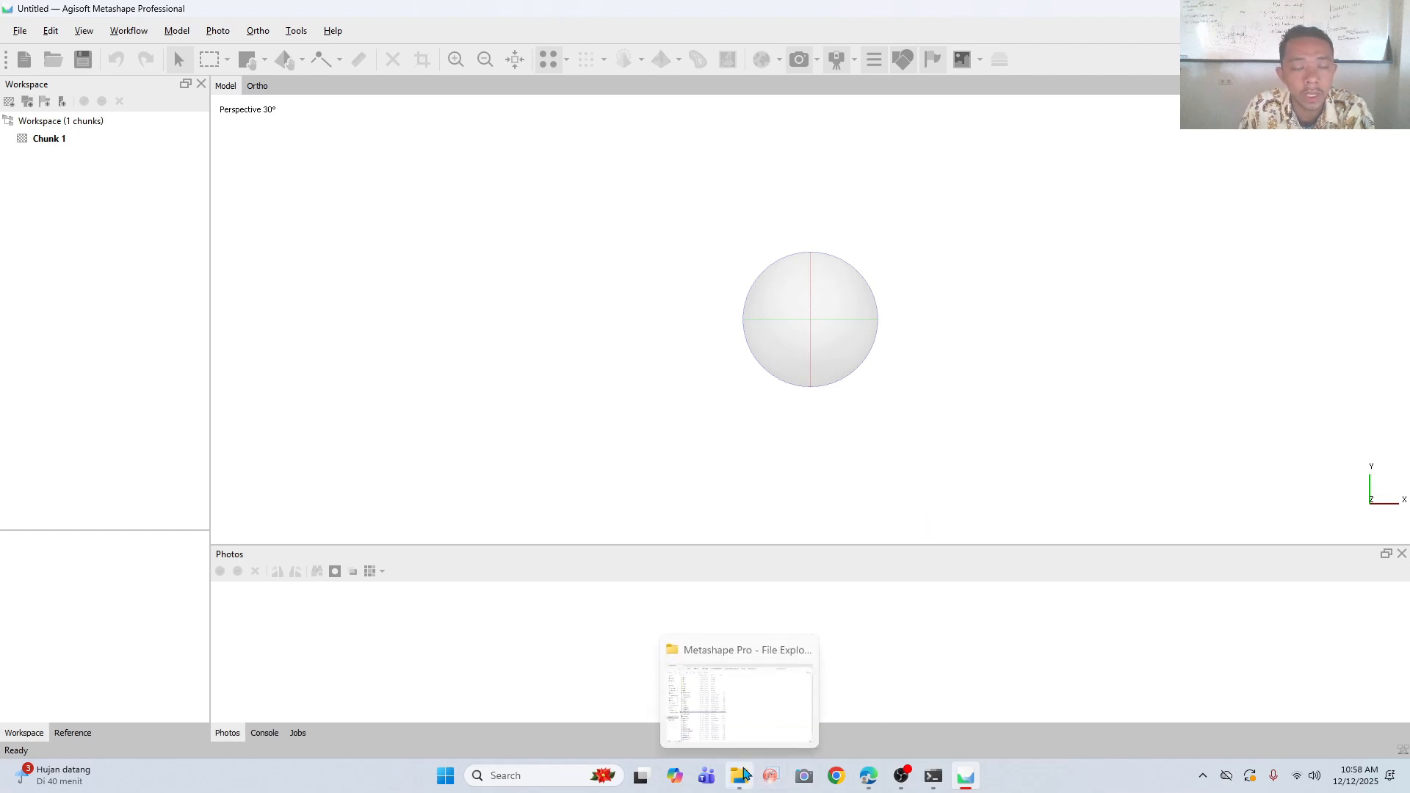
- Switch to File Explorer and examine the drone photos in the Data 3 folder of UAS FOTOGRAMETRI
click(743, 776)
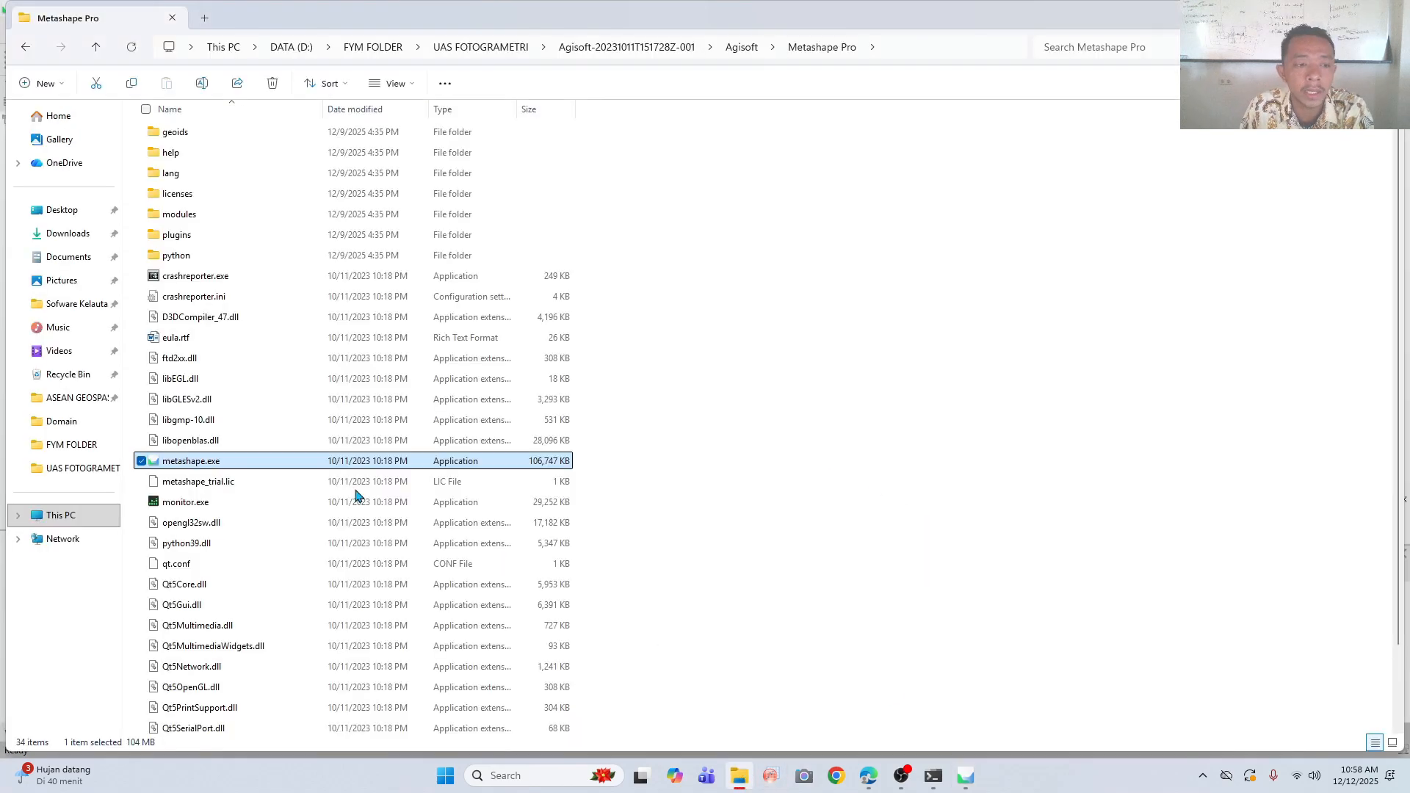
click(101, 468)
double_click(181, 152)
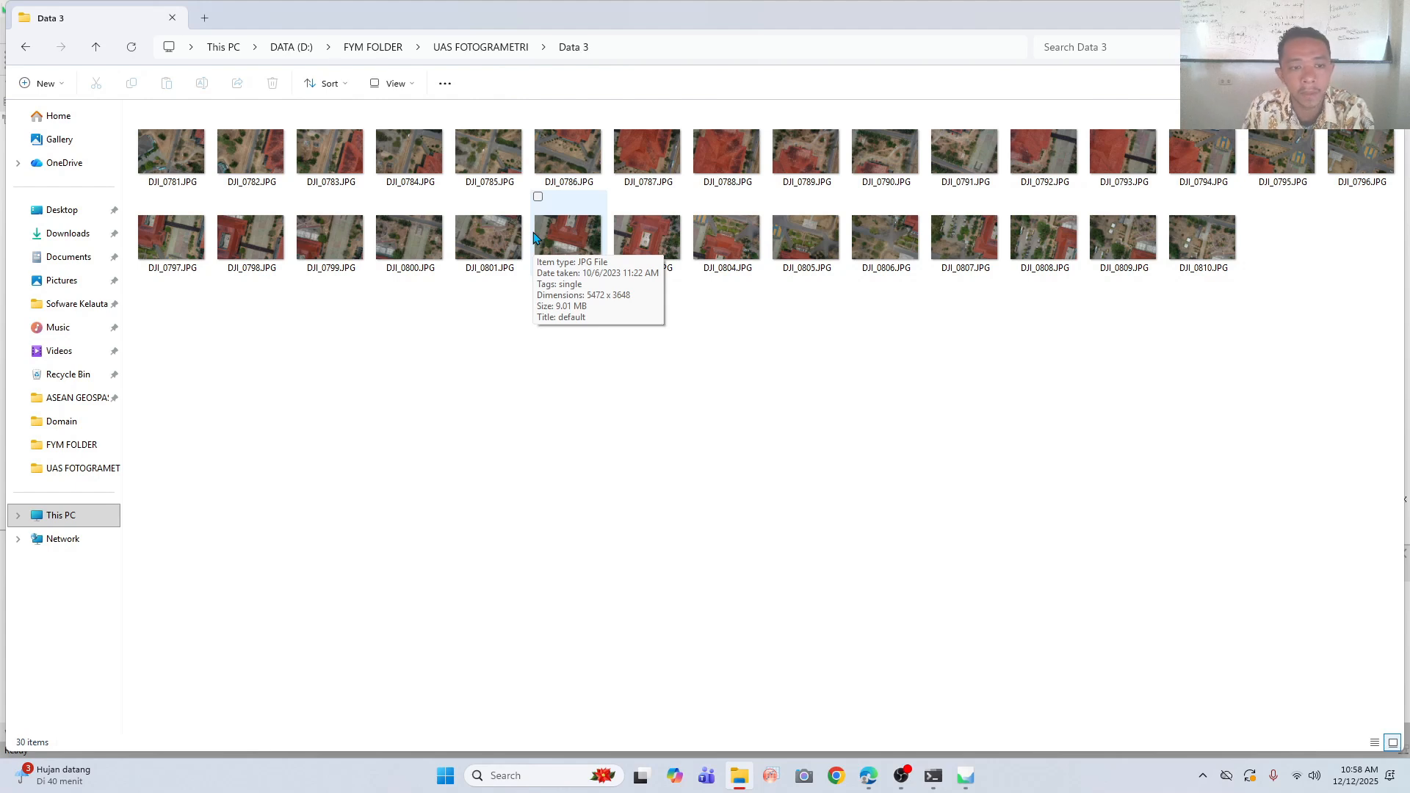
mouse_move(908, 777)
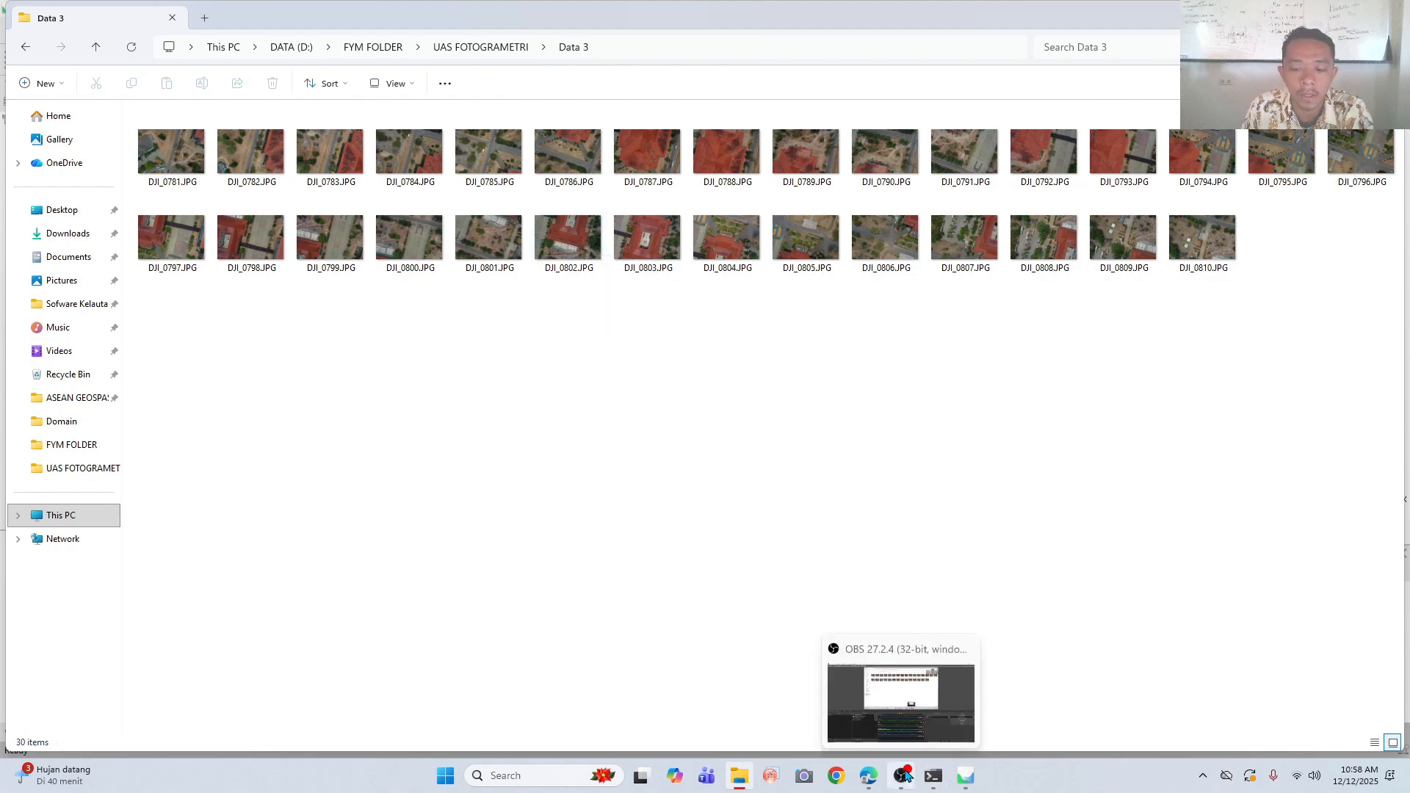
- Switch to Agisoft Metashape and add all the JPG photos from the Data 3 folder to the project
click(965, 775)
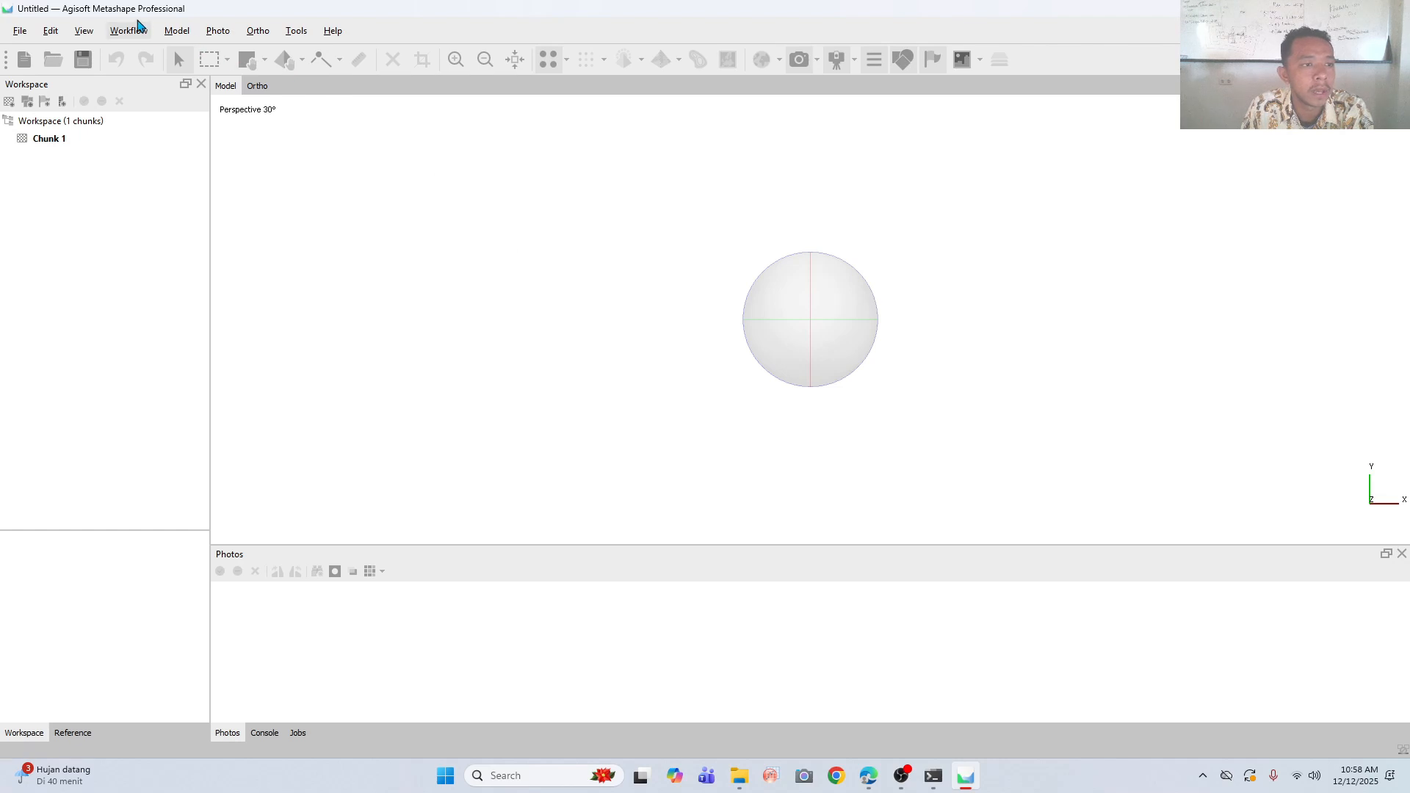
click(139, 28)
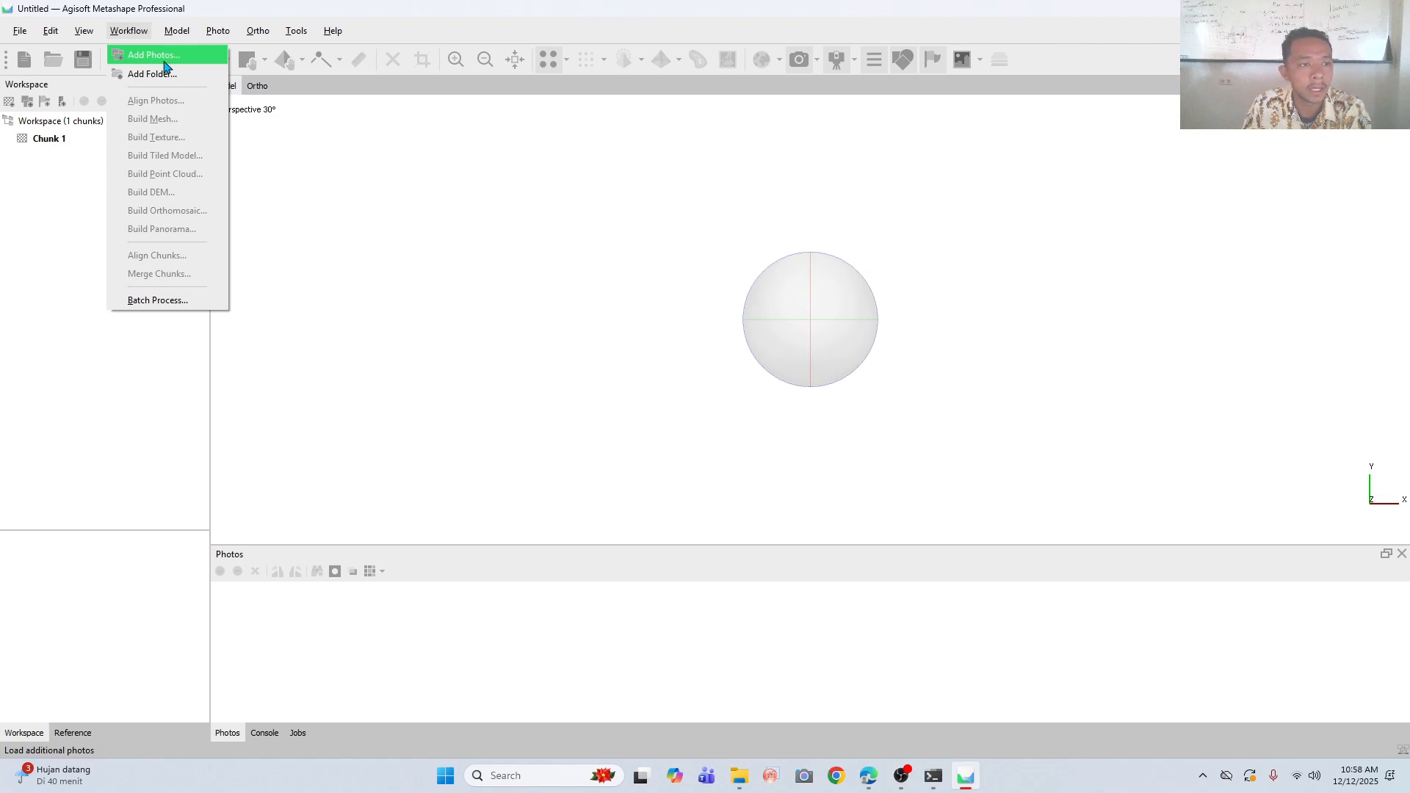
click(165, 62)
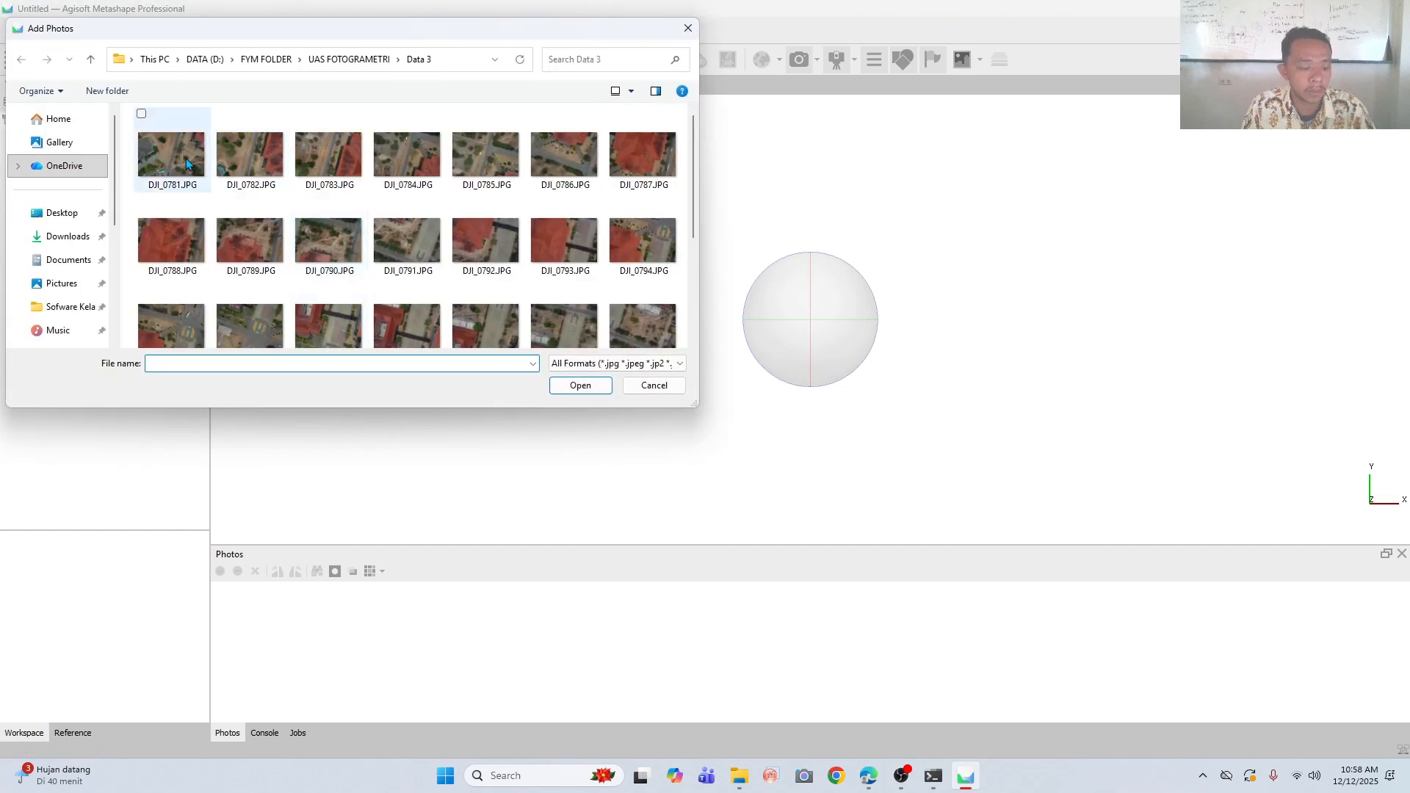
click(199, 161)
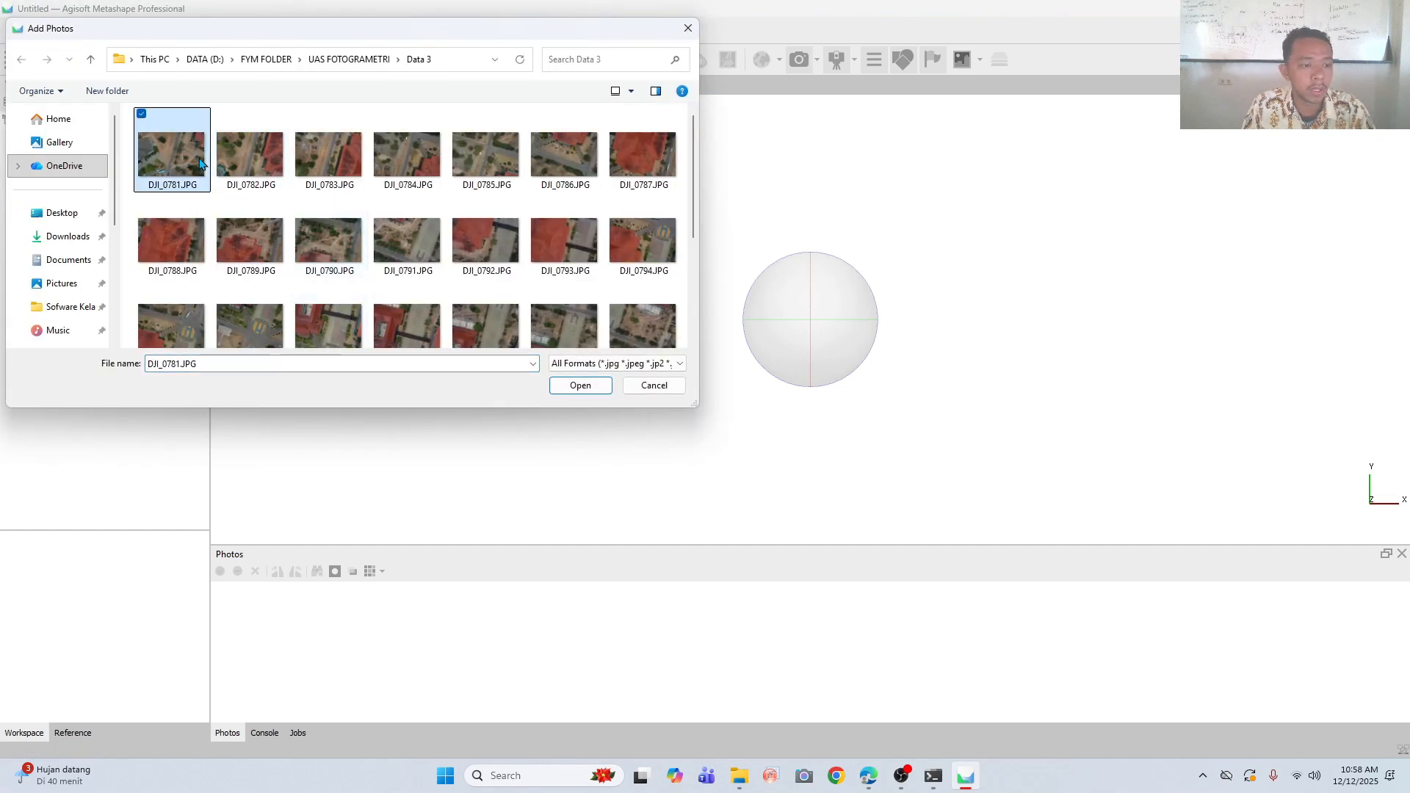
key(ctrl+a)
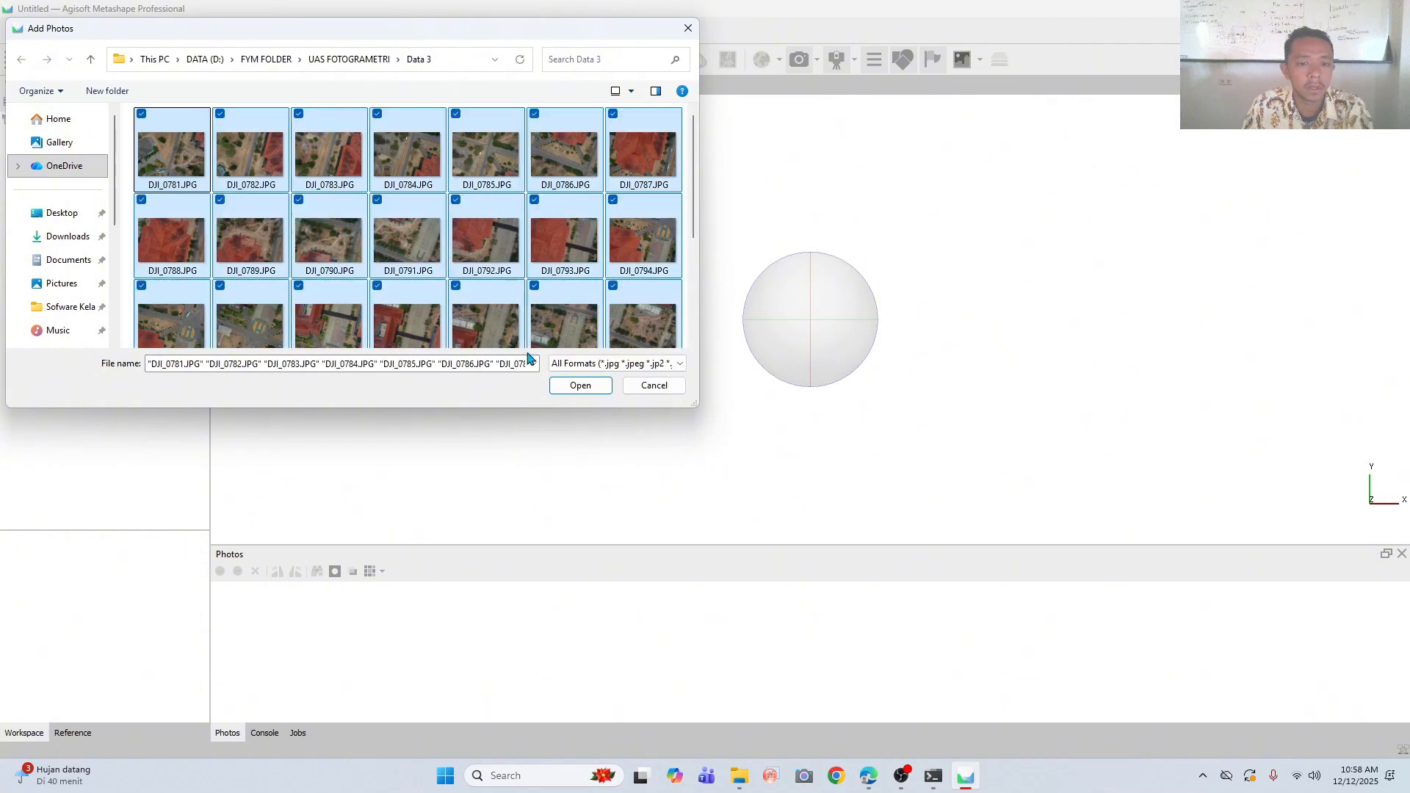
click(592, 389)
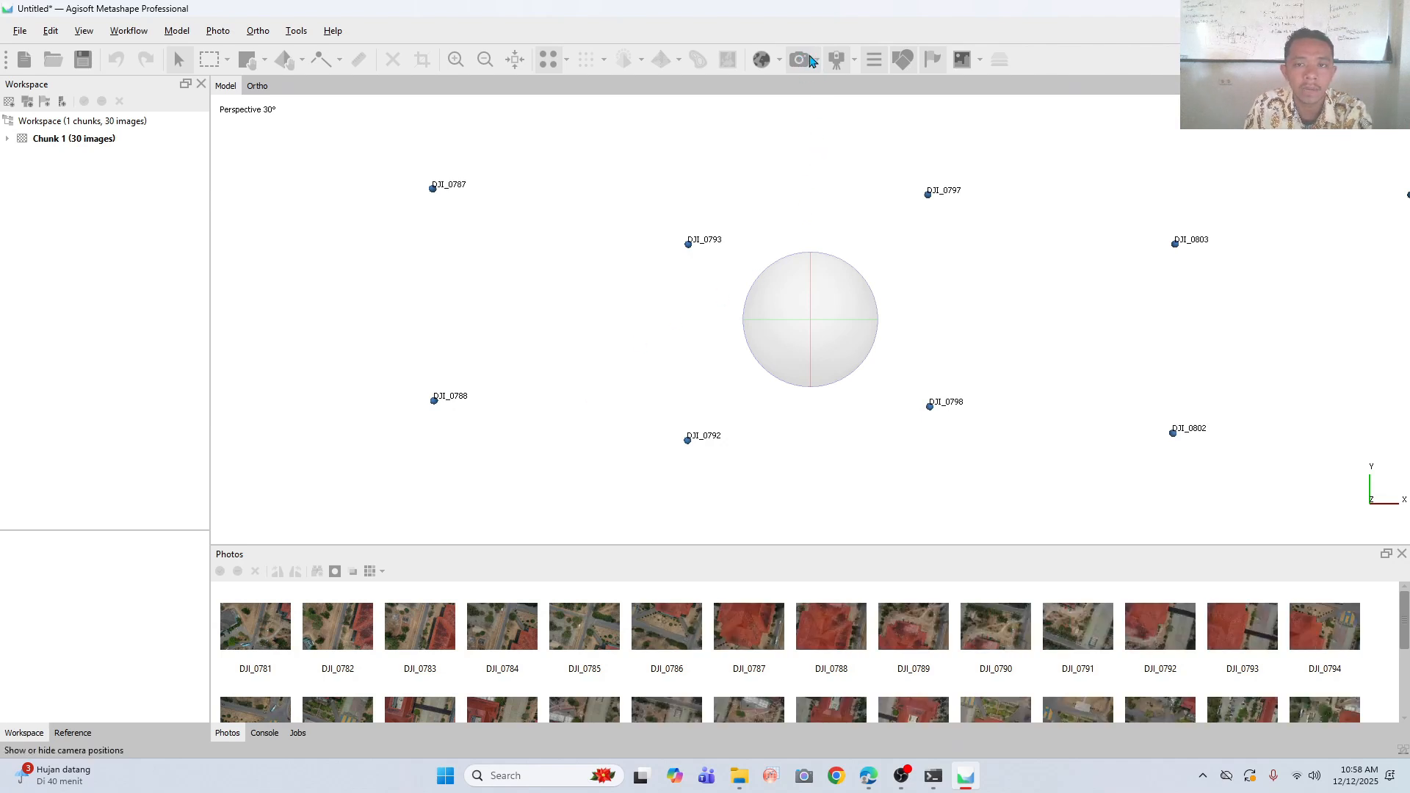
click(804, 60)
click(802, 59)
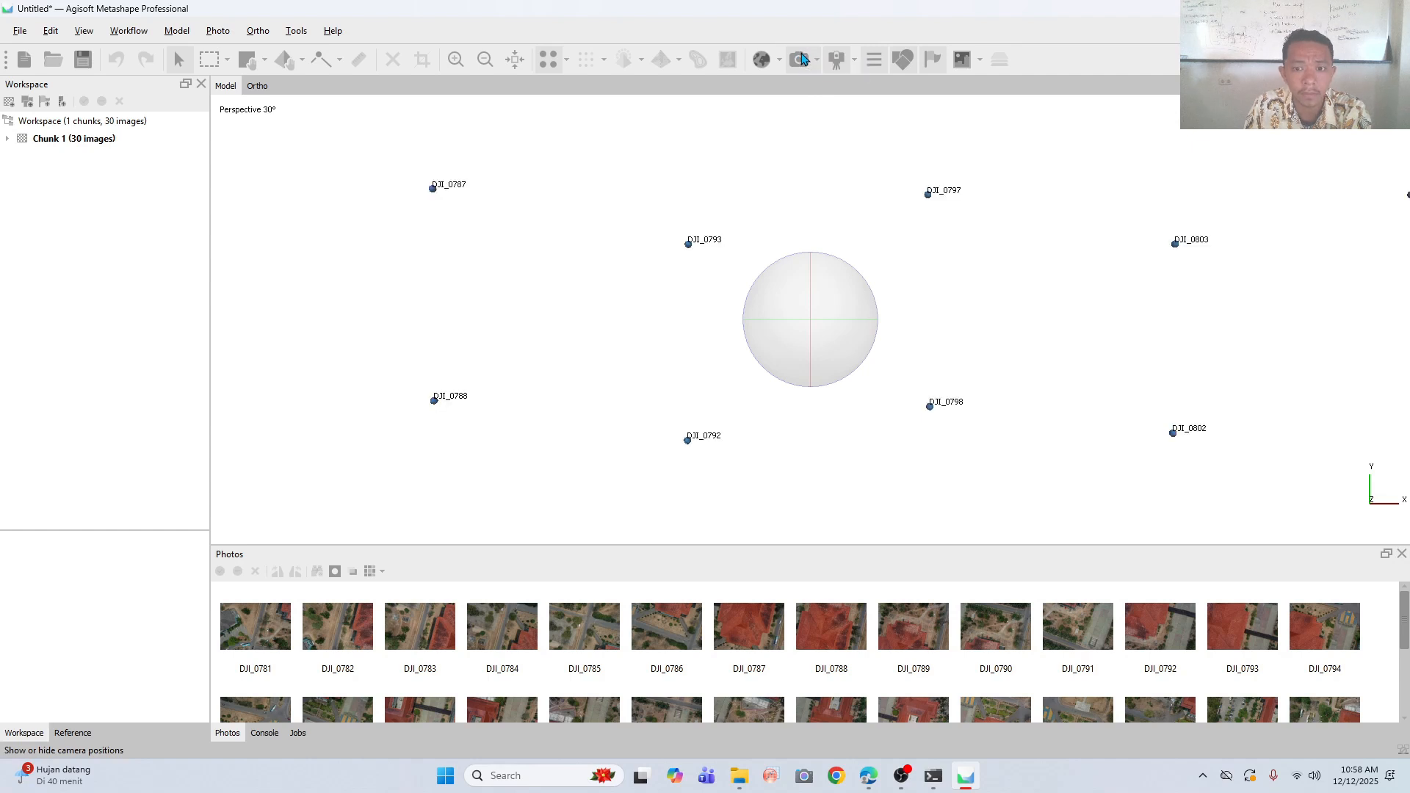
scroll(686, 698, down, 3)
scroll(690, 701, up, 3)
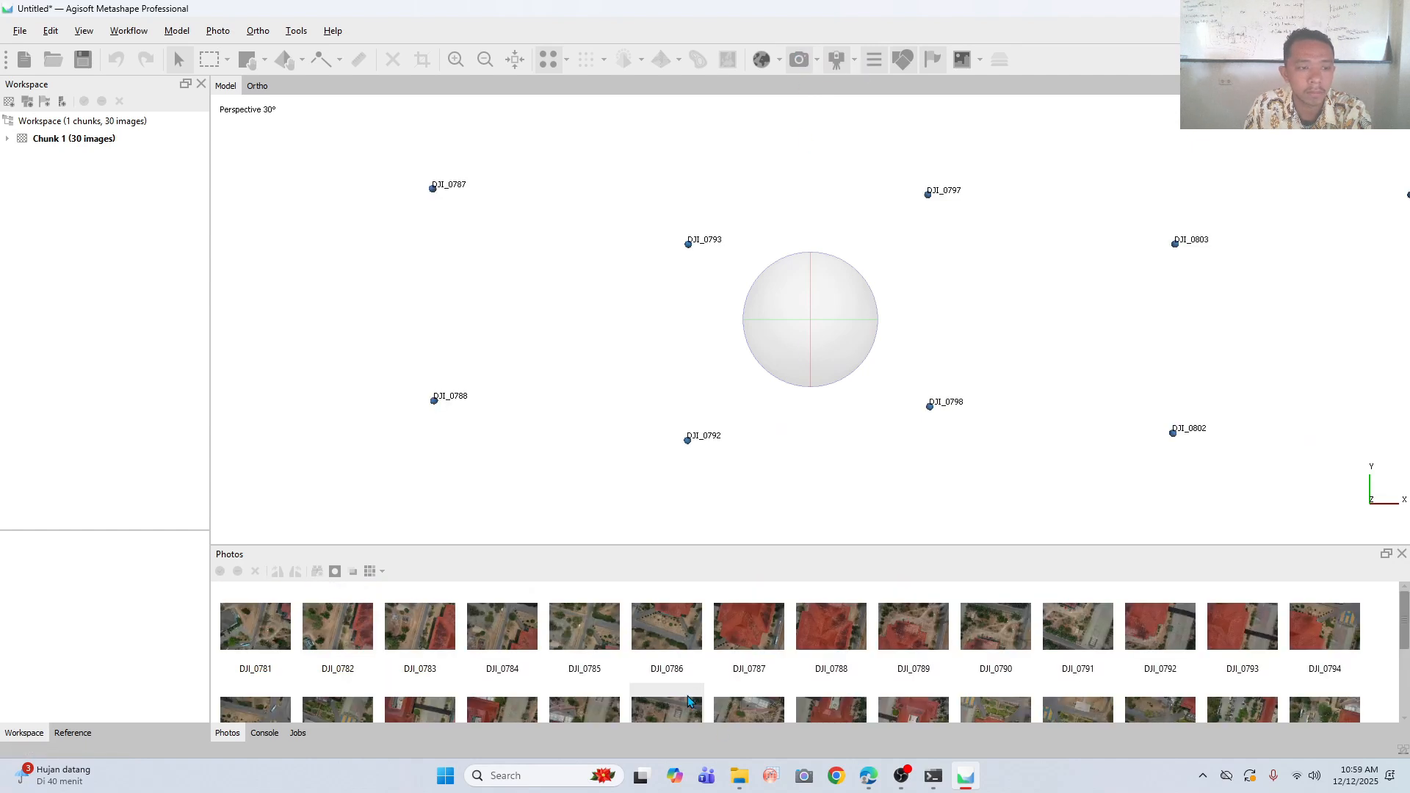
mouse_move(947, 776)
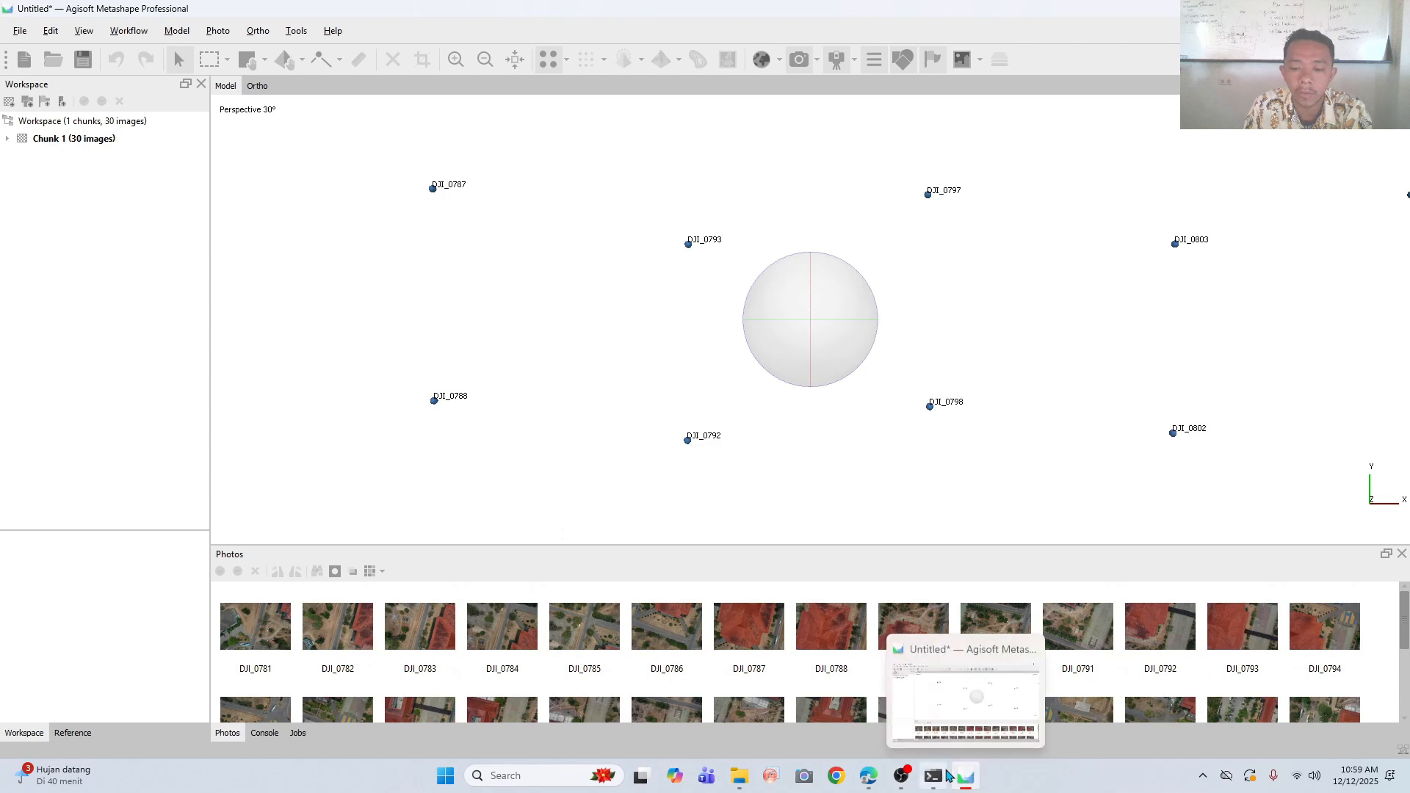
click(901, 776)
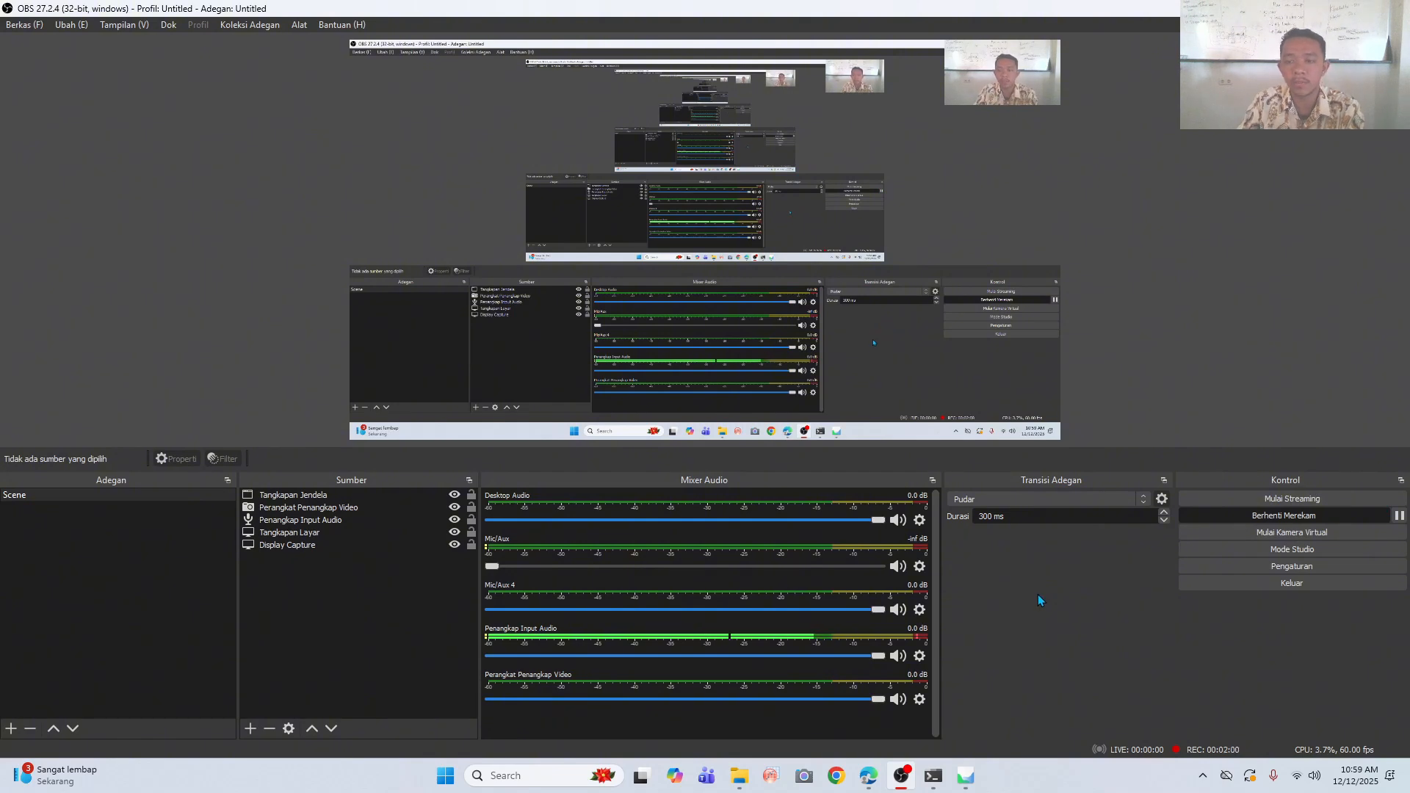
click(967, 786)
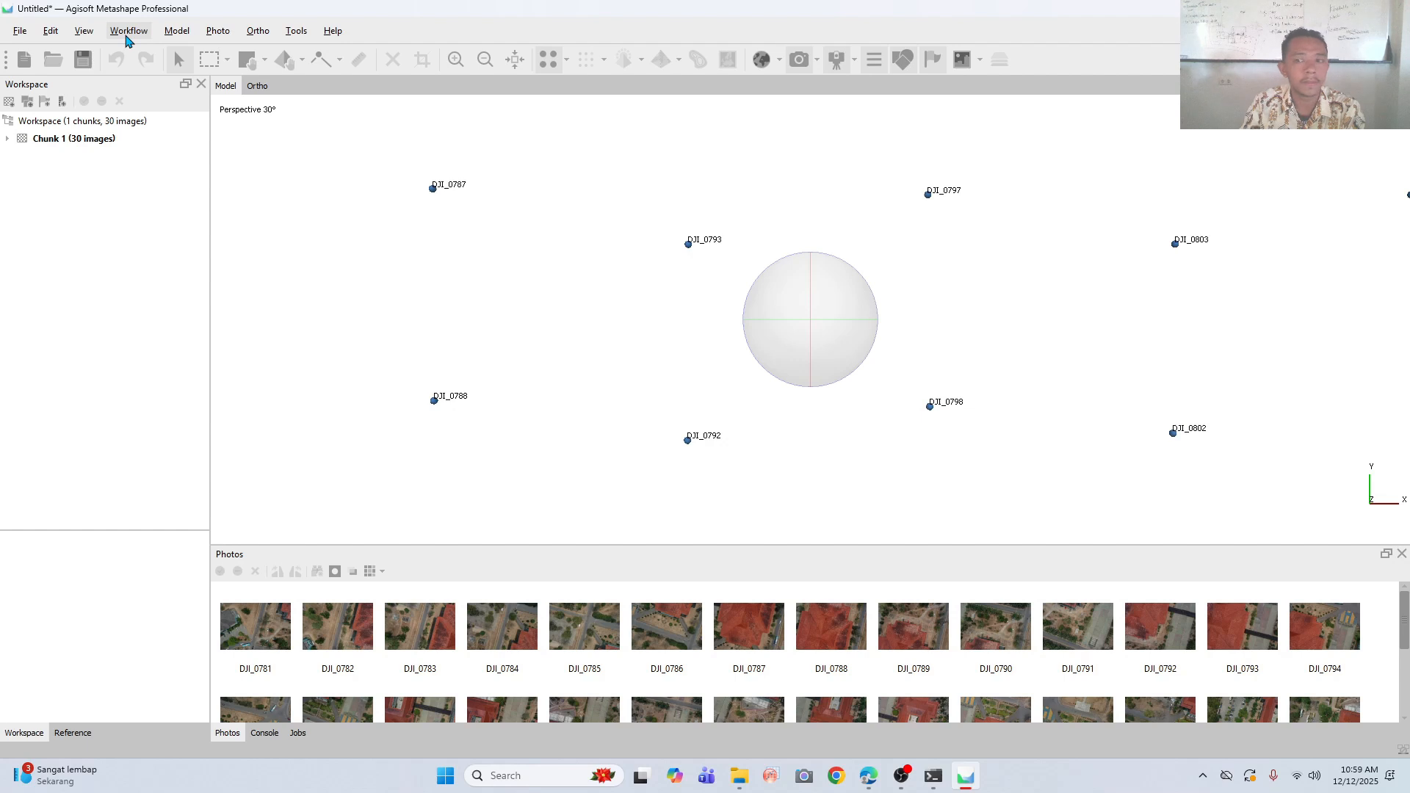
click(127, 34)
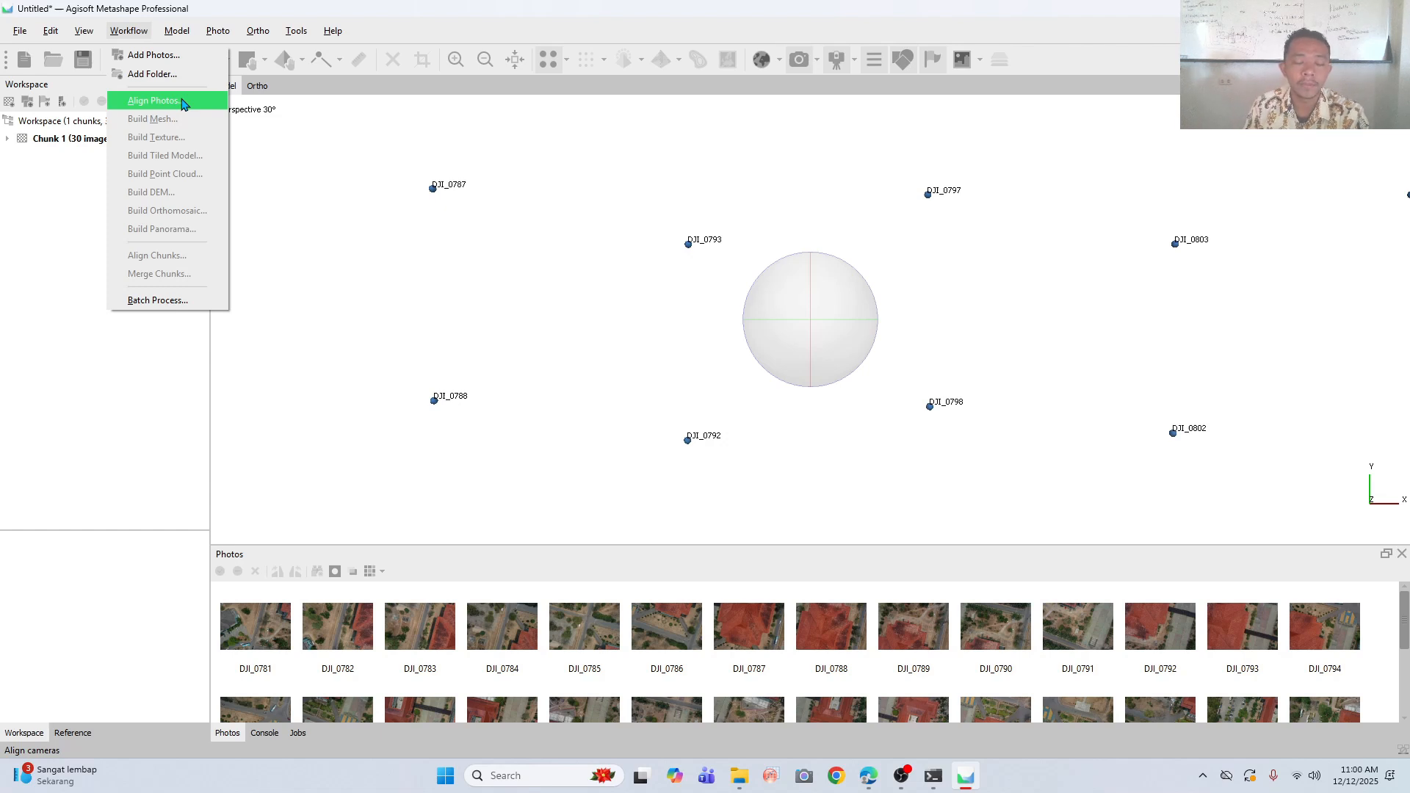
click(961, 3)
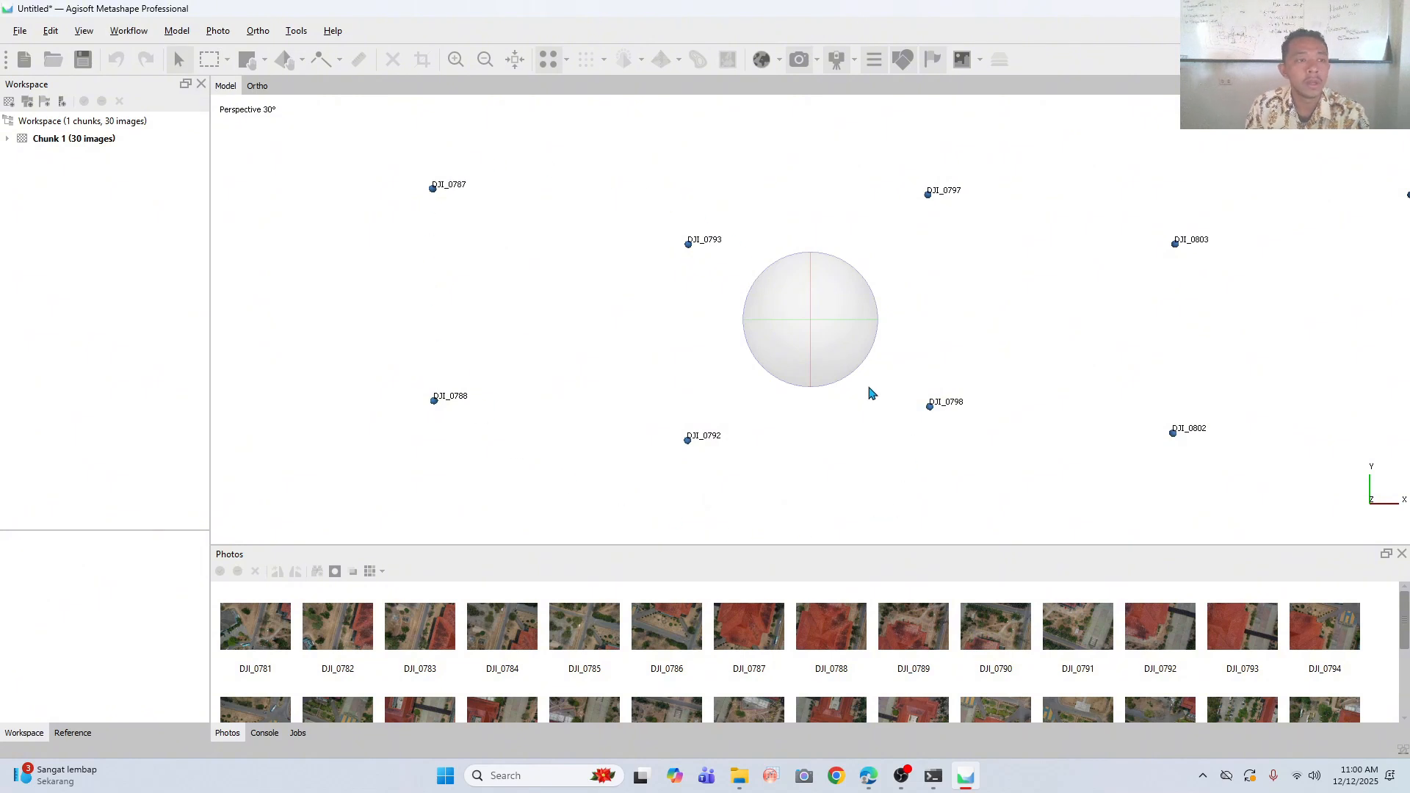
scroll(872, 392, up, 1)
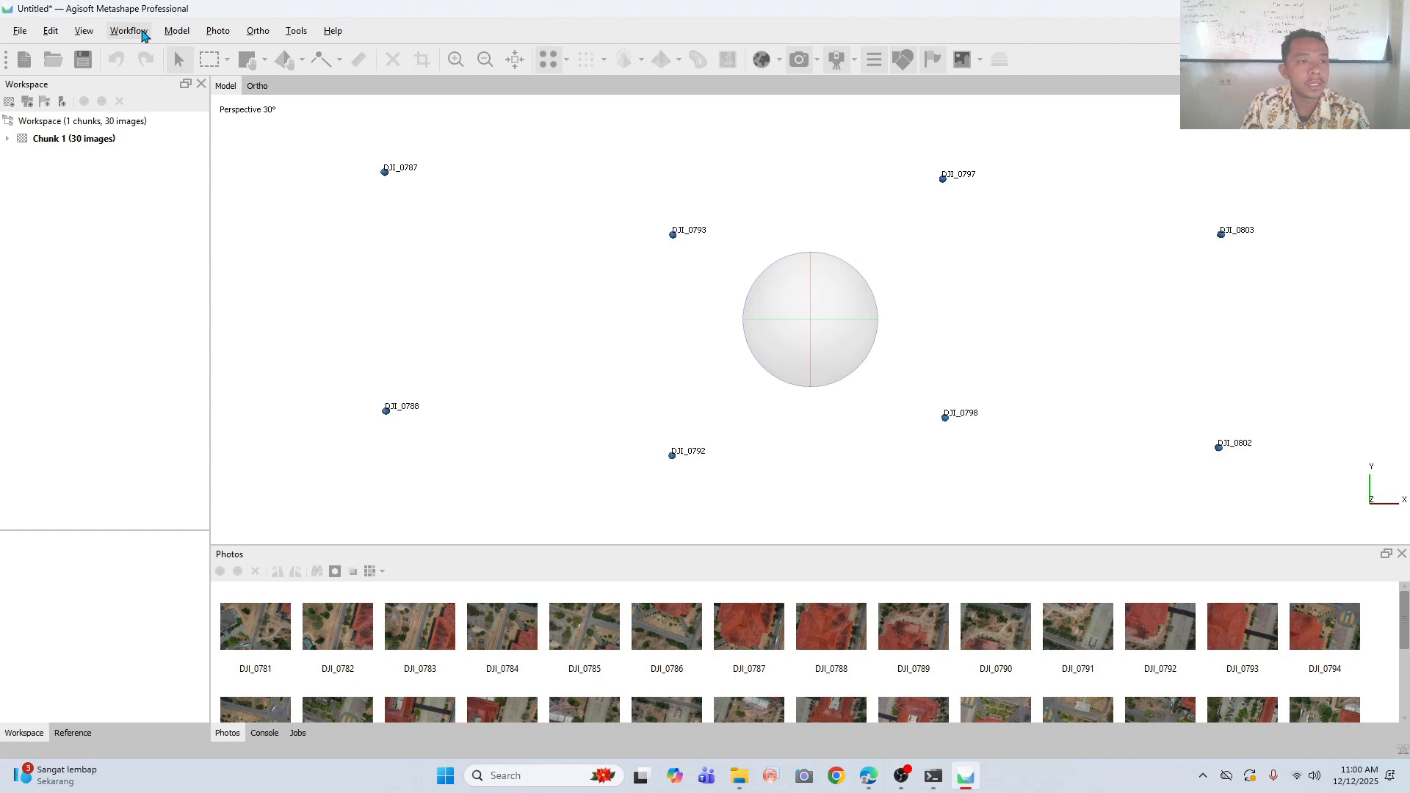
- Open the Align Photos settings and set the accuracy to High
click(129, 31)
click(151, 98)
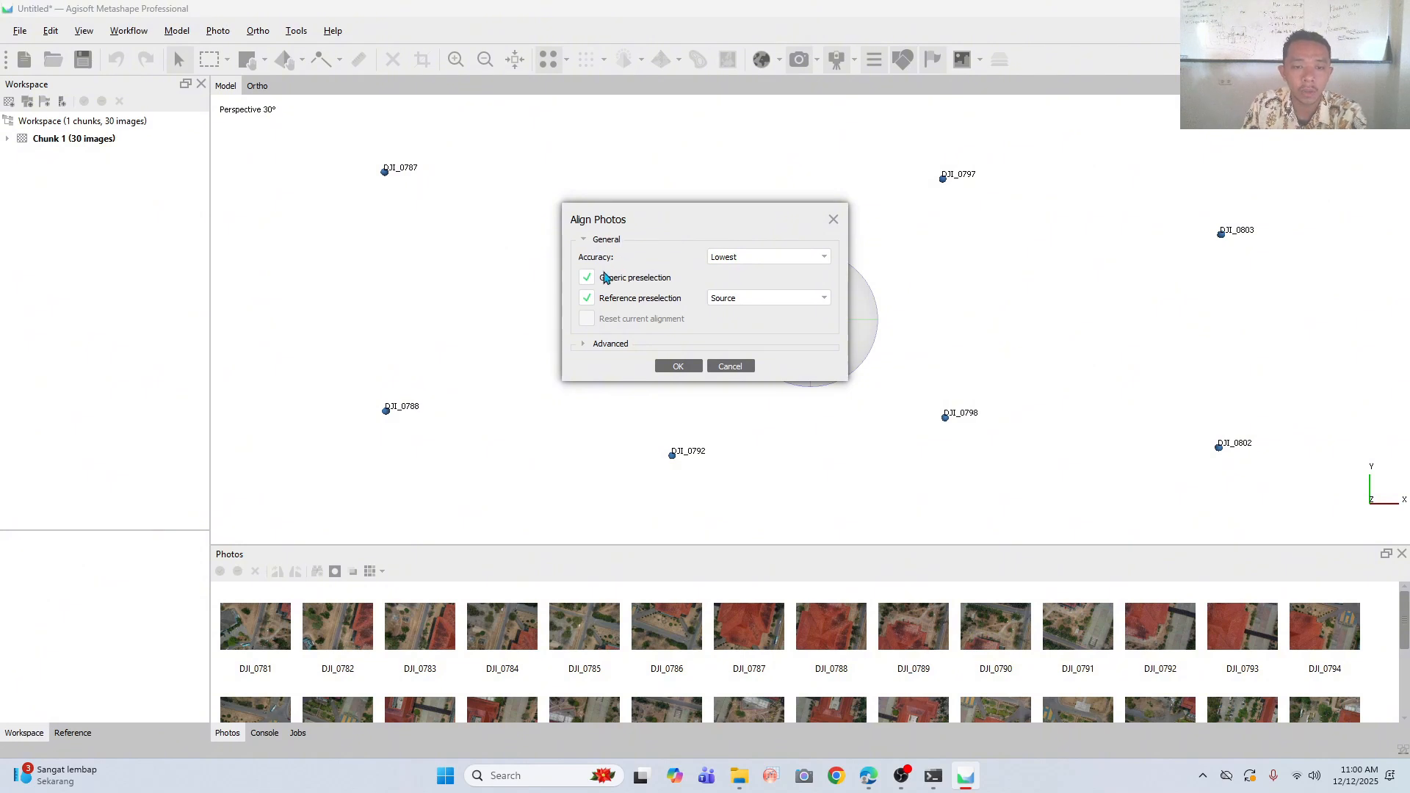
click(770, 258)
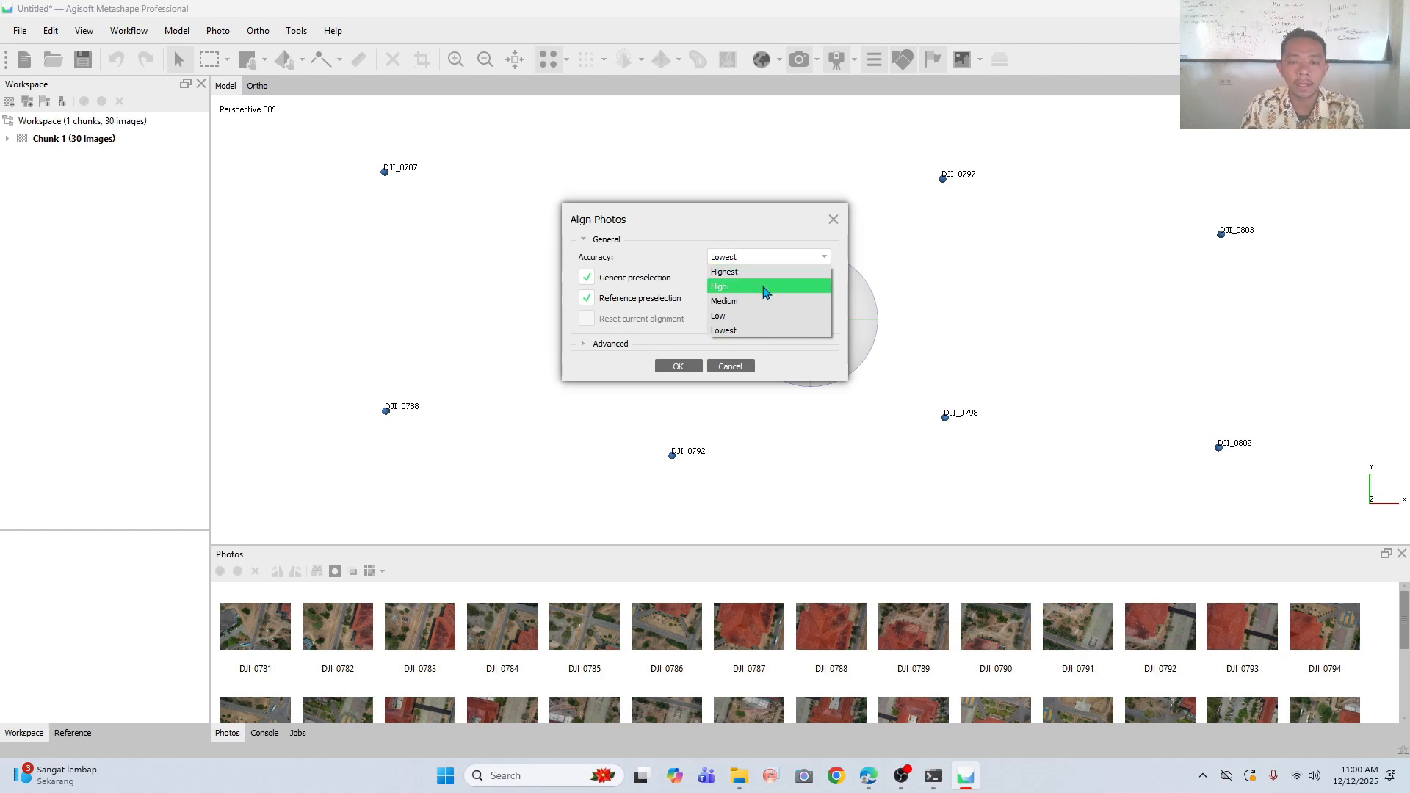
click(764, 293)
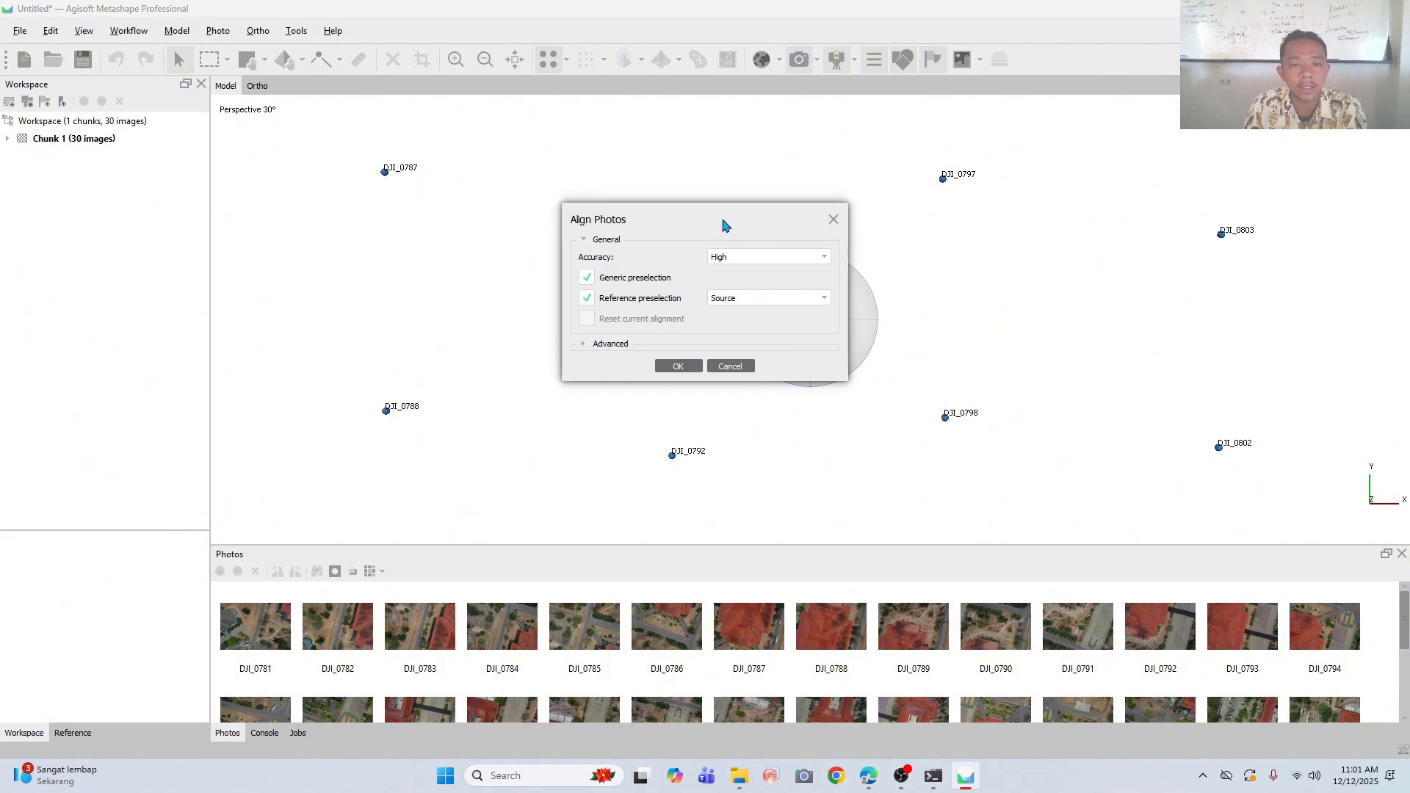
mouse_move(689, 223)
mouse_down()
mouse_move(683, 315)
mouse_move(711, 230)
mouse_up()
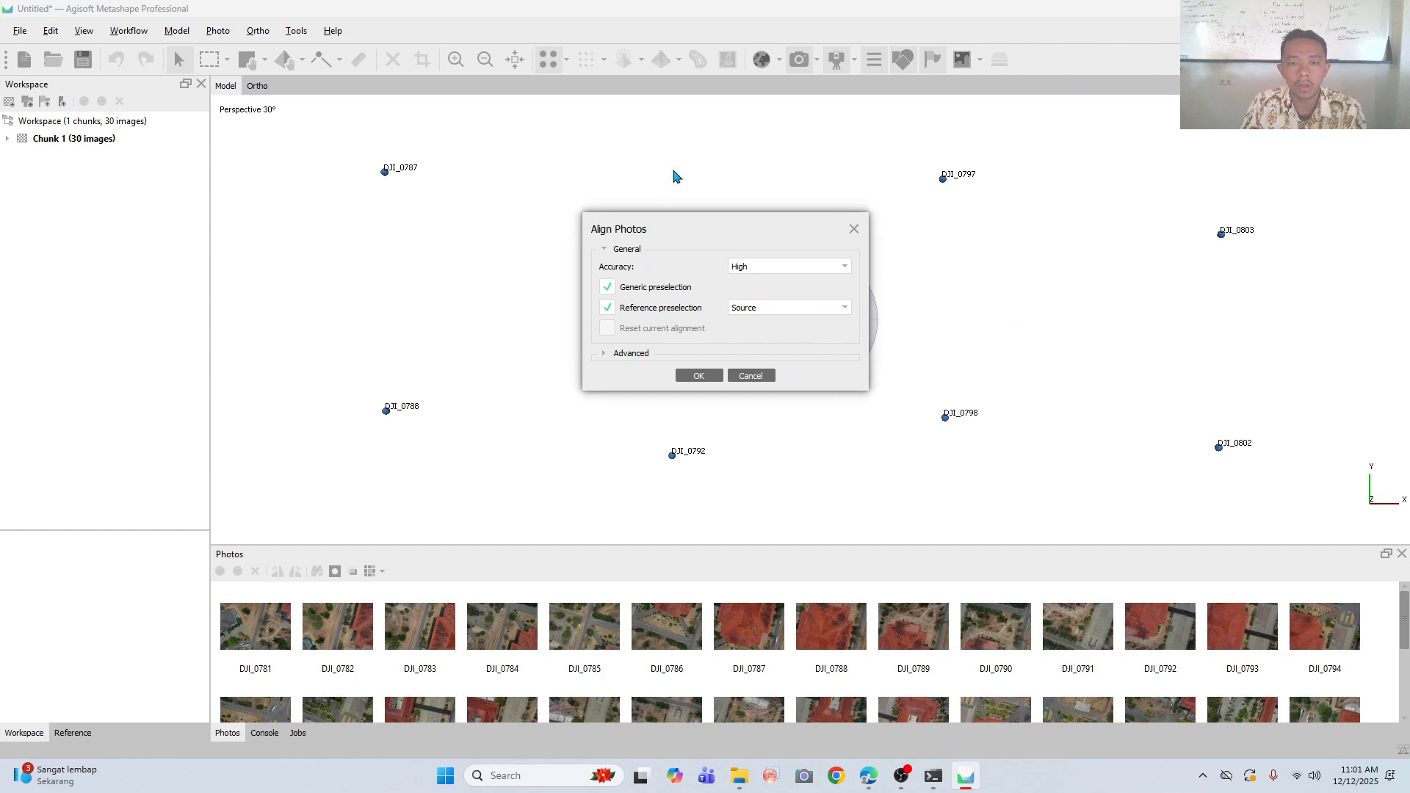
drag(688, 233, 461, 168)
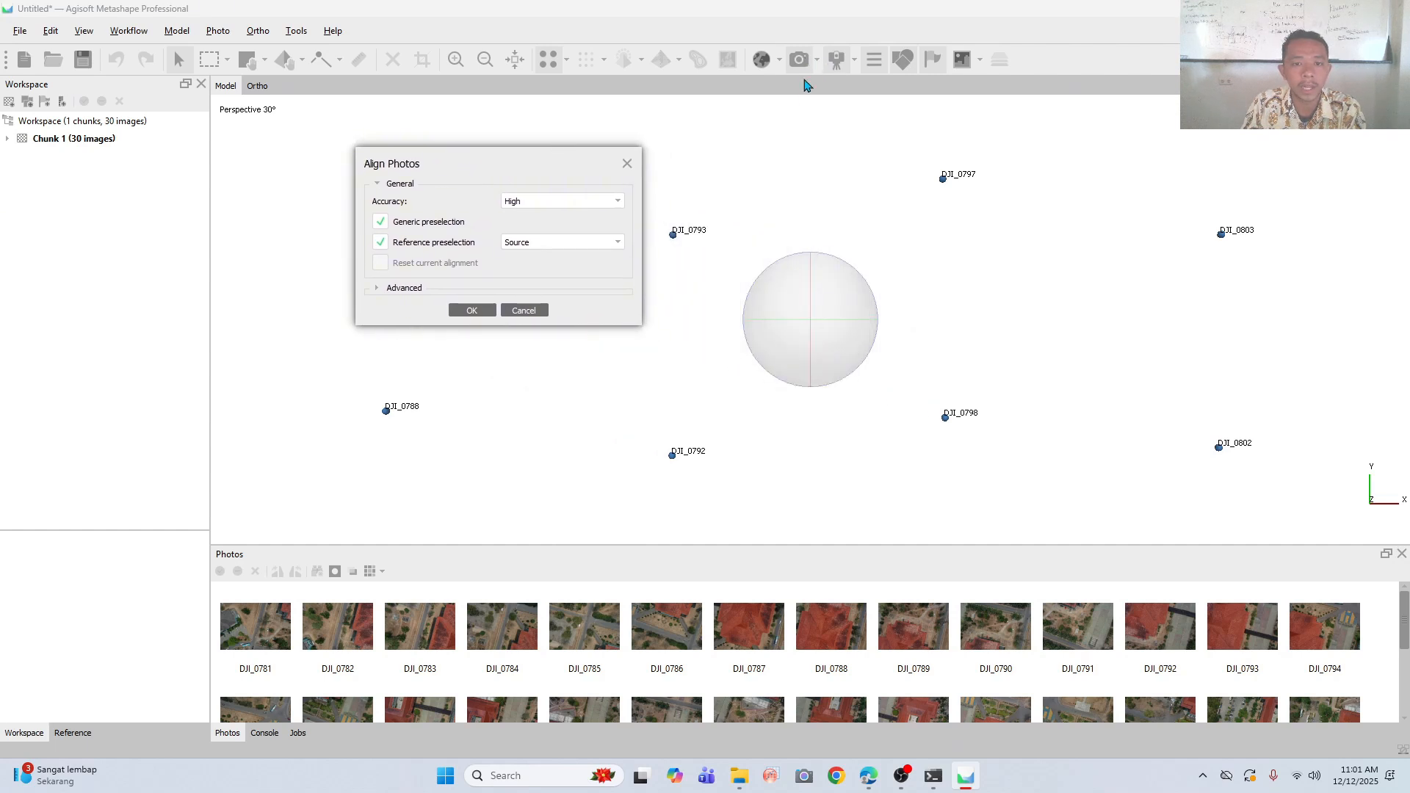
drag(443, 161, 558, 298)
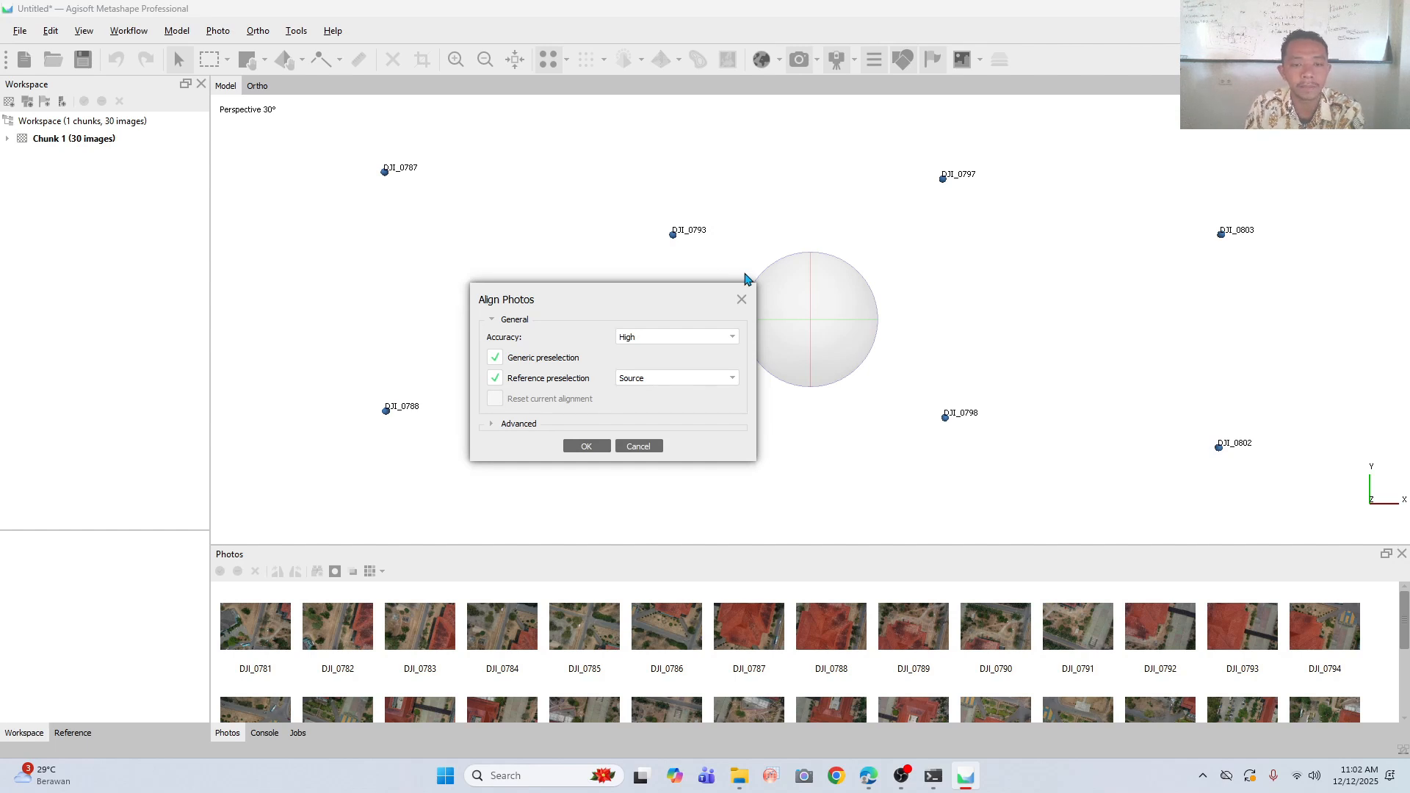
- Keep reference preselection on Source, expand the advanced settings and run the photo alignment with a 40,000 key point and 4,000 tie point limit
click(663, 380)
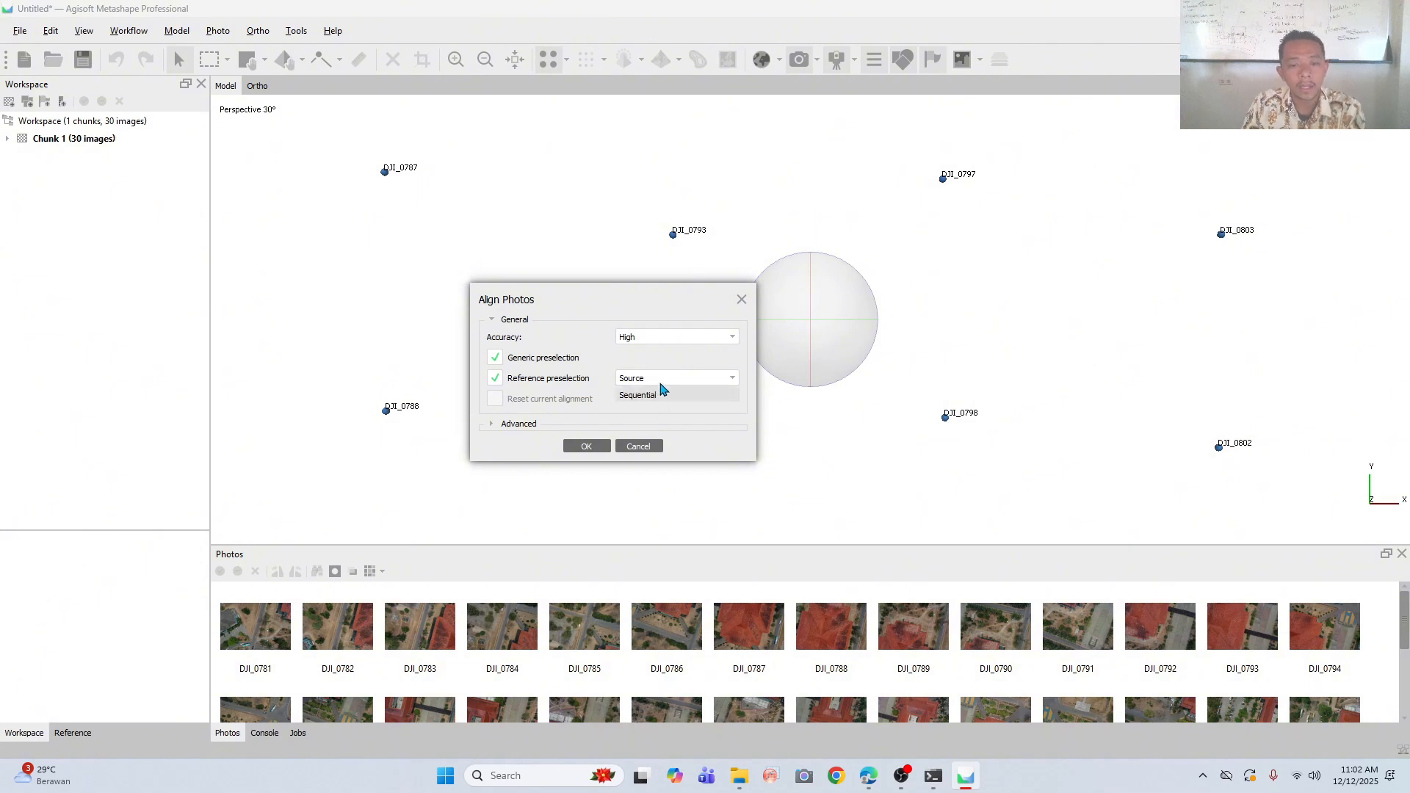
click(676, 365)
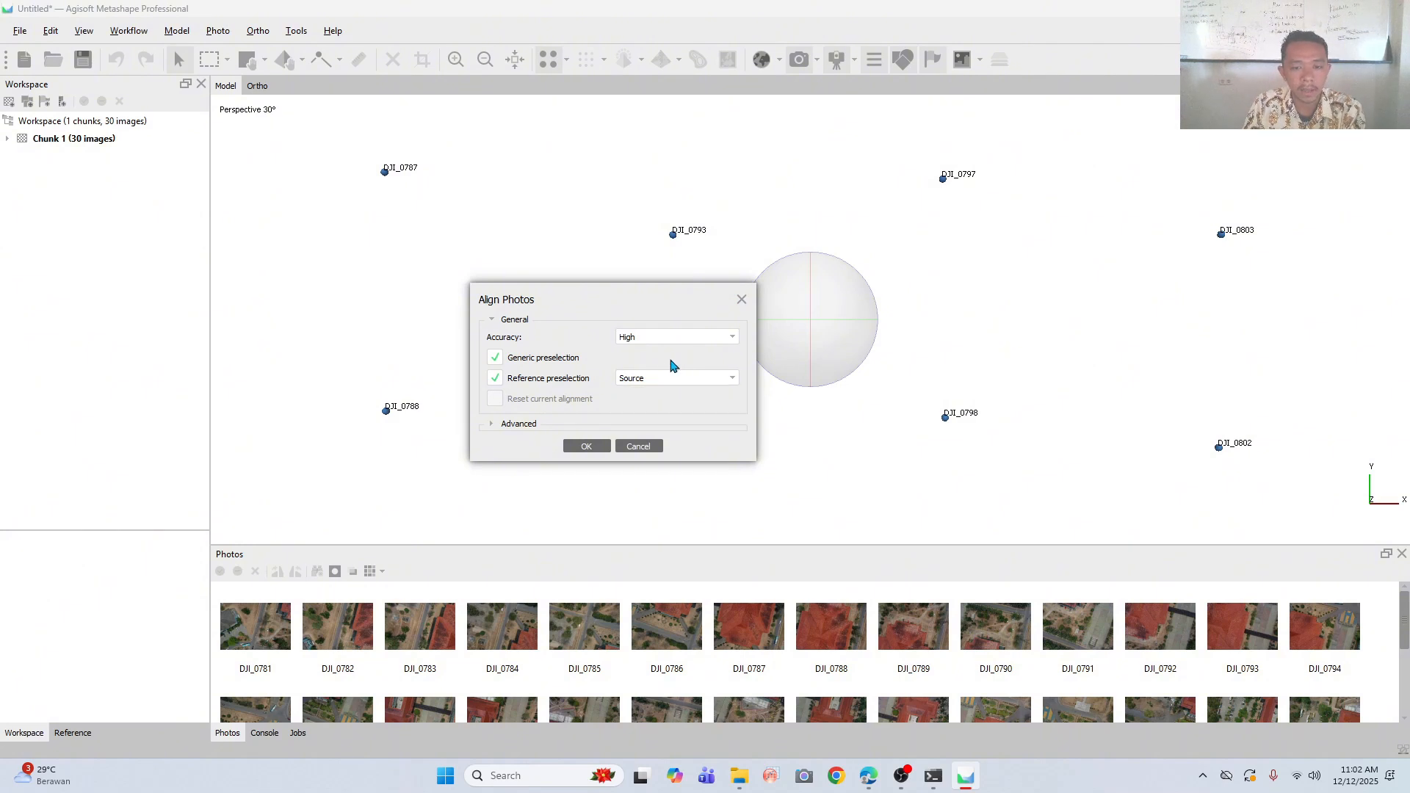
click(502, 432)
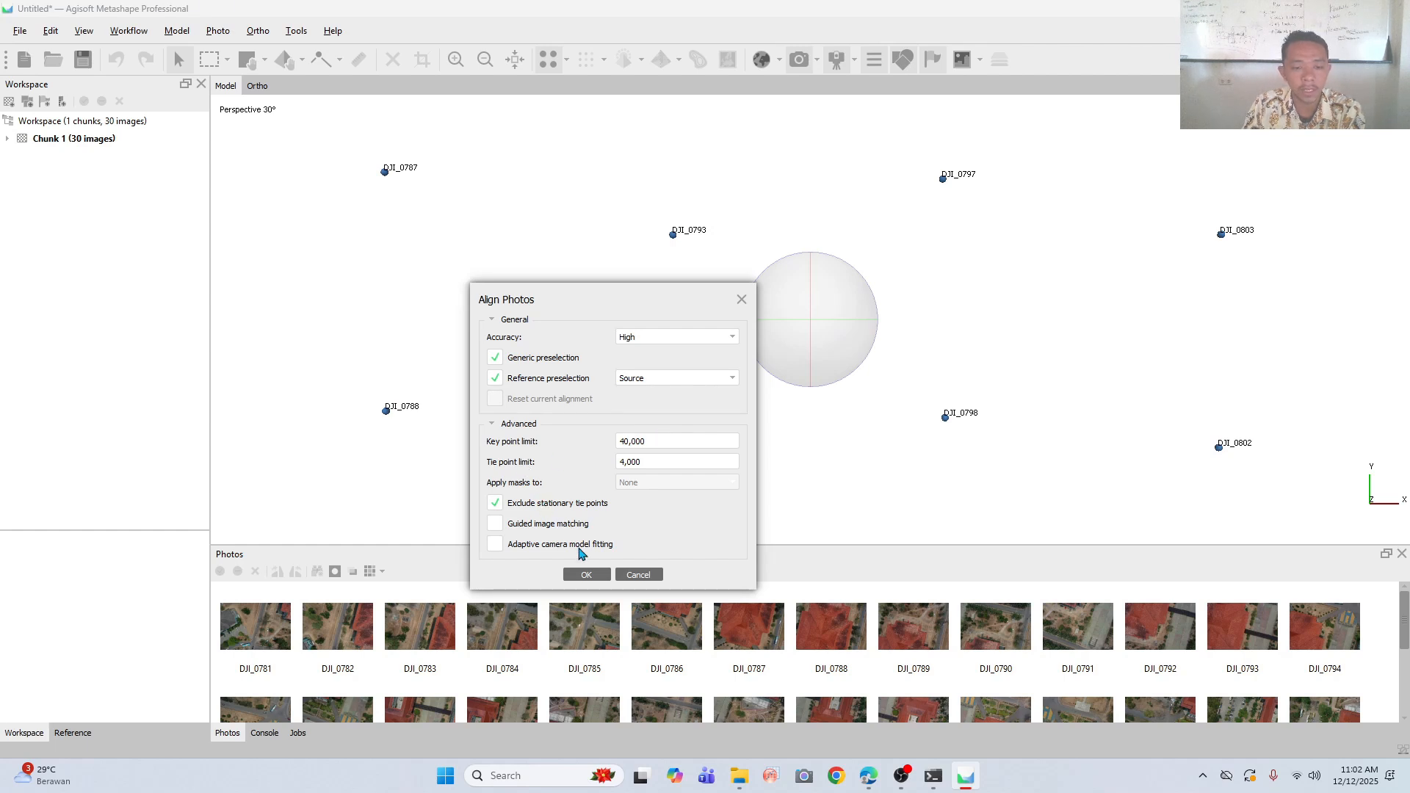
click(602, 577)
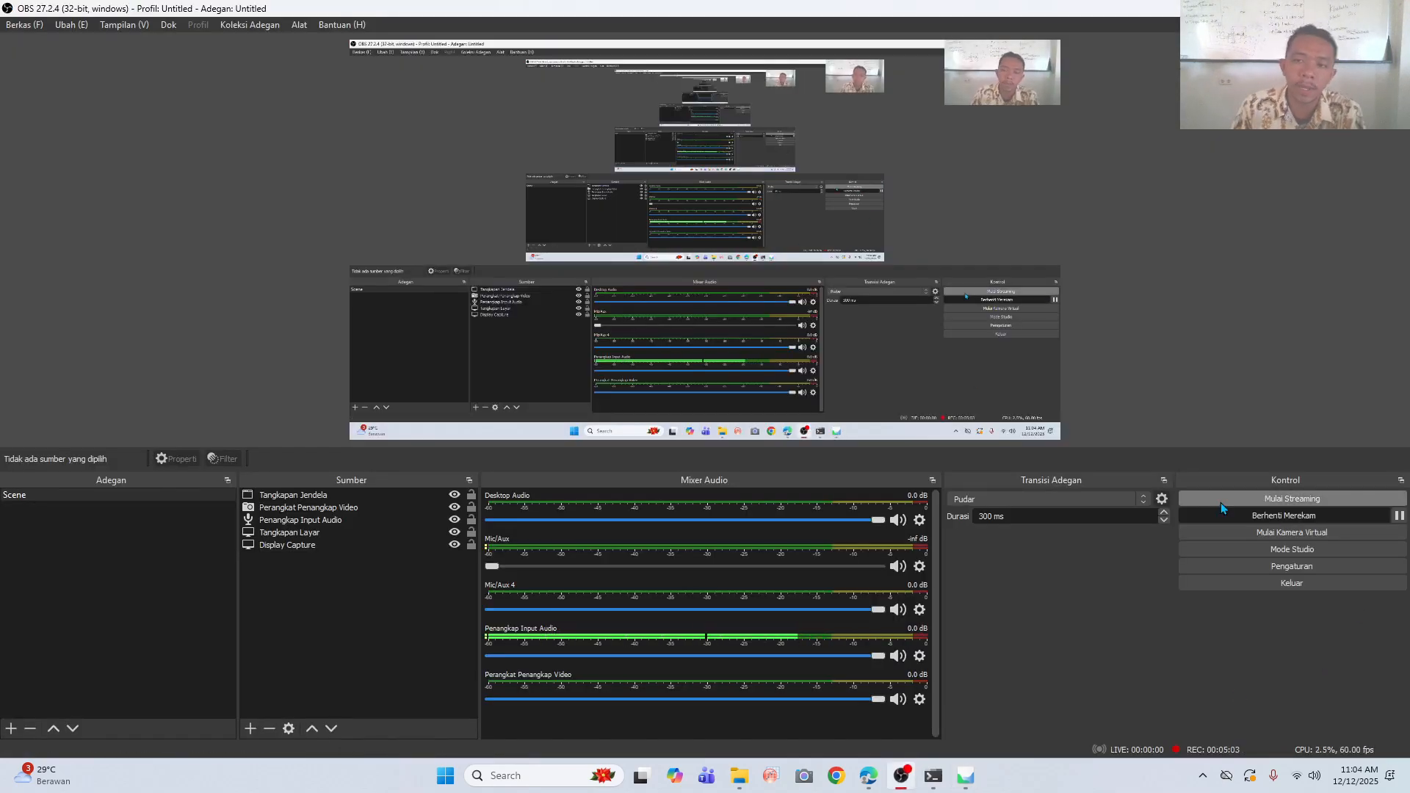
- Switch back to Agisoft Metashape and hide the camera positions over the tie point cloud
click(966, 775)
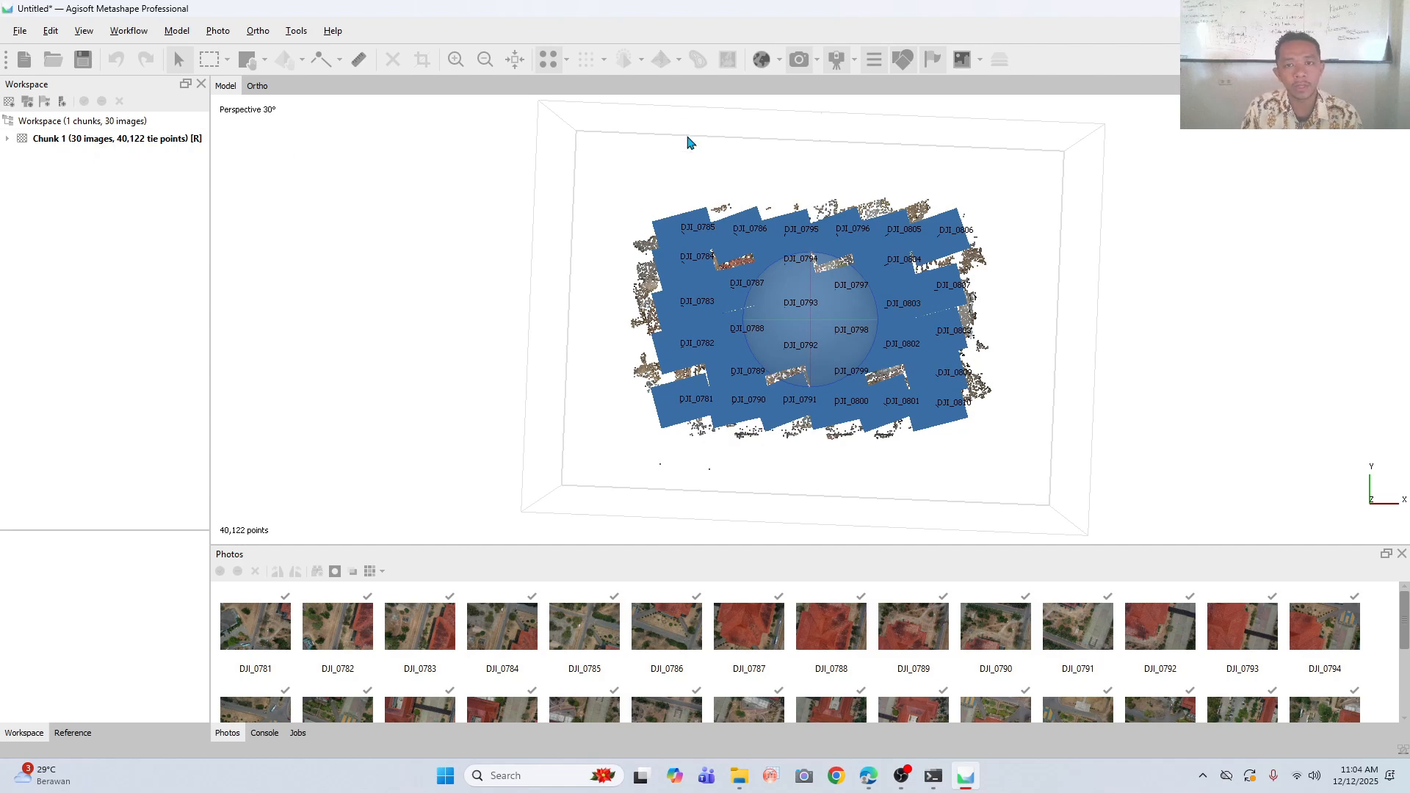
click(797, 59)
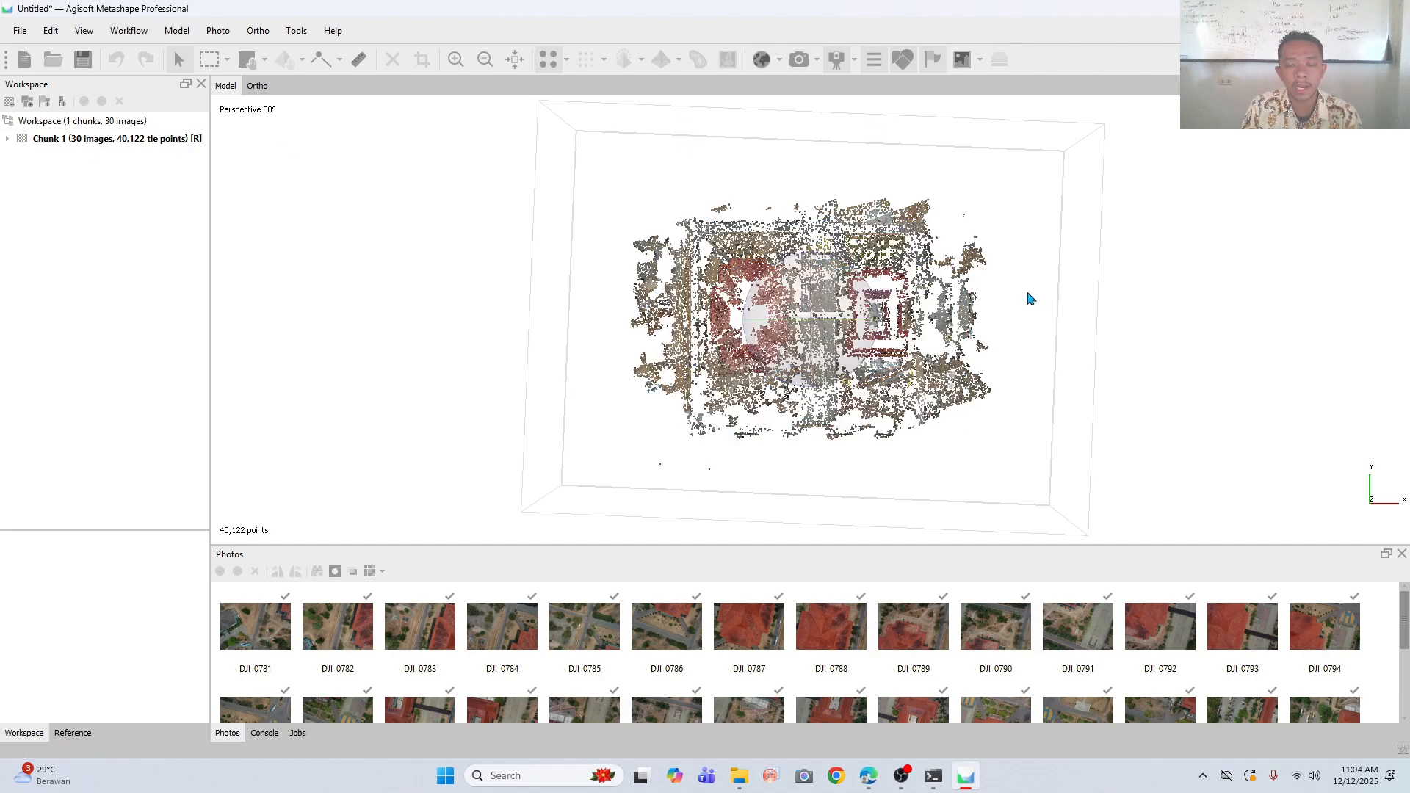
- Examine the sparse tie point cloud at different zoom levels, from above and from a low side angle
scroll(961, 332, down, 2)
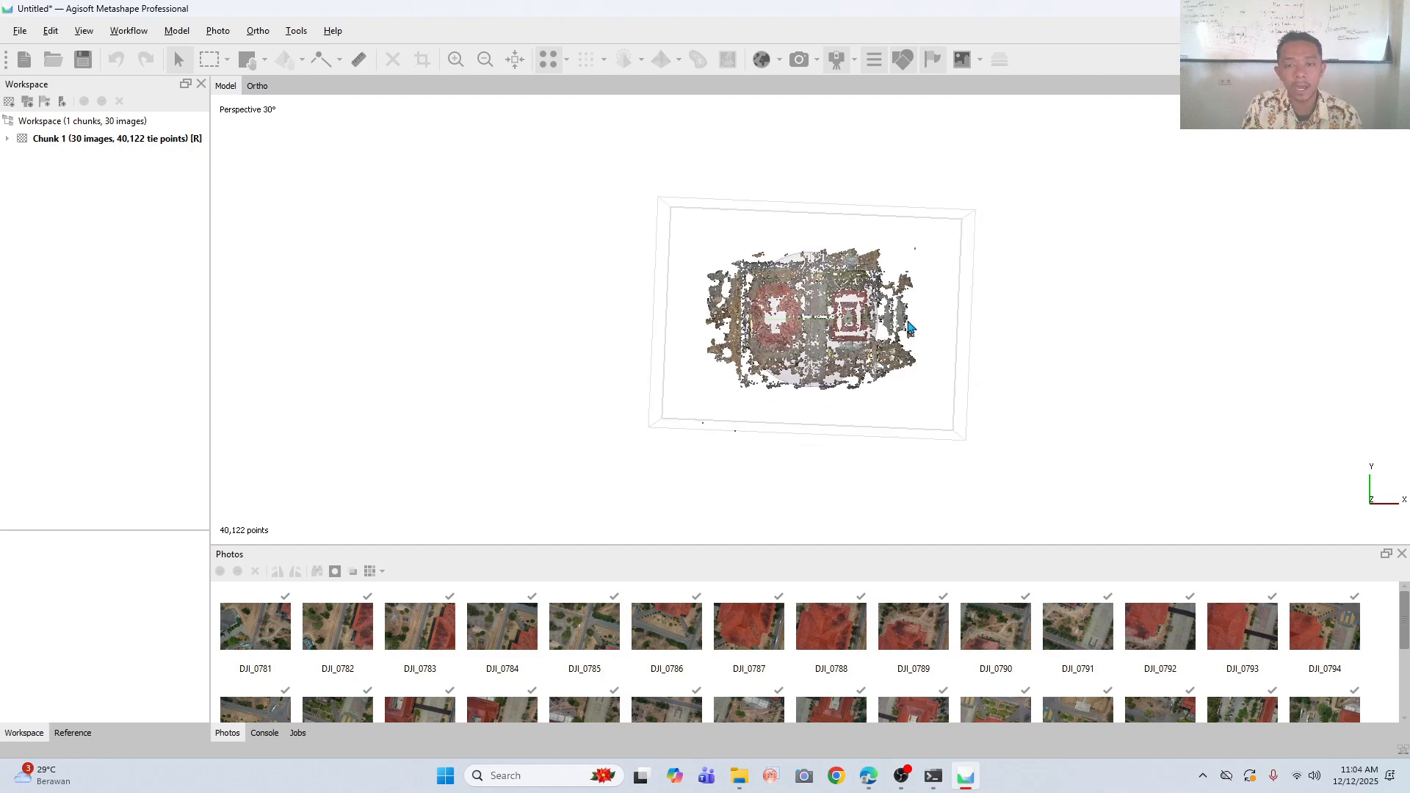
scroll(909, 326, up, 2)
drag(876, 358, 851, 419)
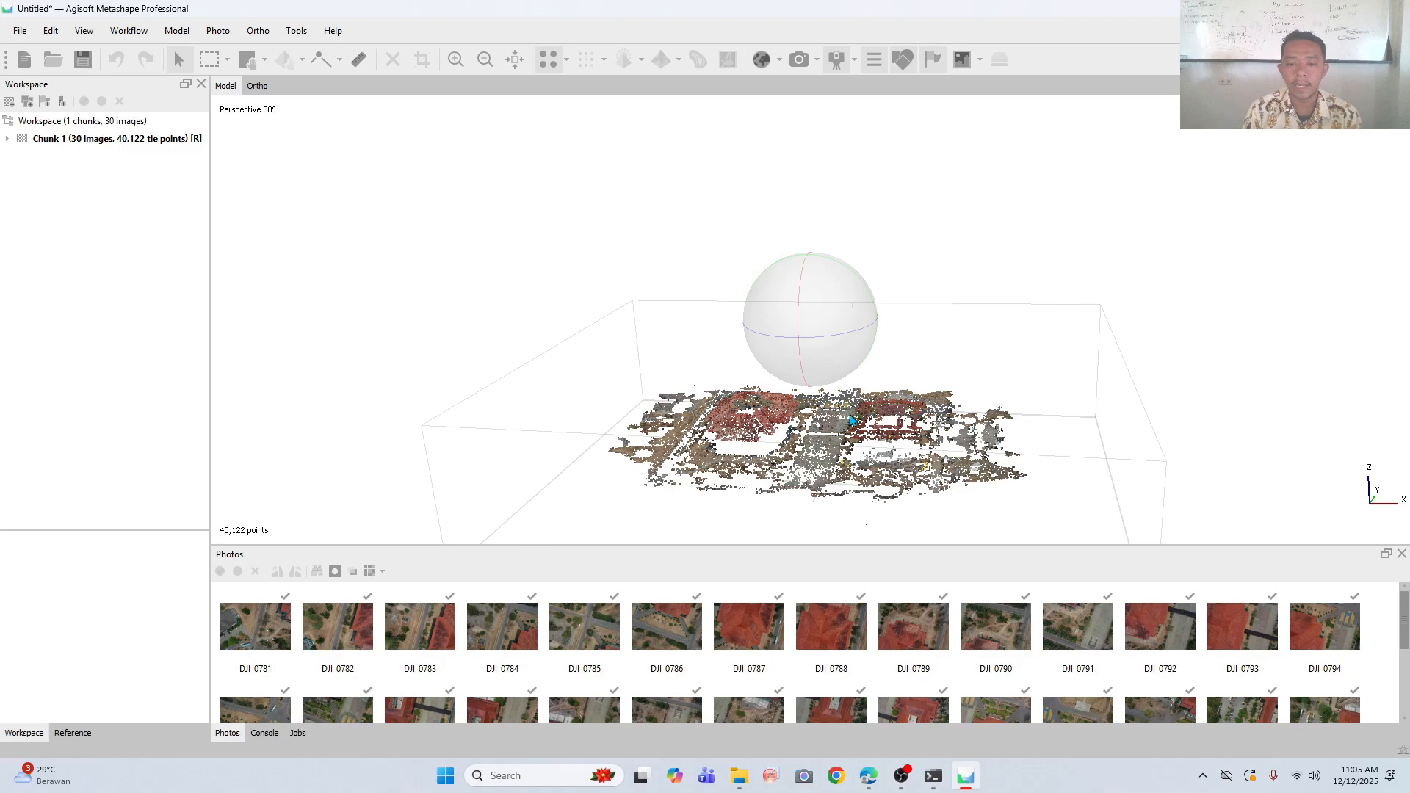
mouse_move(877, 390)
mouse_down()
mouse_move(874, 466)
mouse_move(897, 340)
mouse_move(850, 299)
mouse_move(842, 382)
mouse_move(870, 382)
mouse_up()
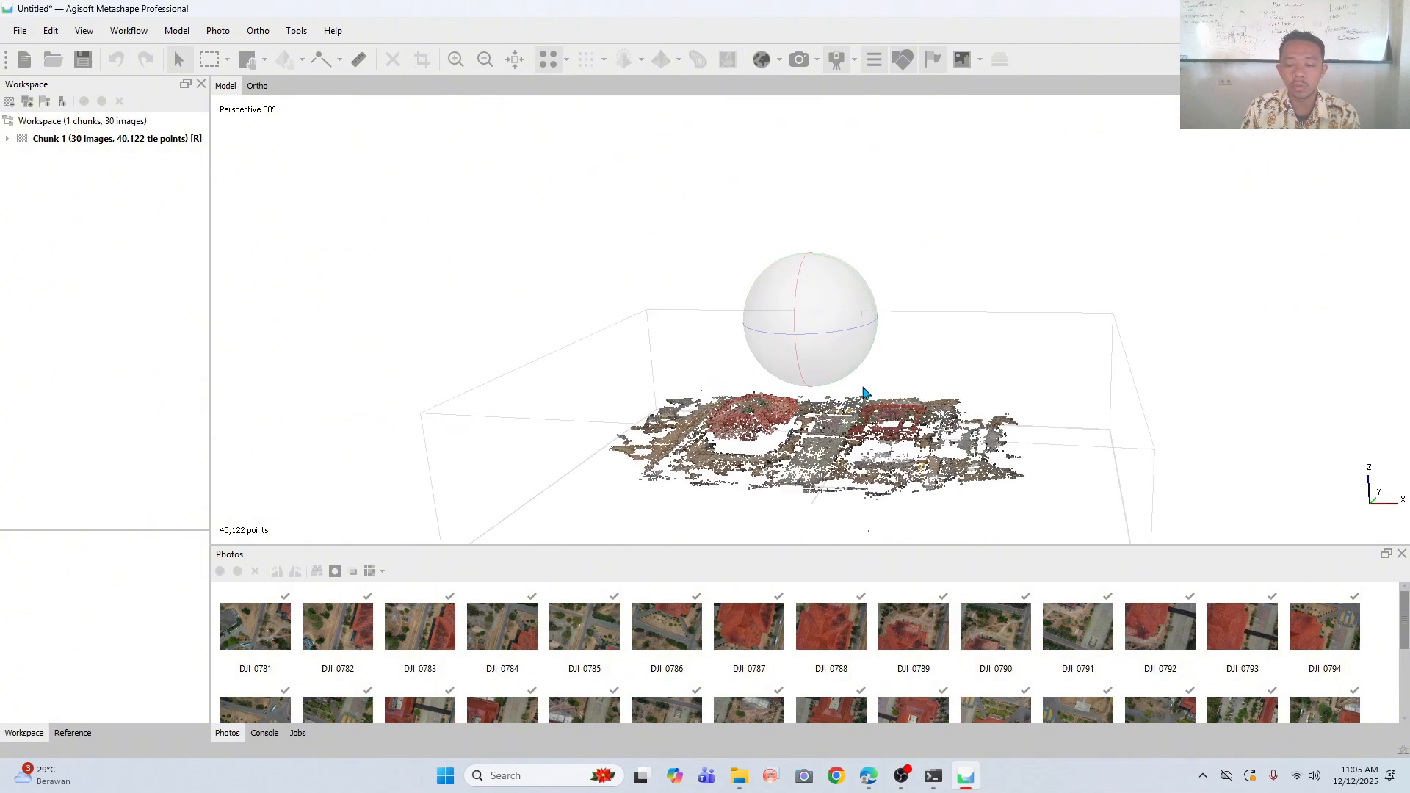
mouse_move(864, 393)
mouse_down()
mouse_move(857, 359)
mouse_move(851, 376)
mouse_up()
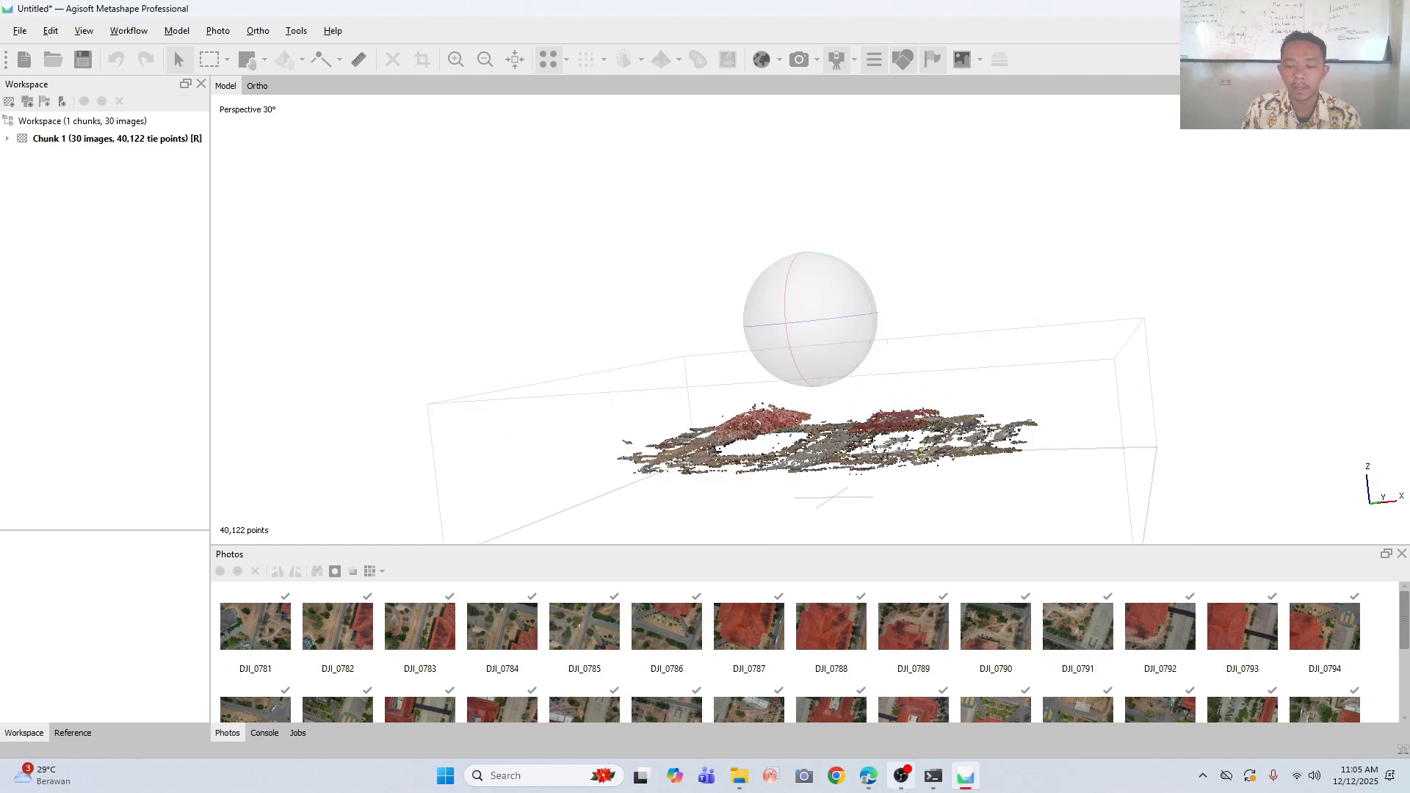
click(907, 789)
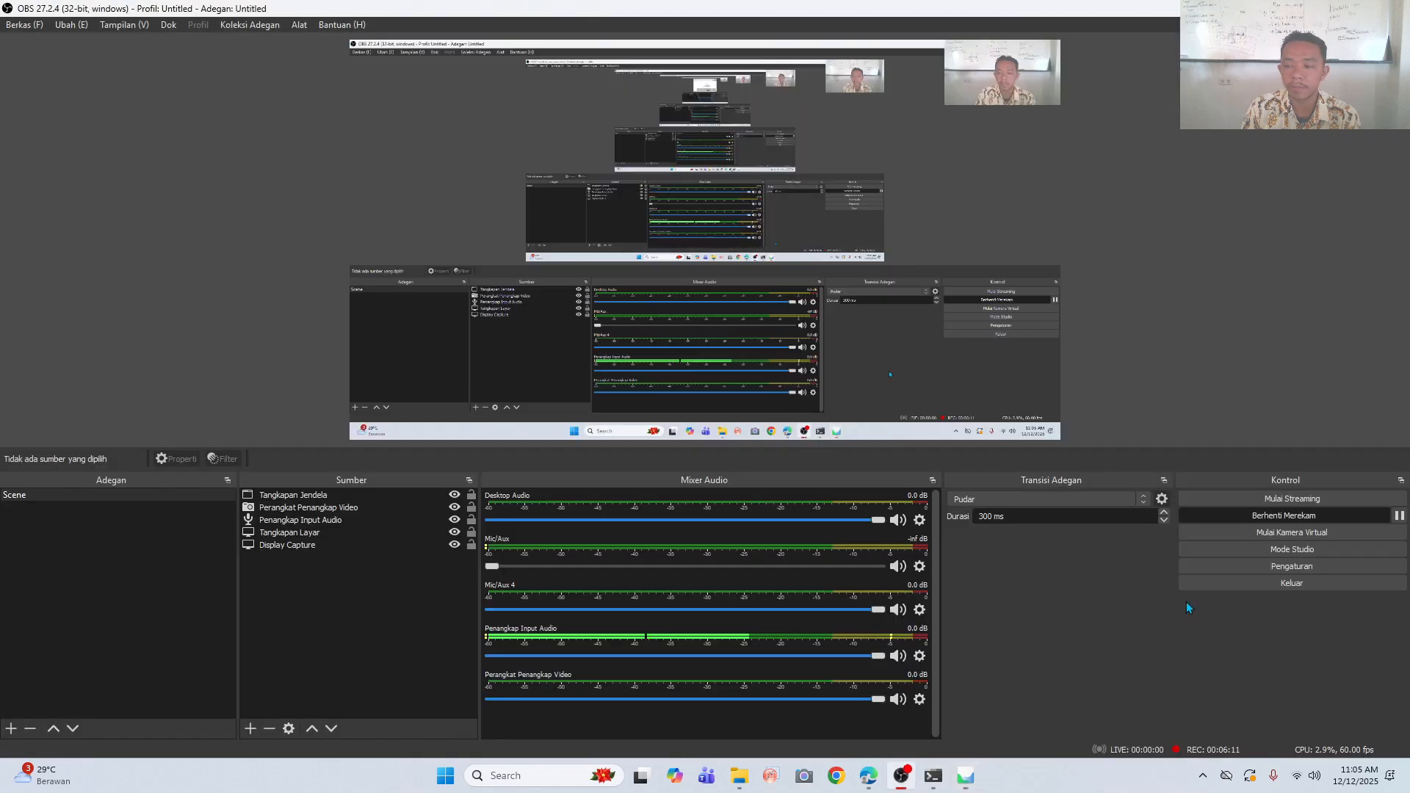
click(1399, 517)
click(1399, 516)
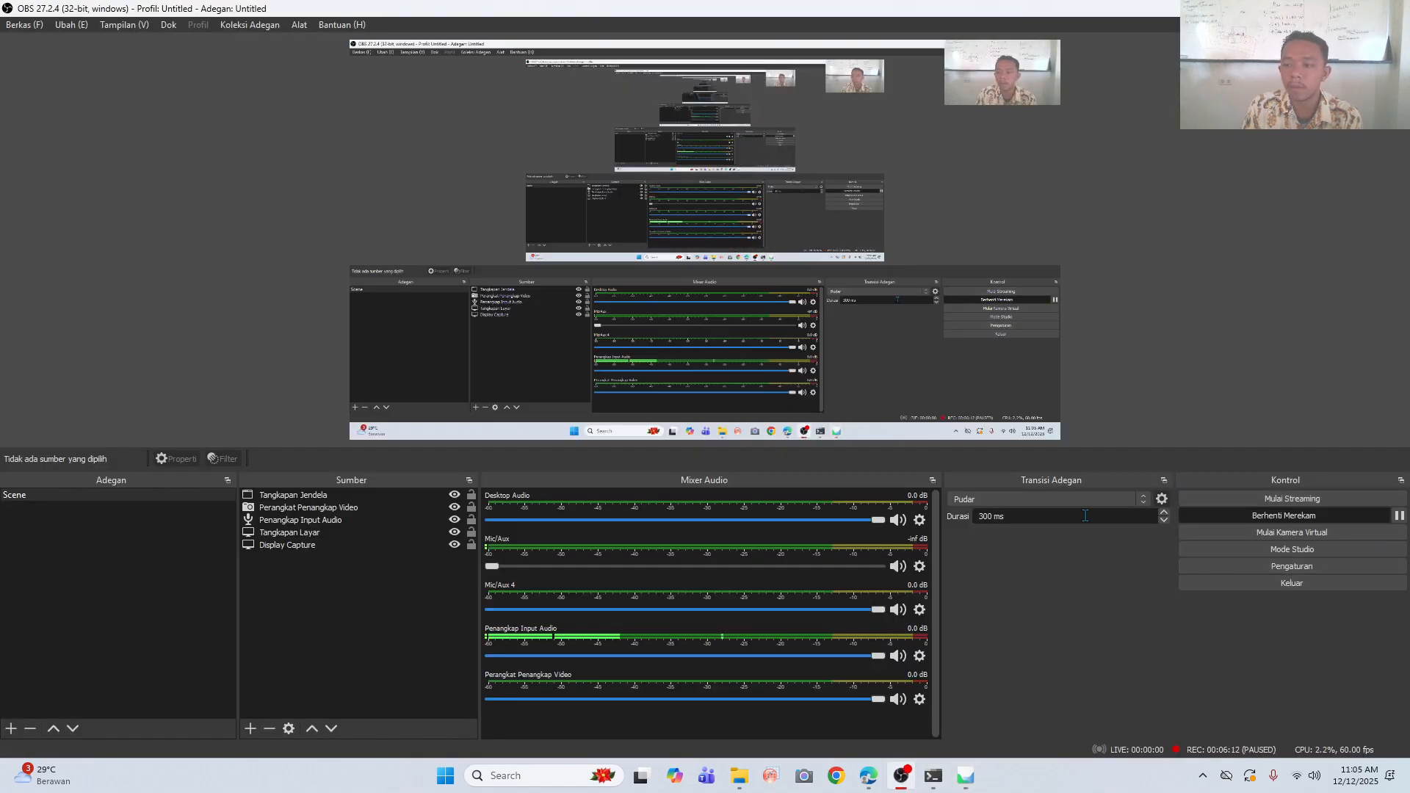
- Switch back to Agisoft Metashape and show the camera positions above the tie point cloud in an oblique view
click(967, 776)
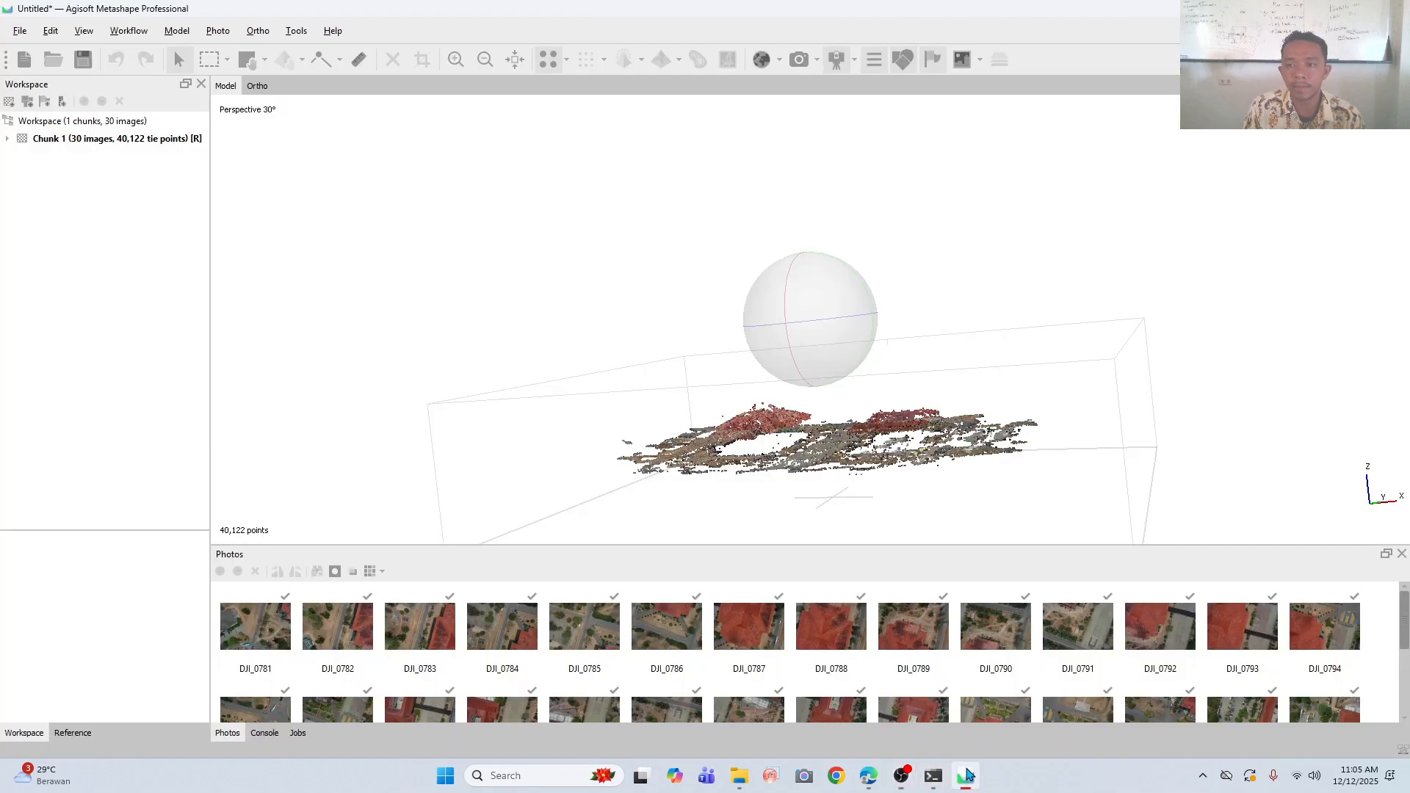
drag(811, 272, 852, 384)
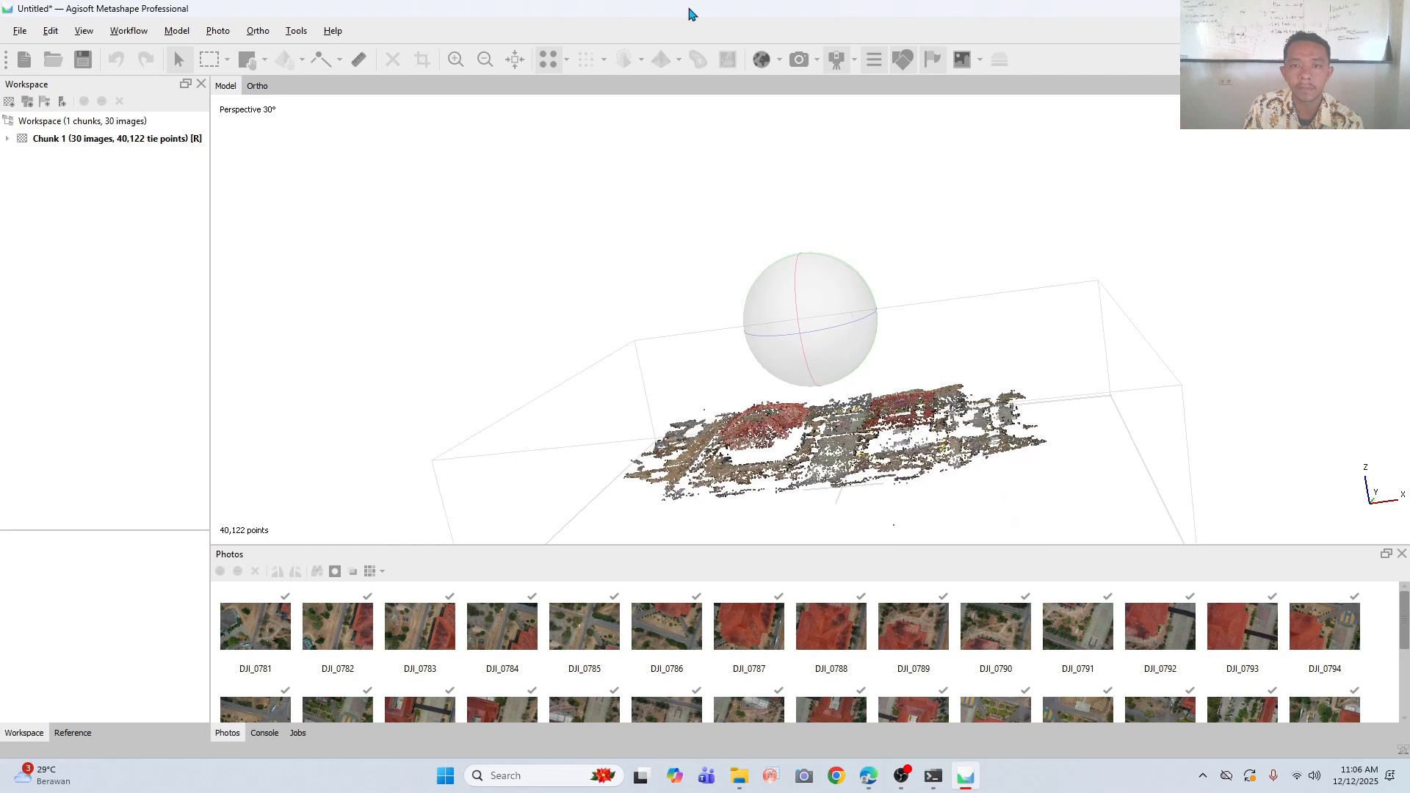
click(798, 61)
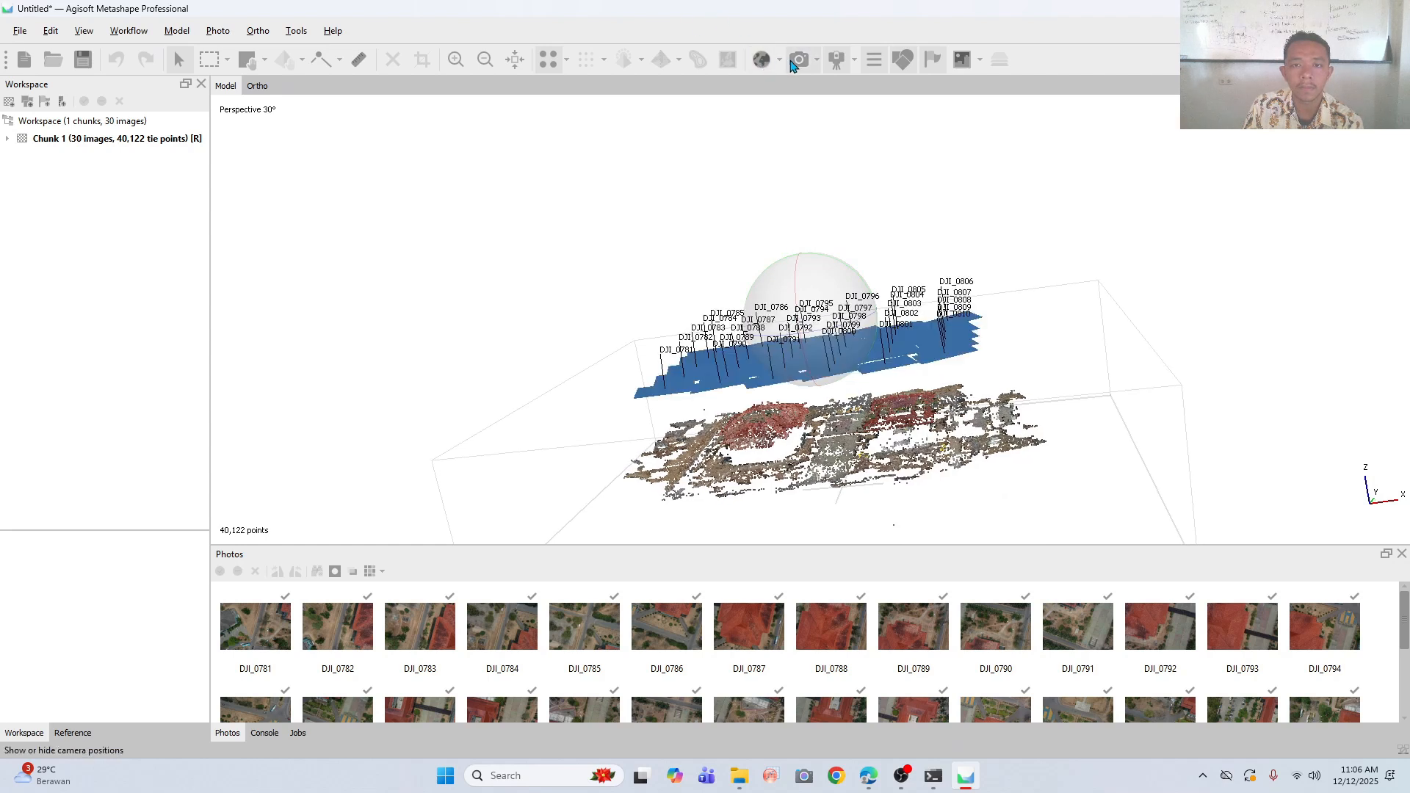
- Open the Build Point Cloud settings and set the quality to High
click(133, 35)
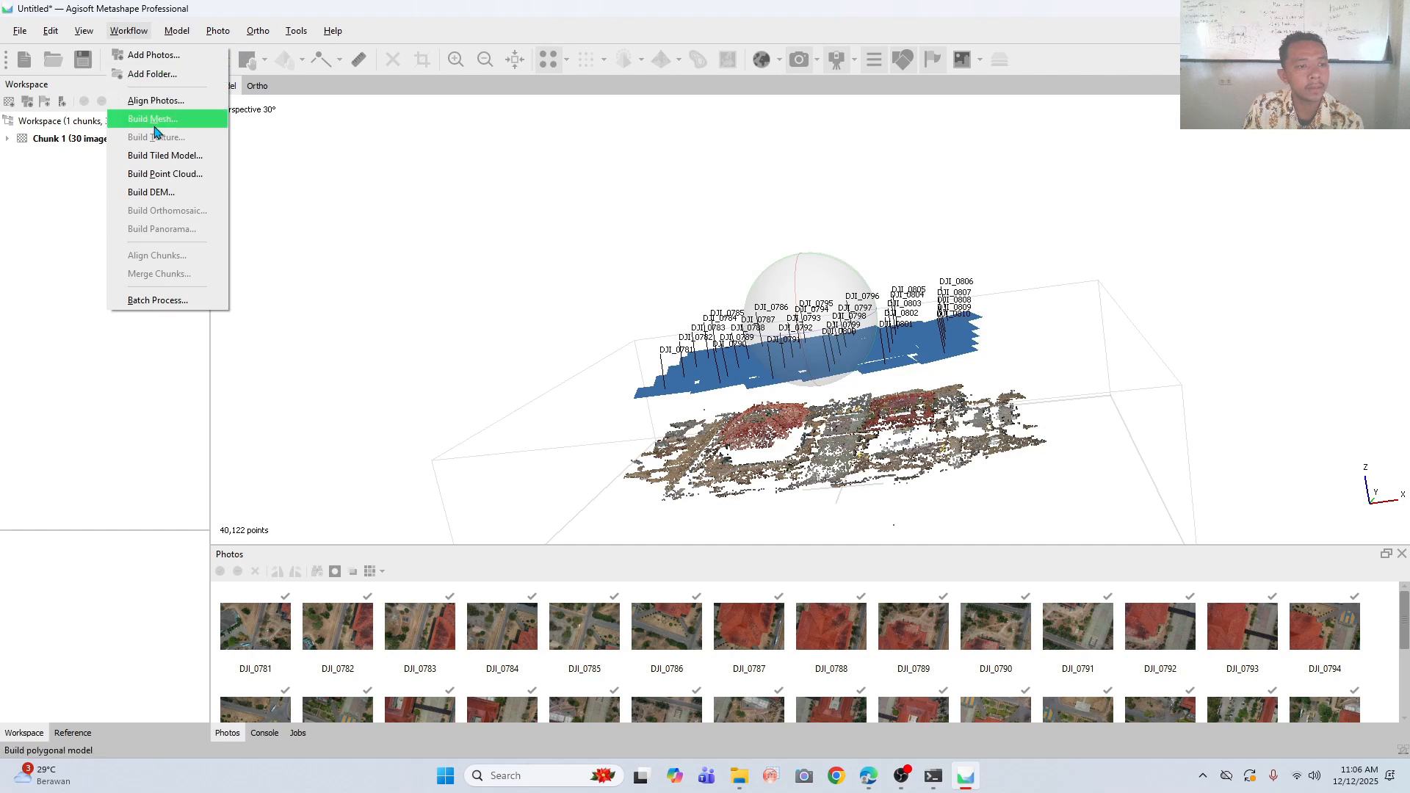
click(189, 177)
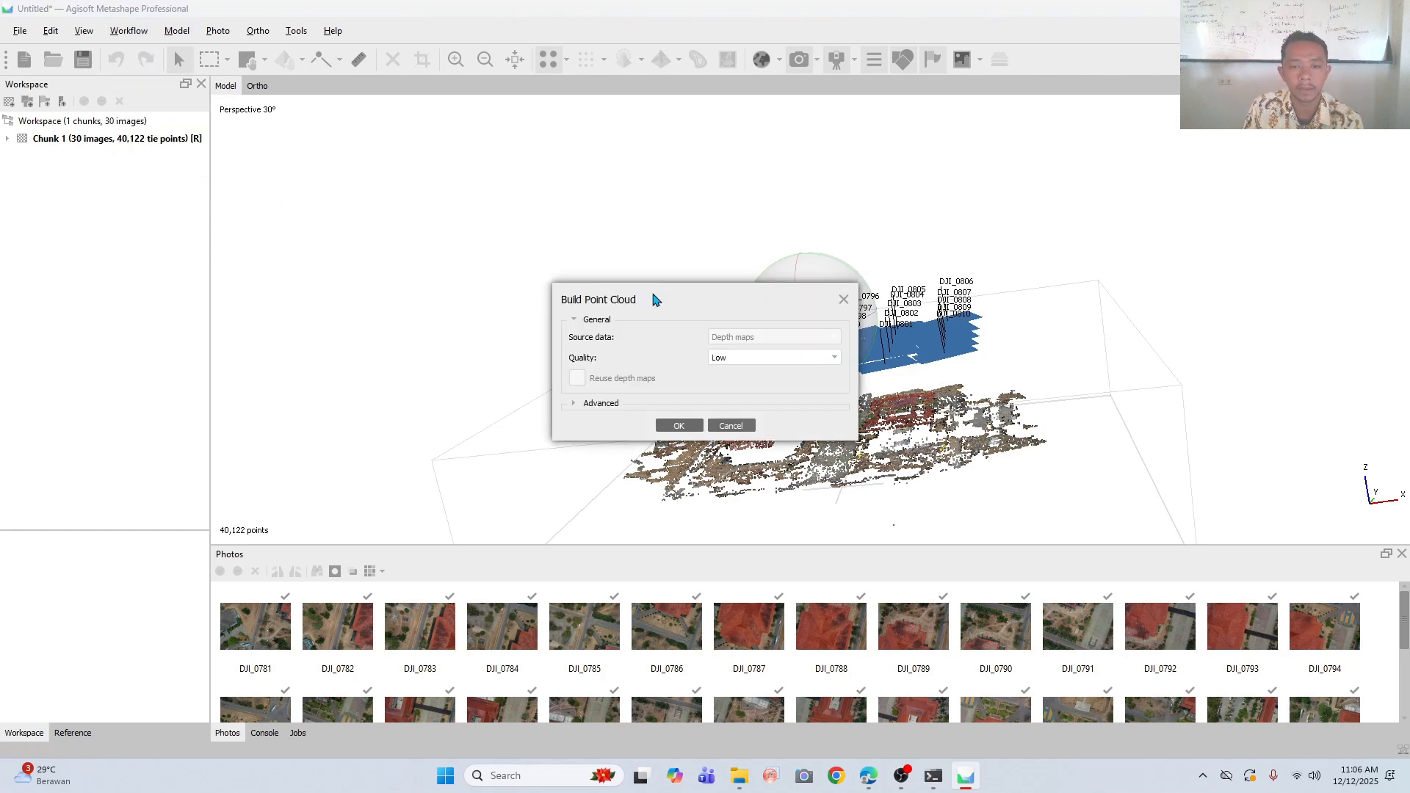
drag(654, 295, 671, 230)
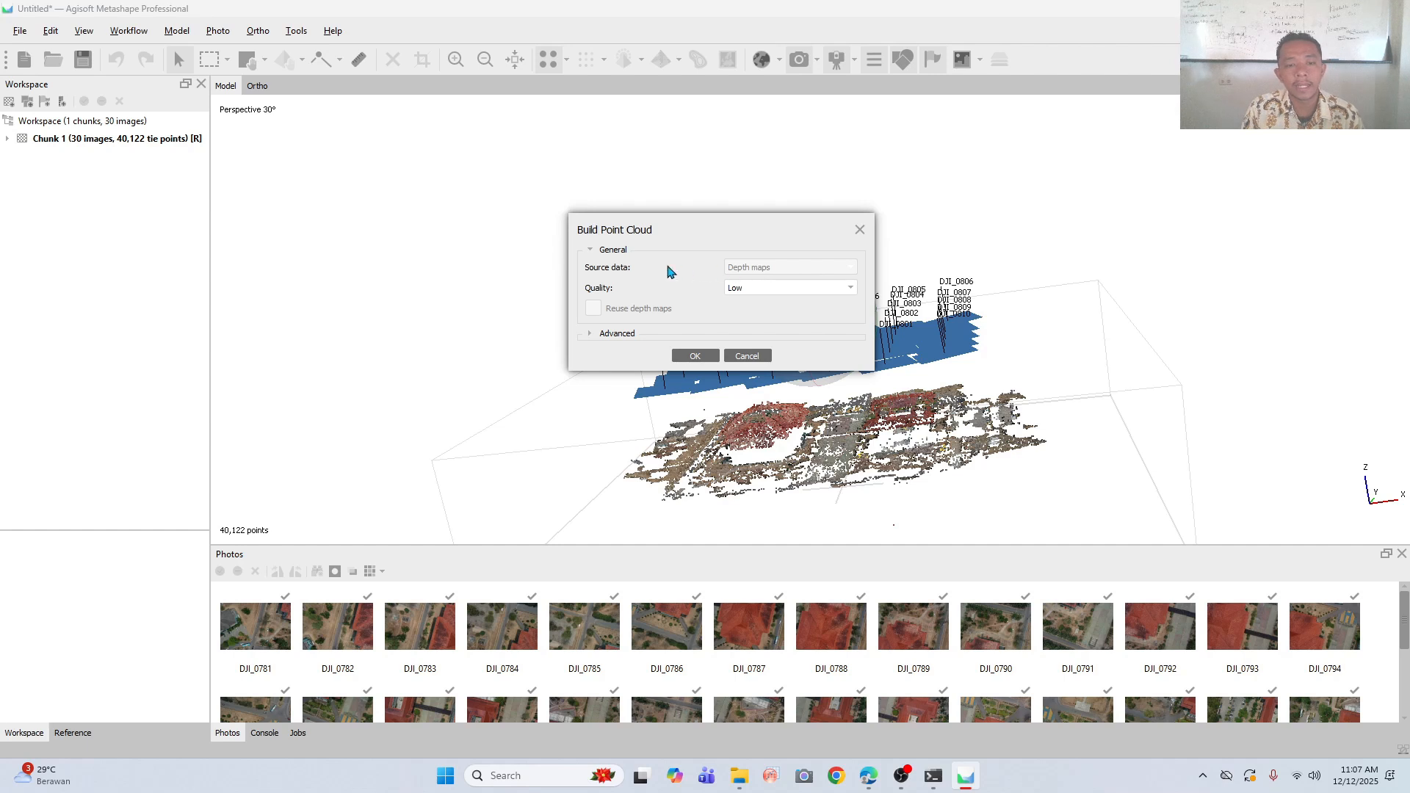
click(762, 288)
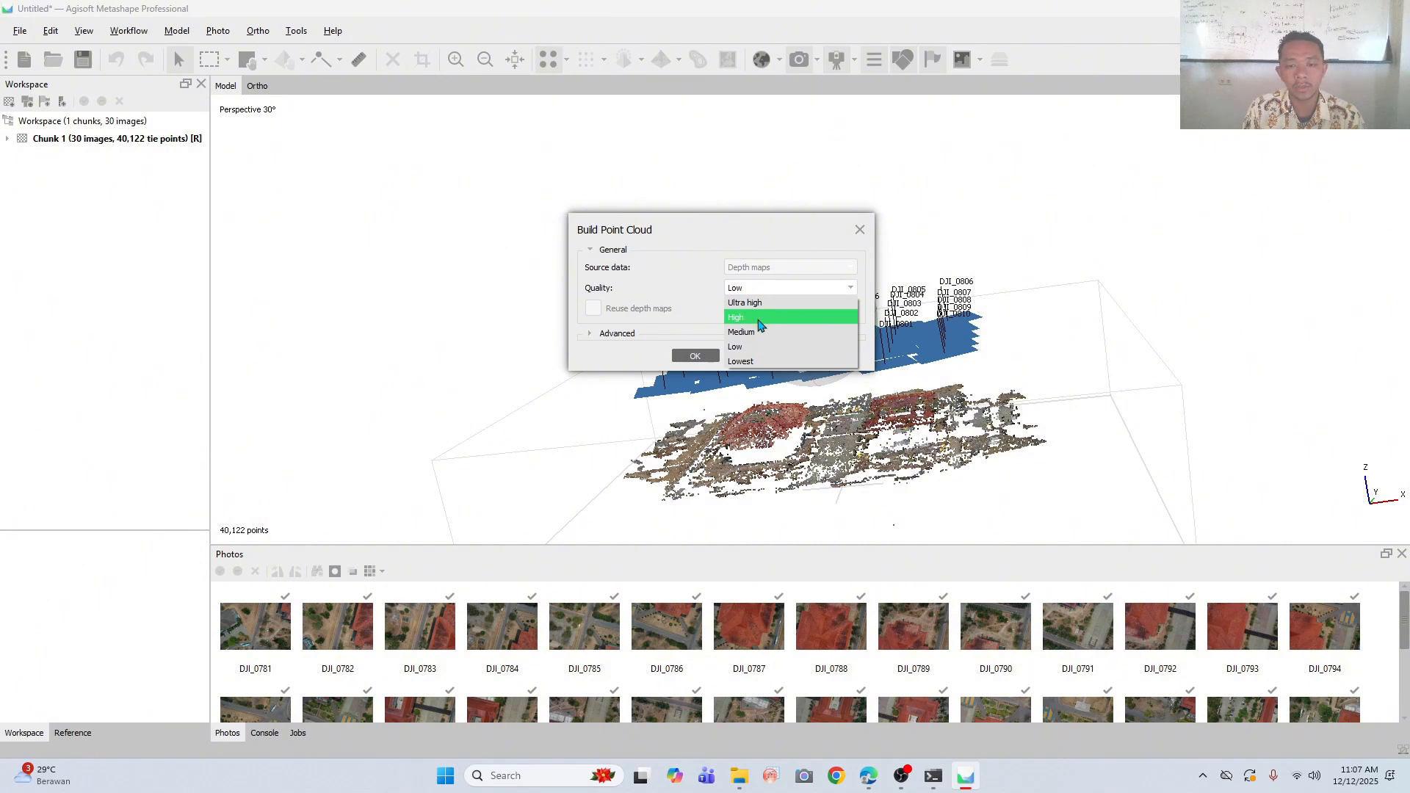
click(758, 322)
- Expand the advanced settings, keep depth filtering on Moderate with point colors calculated, and run the point cloud build
click(606, 335)
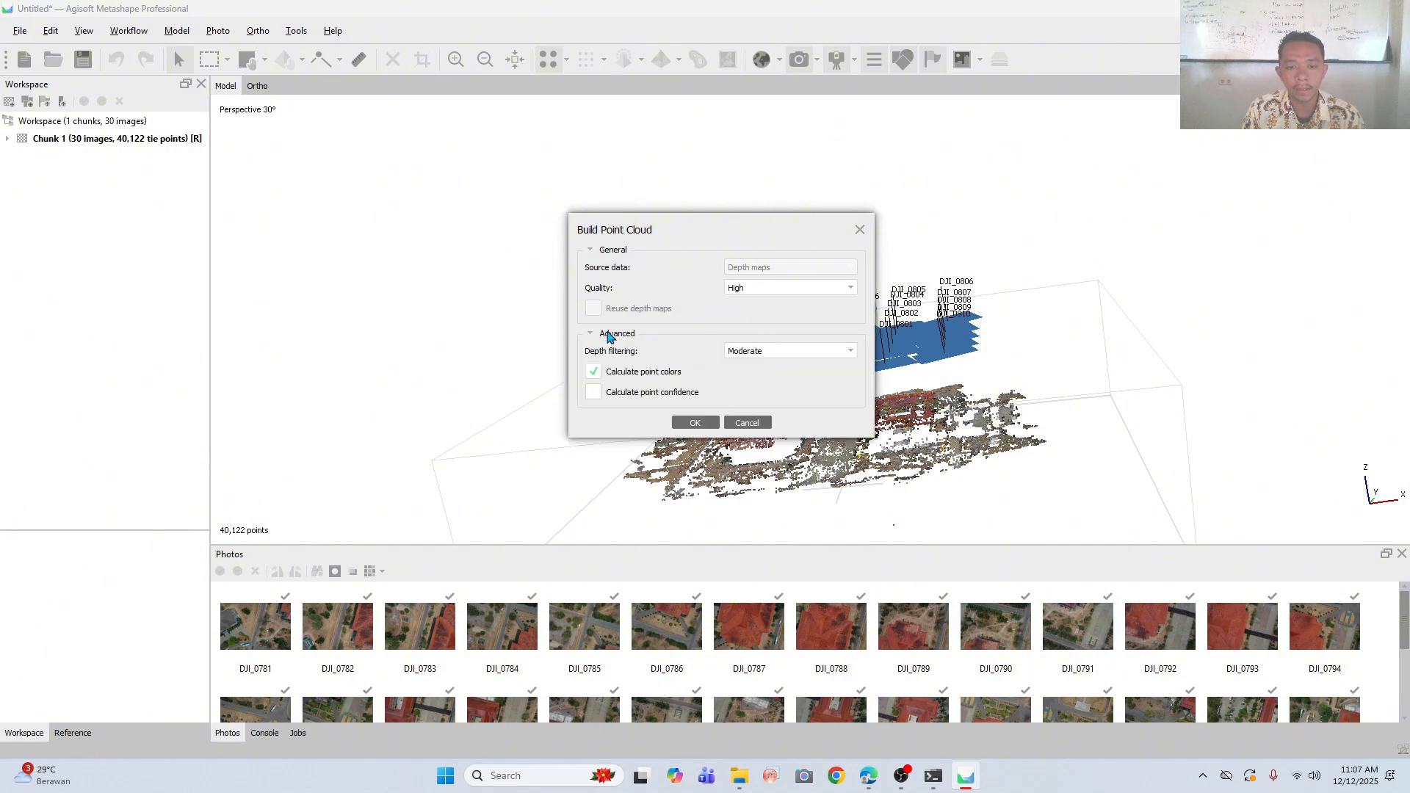
click(779, 352)
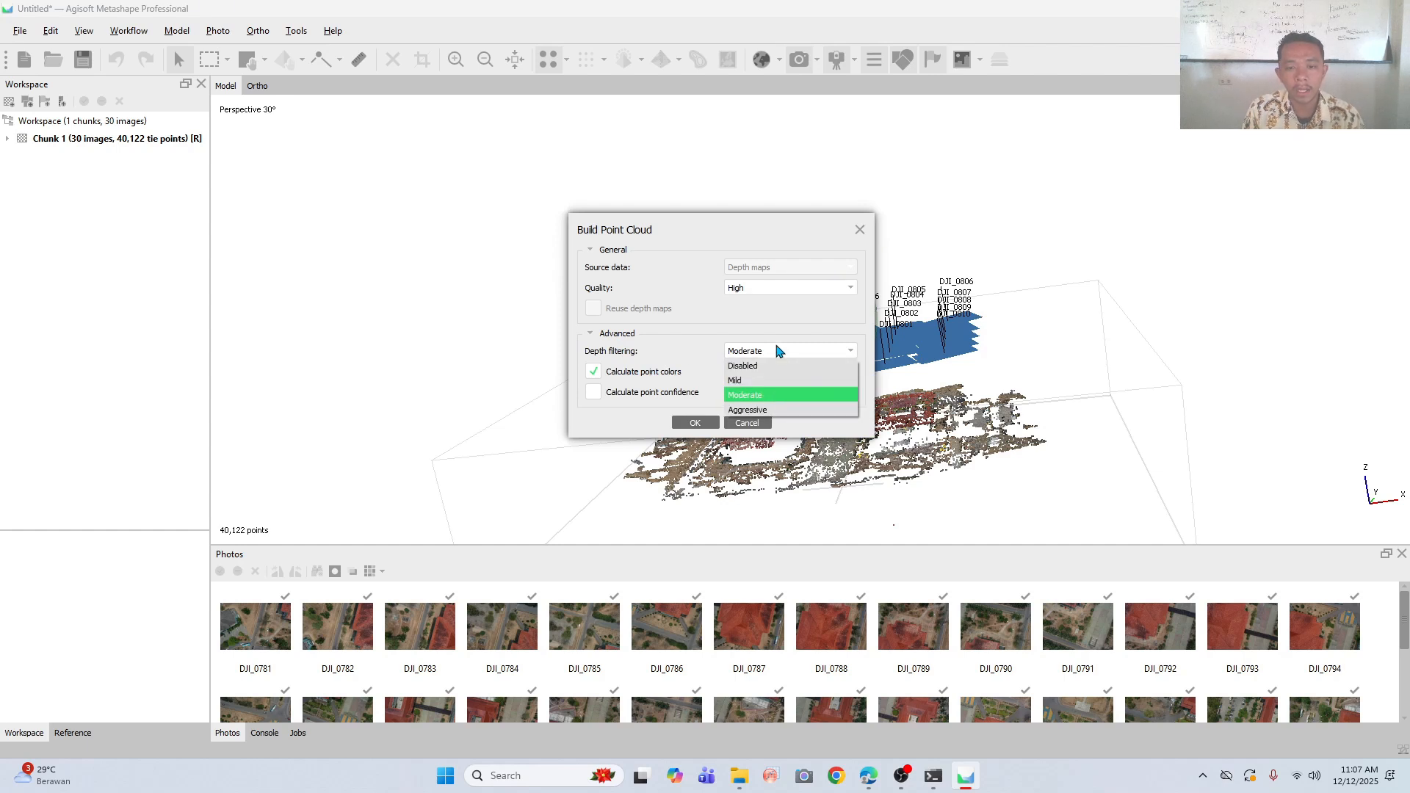
click(756, 396)
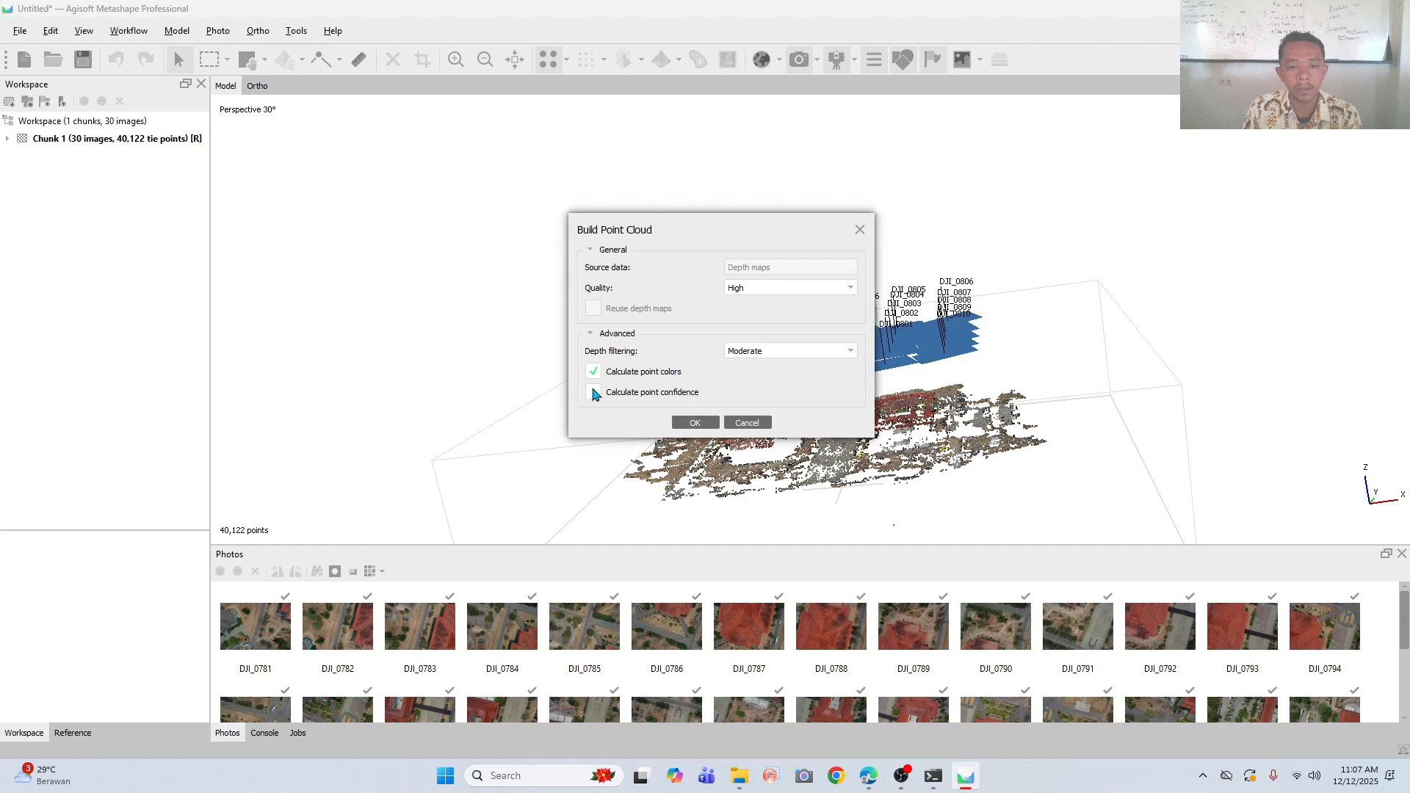
click(696, 423)
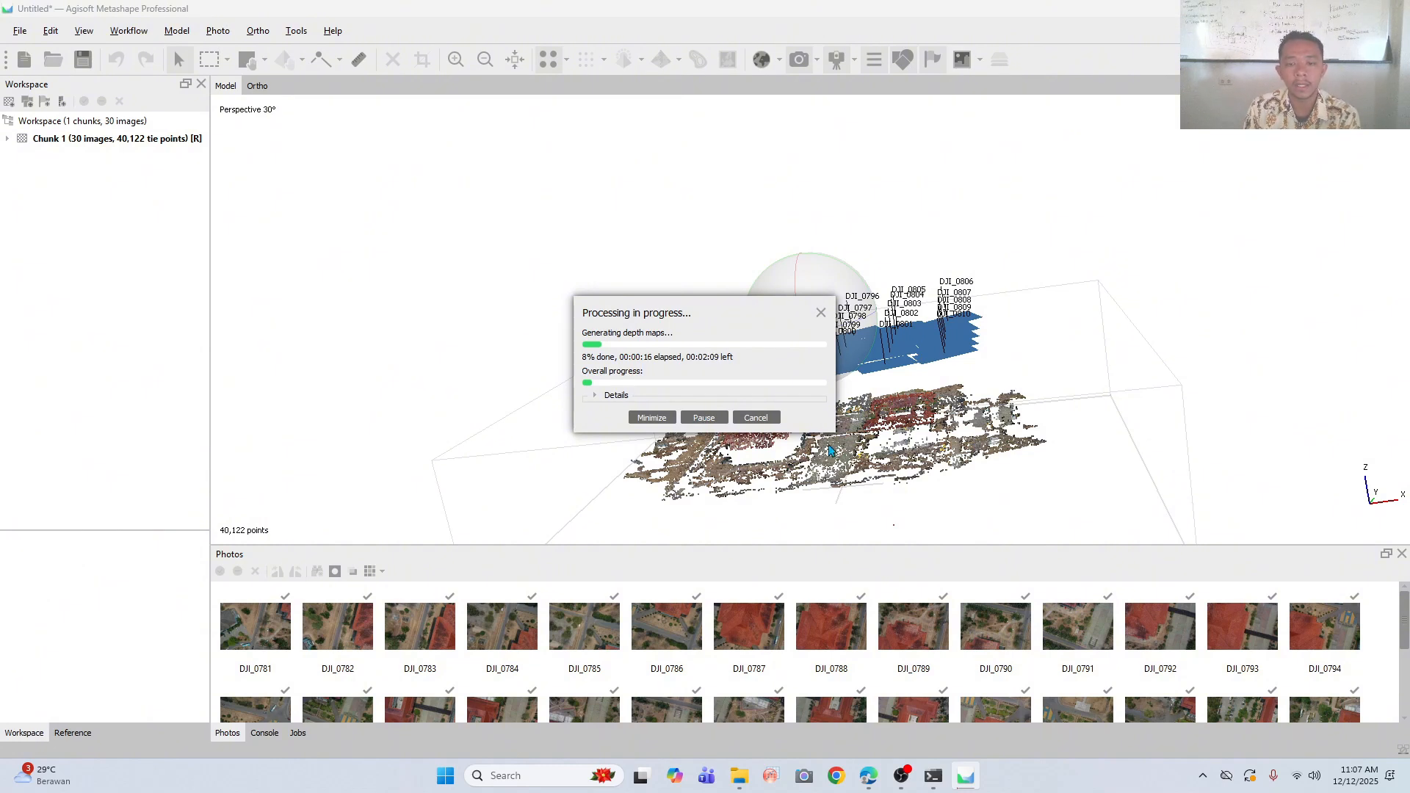
click(913, 775)
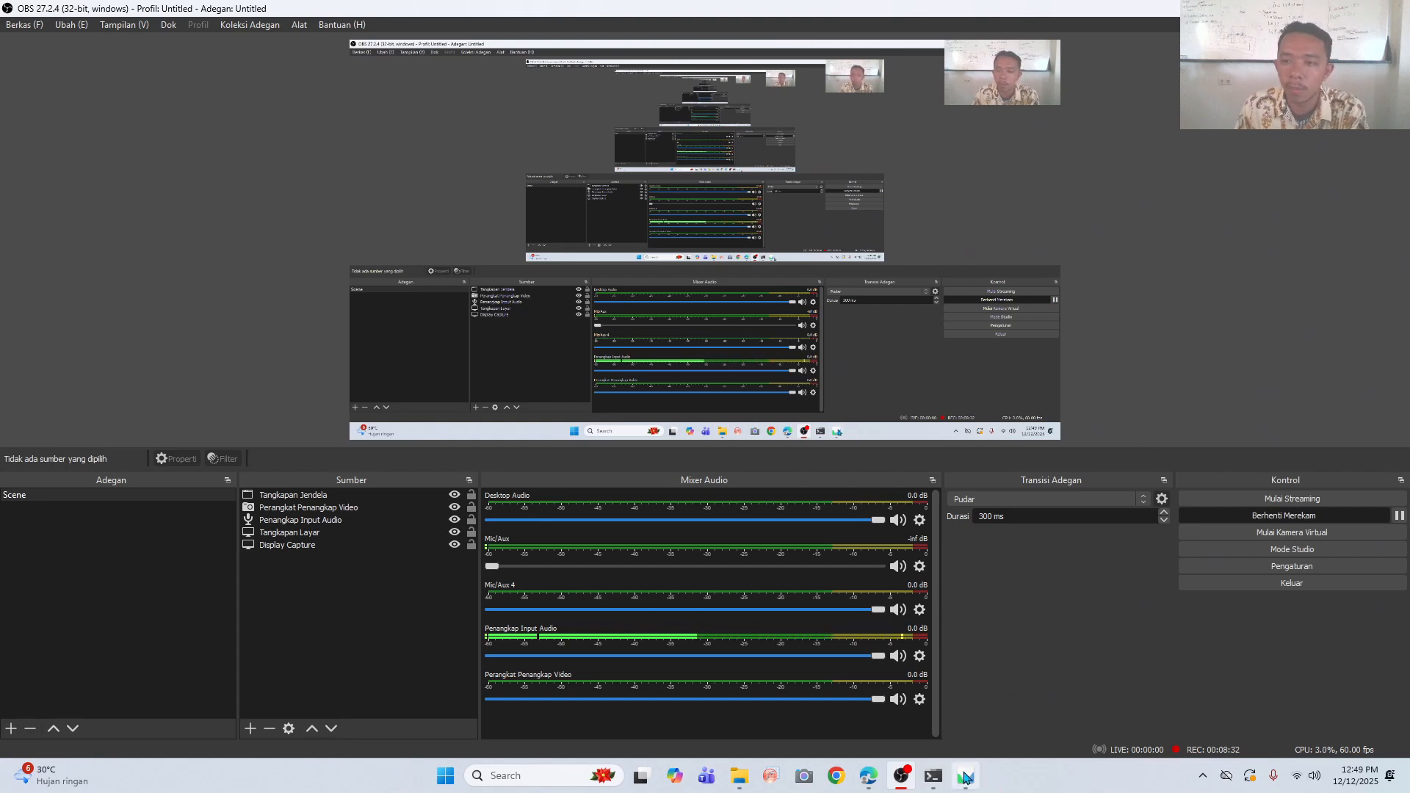
mouse_move(966, 773)
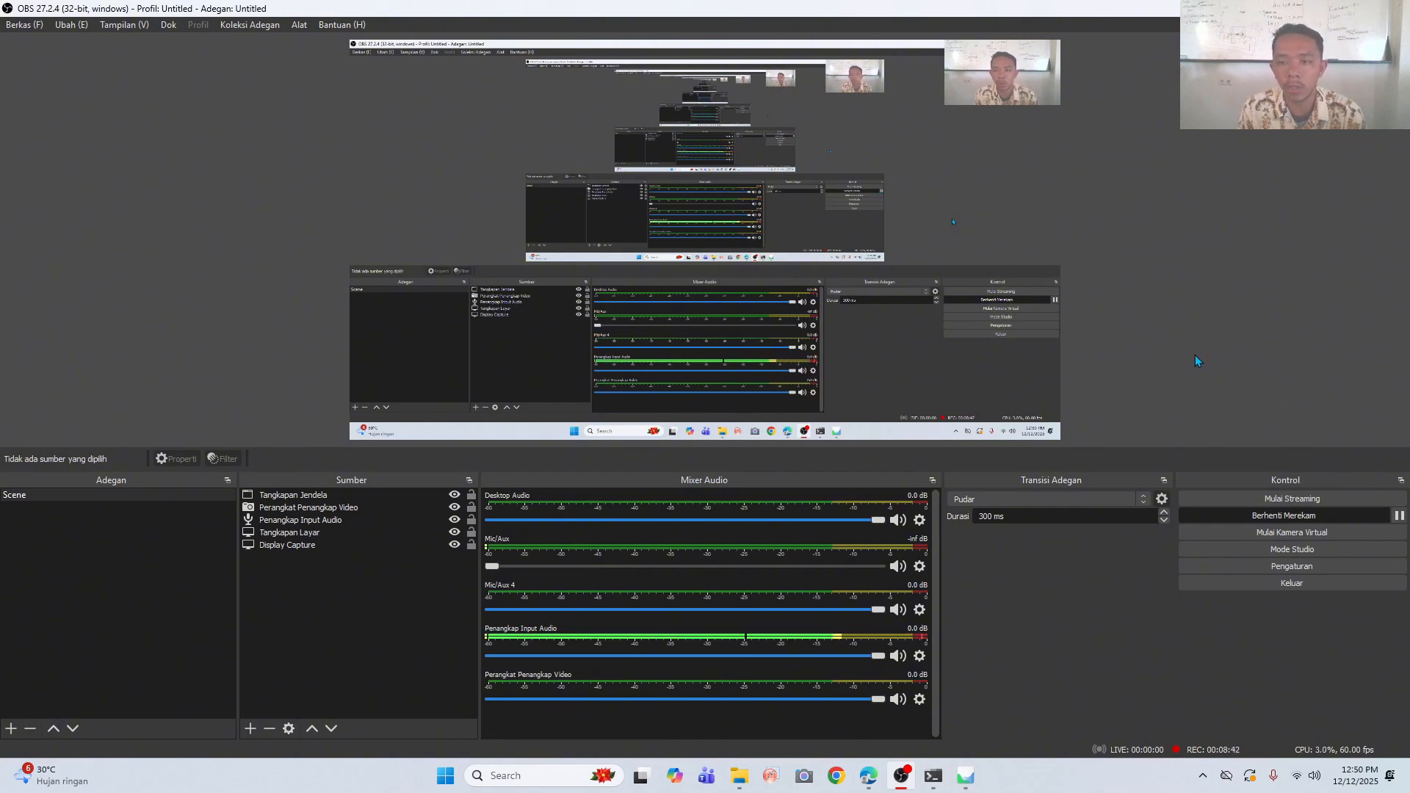
- Switch back to Agisoft Metashape and inspect the point cloud's properties and full entry in the workspace tree
click(966, 776)
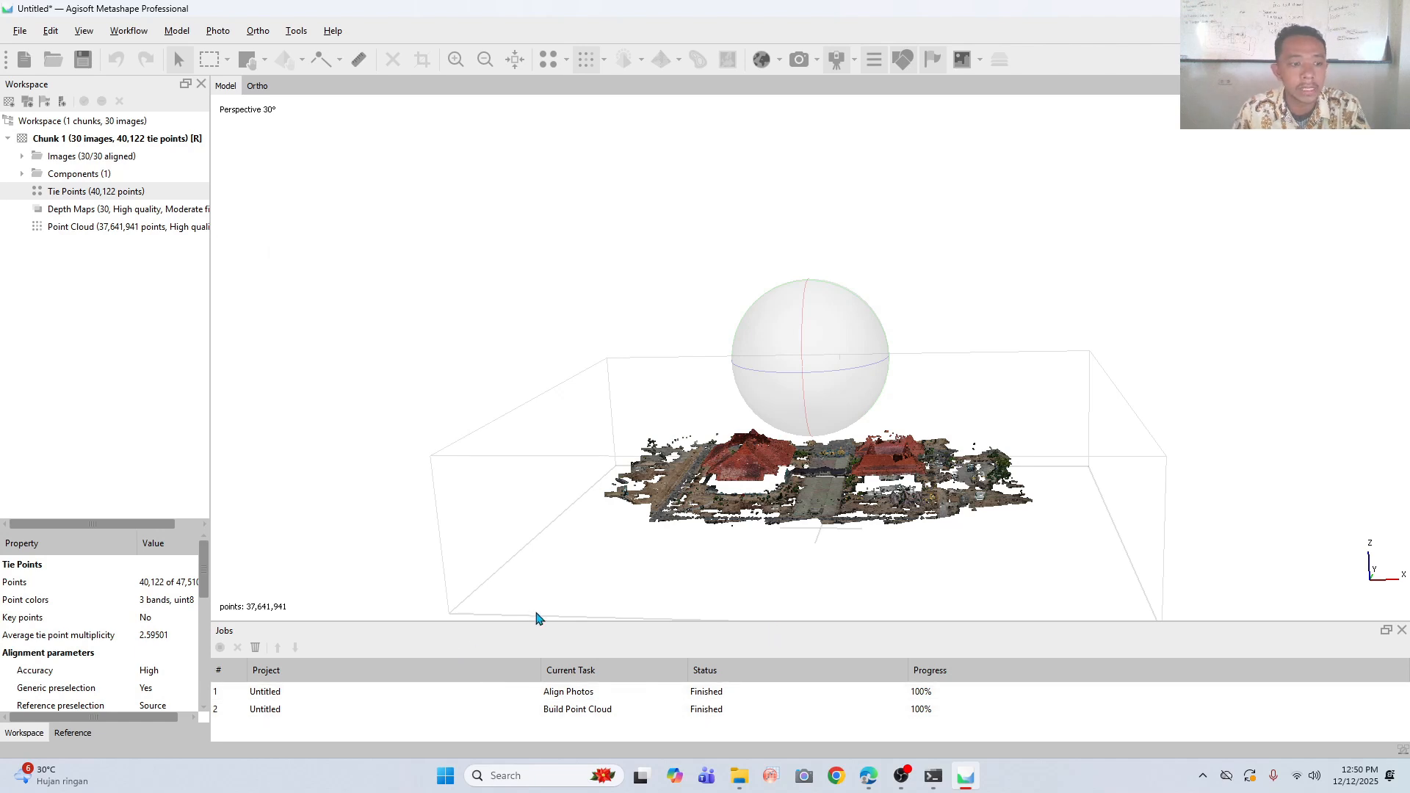
click(74, 227)
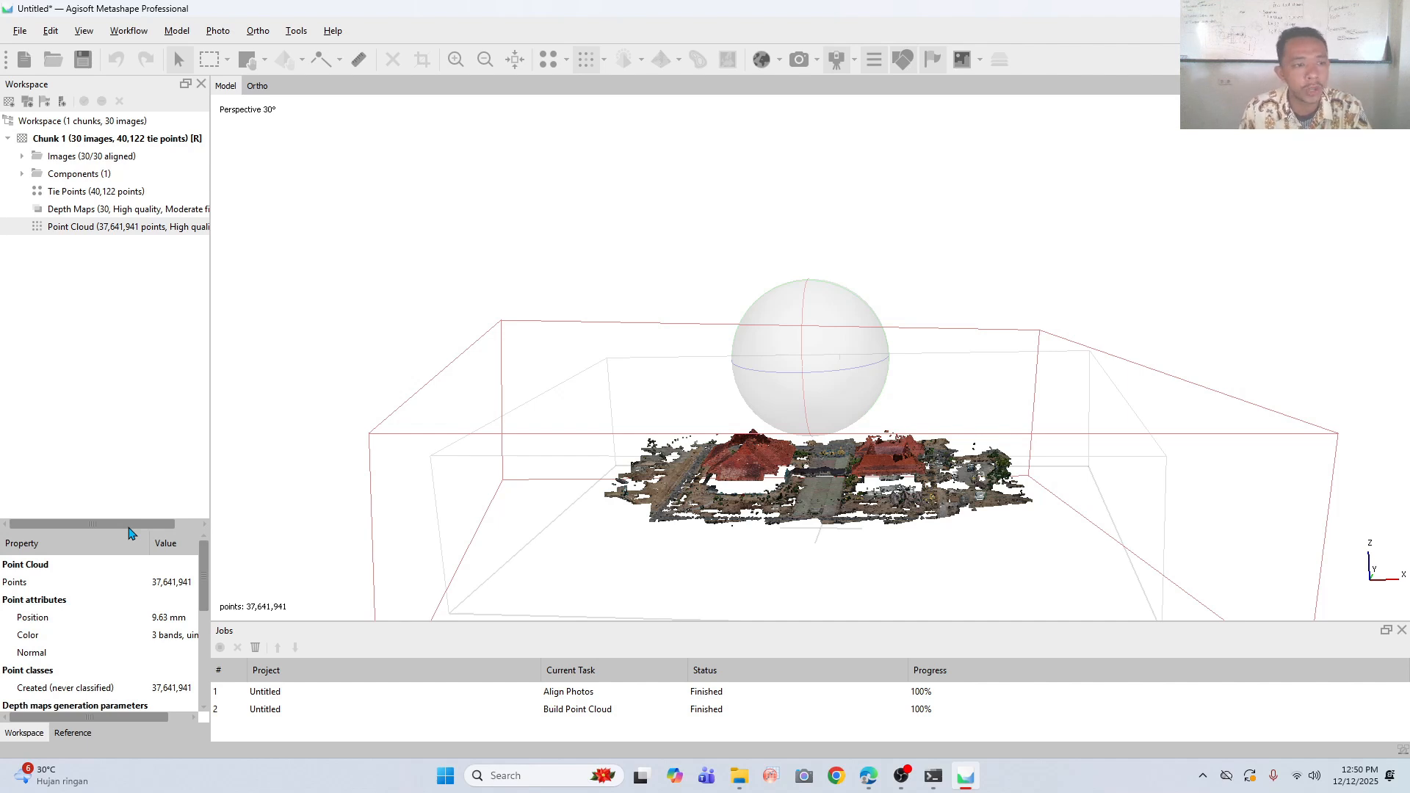
click(182, 517)
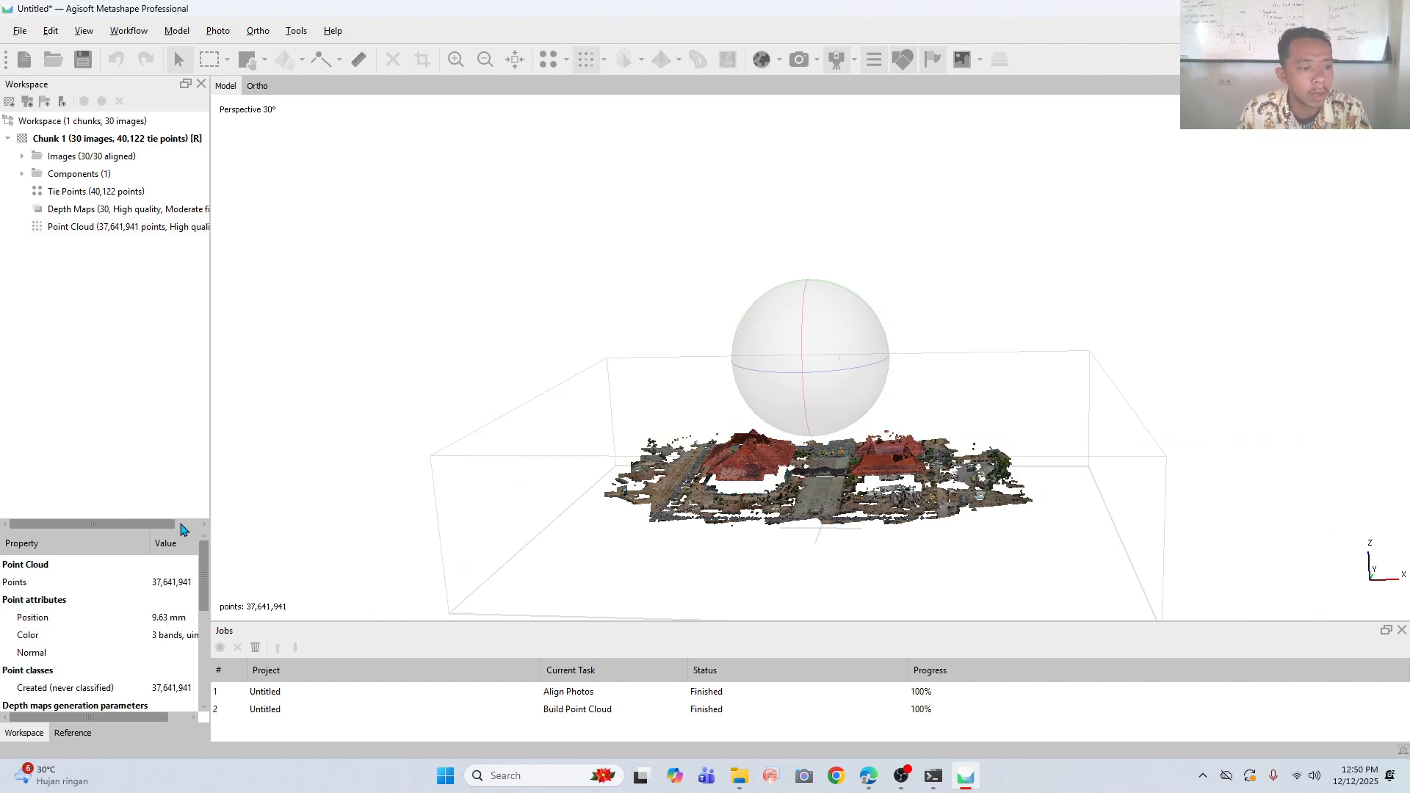
drag(158, 527, 196, 527)
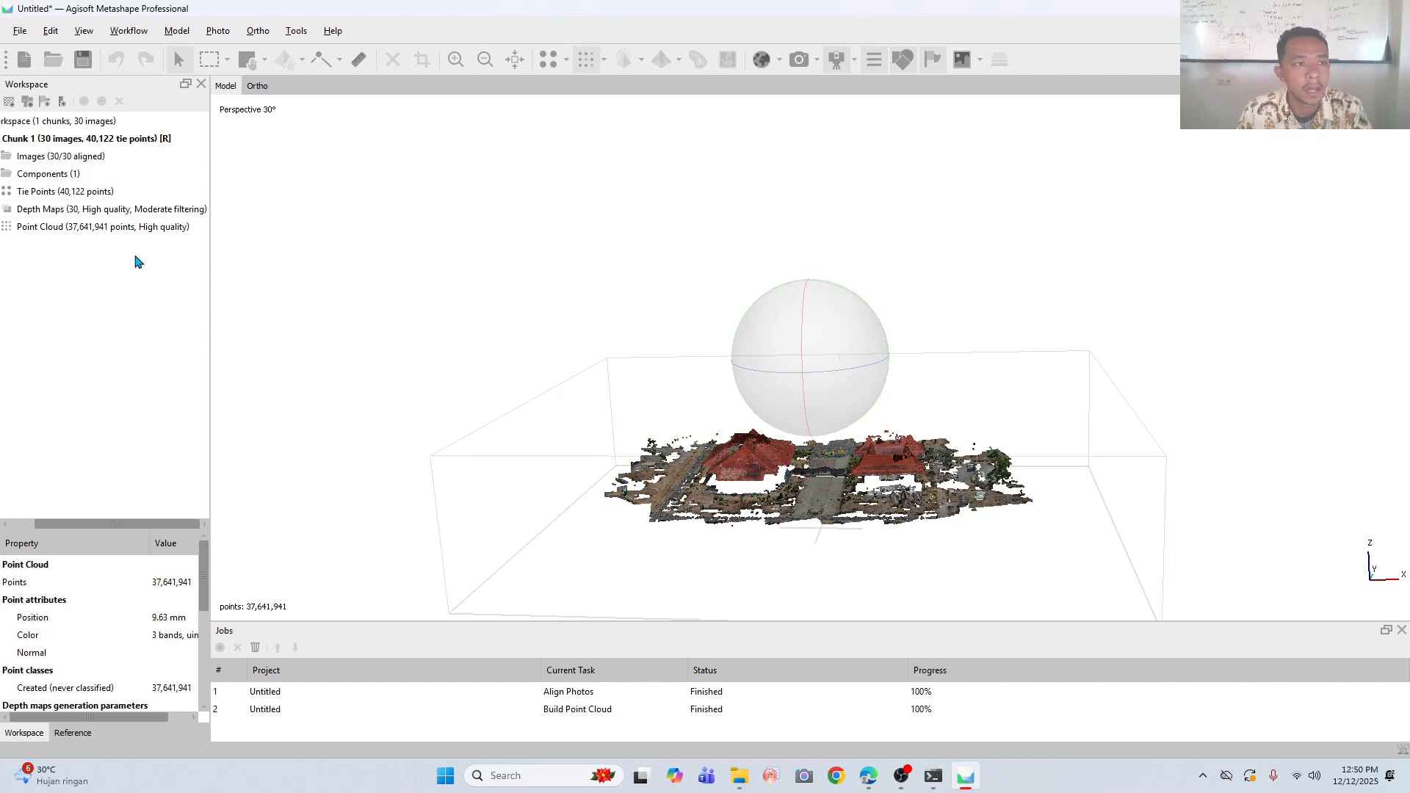
- Try to build a DEM from the point cloud in the geographic WGS 84 (EPSG::4326) projection with interpolation enabled
click(129, 30)
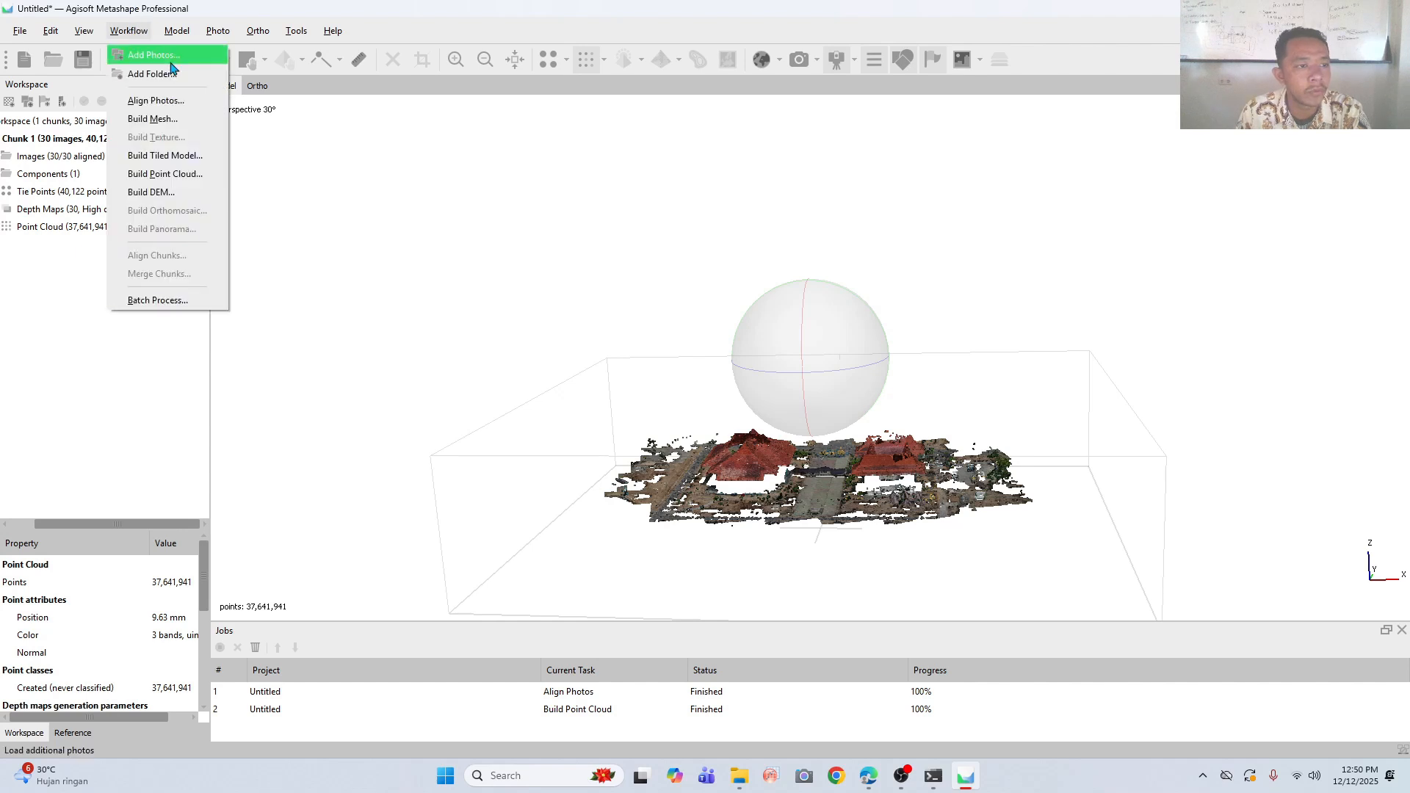
click(185, 197)
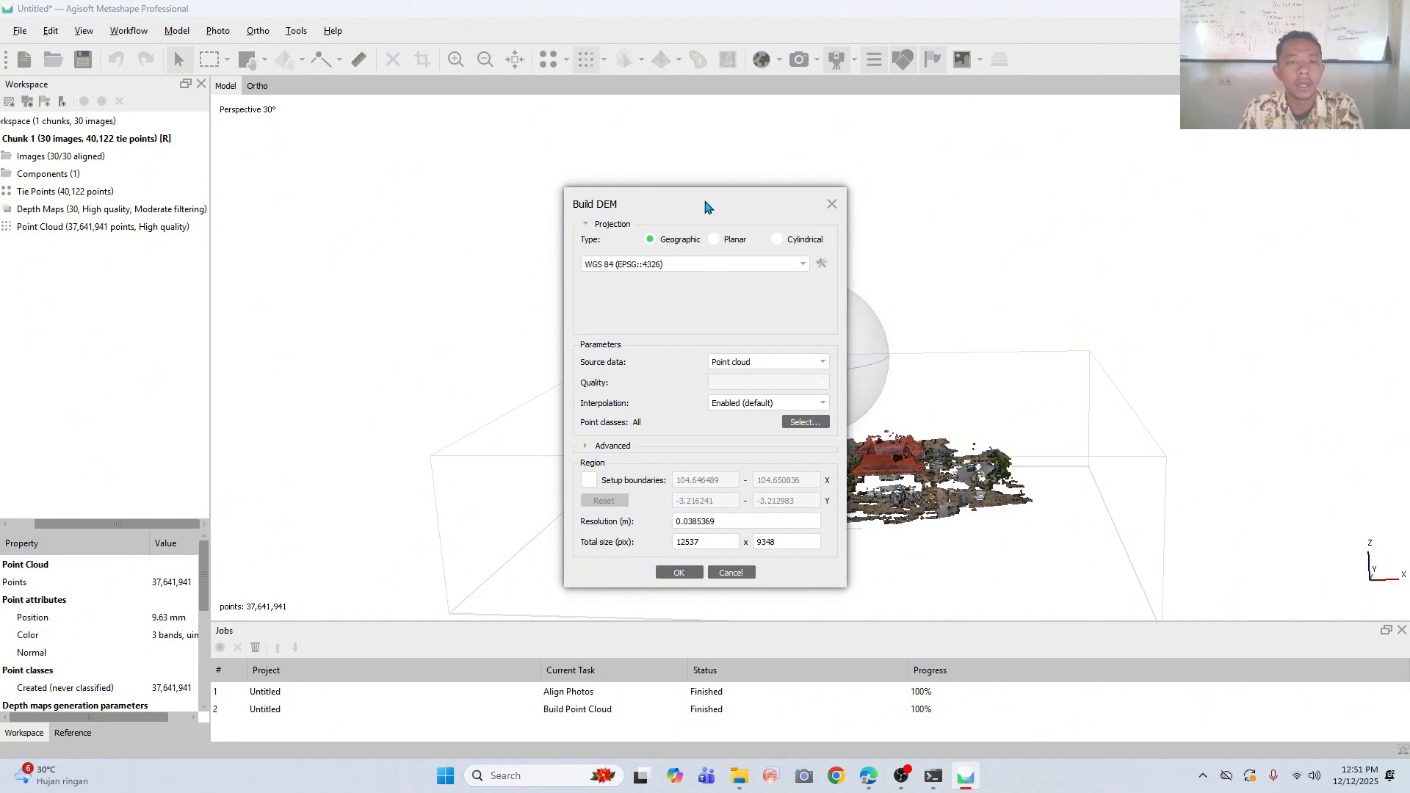
drag(726, 207, 707, 166)
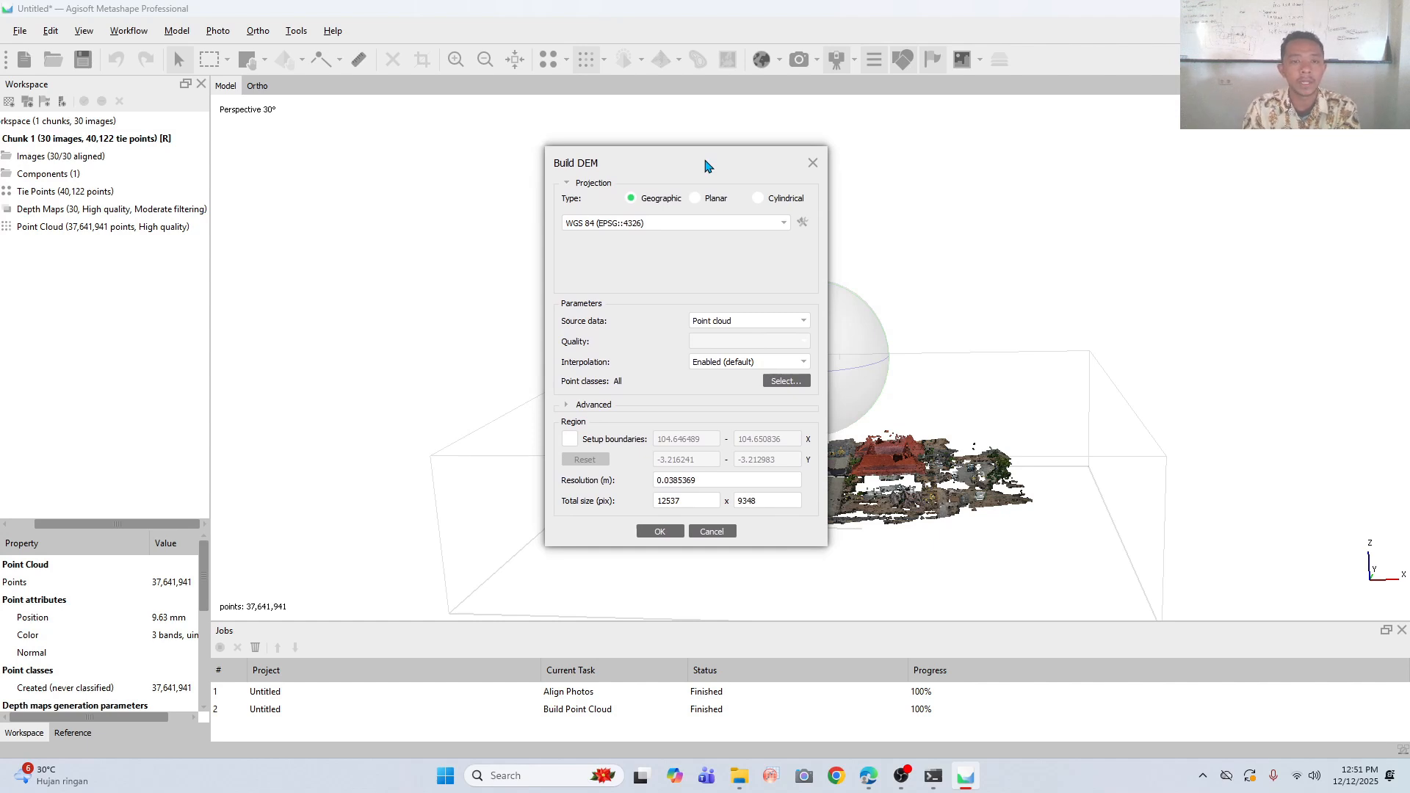
click(663, 222)
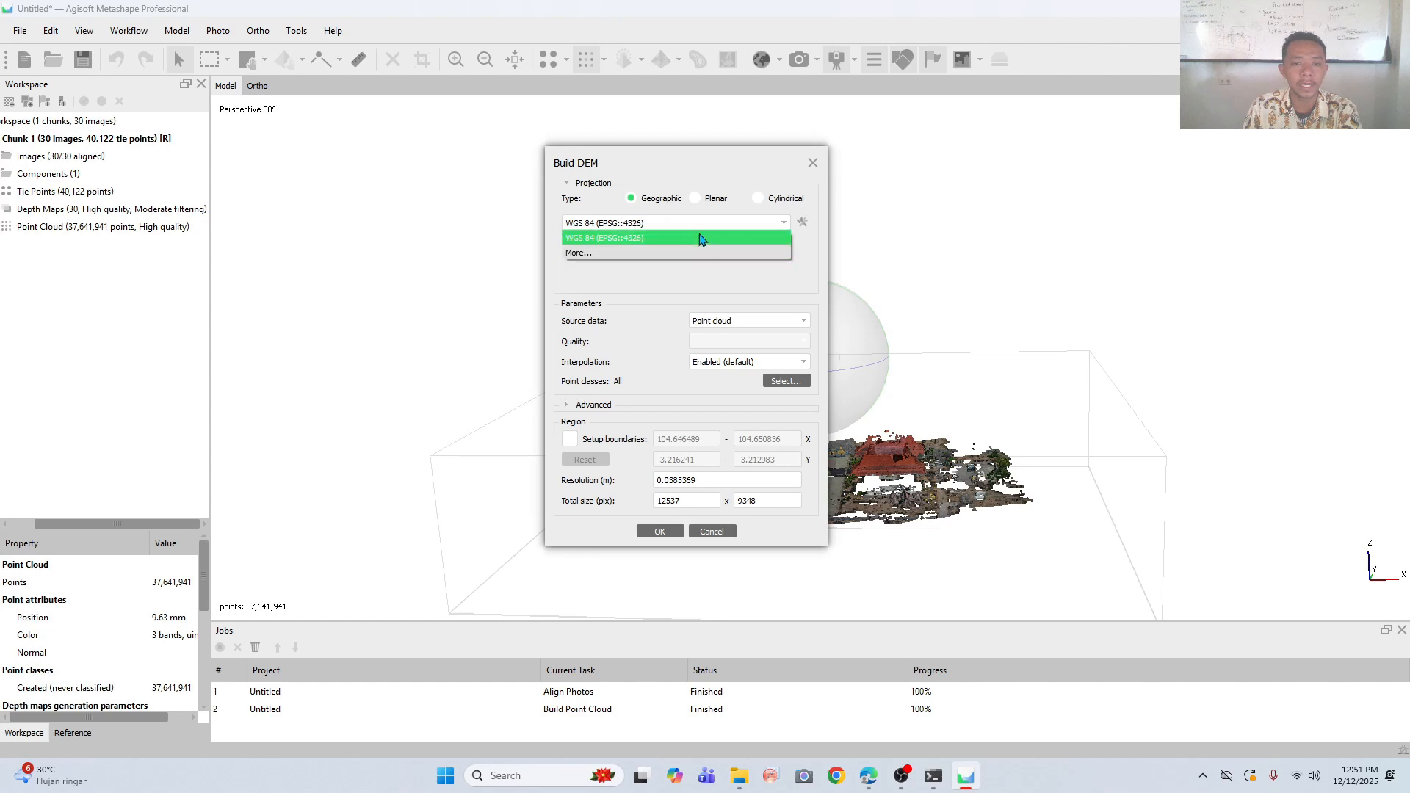
click(701, 239)
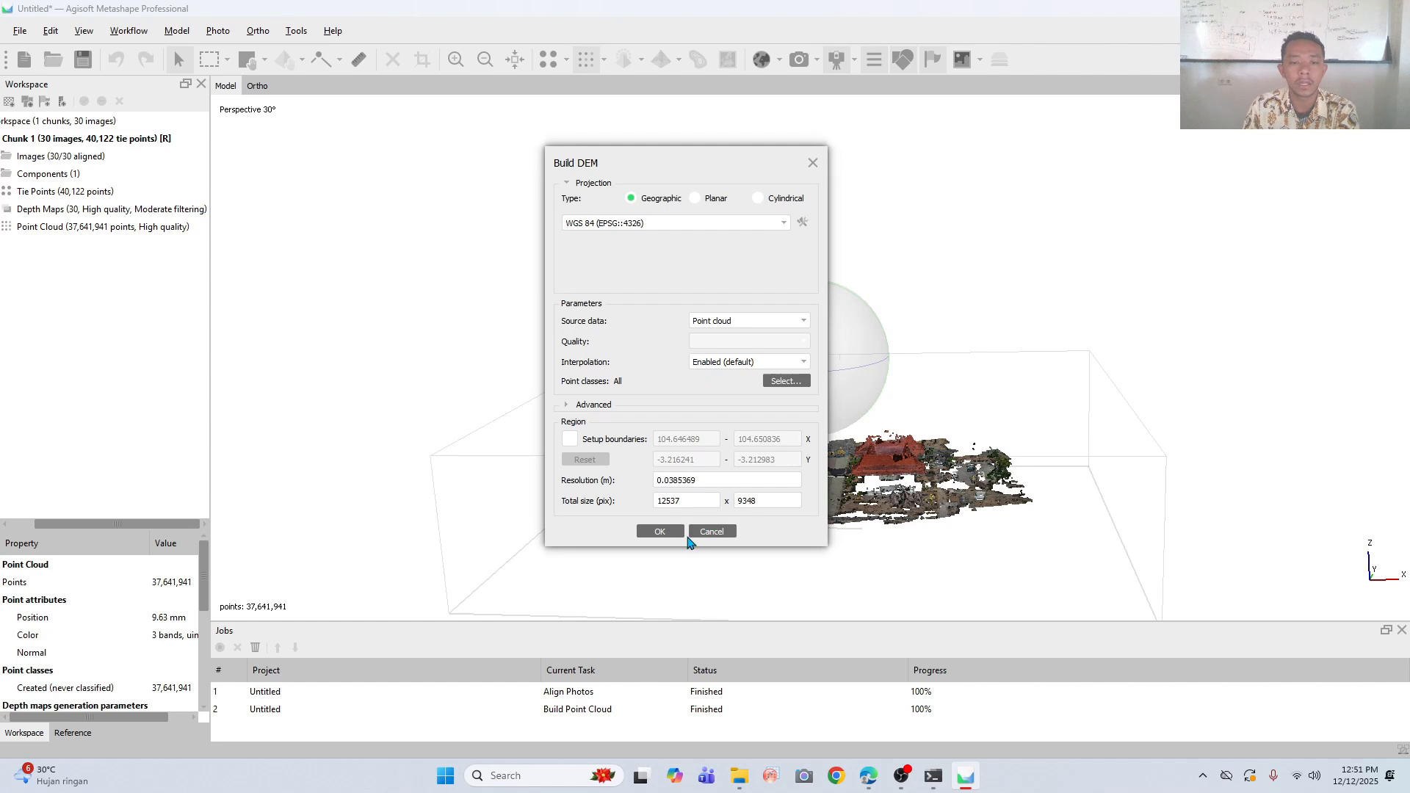
click(661, 532)
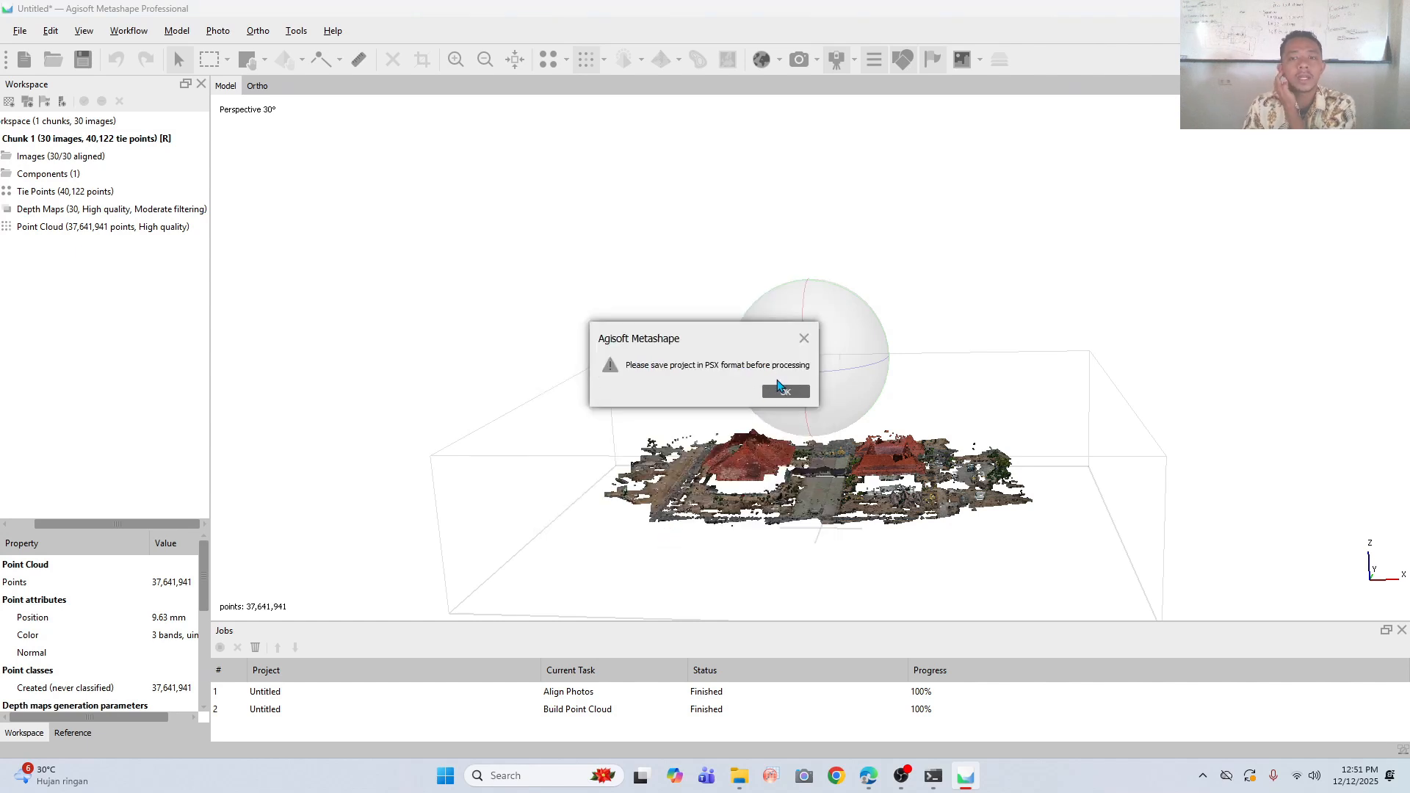
click(785, 392)
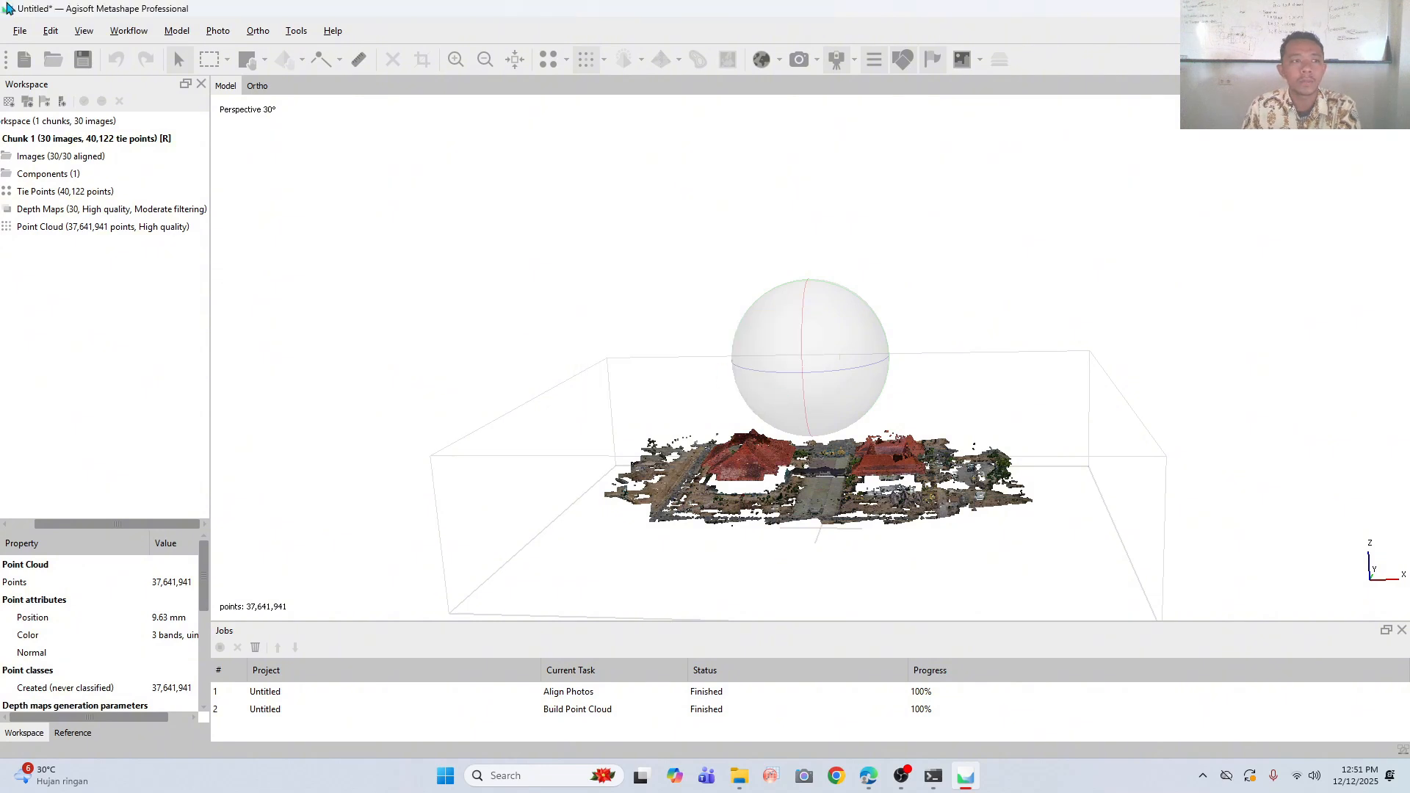
- Save the project as a Metashape project (*.psx) named Fotogrametri in the UAS FOTOGRAMETRI folder
click(22, 36)
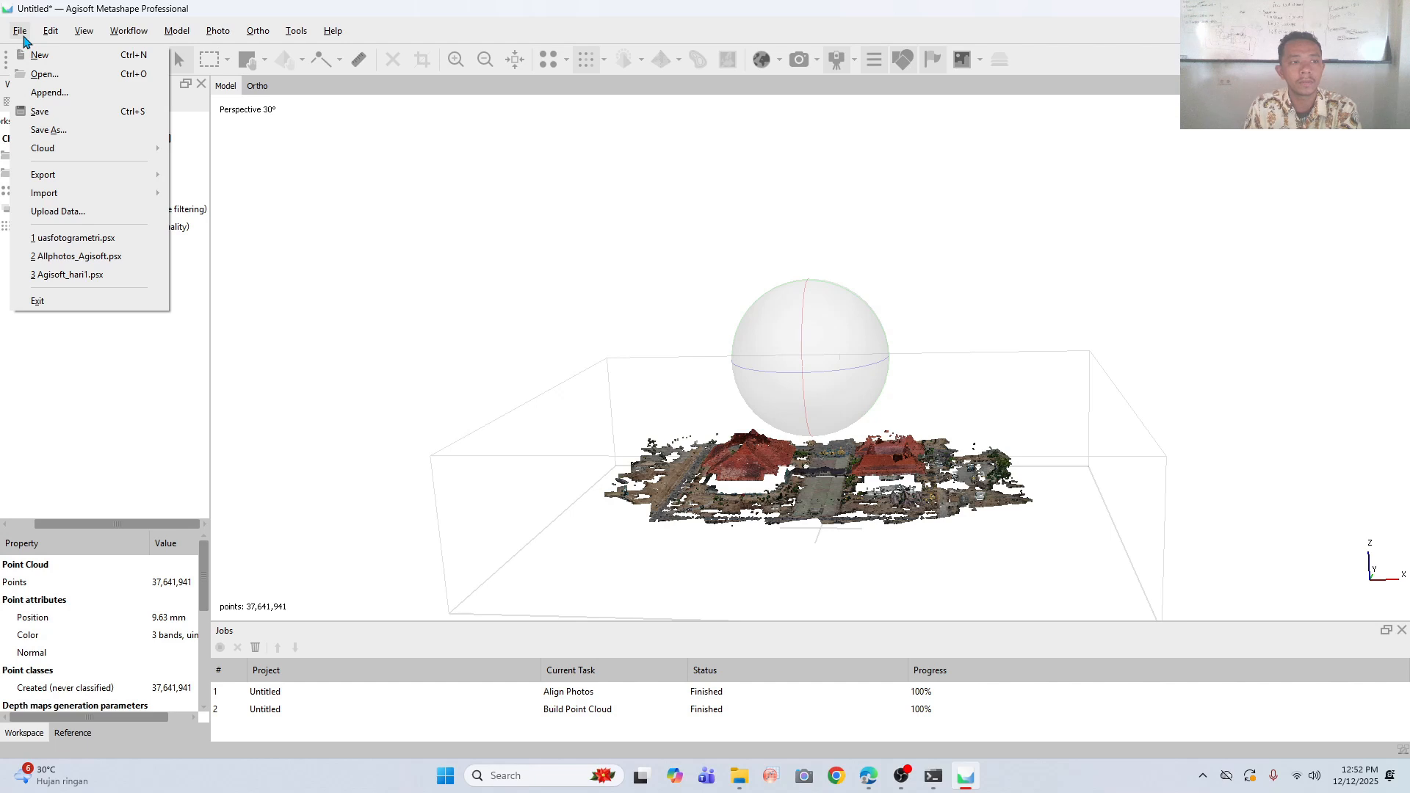
click(48, 130)
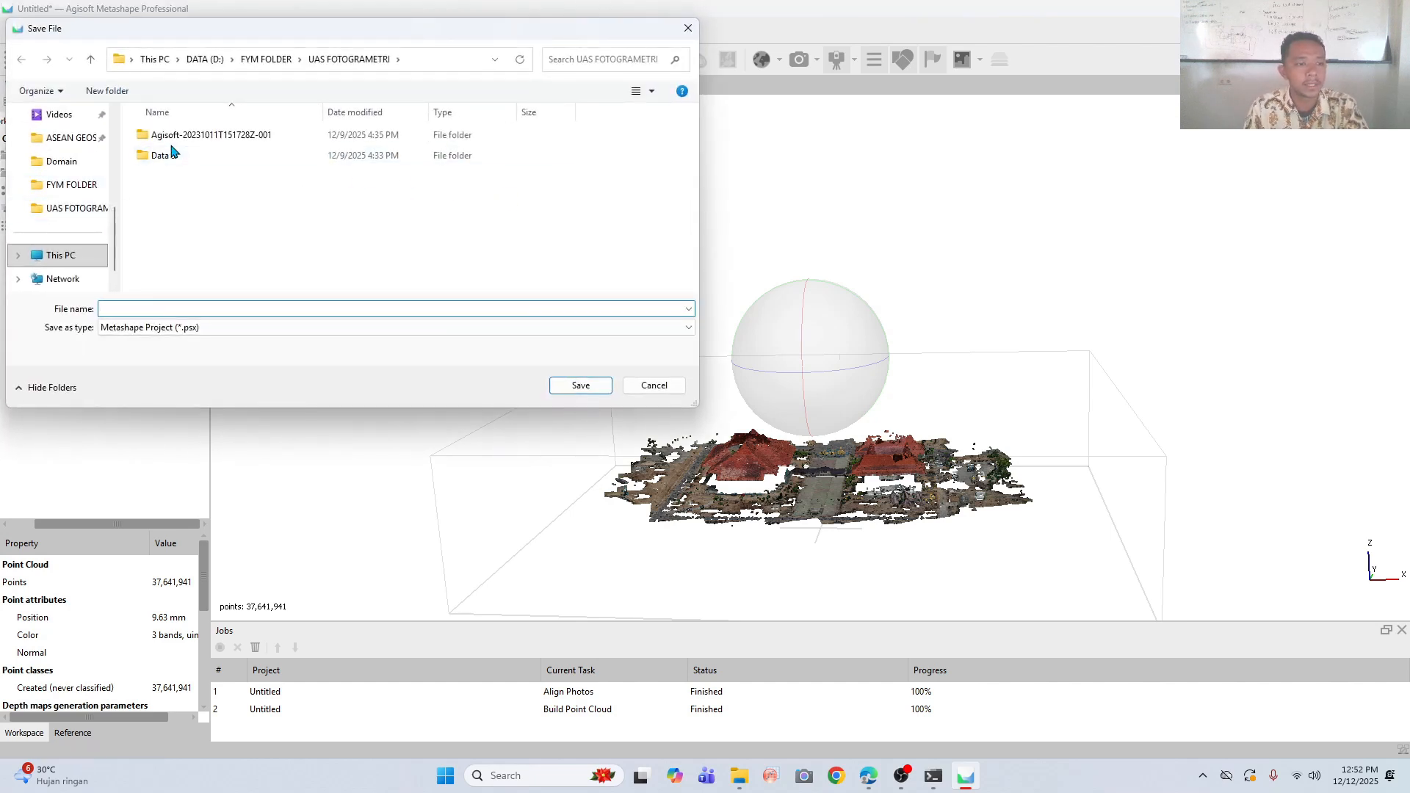
click(196, 138)
double_click(195, 155)
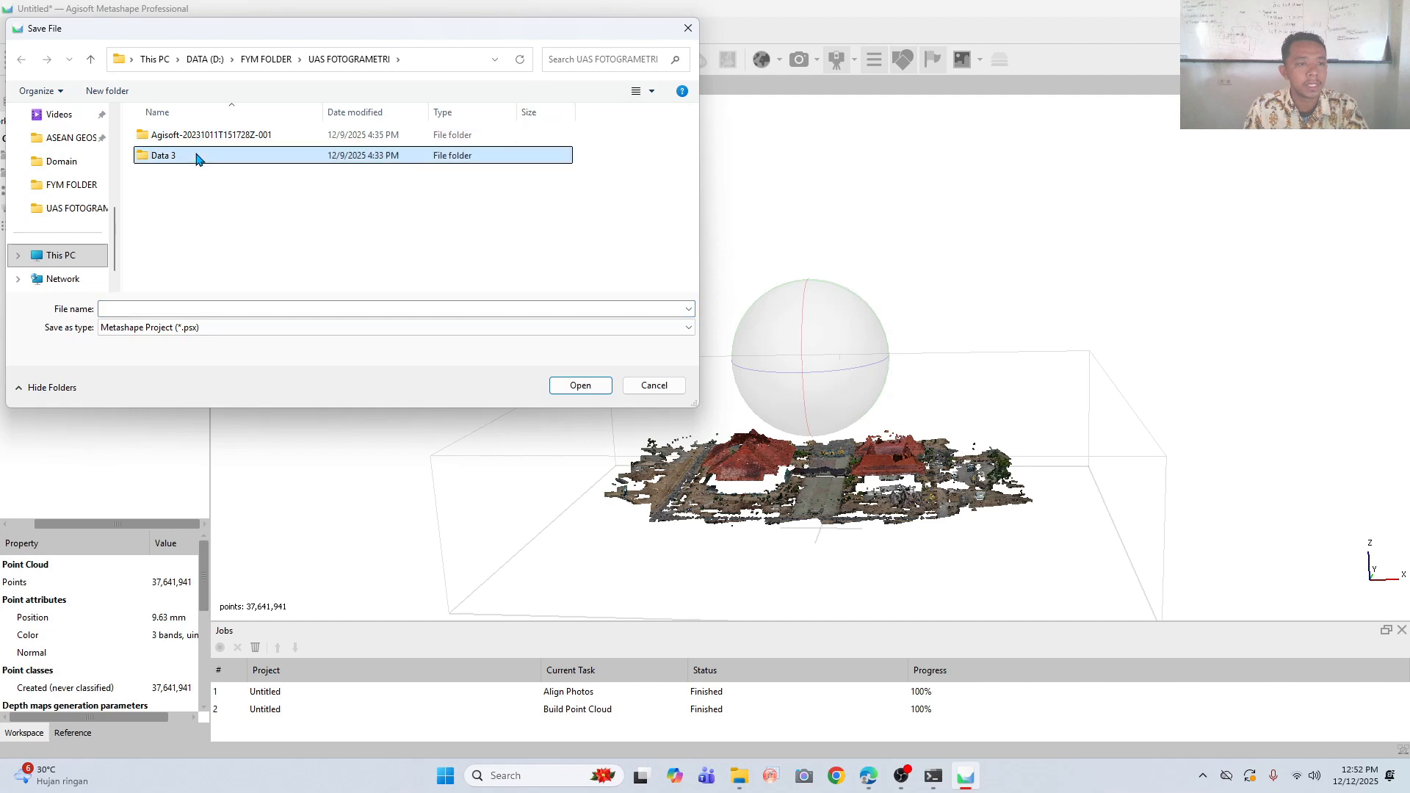
click(21, 60)
click(82, 185)
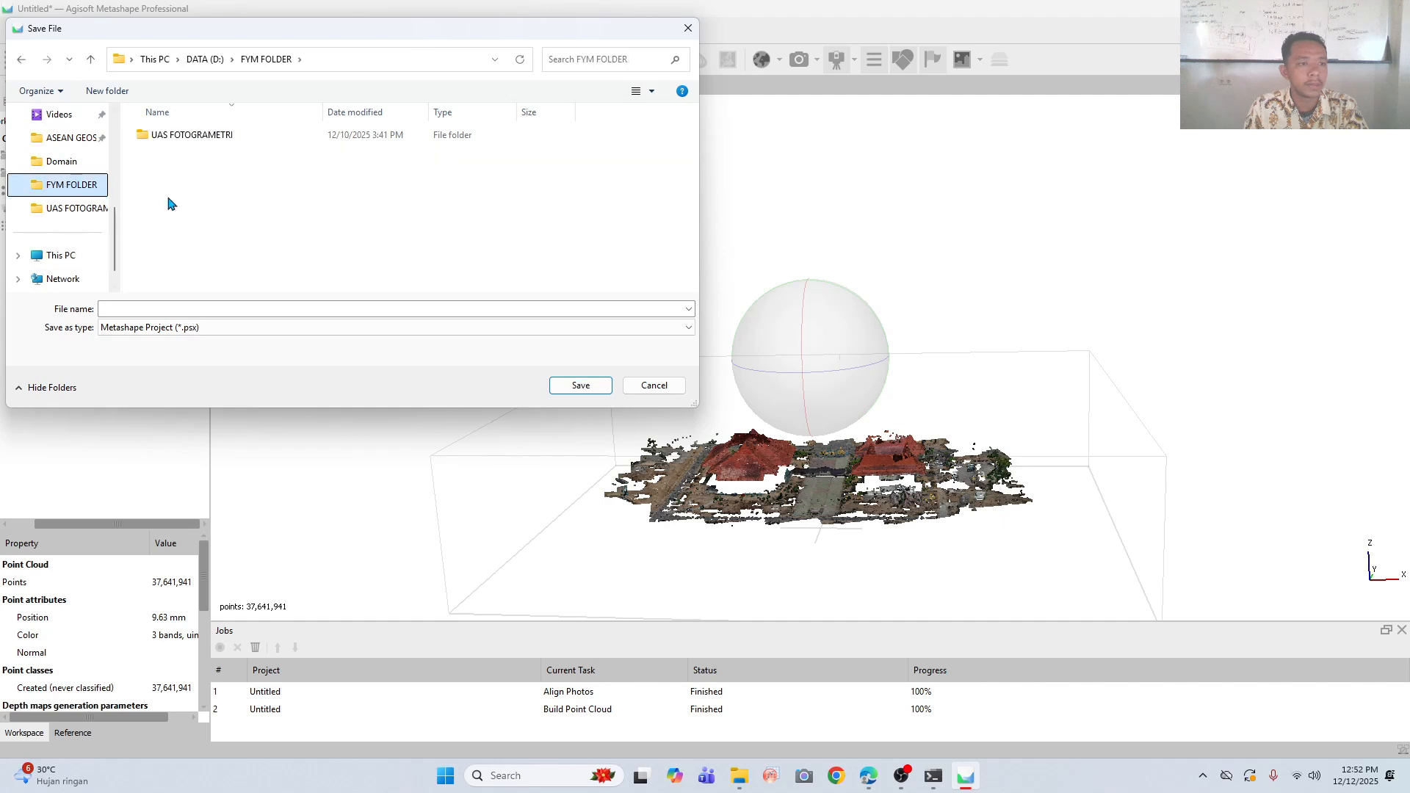
double_click(202, 136)
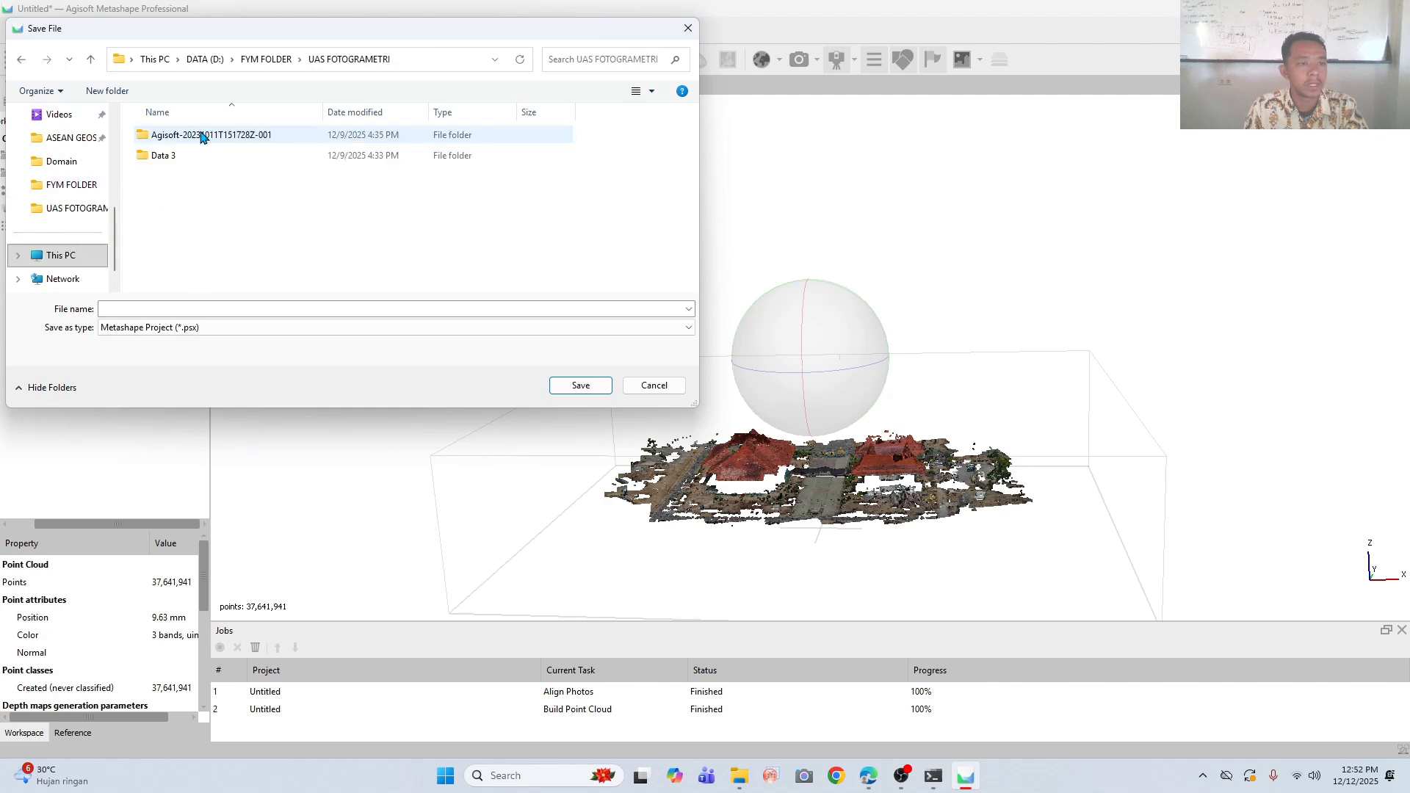
click(199, 308)
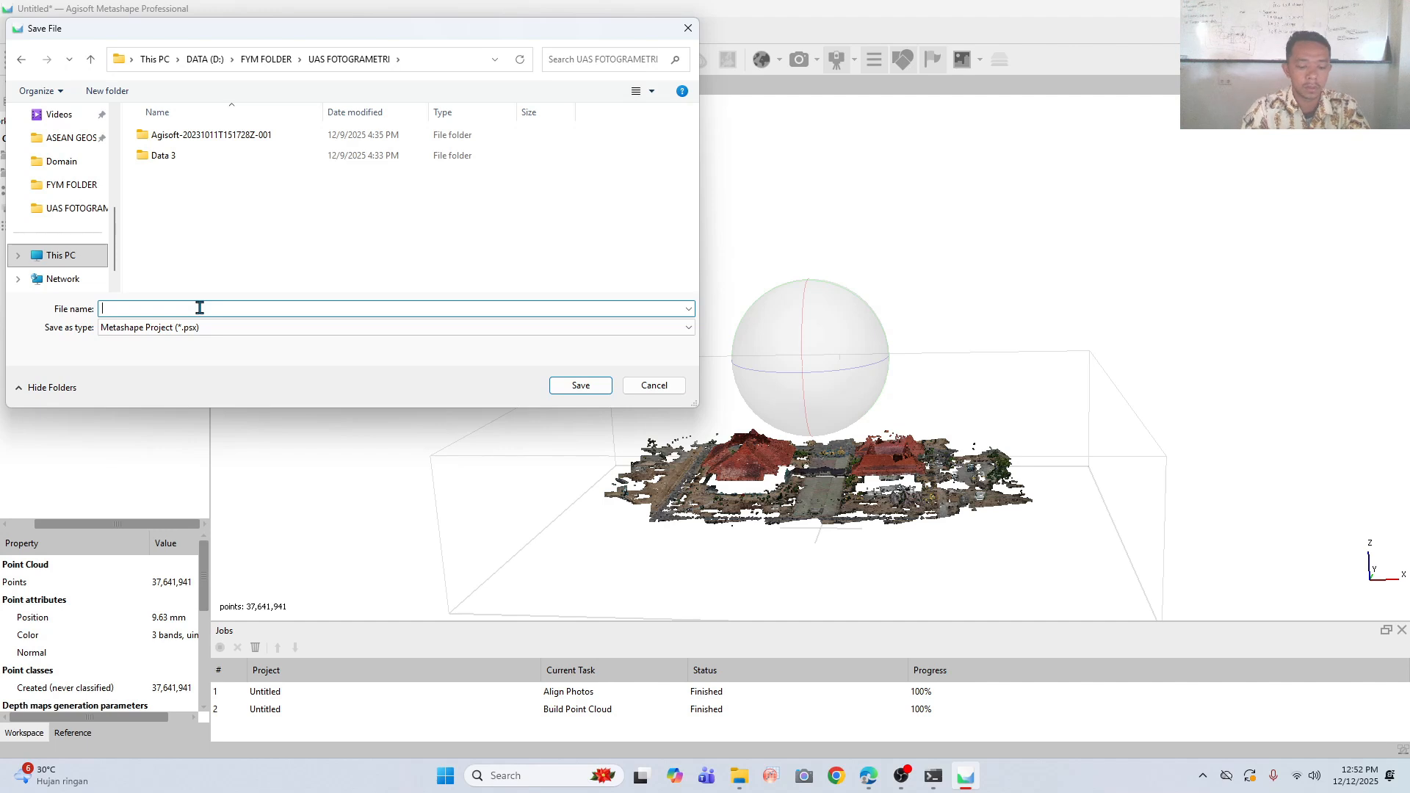
text(Fotogra)
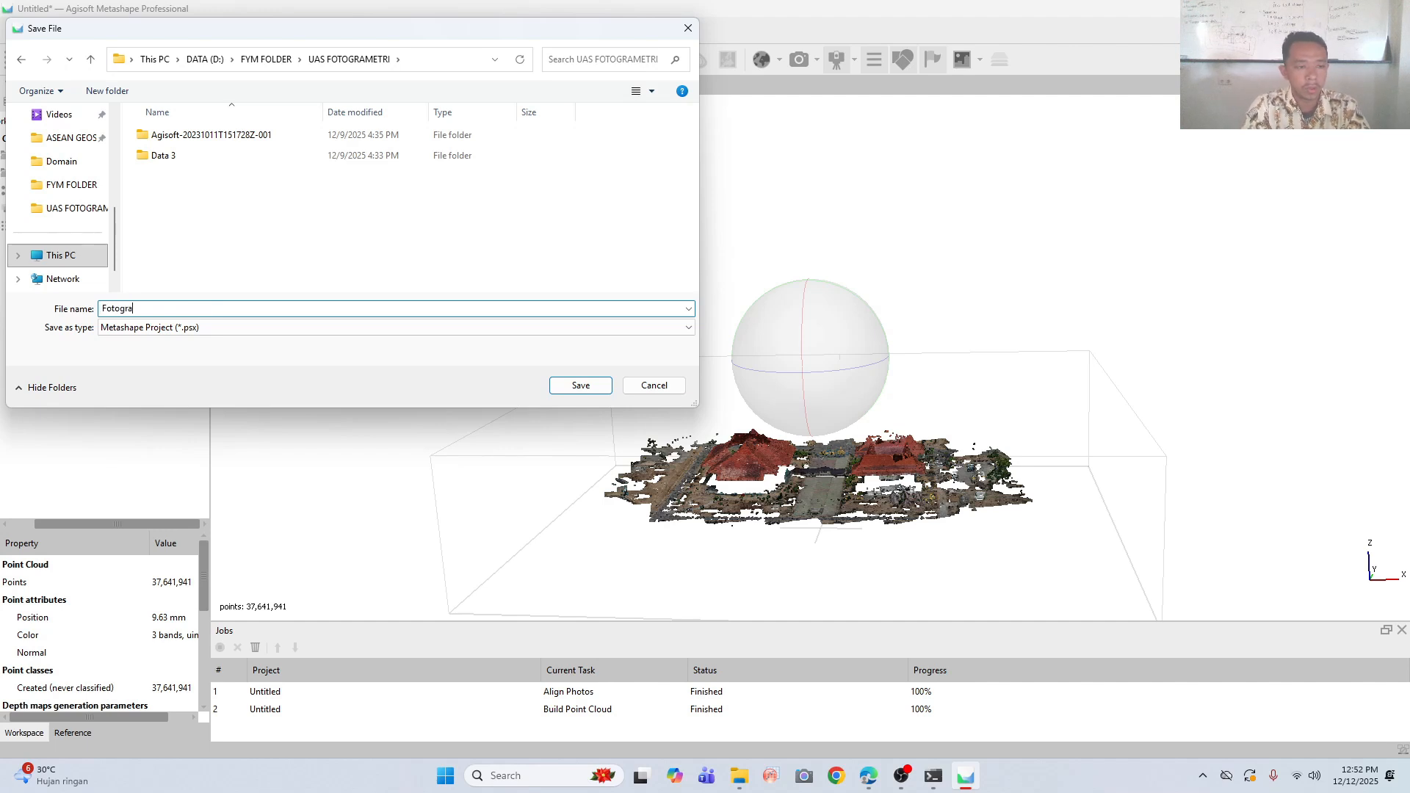
text(metri)
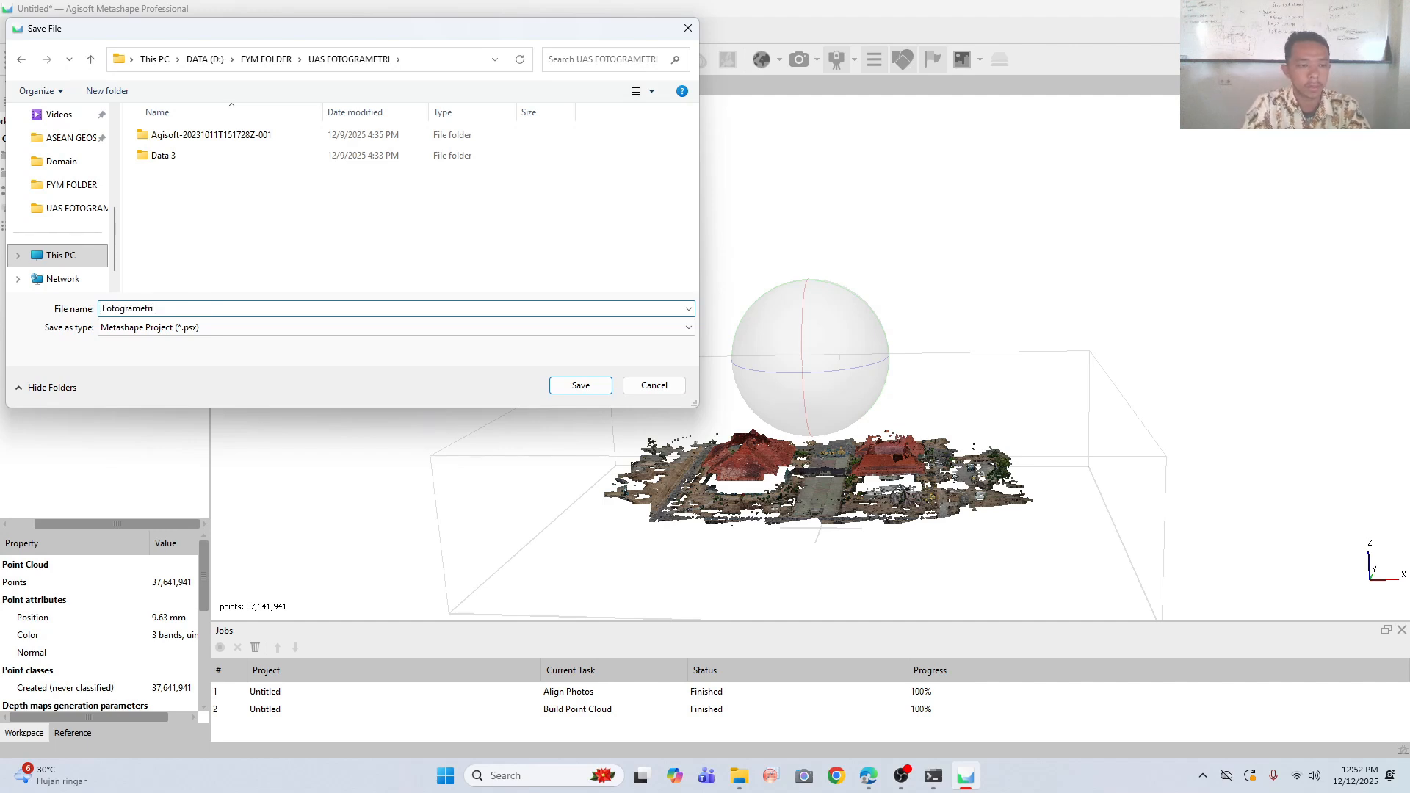
click(576, 387)
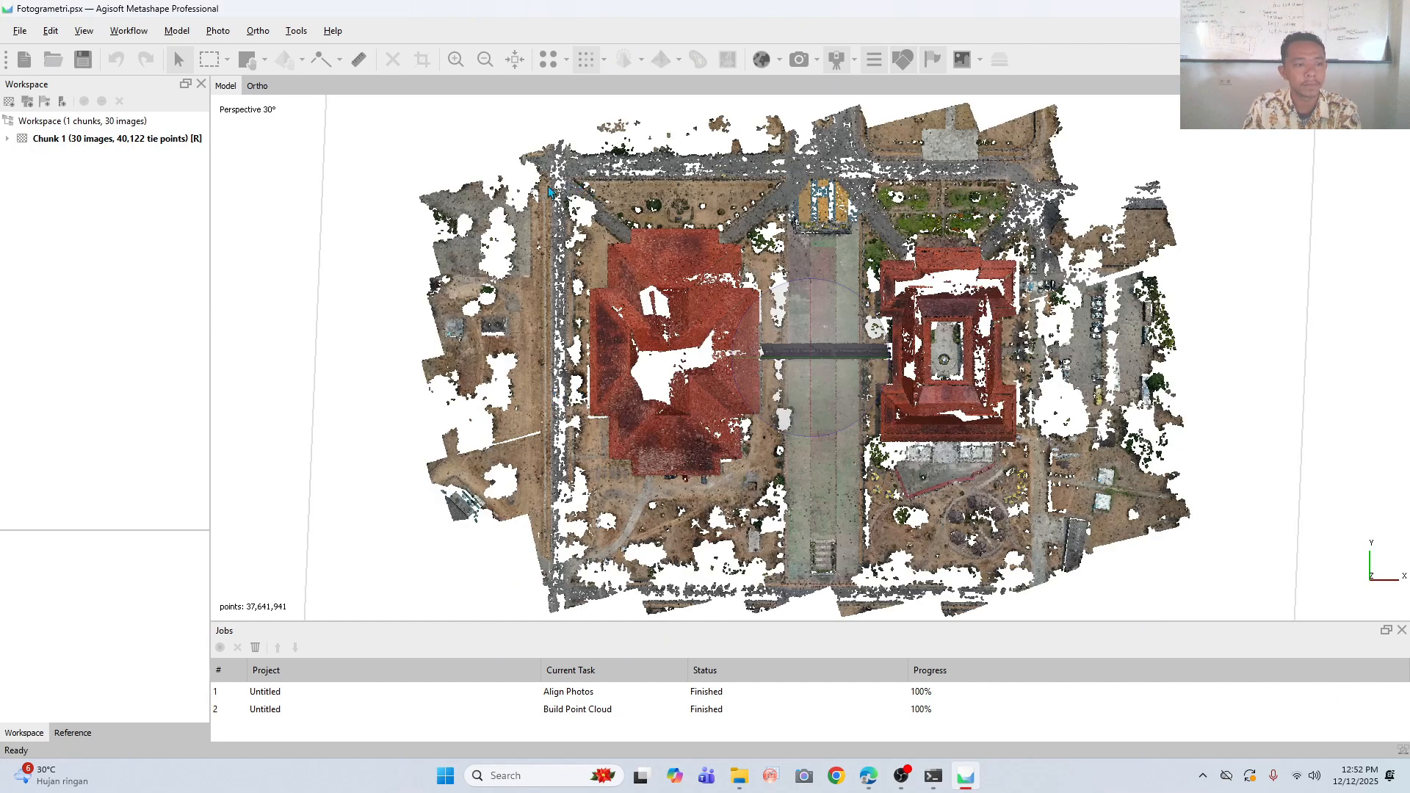
- Expand Chunk 1 and build a DEM from its point cloud in geographic WGS 84 (EPSG::4326) with interpolation enabled
click(64, 139)
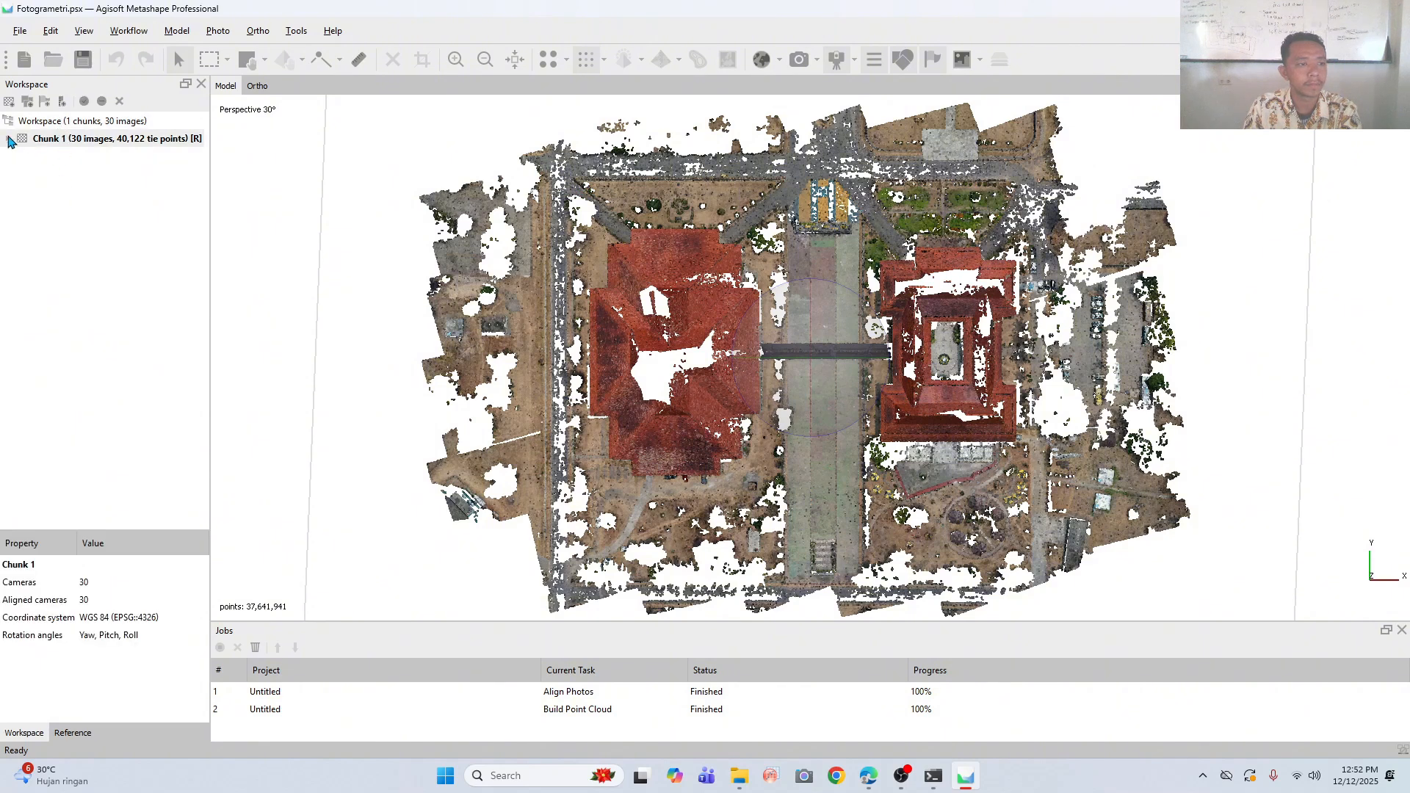
click(9, 139)
click(101, 233)
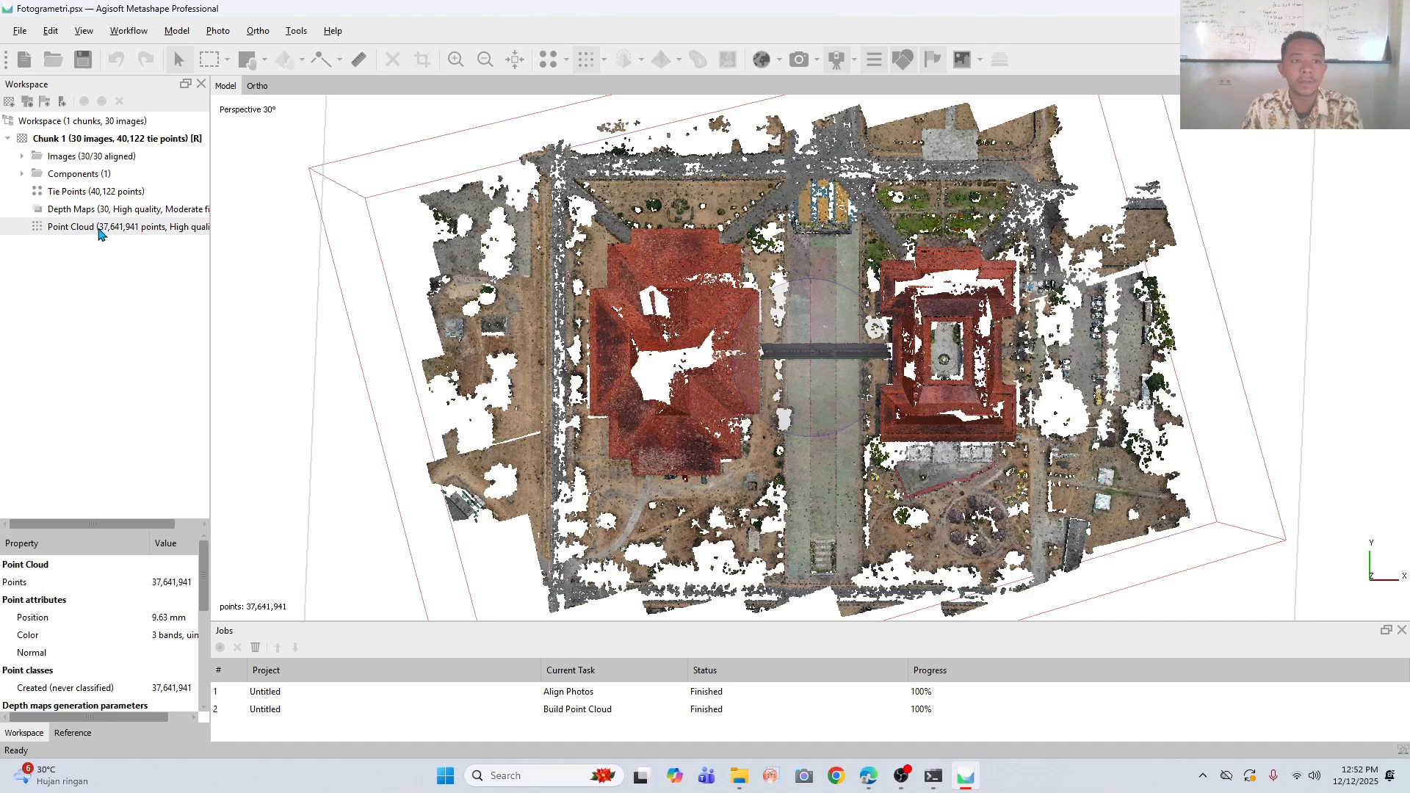
click(129, 31)
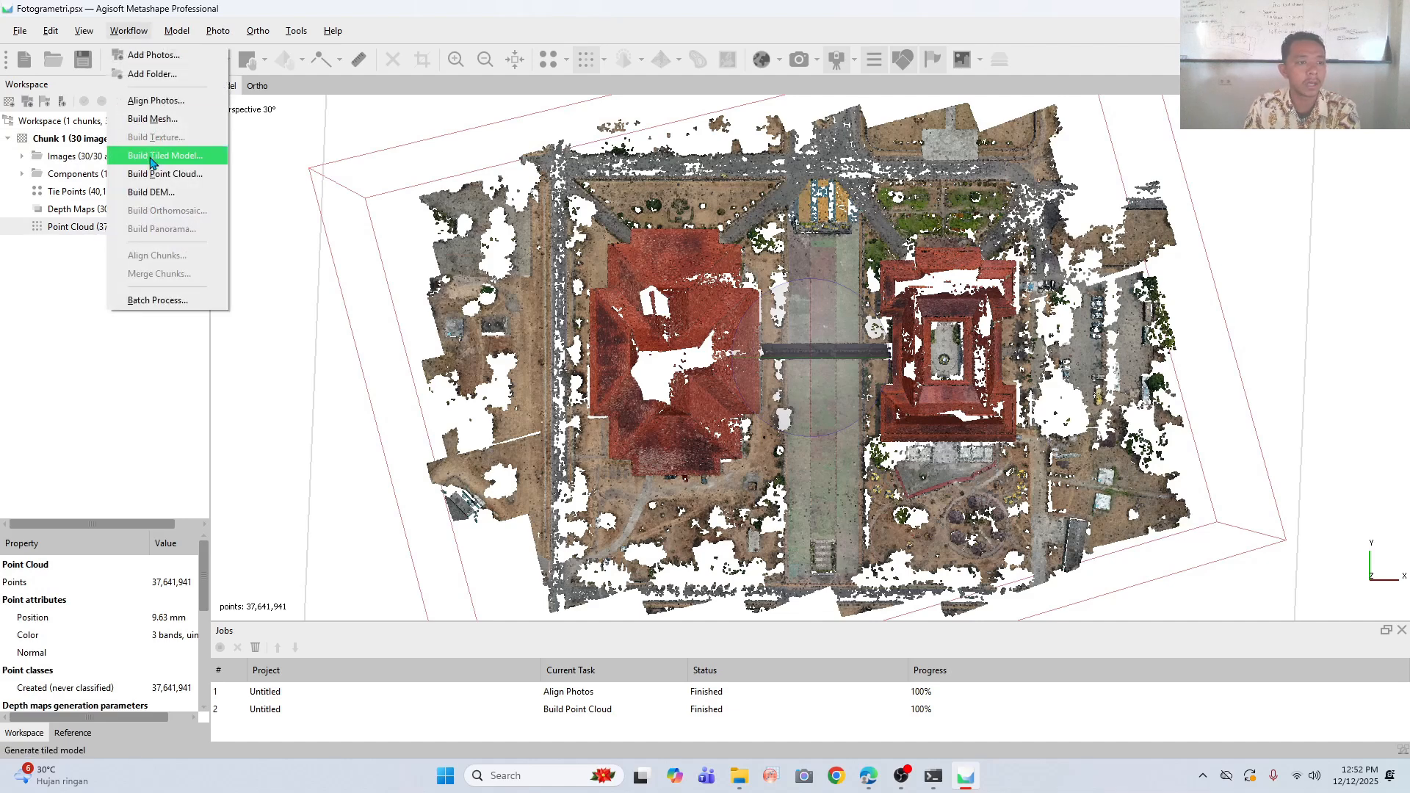
click(152, 192)
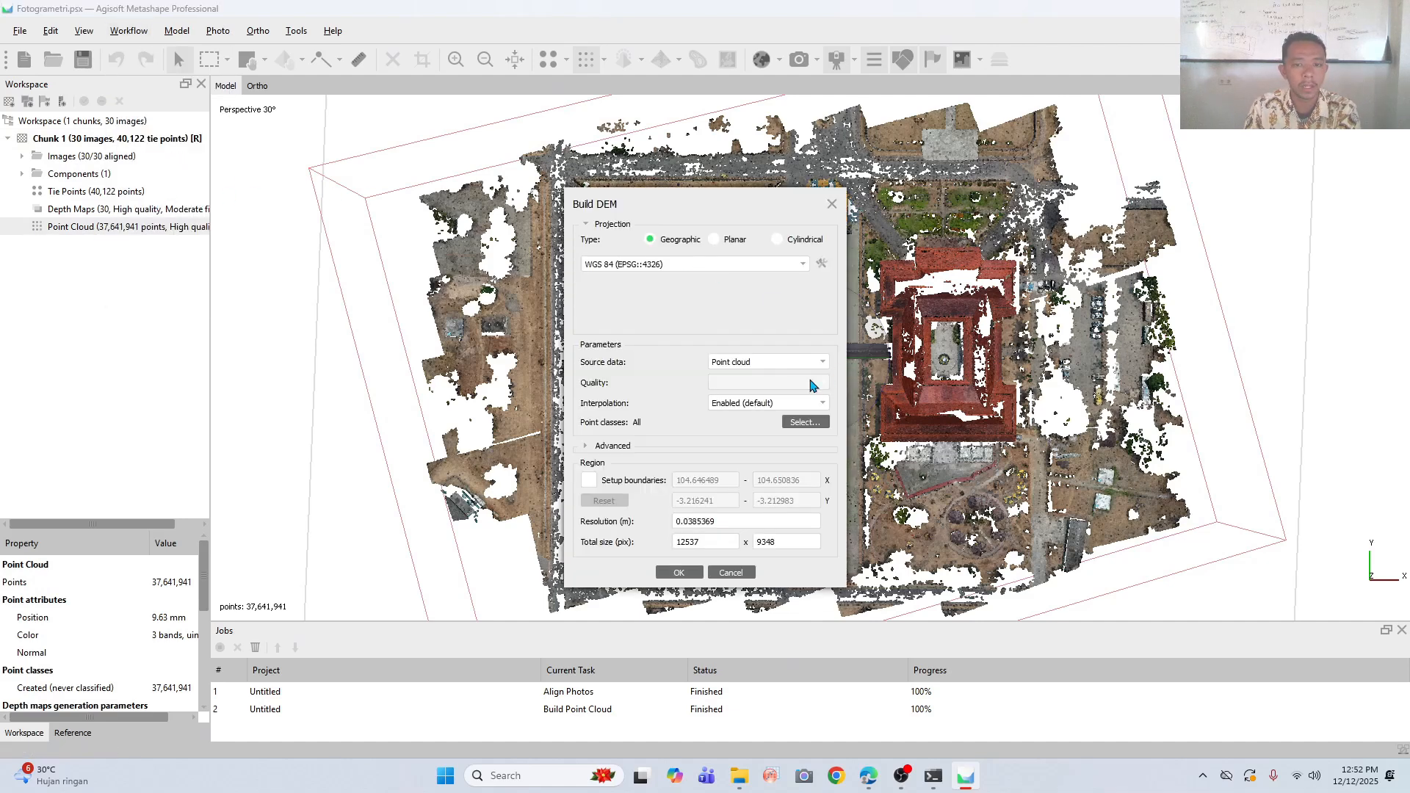
click(679, 572)
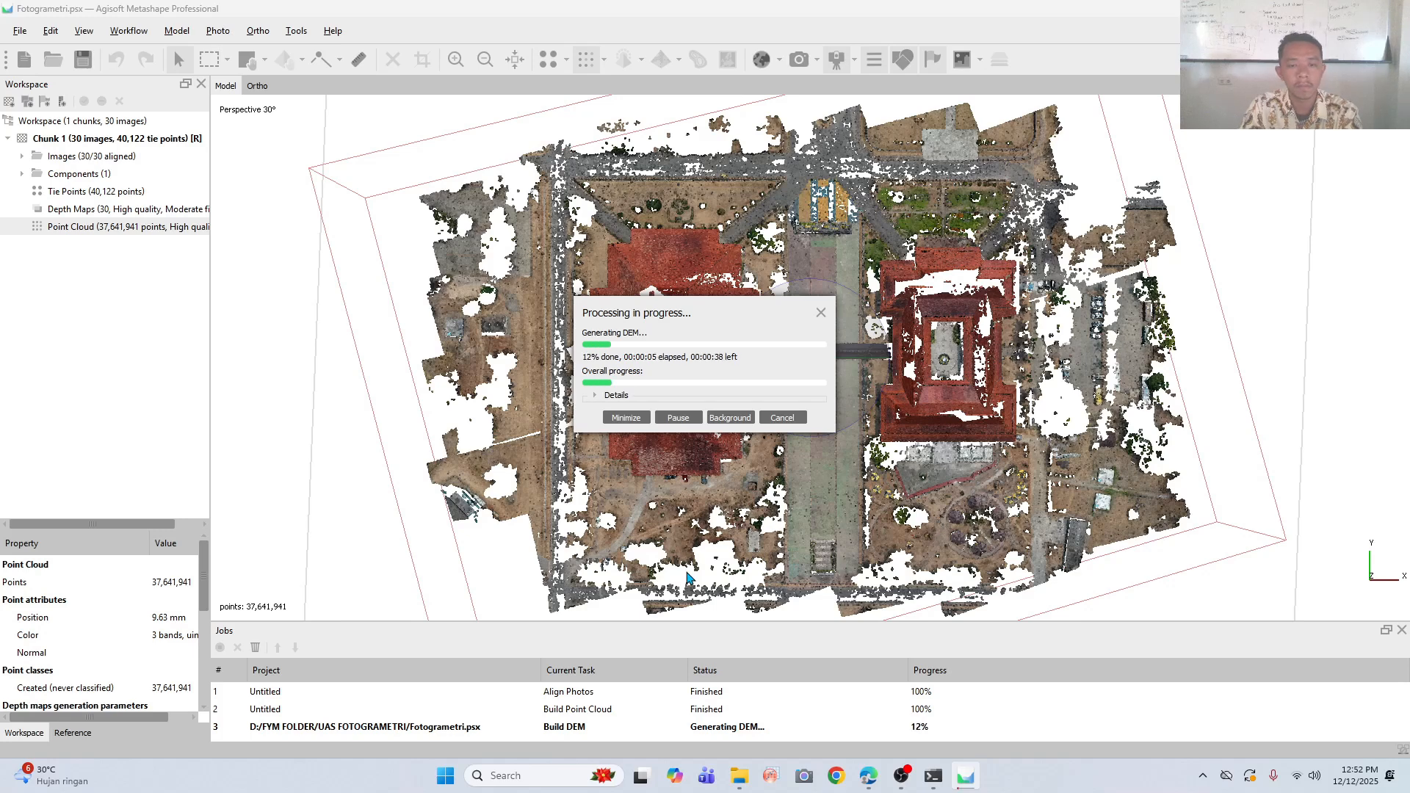
click(907, 773)
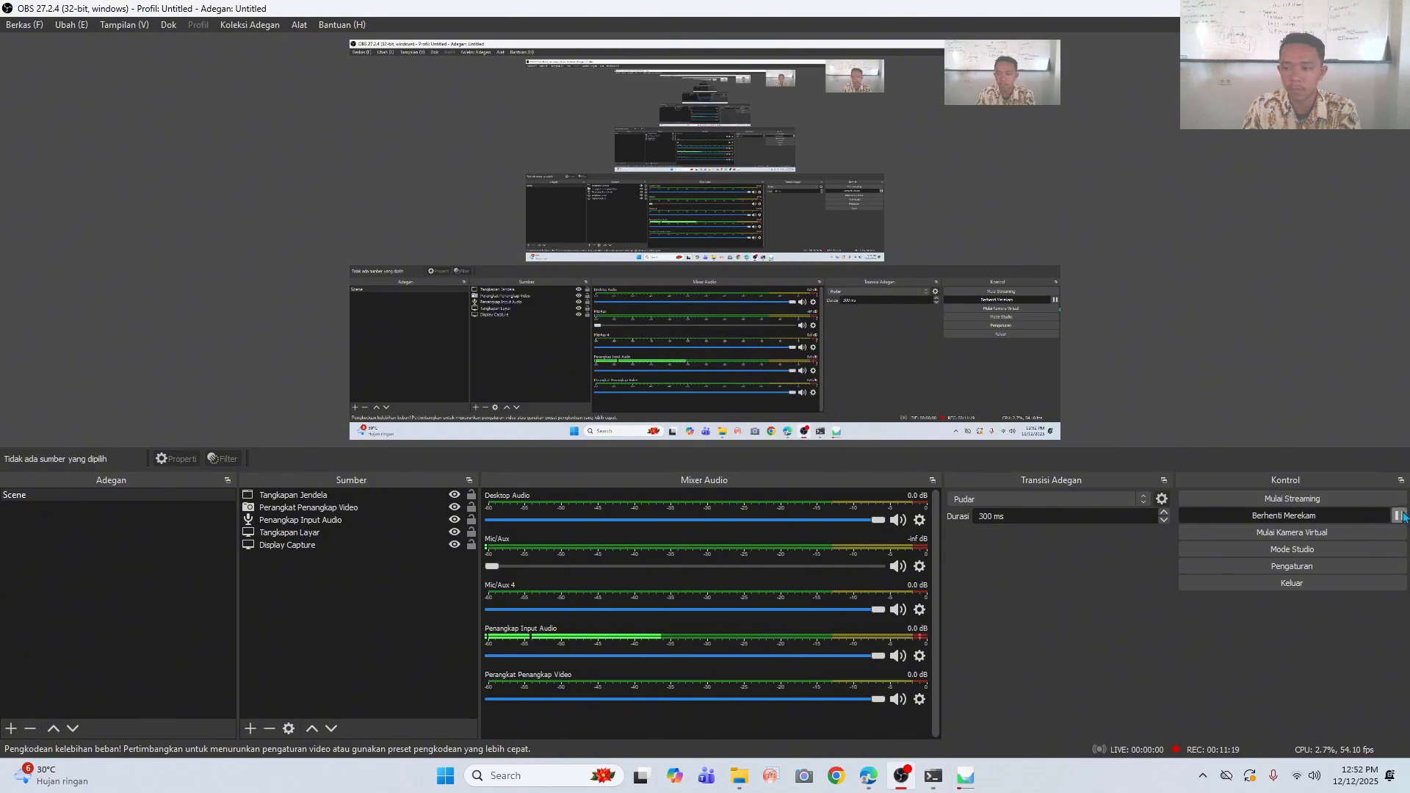
click(1399, 515)
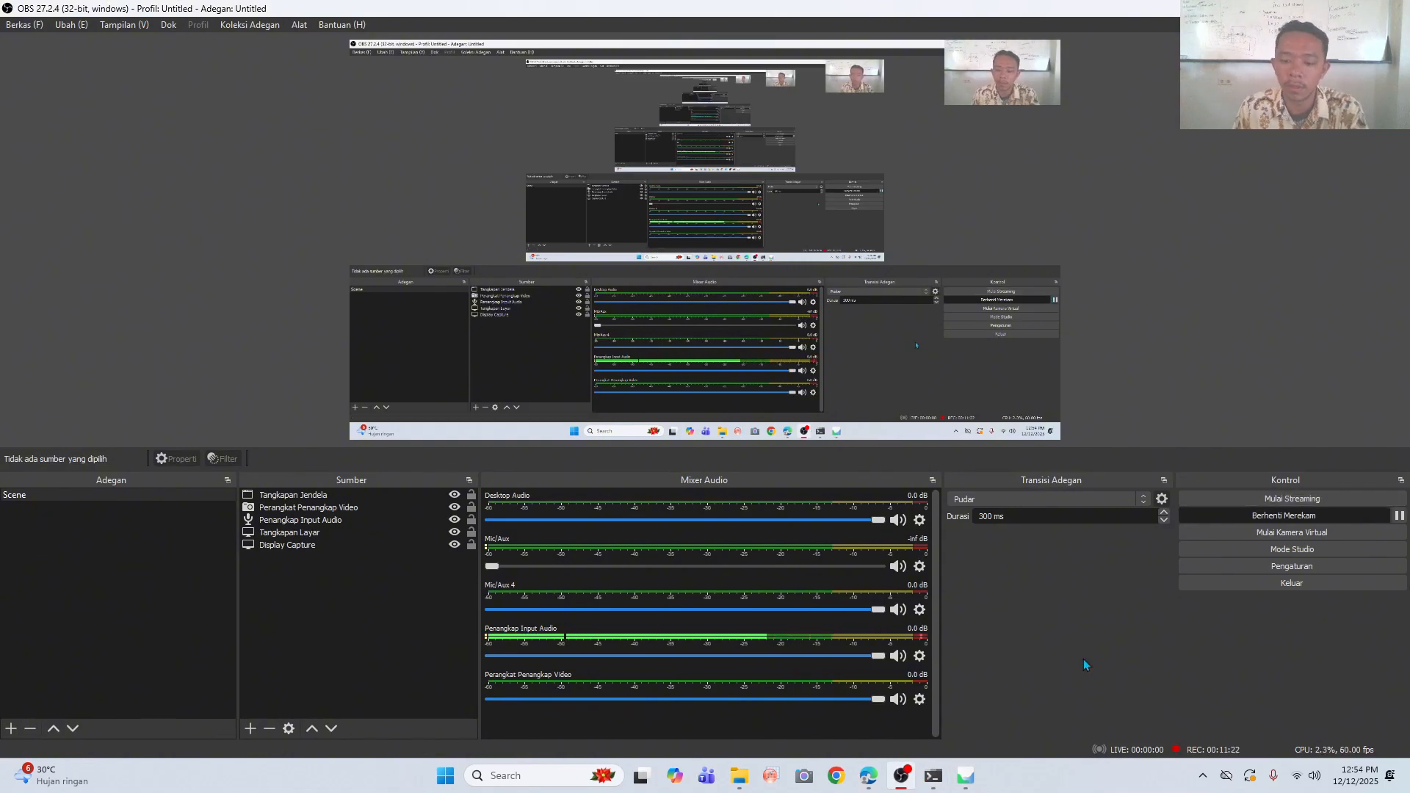
click(962, 774)
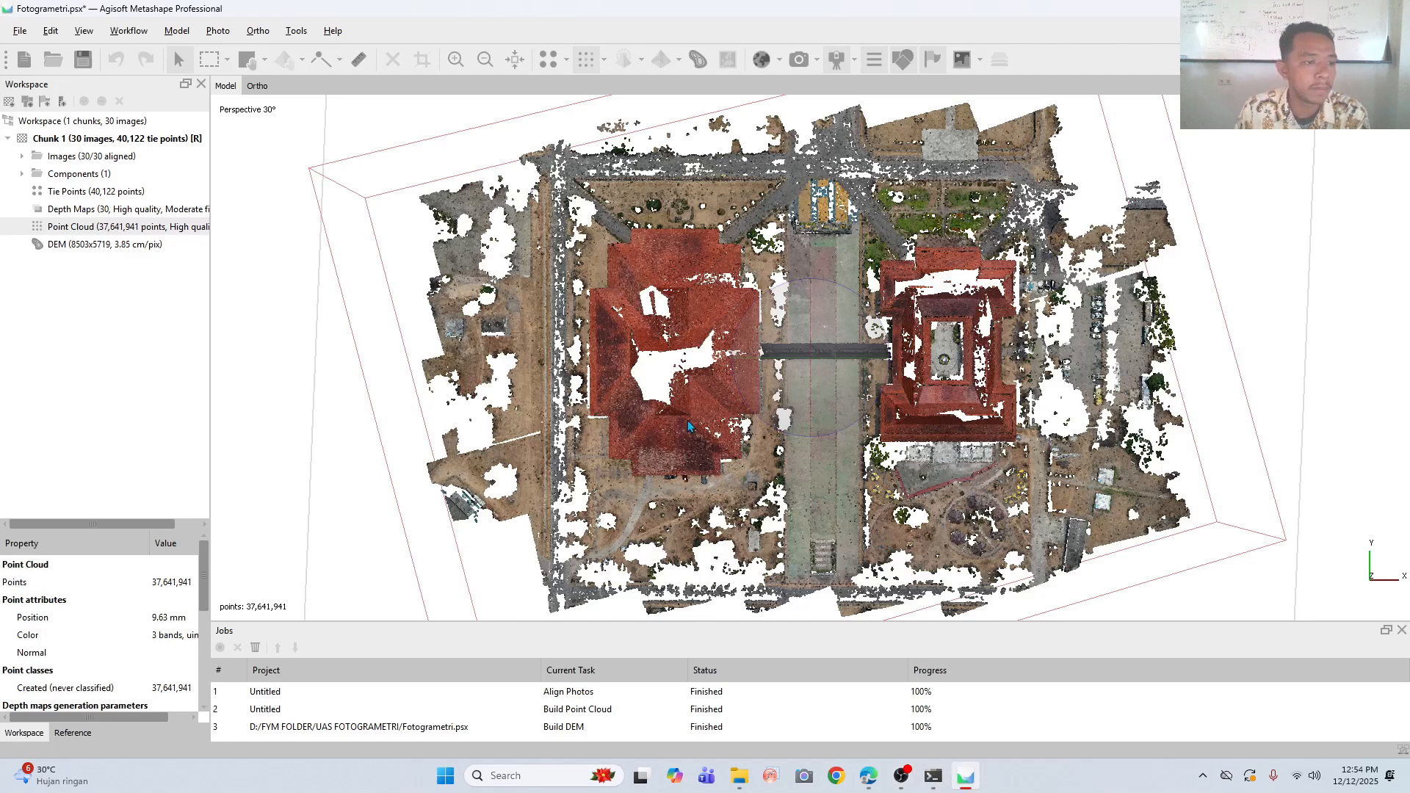
- Display the DEM in the ortho view and examine its properties and elevation colors over the buildings and grounds
click(119, 247)
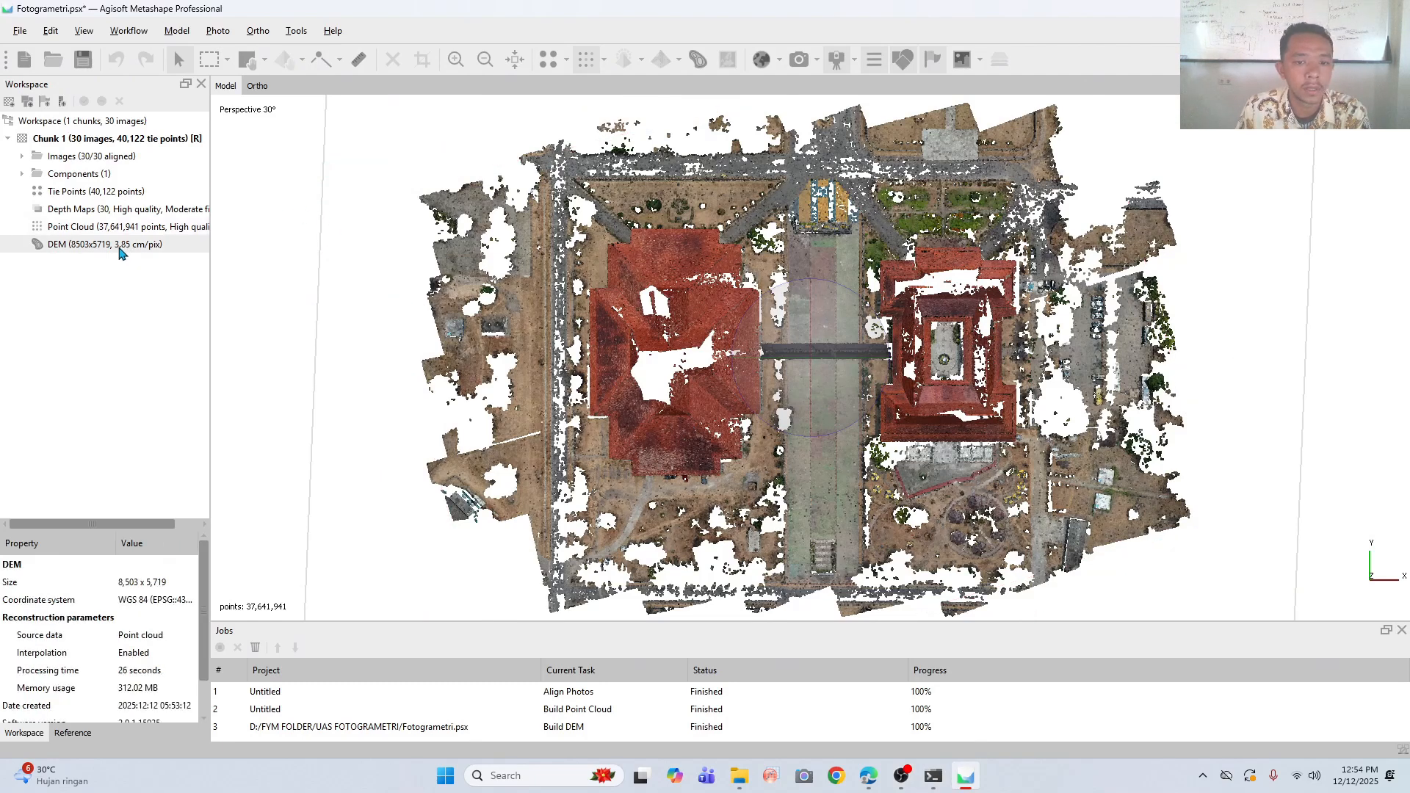
double_click(70, 245)
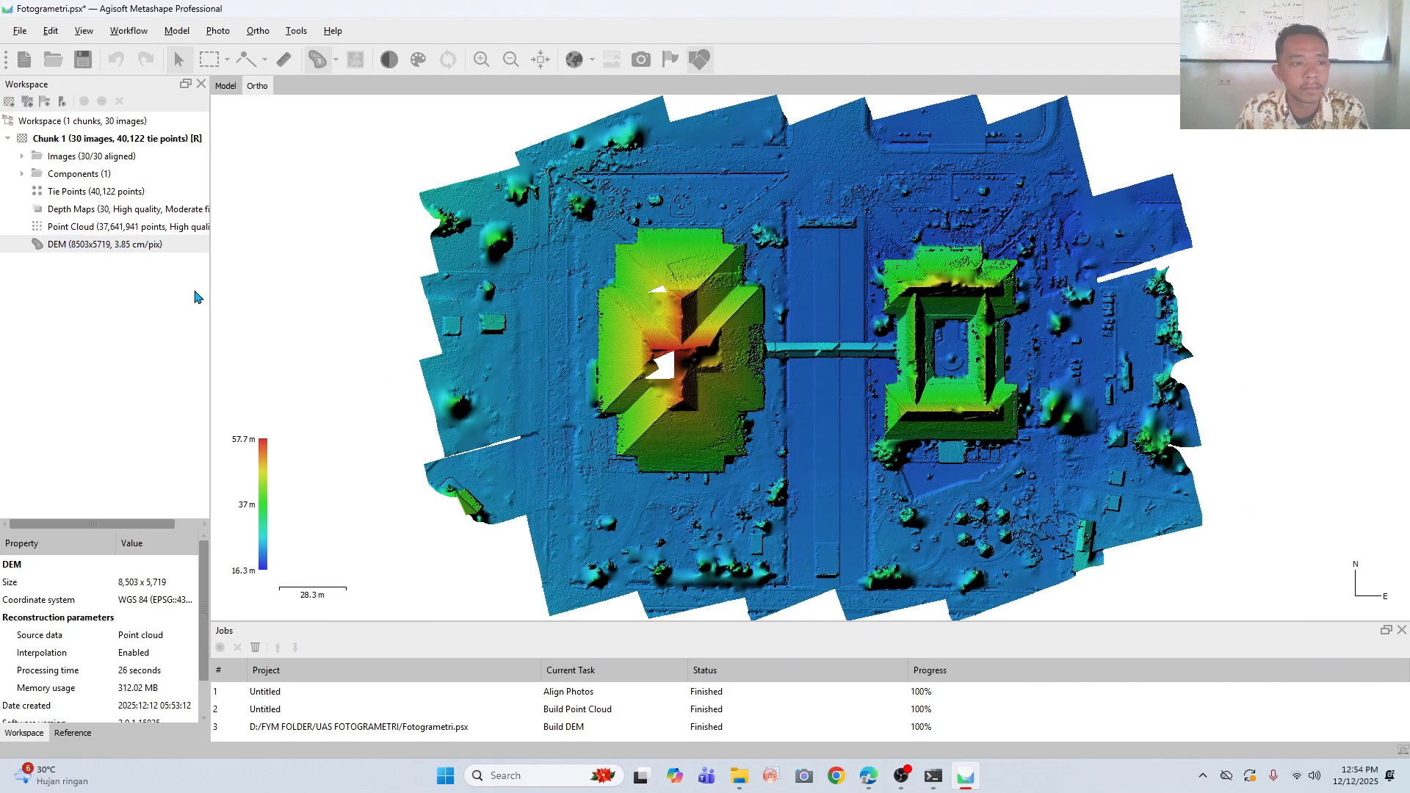
drag(775, 404, 784, 445)
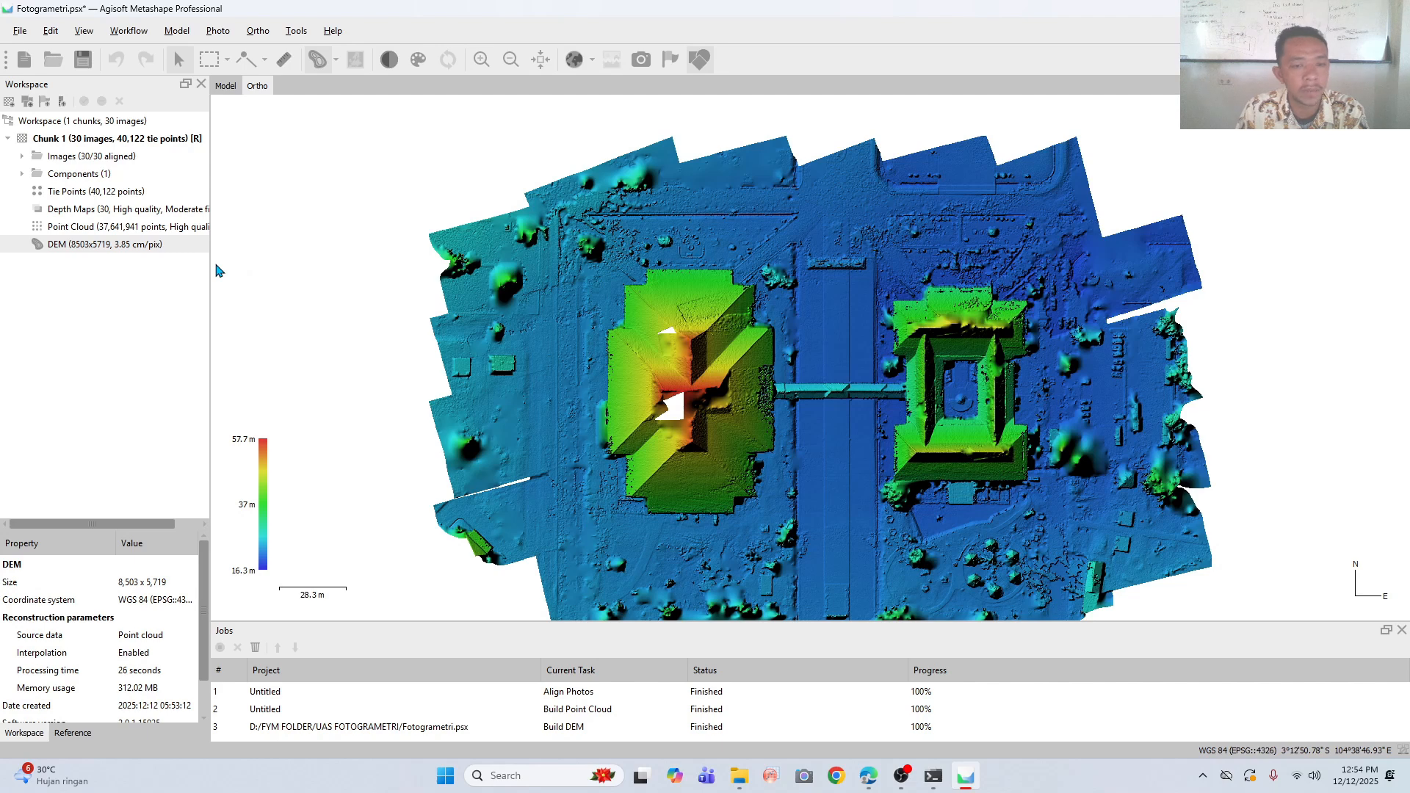
mouse_move(930, 446)
mouse_down()
mouse_move(937, 377)
mouse_move(934, 428)
mouse_up()
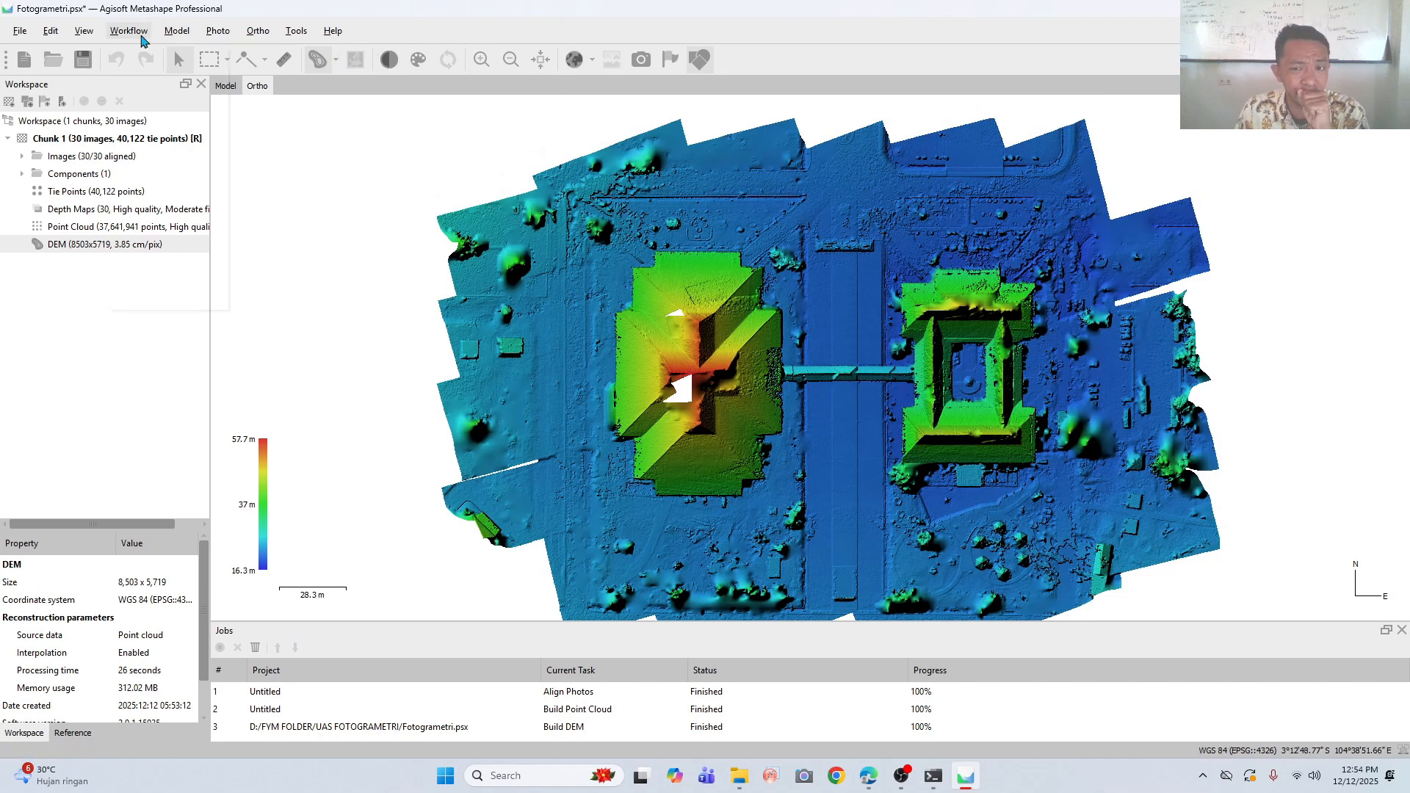
- Build an orthomosaic using the DEM as surface, with Mosaic (default) blending and hole filling enabled
click(142, 35)
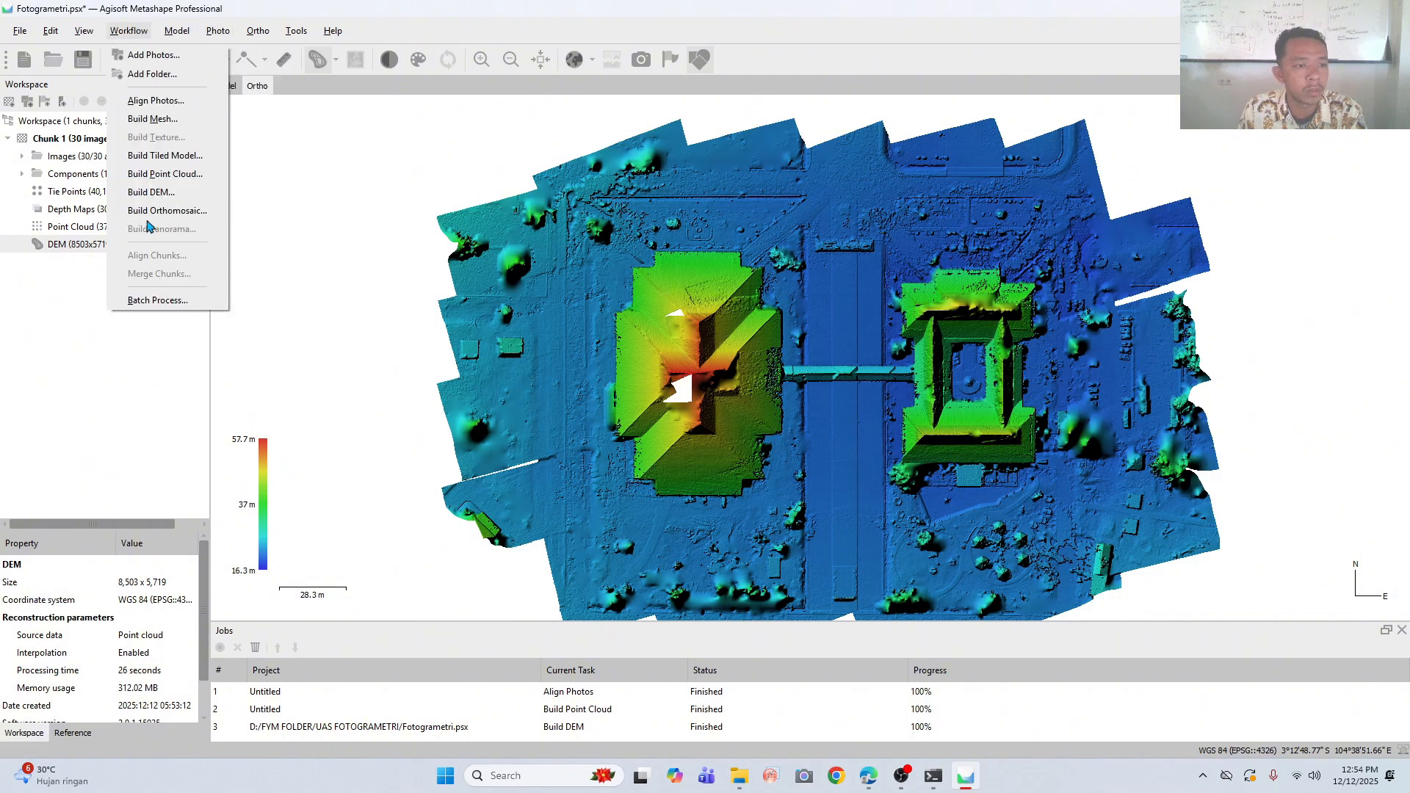
click(158, 210)
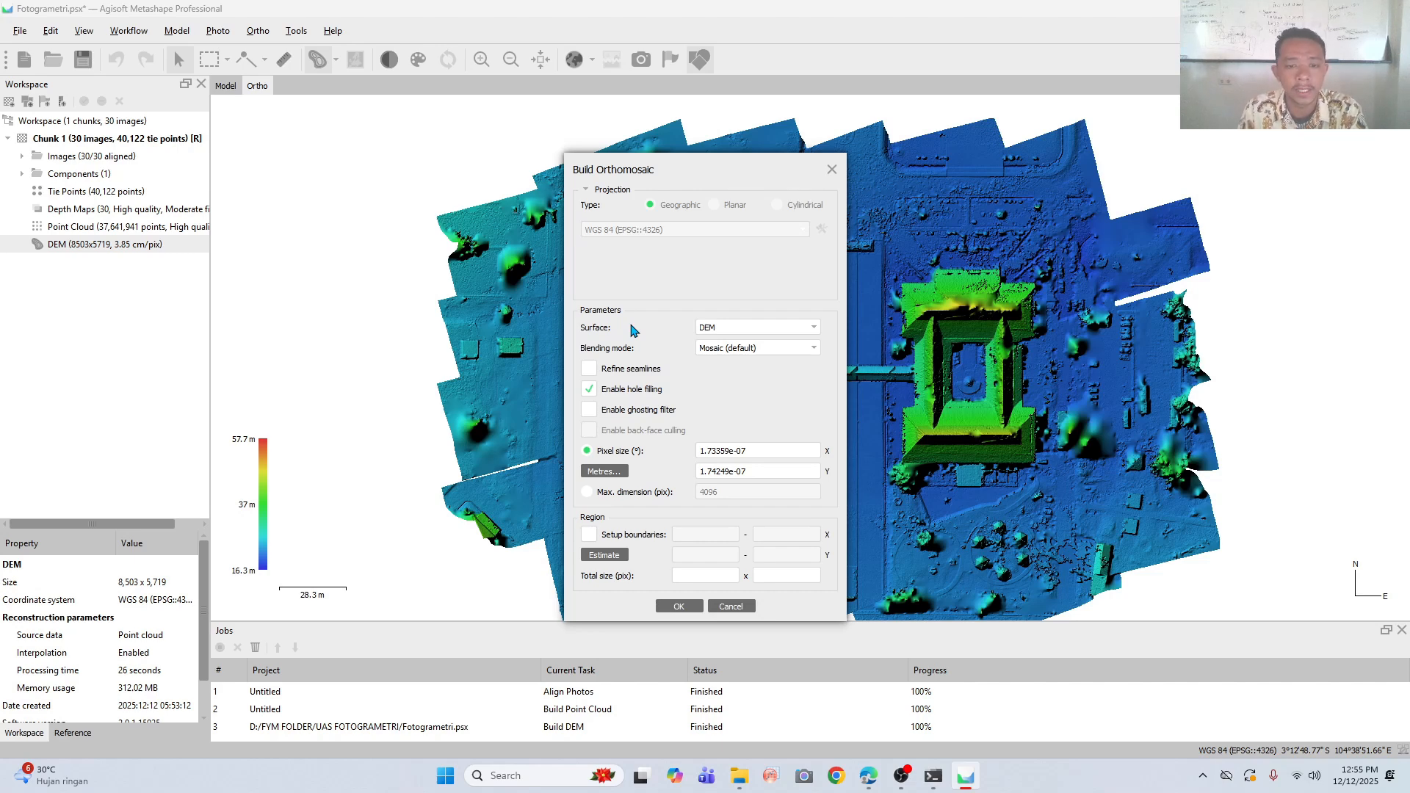
click(734, 328)
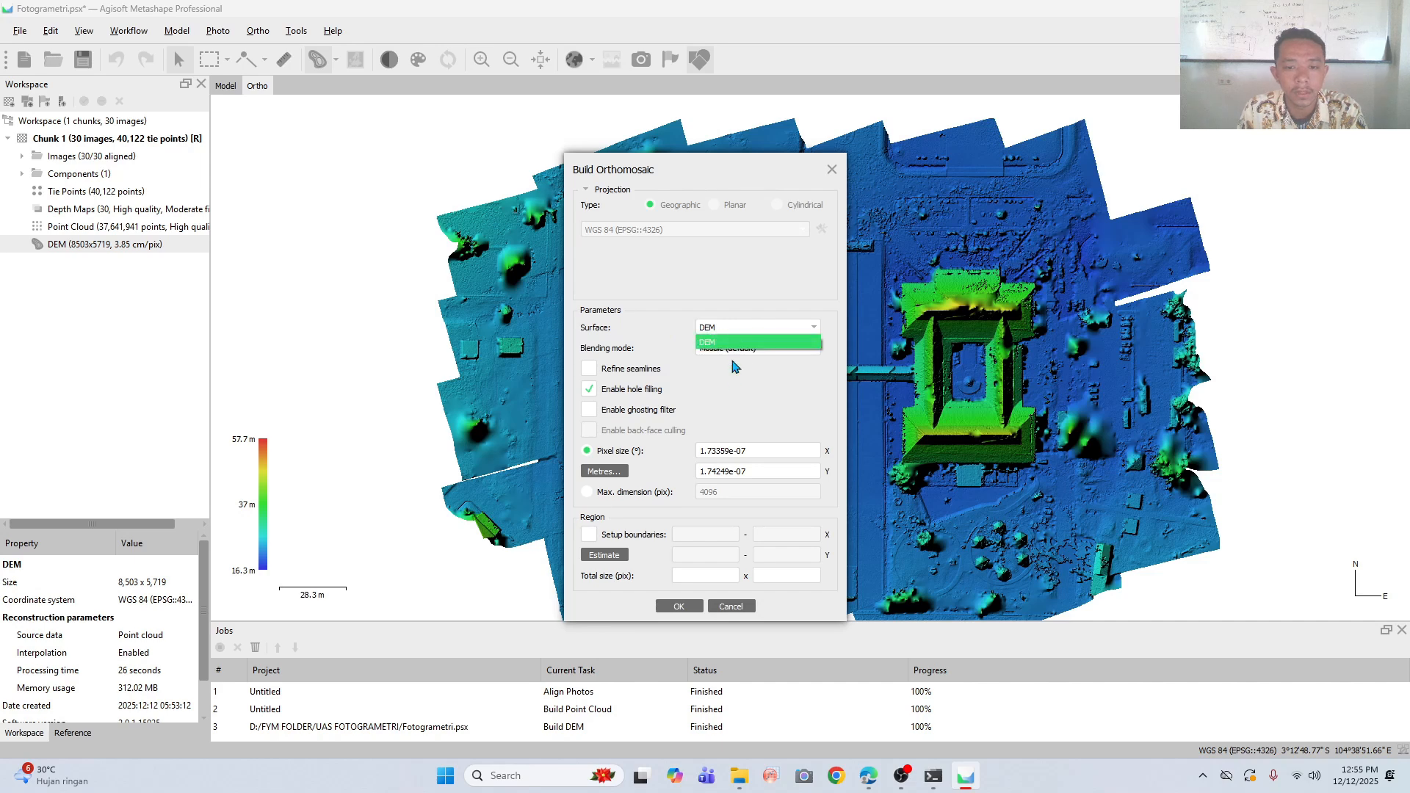
click(735, 365)
click(735, 349)
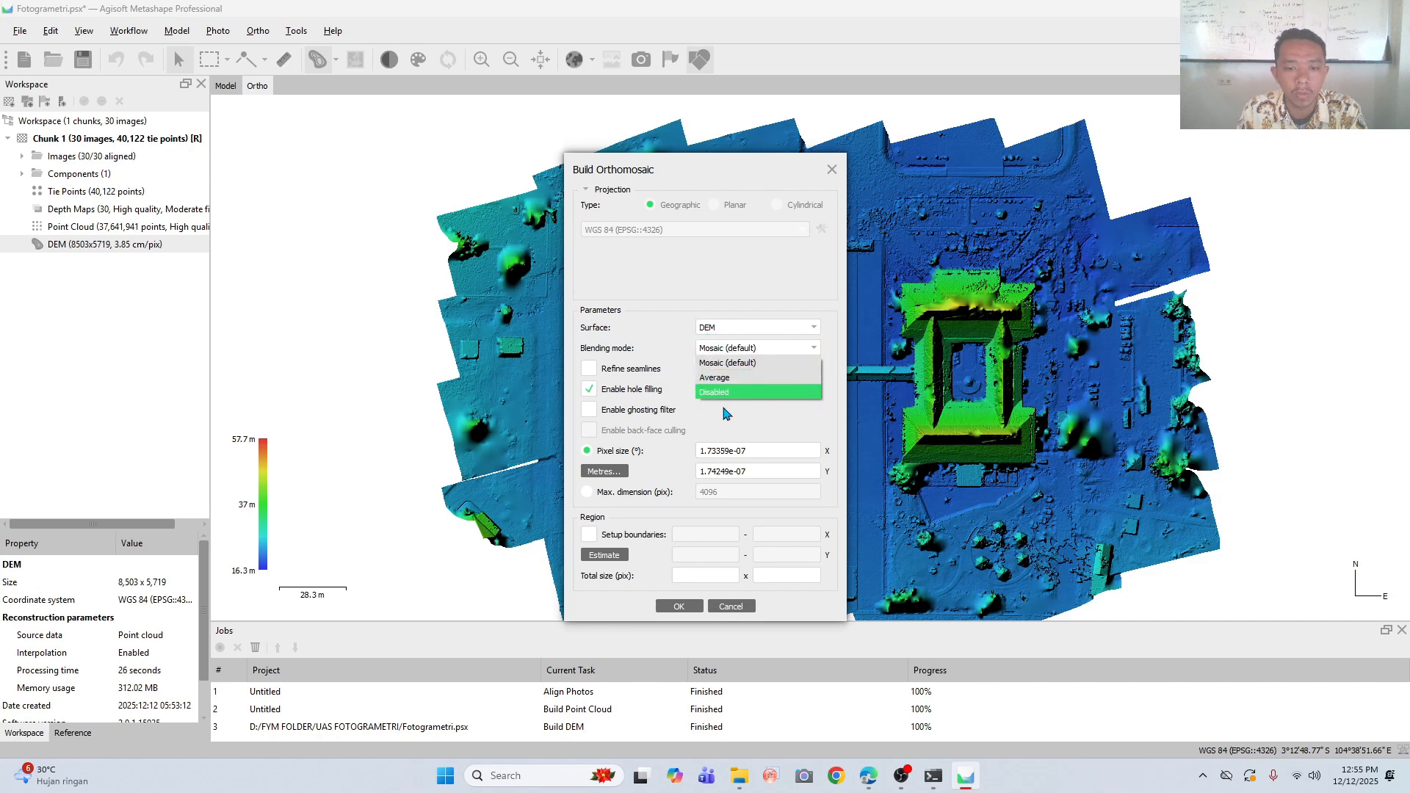
click(754, 422)
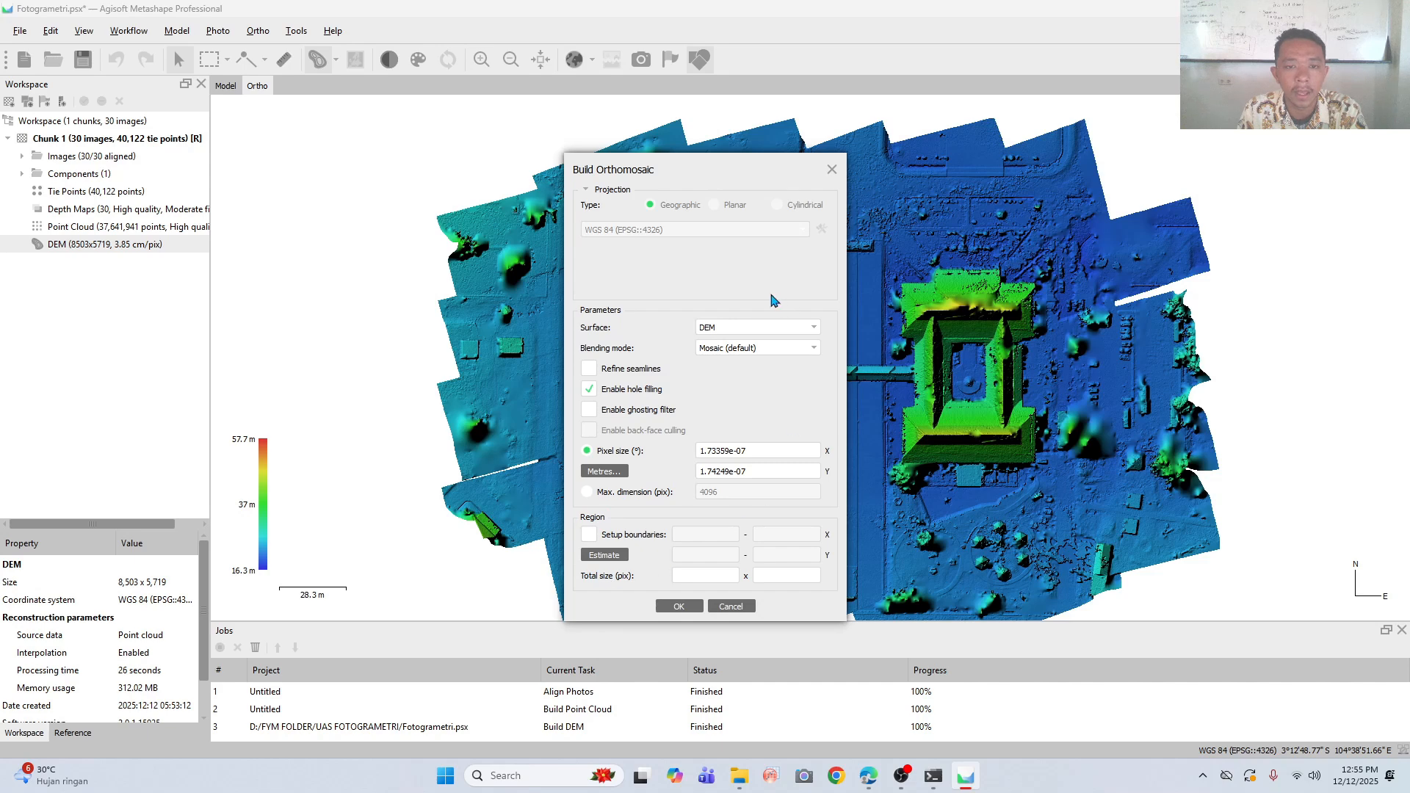
click(679, 606)
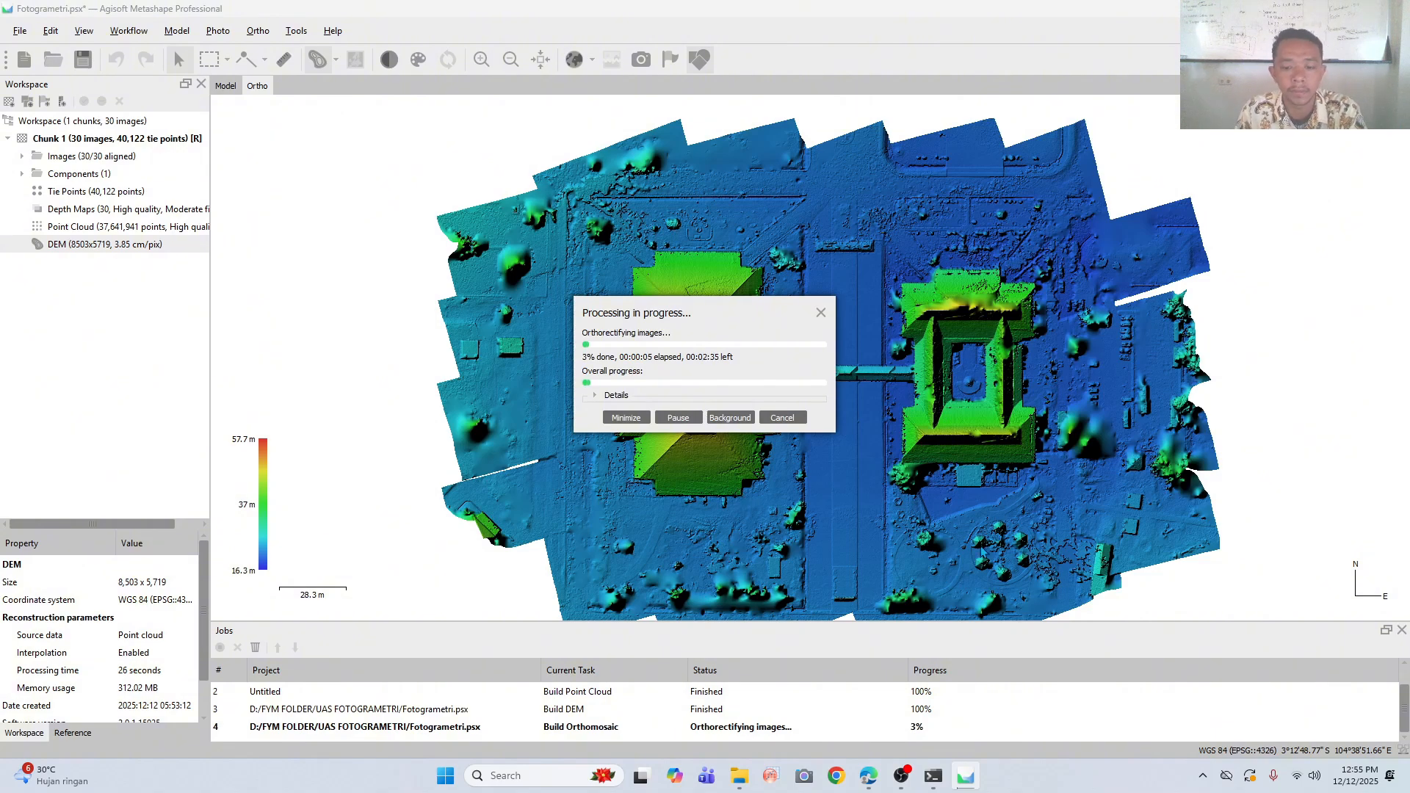
click(901, 775)
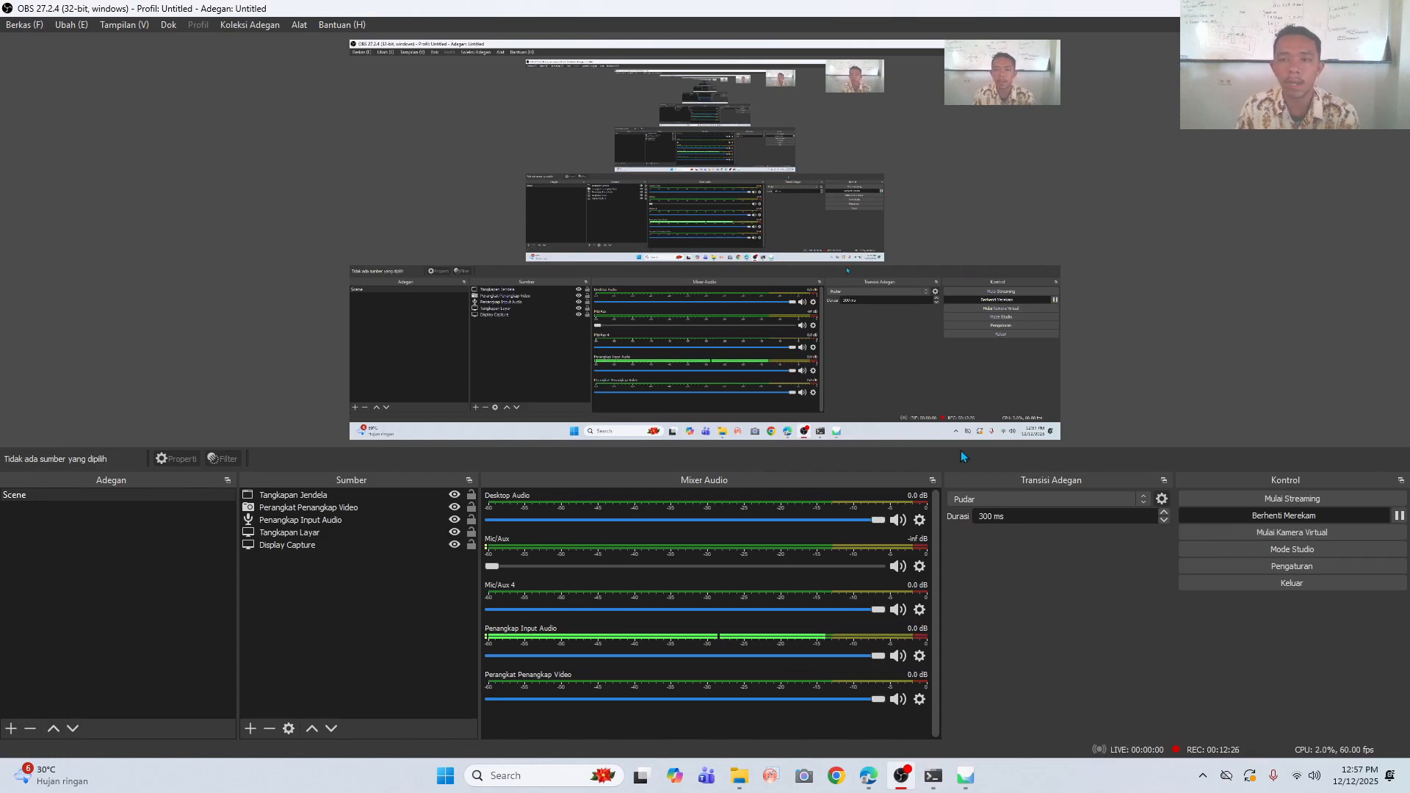
click(966, 777)
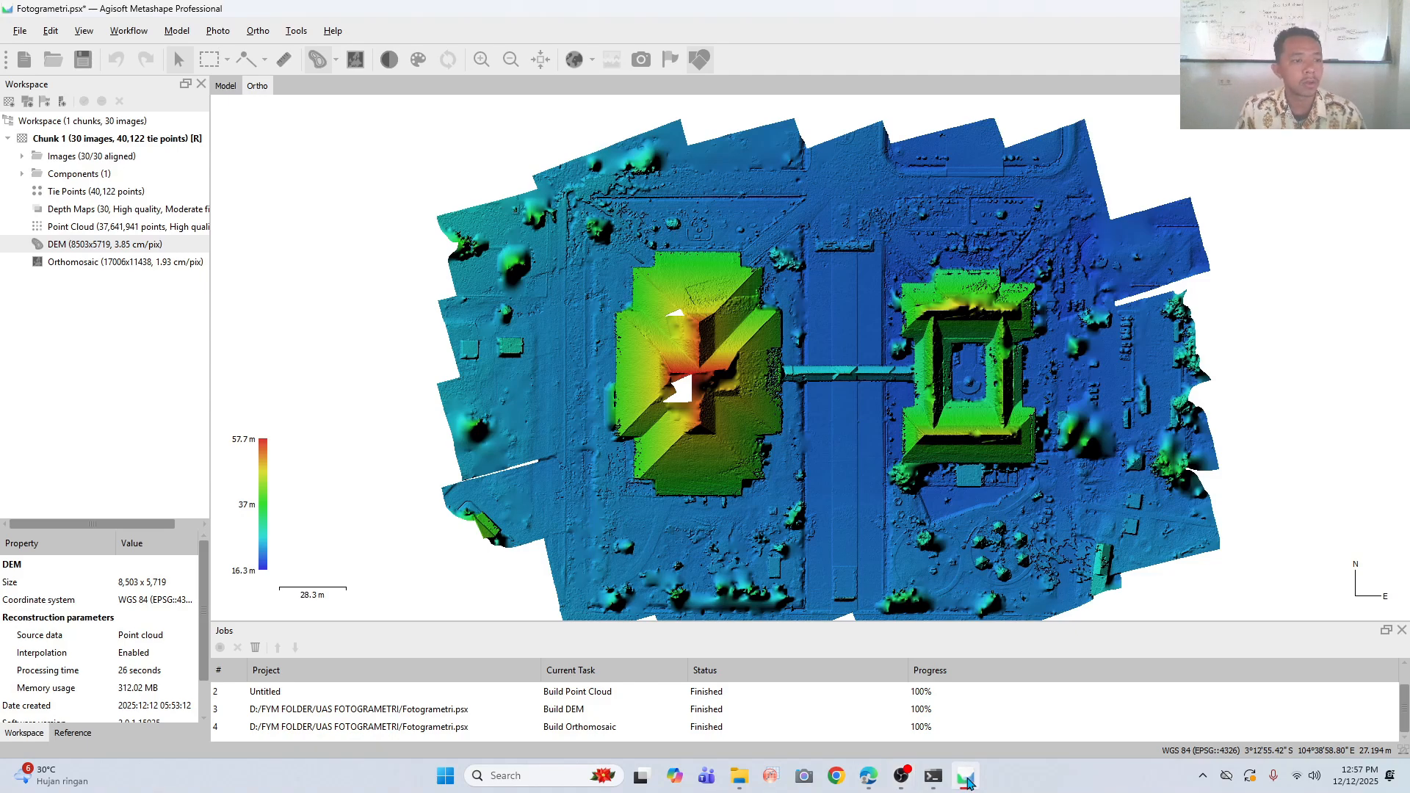
- Display the orthomosaic in the ortho view and examine its coverage over the whole site
click(82, 262)
double_click(82, 263)
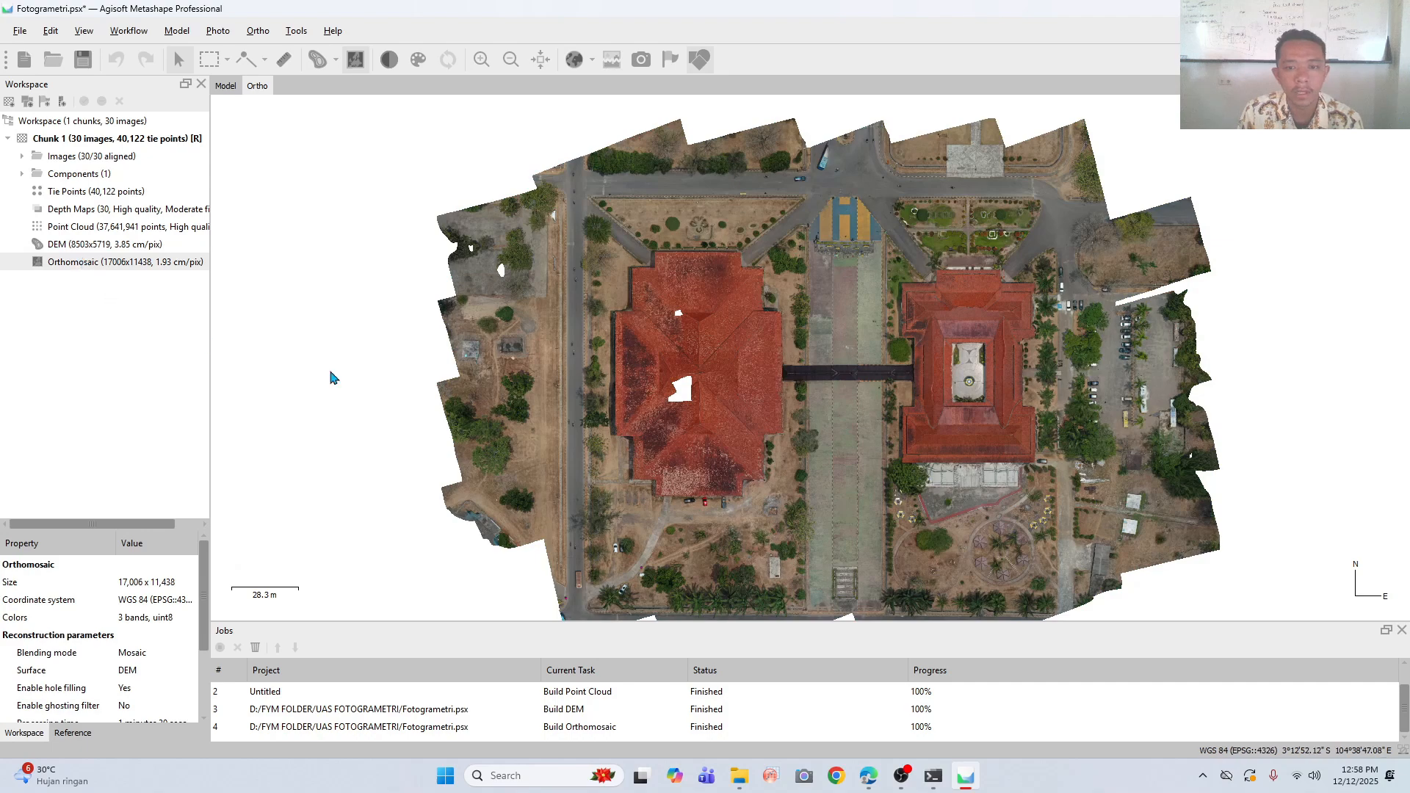
drag(822, 361, 815, 317)
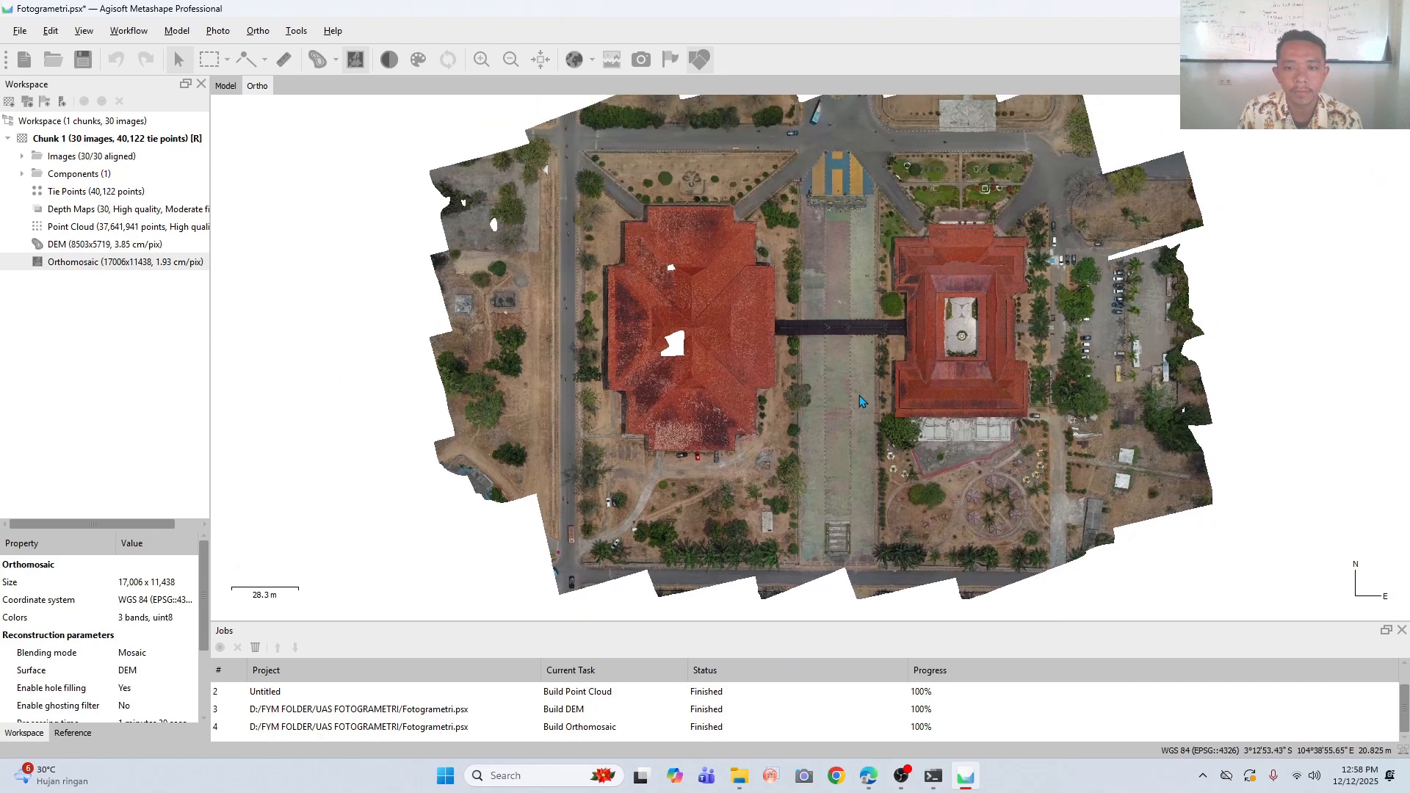
drag(887, 515, 870, 491)
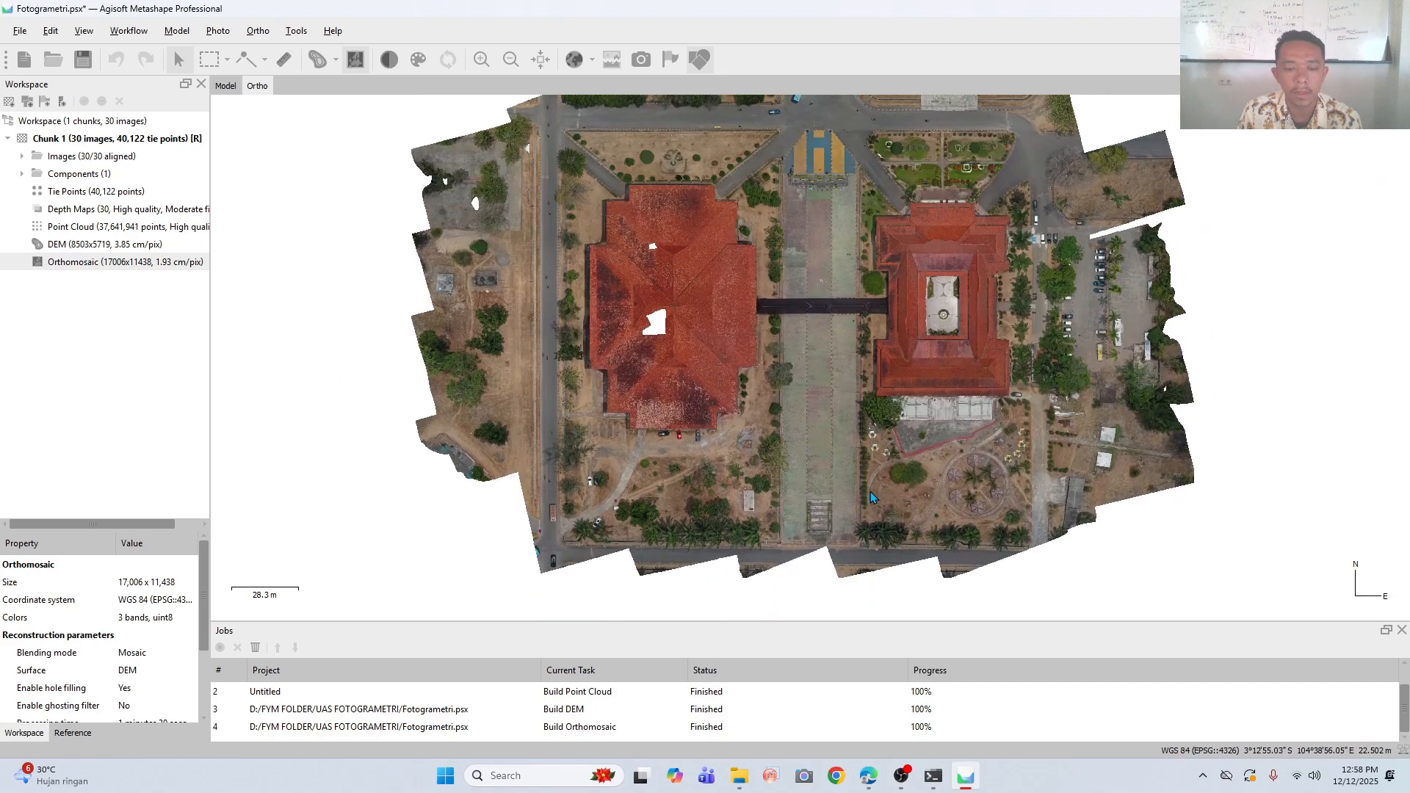
drag(867, 295, 870, 345)
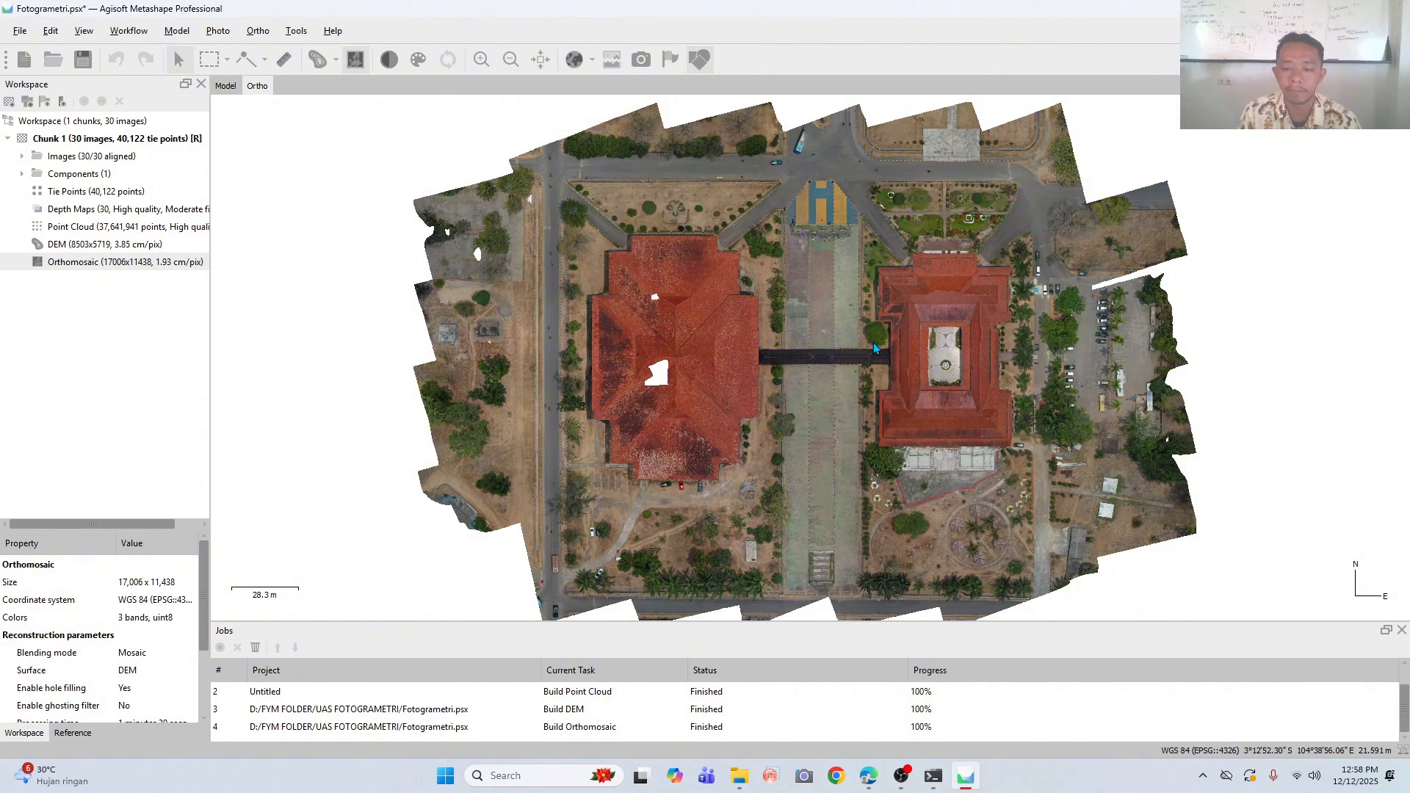
click(901, 777)
click(1400, 516)
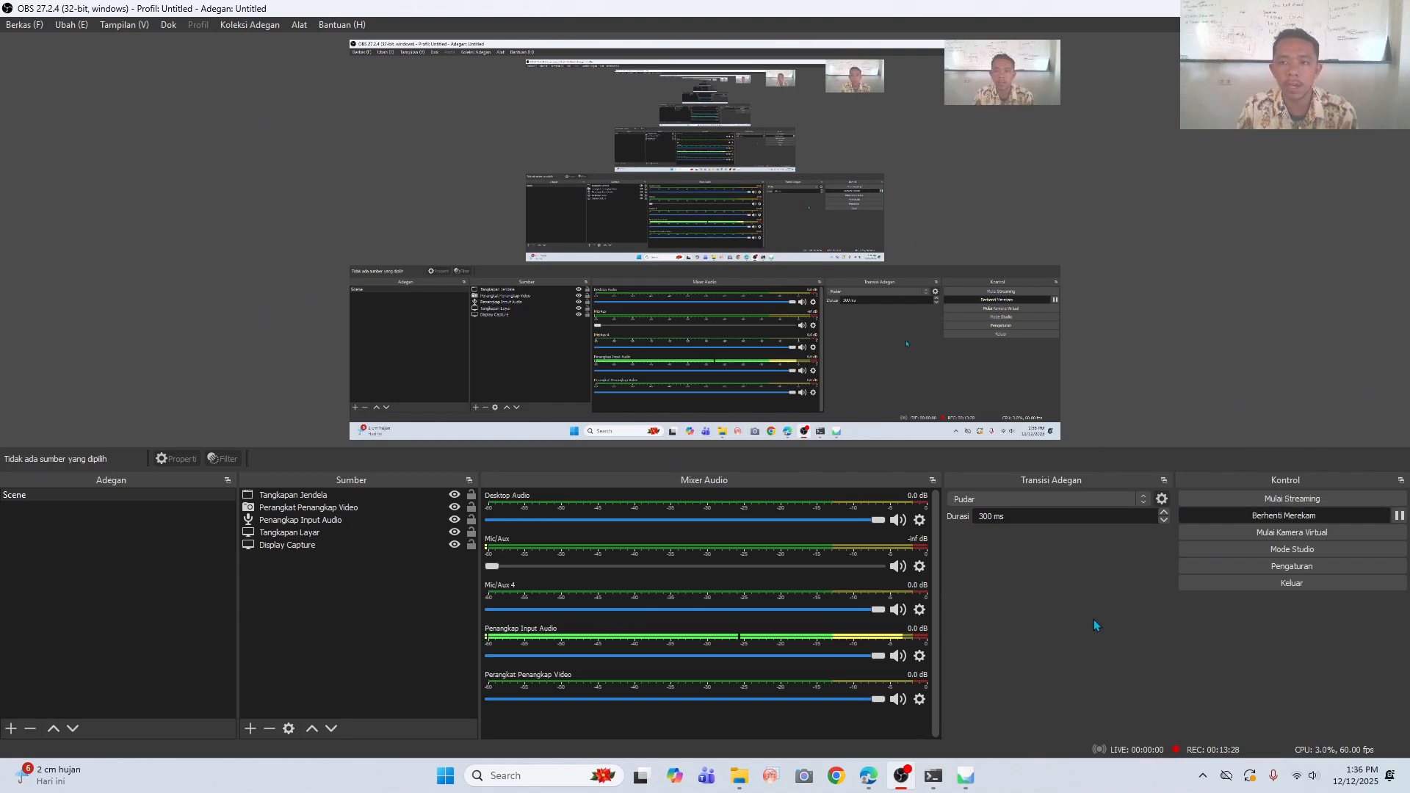
mouse_move(958, 777)
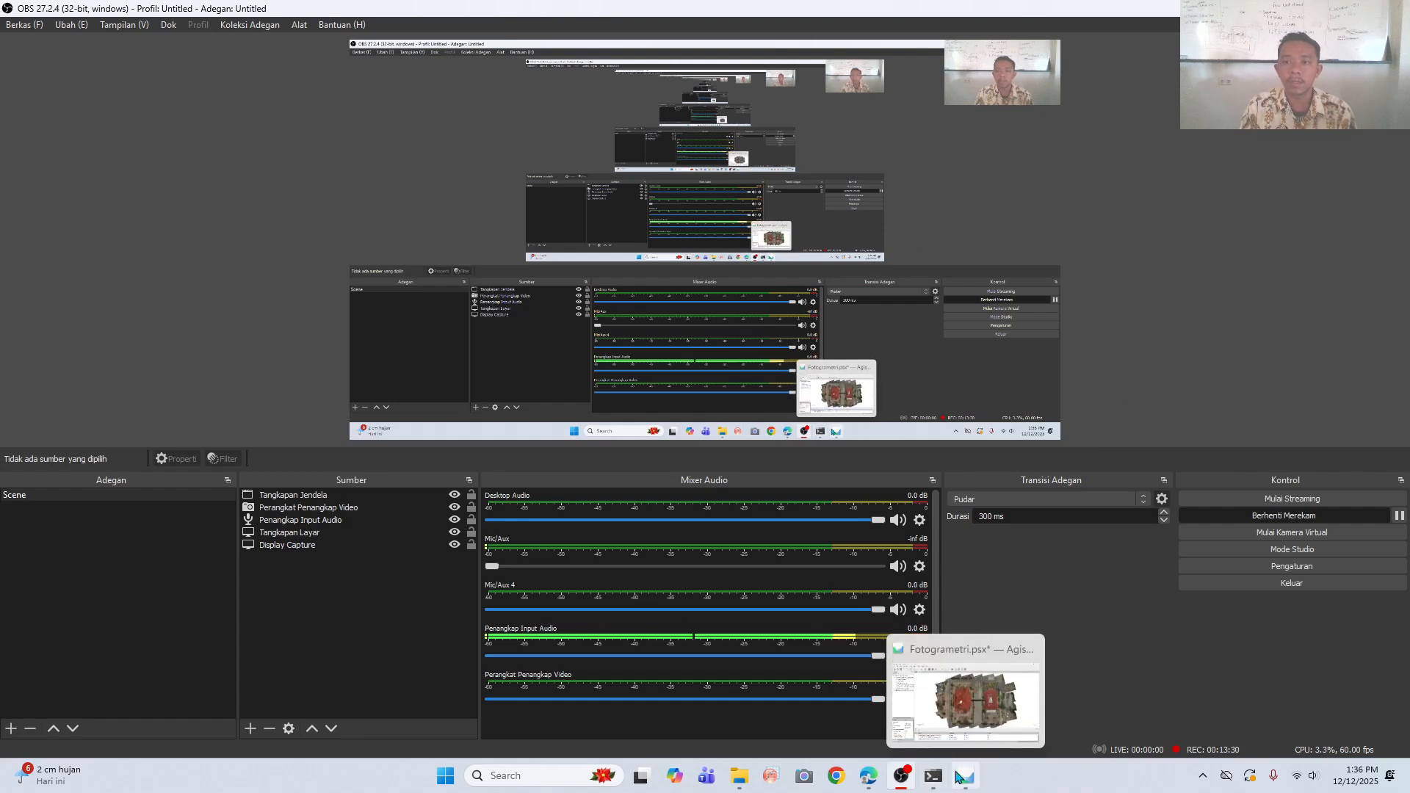
click(963, 777)
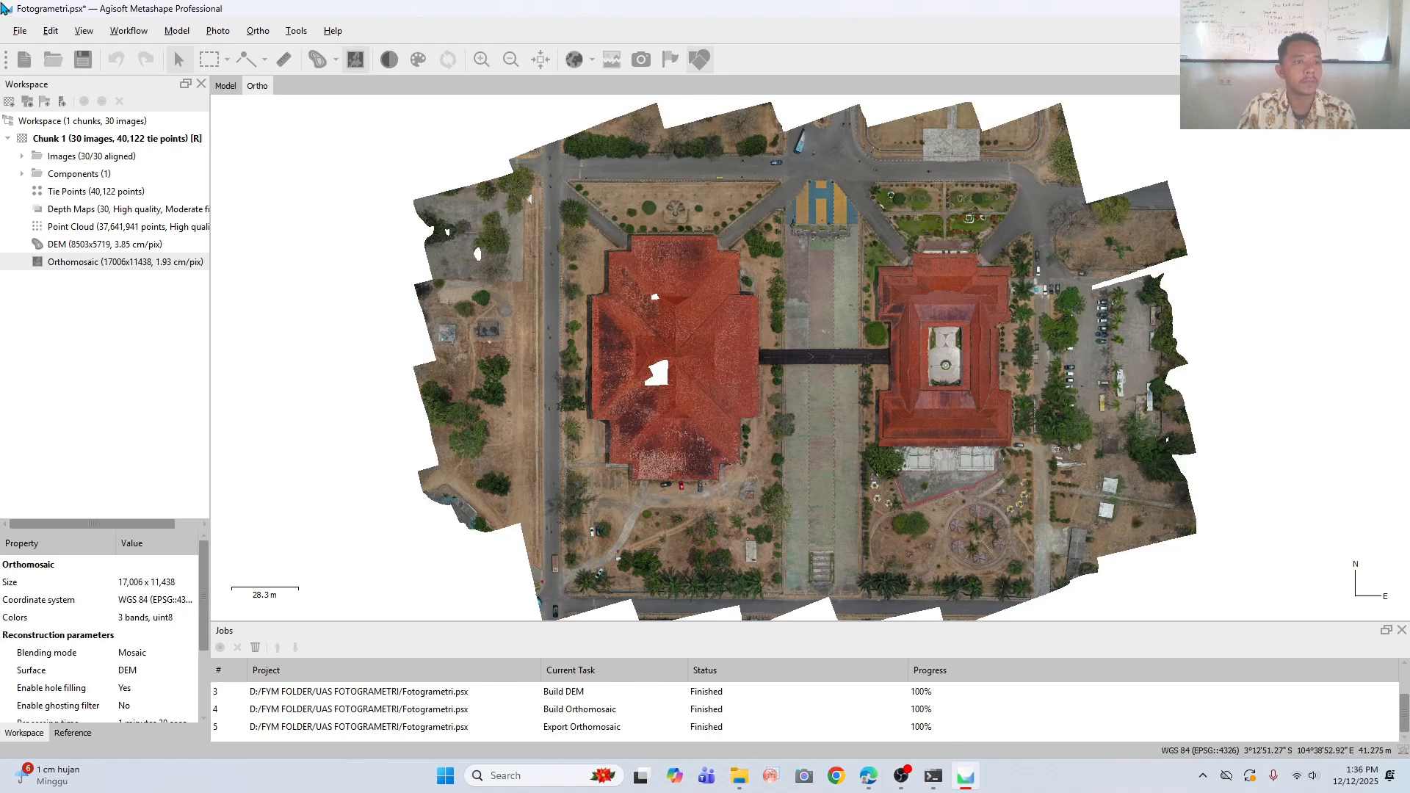
- Set up an orthophoto export of all images in WGS 84 (EPSG::4326) with LZW-compressed TIFFs and the {filename}.tif template
click(135, 31)
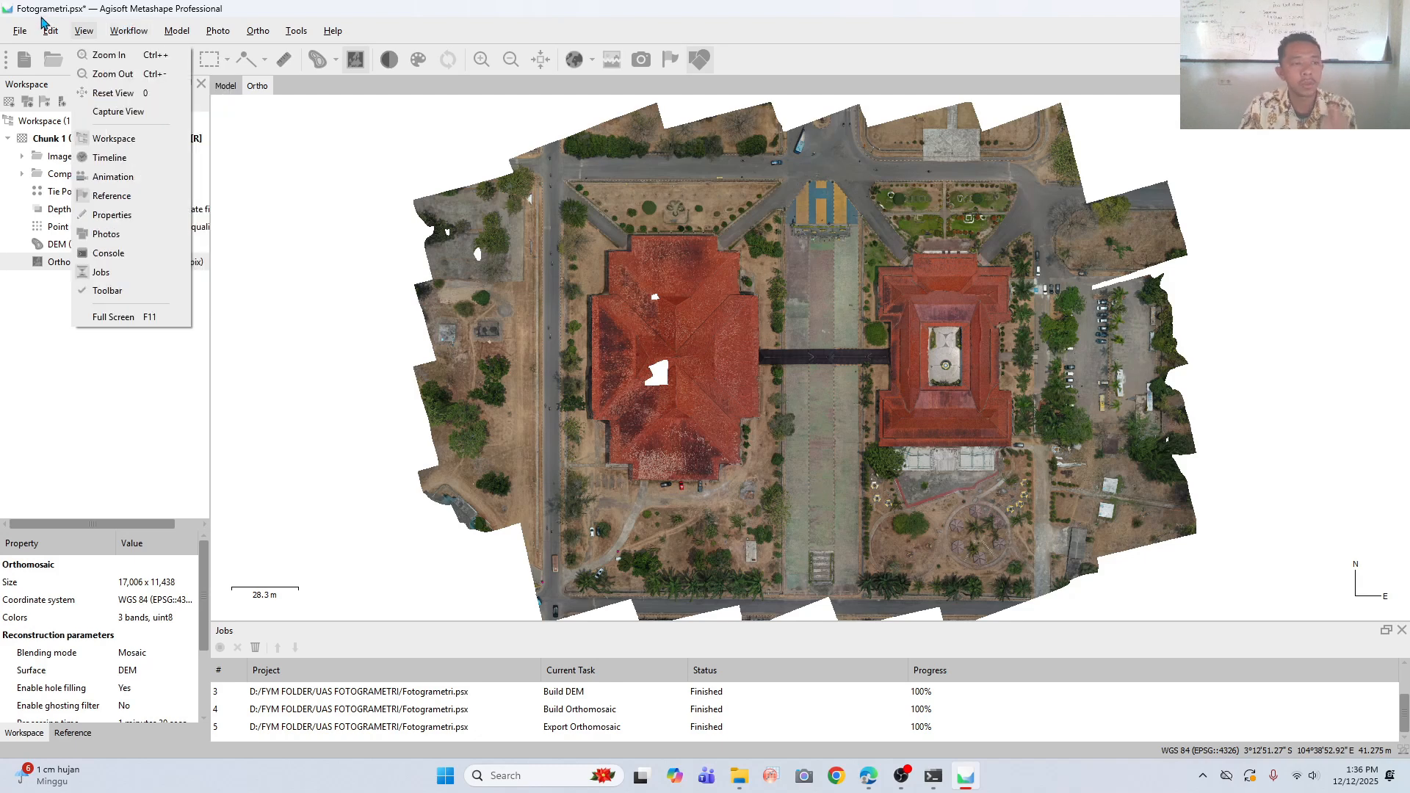
mouse_move(26, 28)
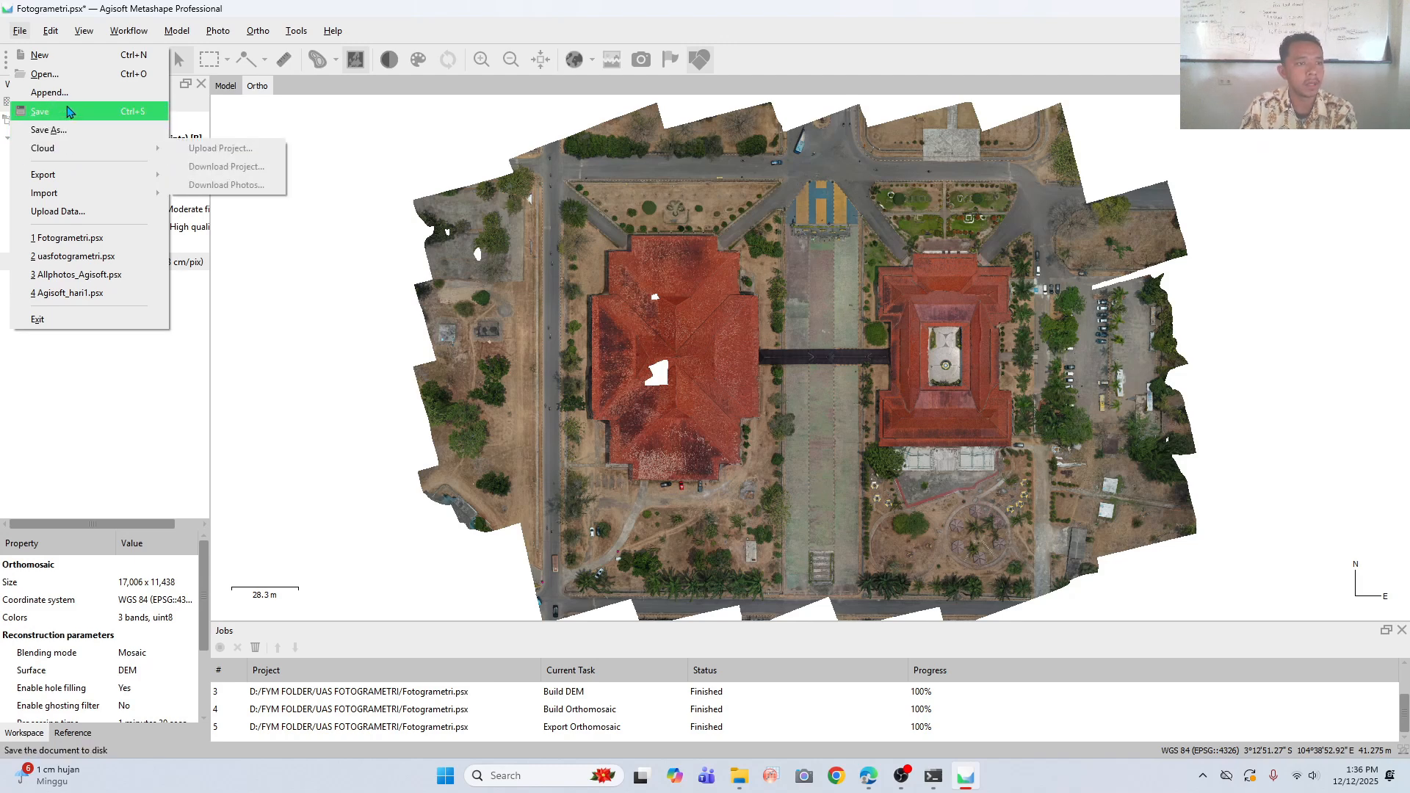
mouse_move(132, 176)
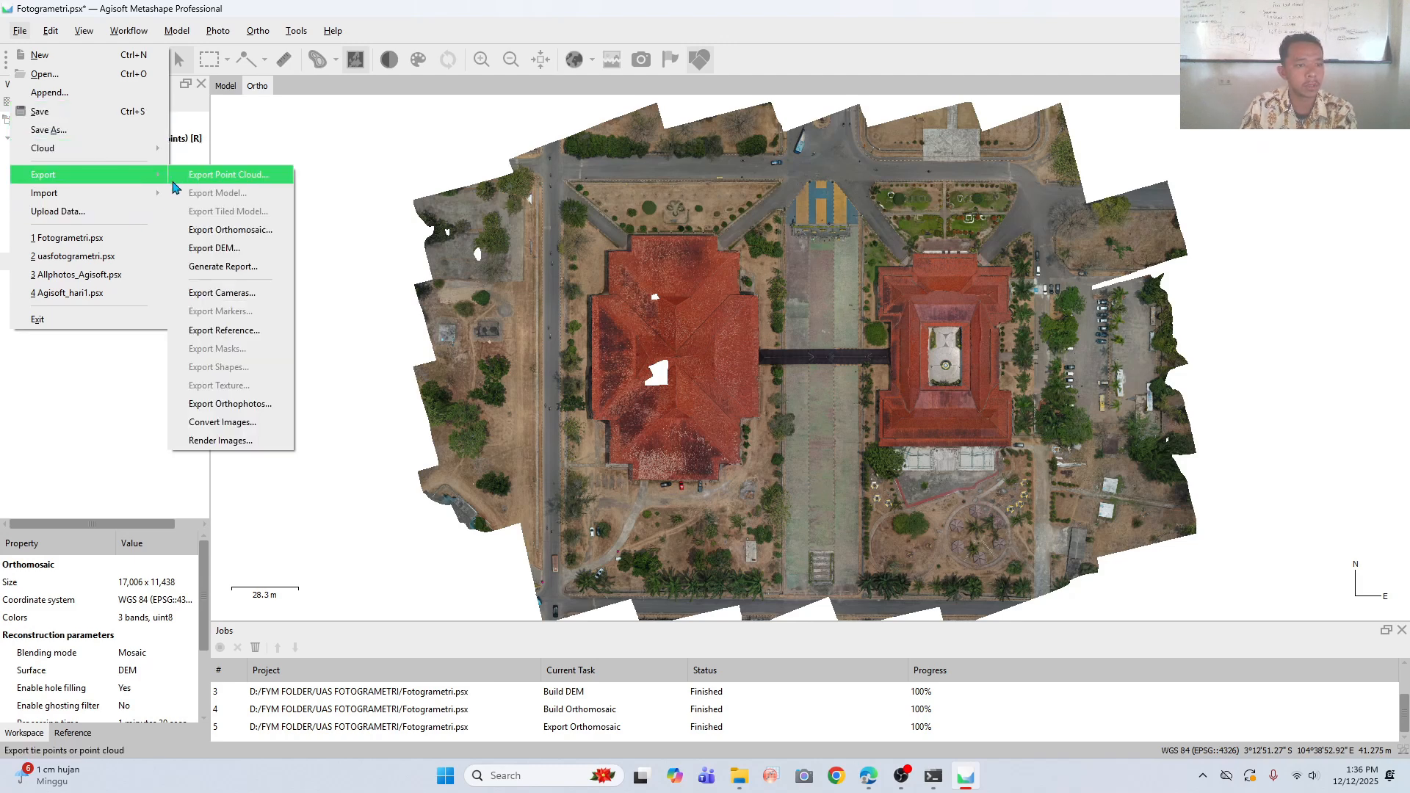
click(215, 405)
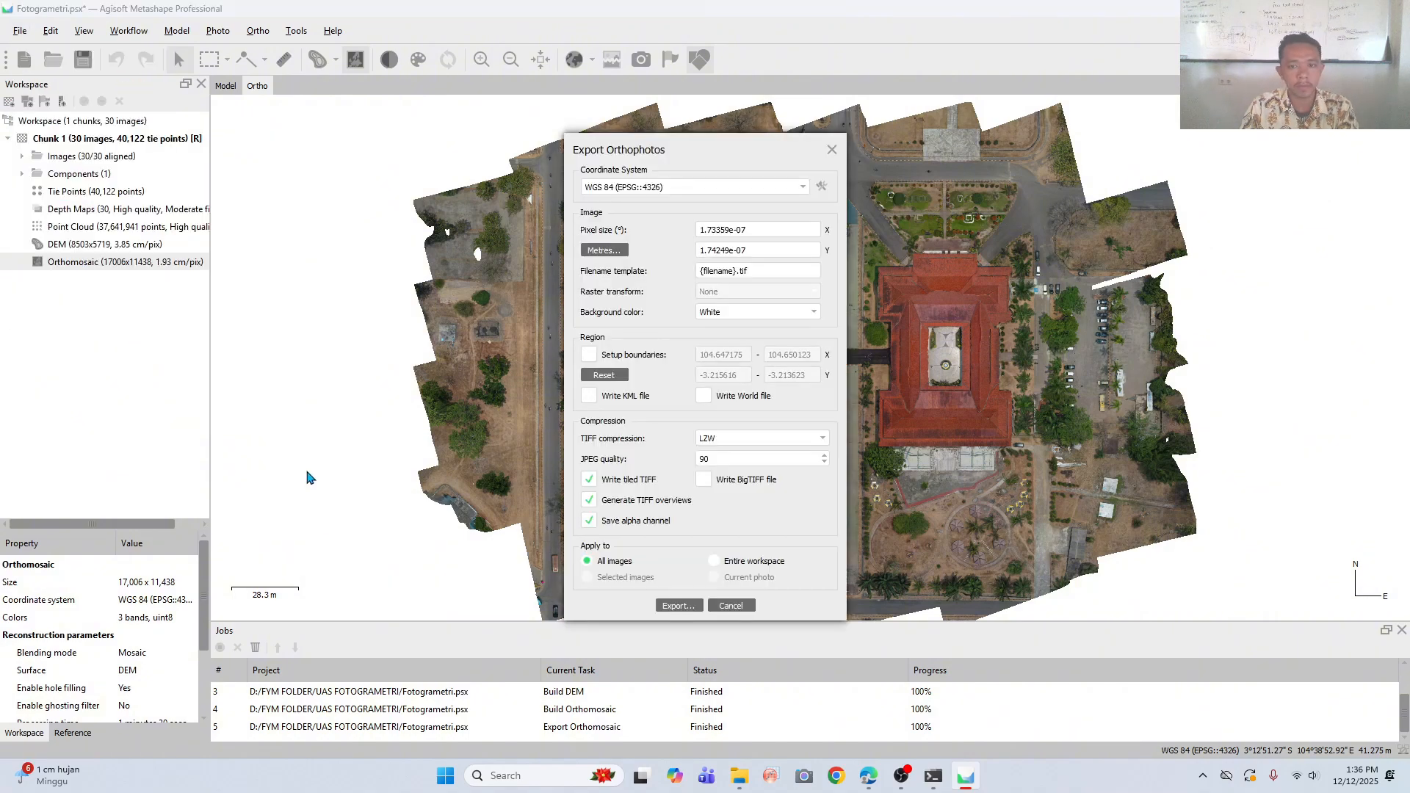
drag(708, 160, 708, 117)
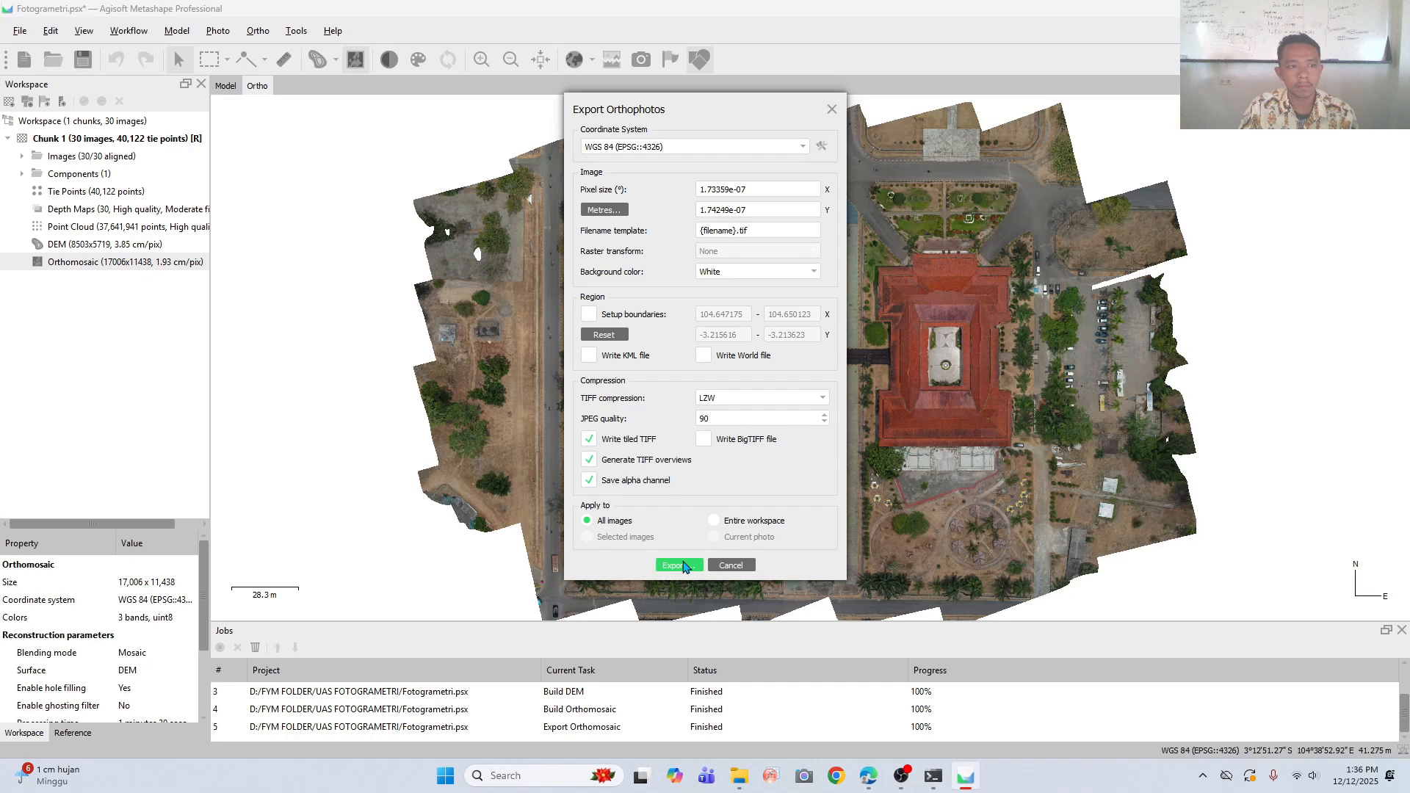
click(678, 565)
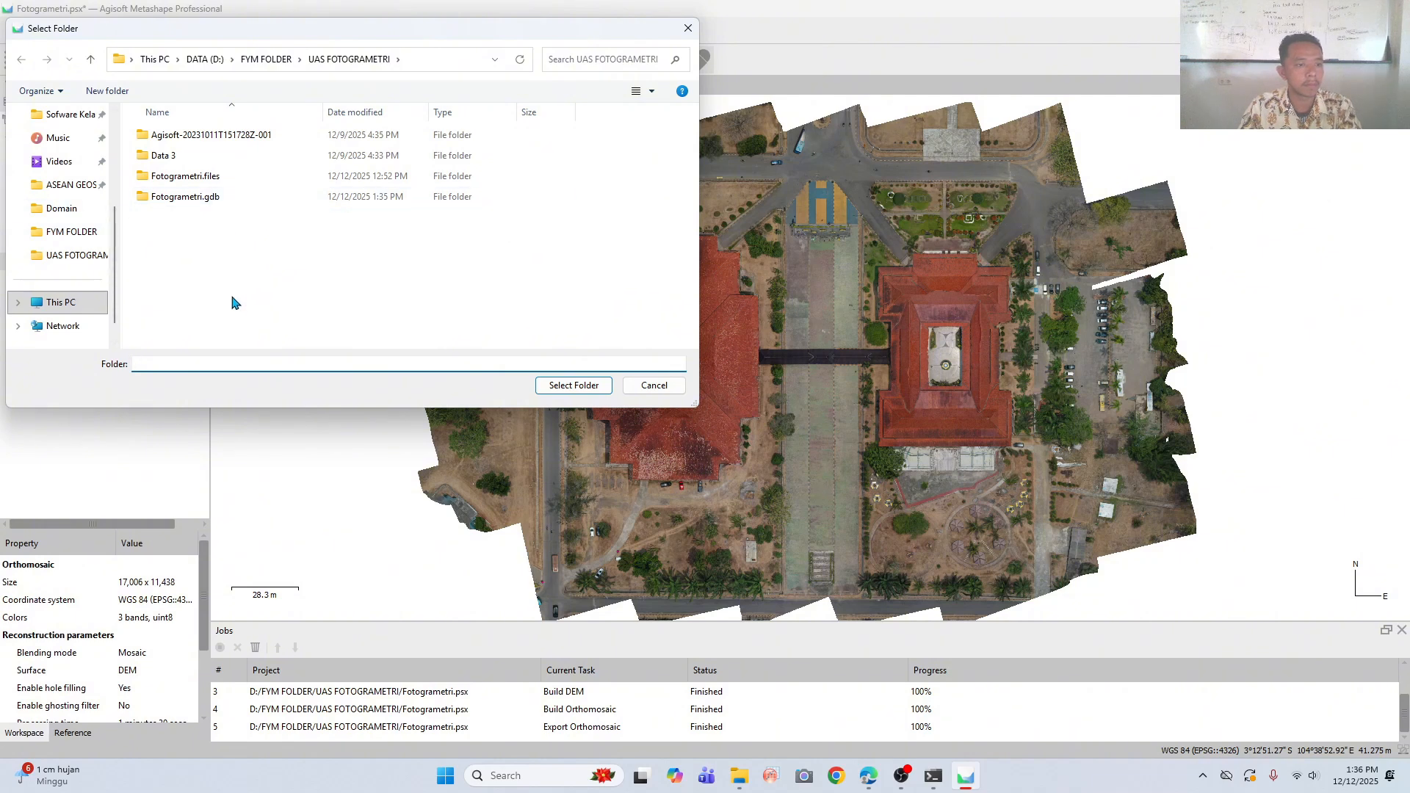
- Choose the UAS FOTOGRAMETRI folder as destination and run the orthophoto export
text(Hasil O)
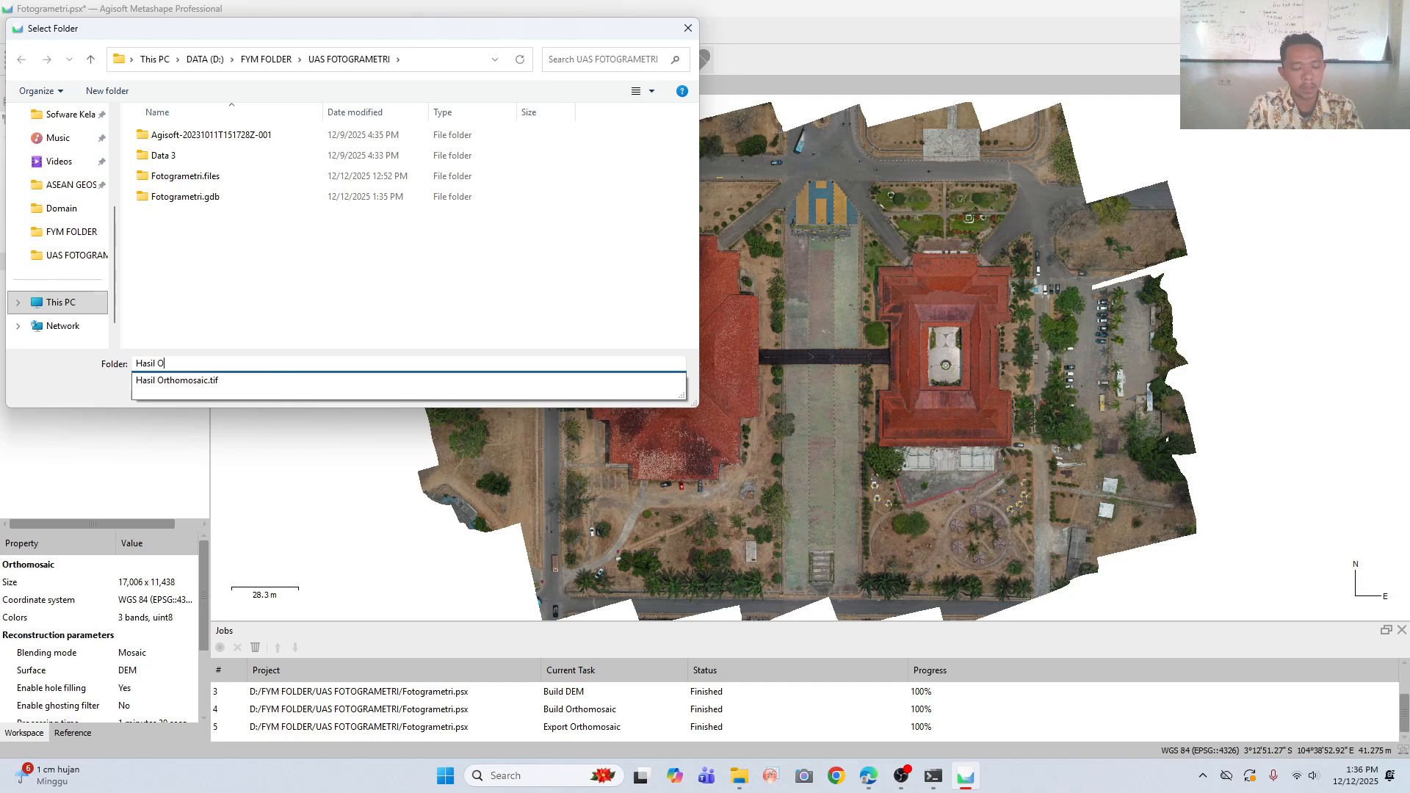
text(rtho)
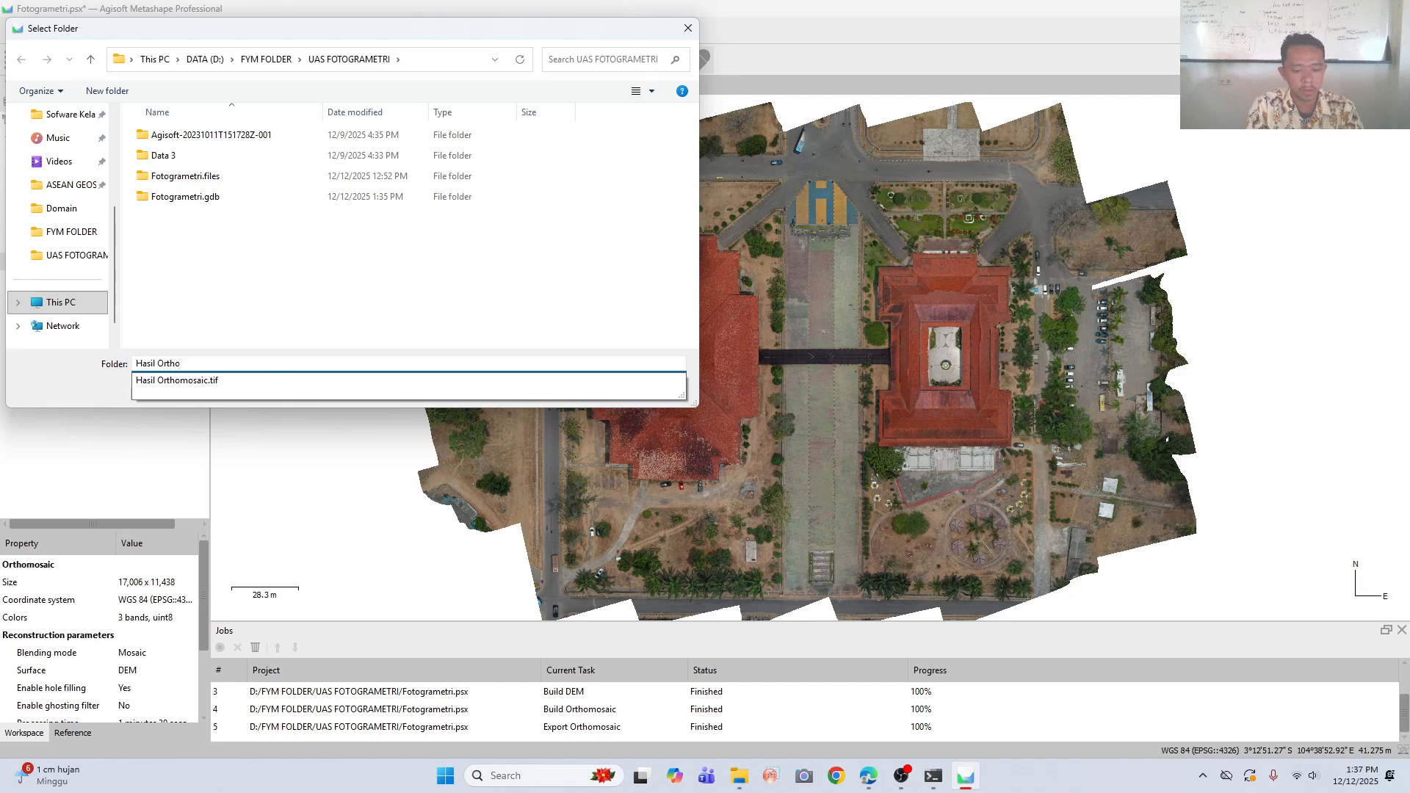
text(photo)
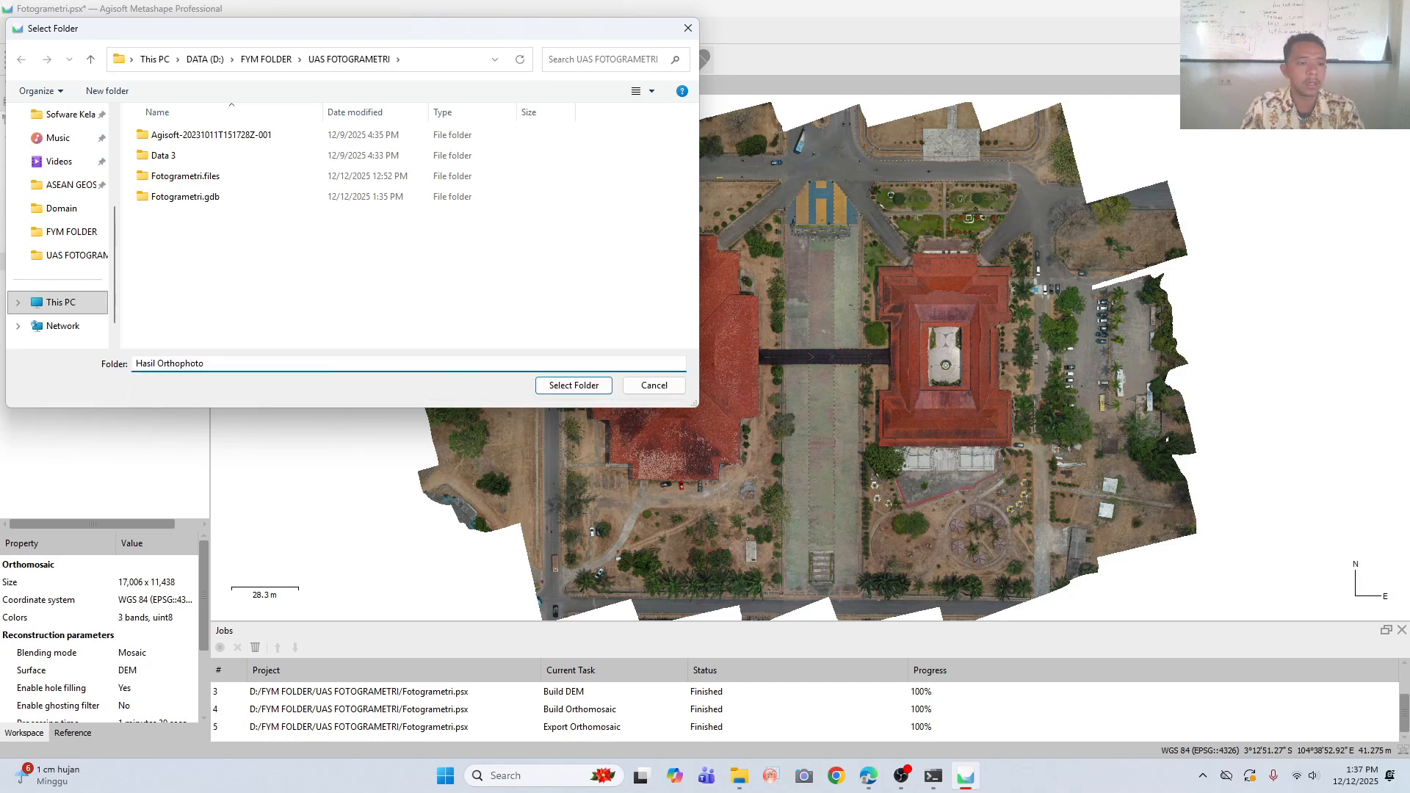
click(77, 209)
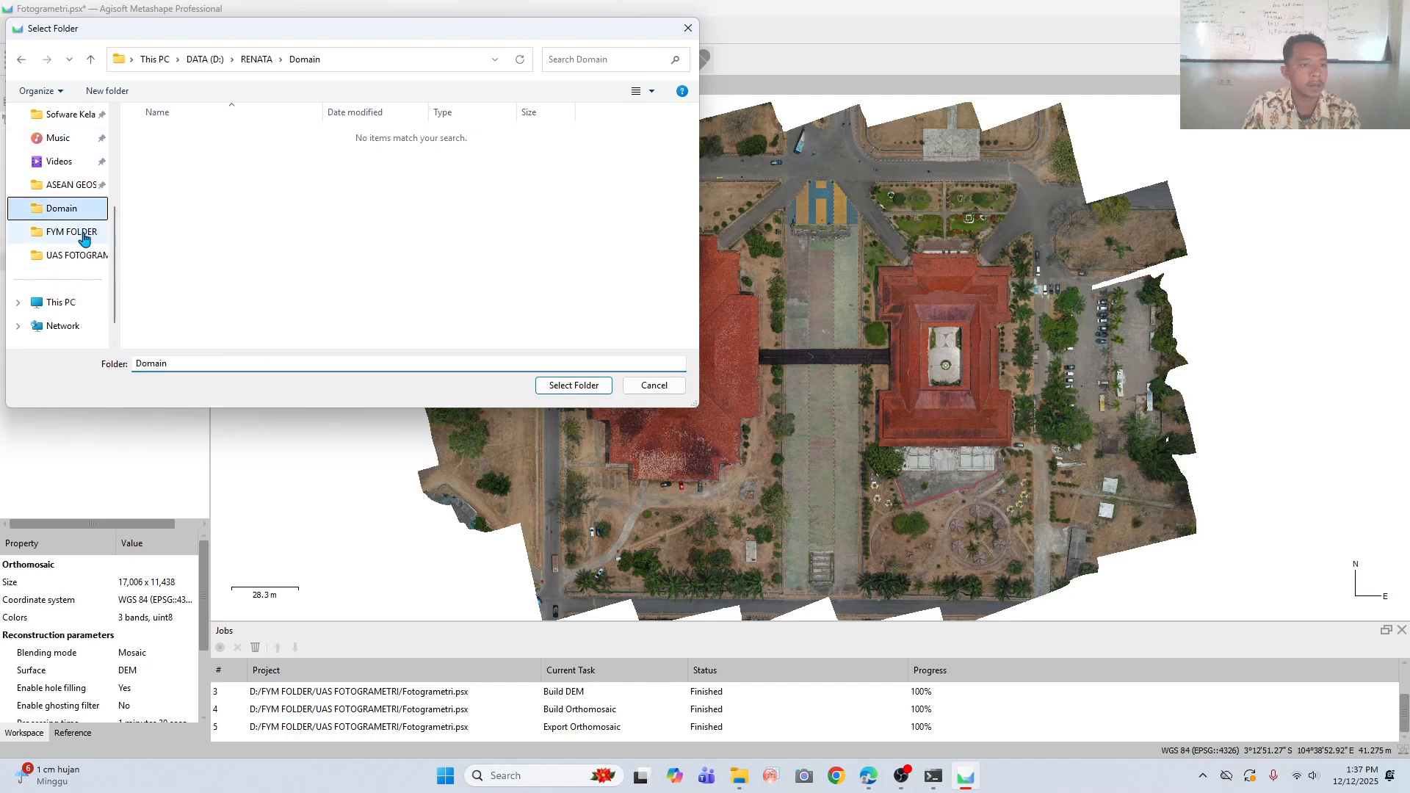
click(83, 235)
double_click(217, 135)
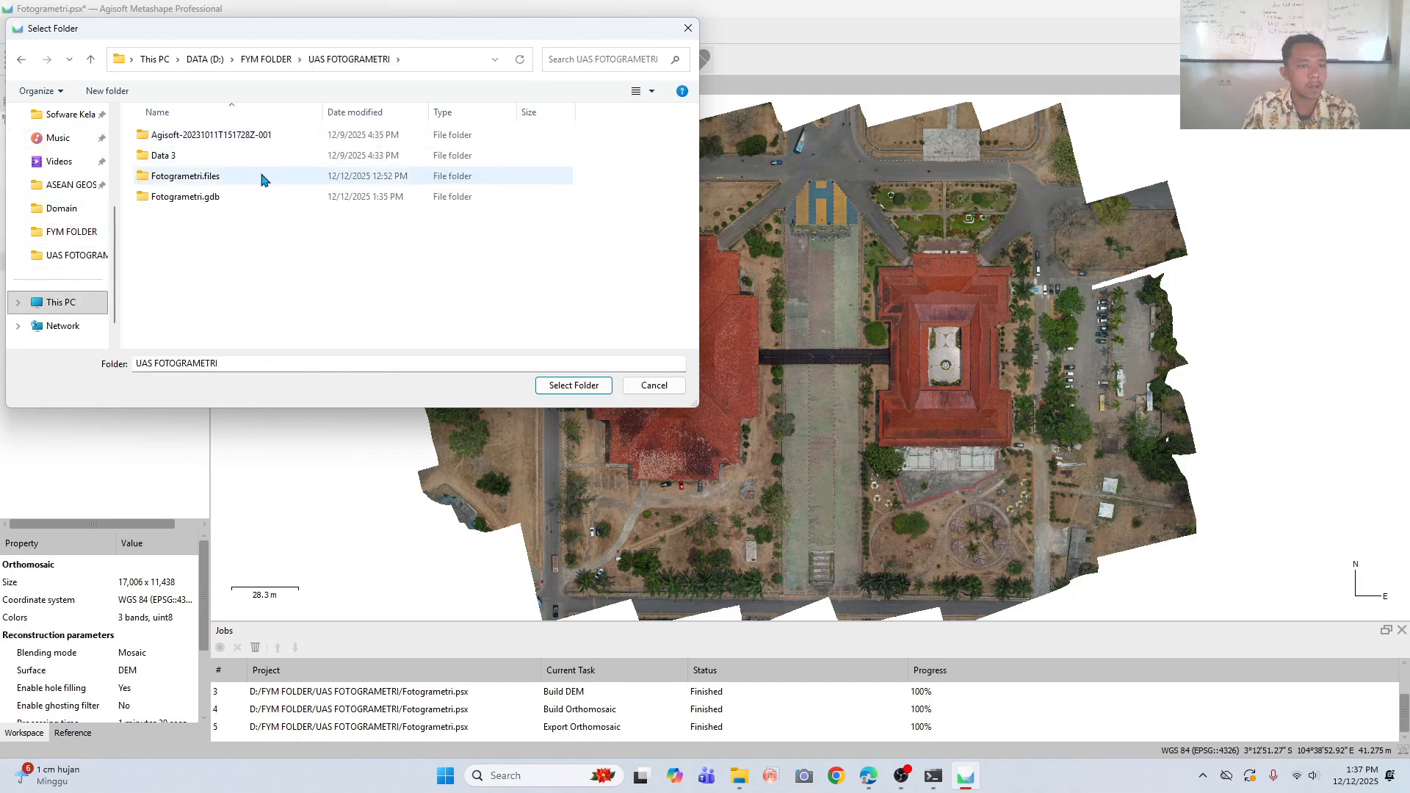
click(563, 384)
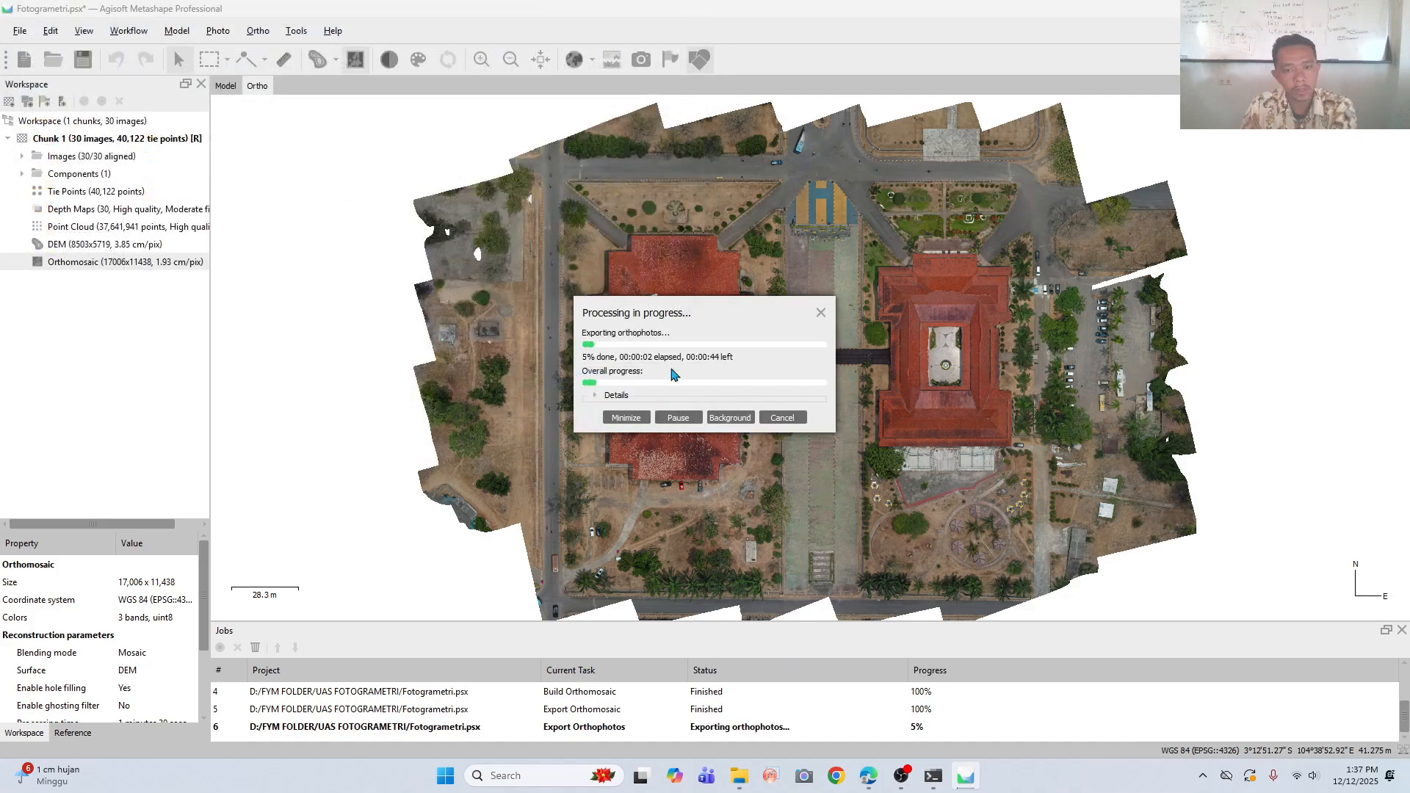
click(904, 777)
click(902, 777)
click(903, 776)
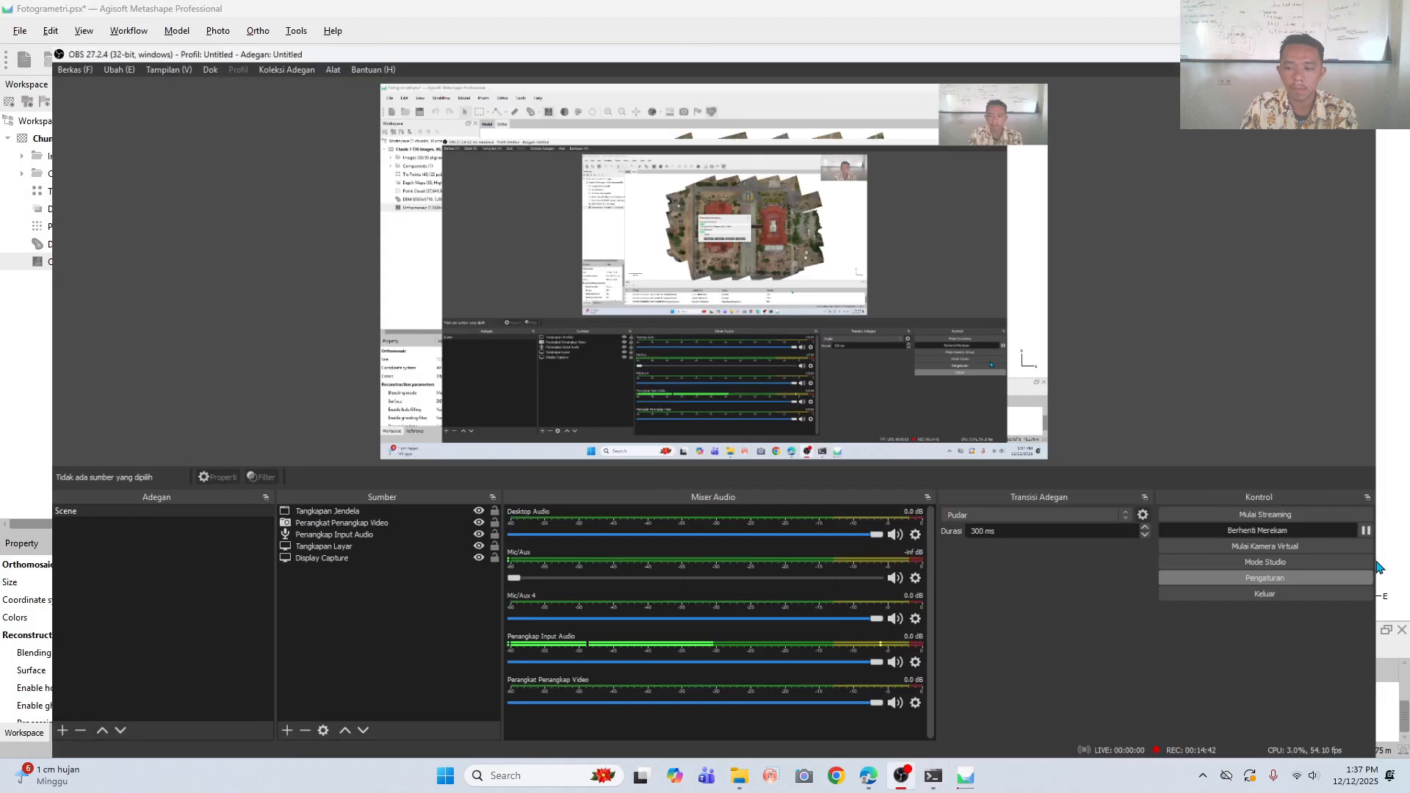
click(1400, 517)
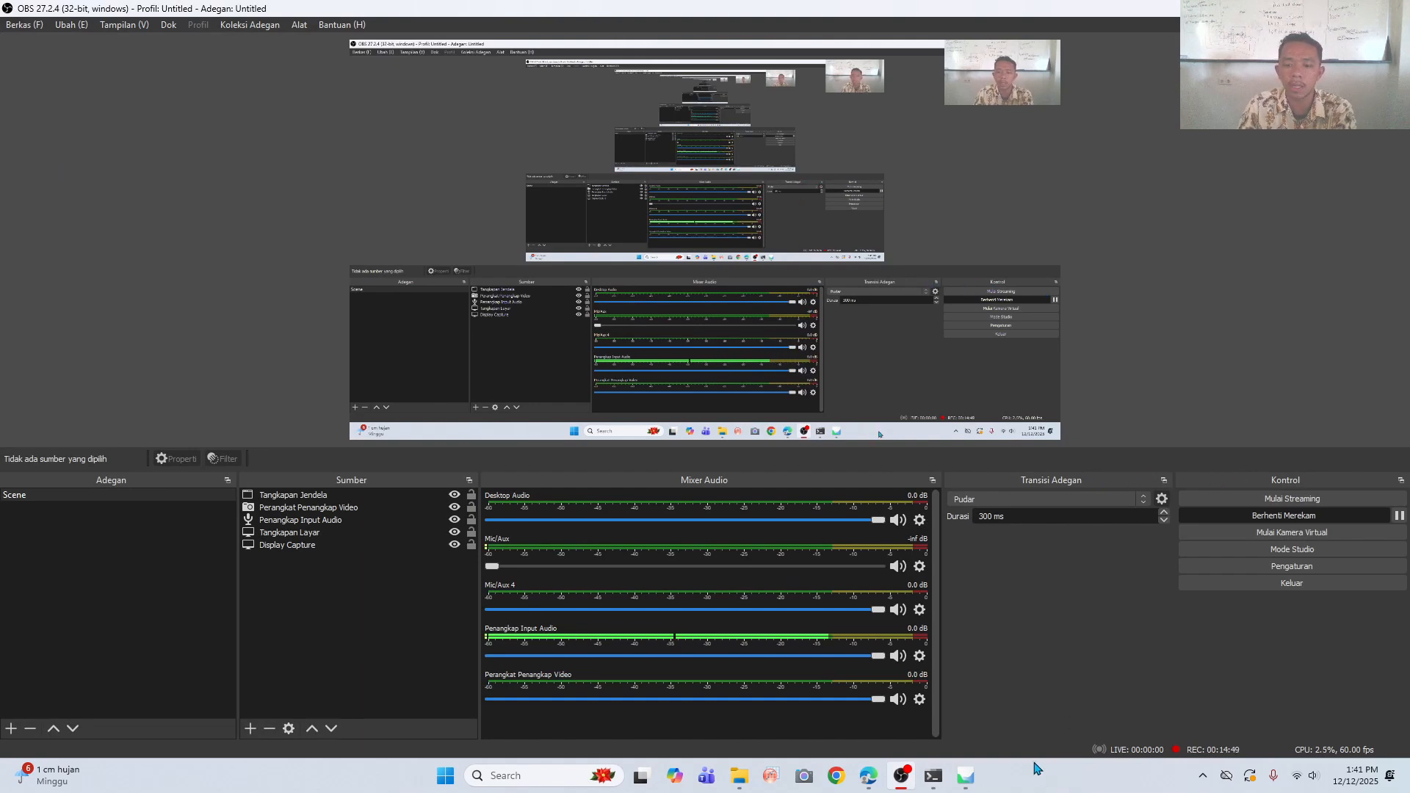
click(968, 777)
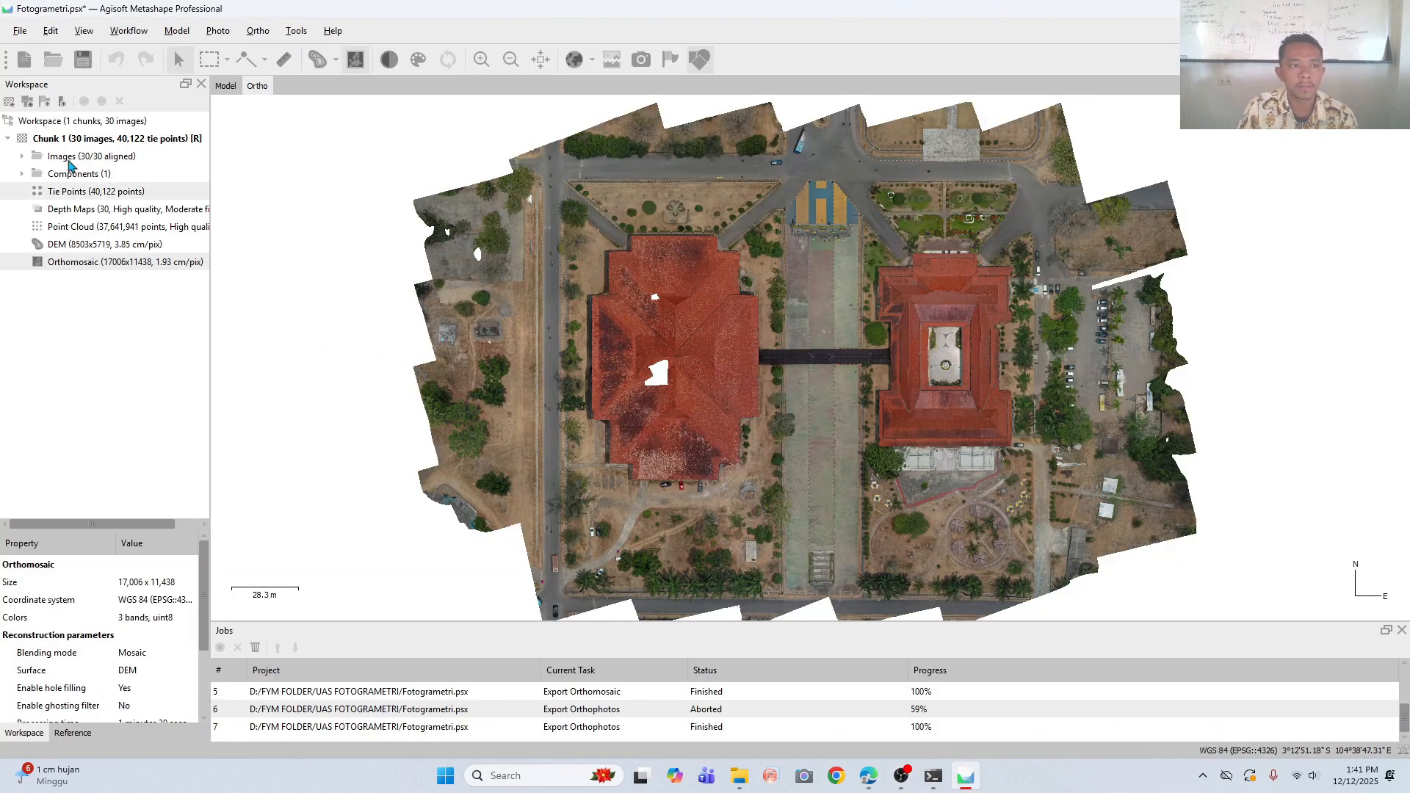
- Start an orthomosaic export in TIFF/GeoTIFF format, with the UAS FOTOGRAMETRI folder as destination
click(17, 33)
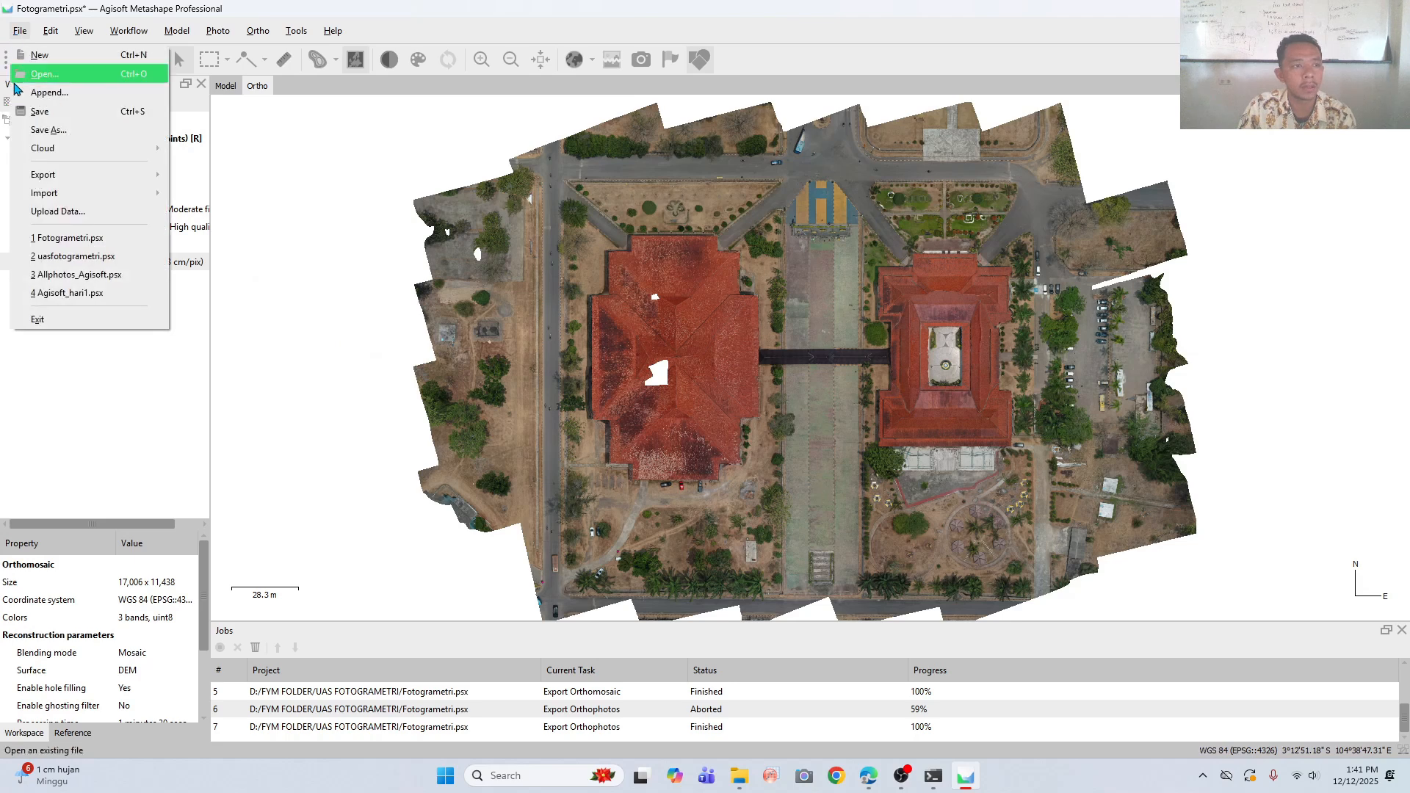
mouse_move(80, 181)
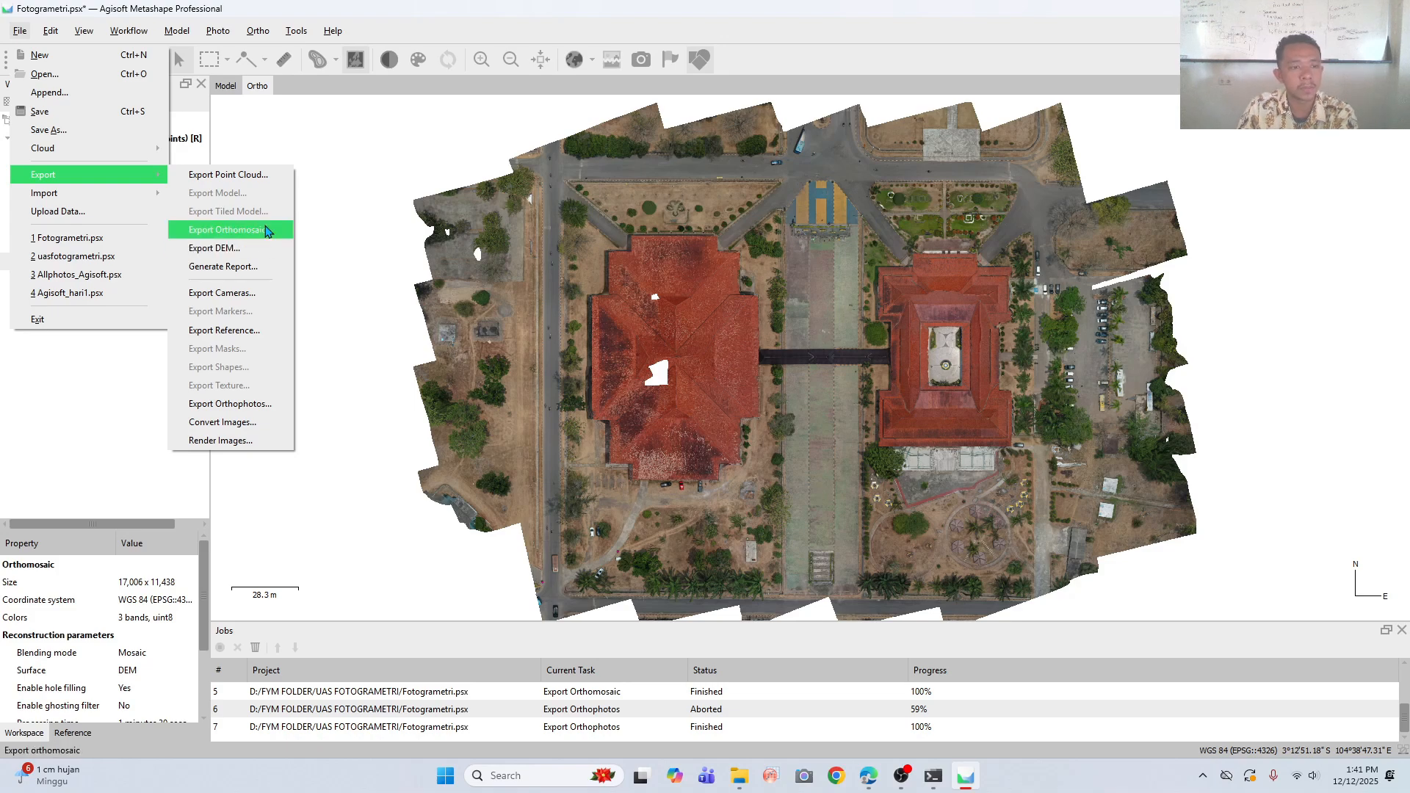
click(266, 231)
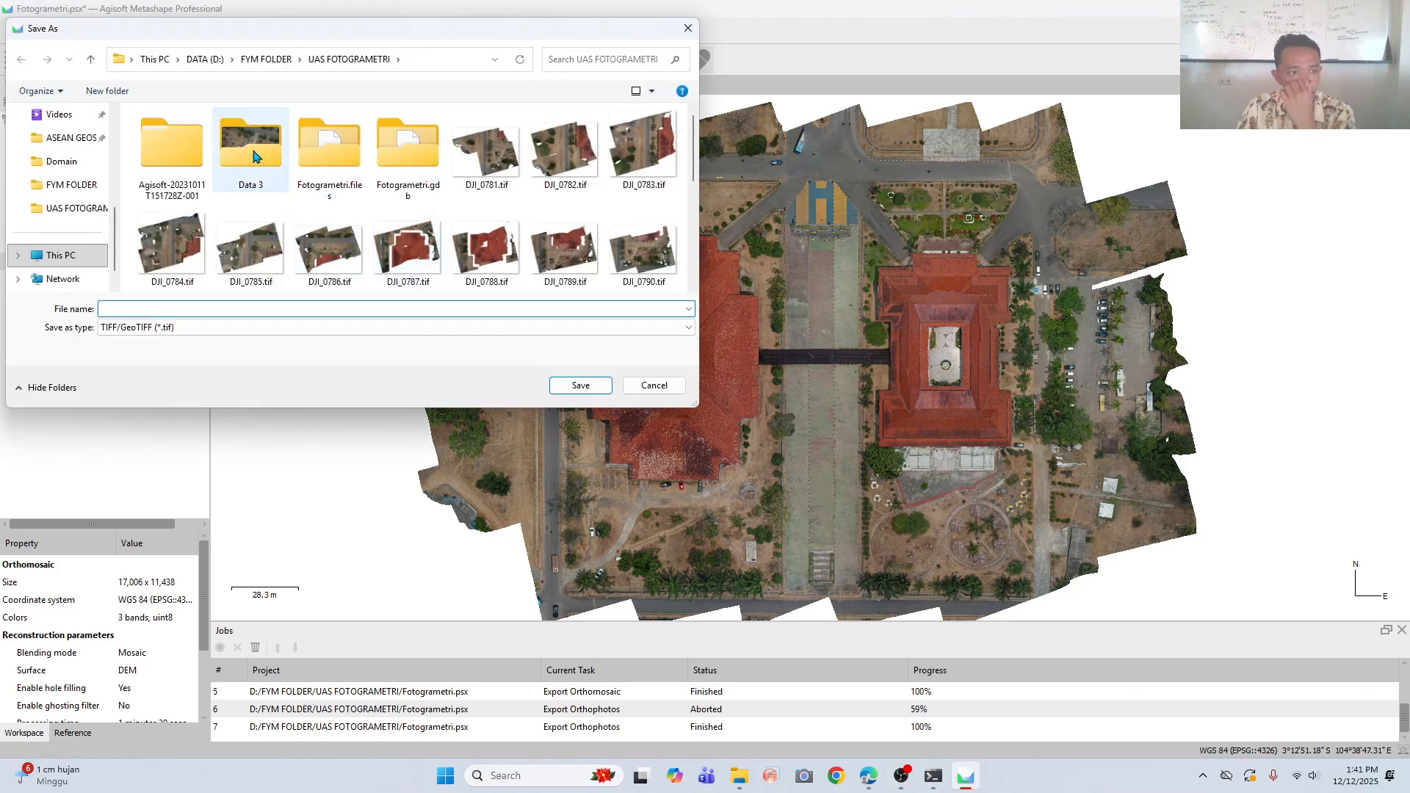
click(72, 208)
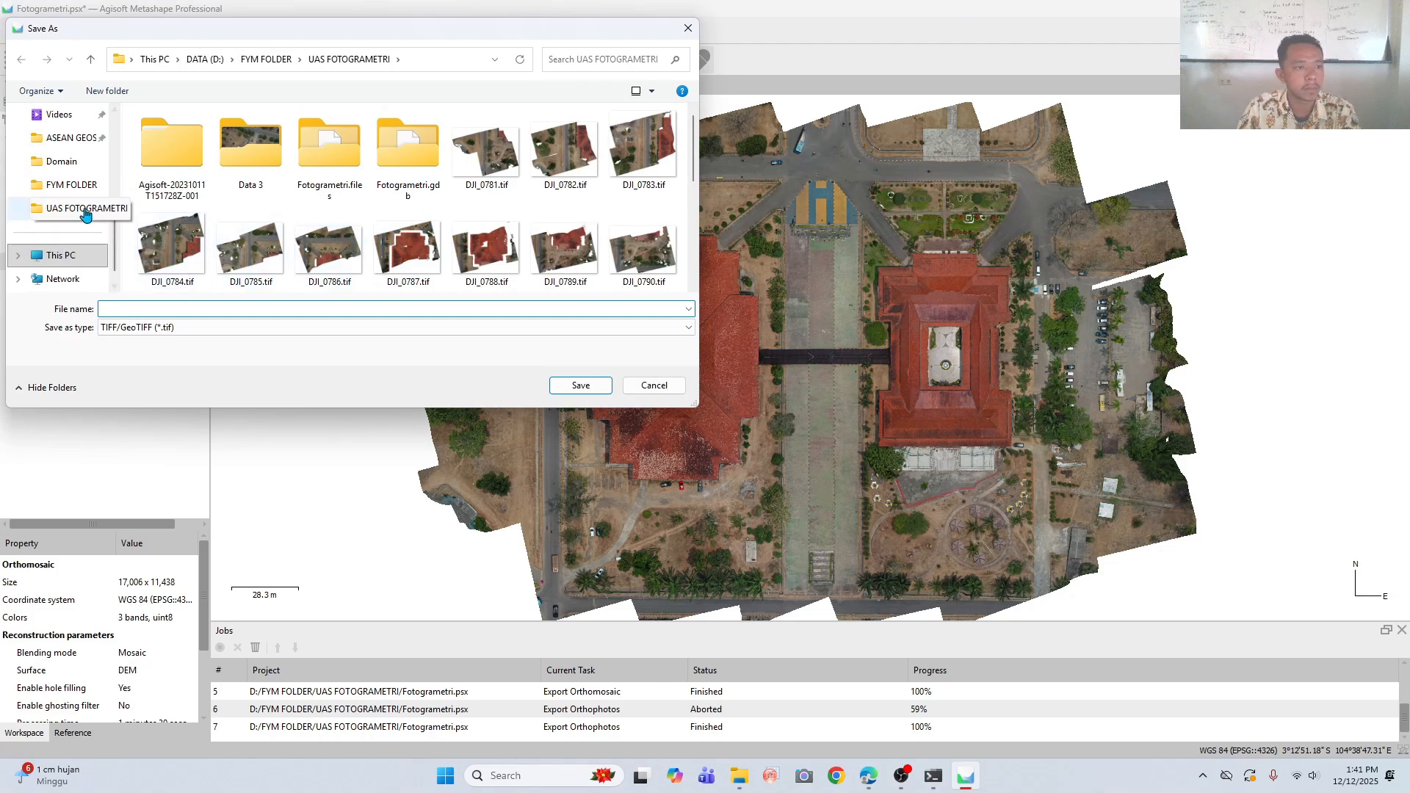
scroll(200, 192, down, 5)
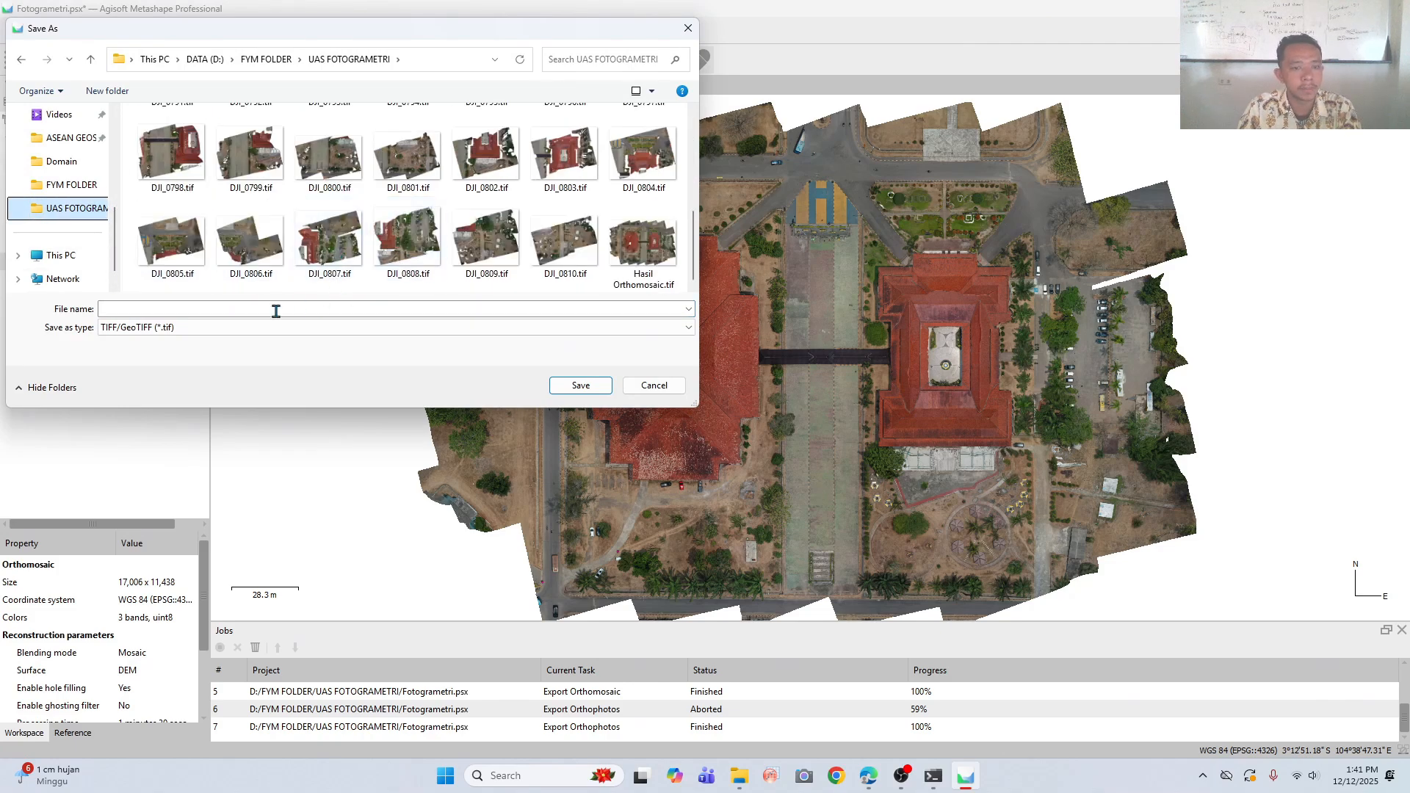
- Name the file HASIL ORTHOMOSAIC BARU and export the orthomosaic in WGS 84 (EPSG::4326) with LZW compression and a white background
click(234, 311)
text(hAS)
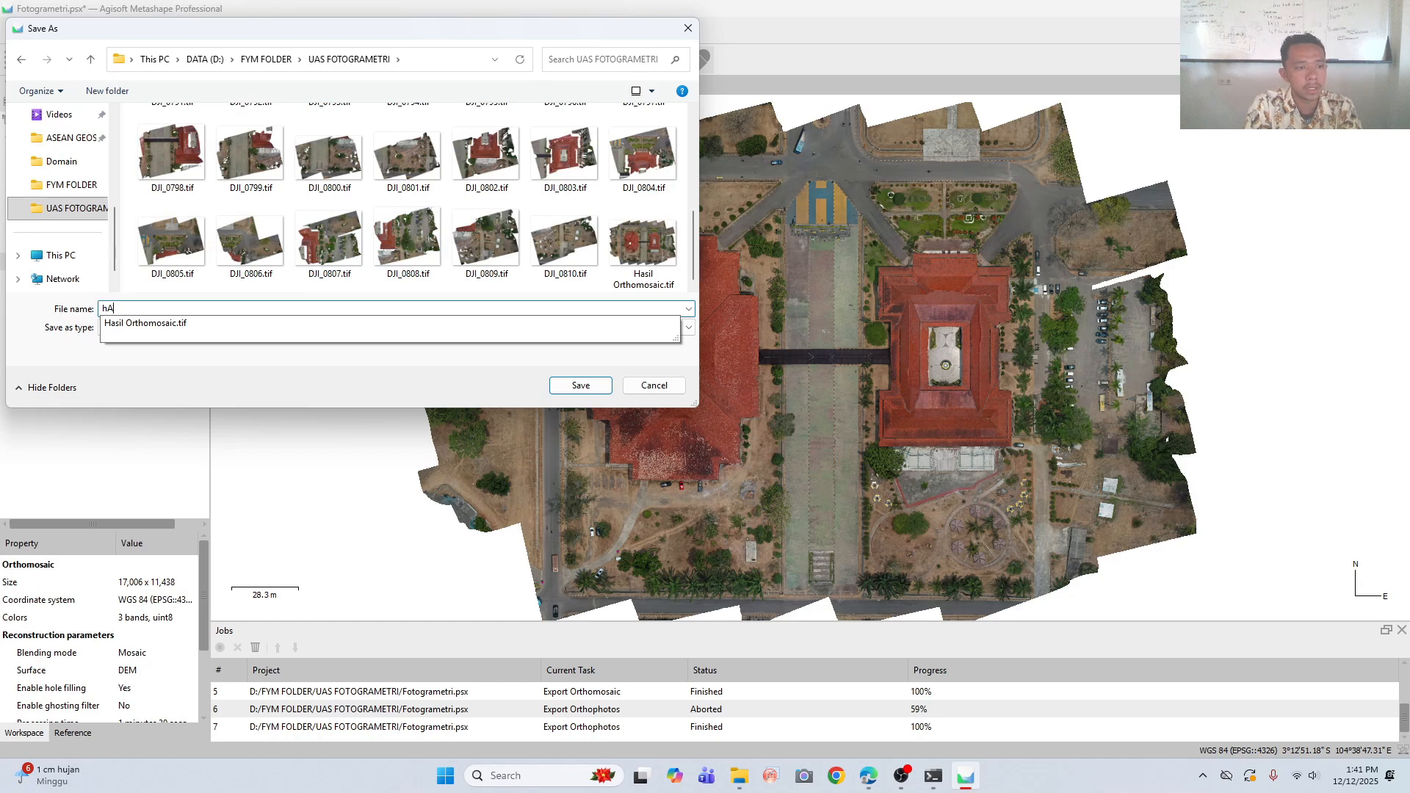
key(BackSpace)
key(BackSpace)
text(HAS)
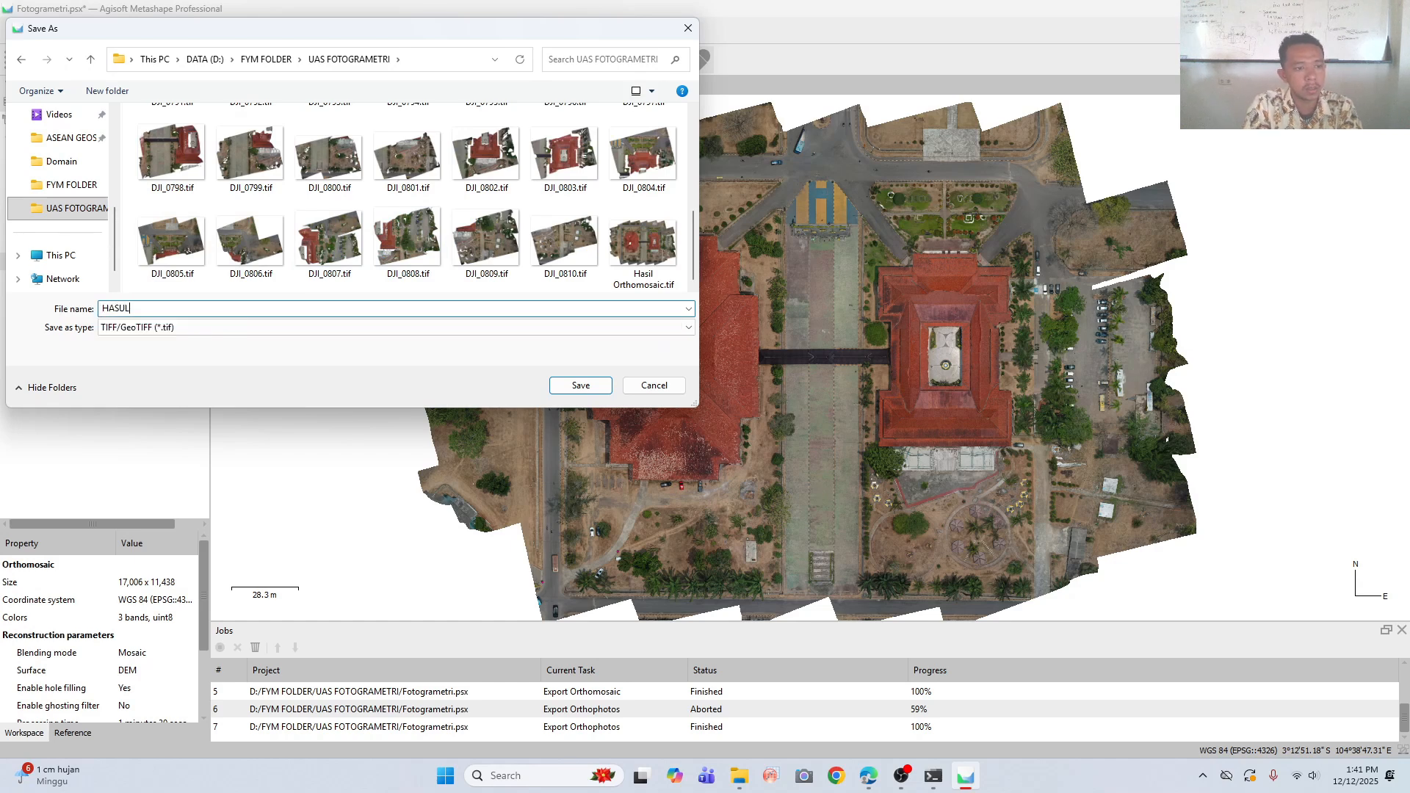
text(IL P)
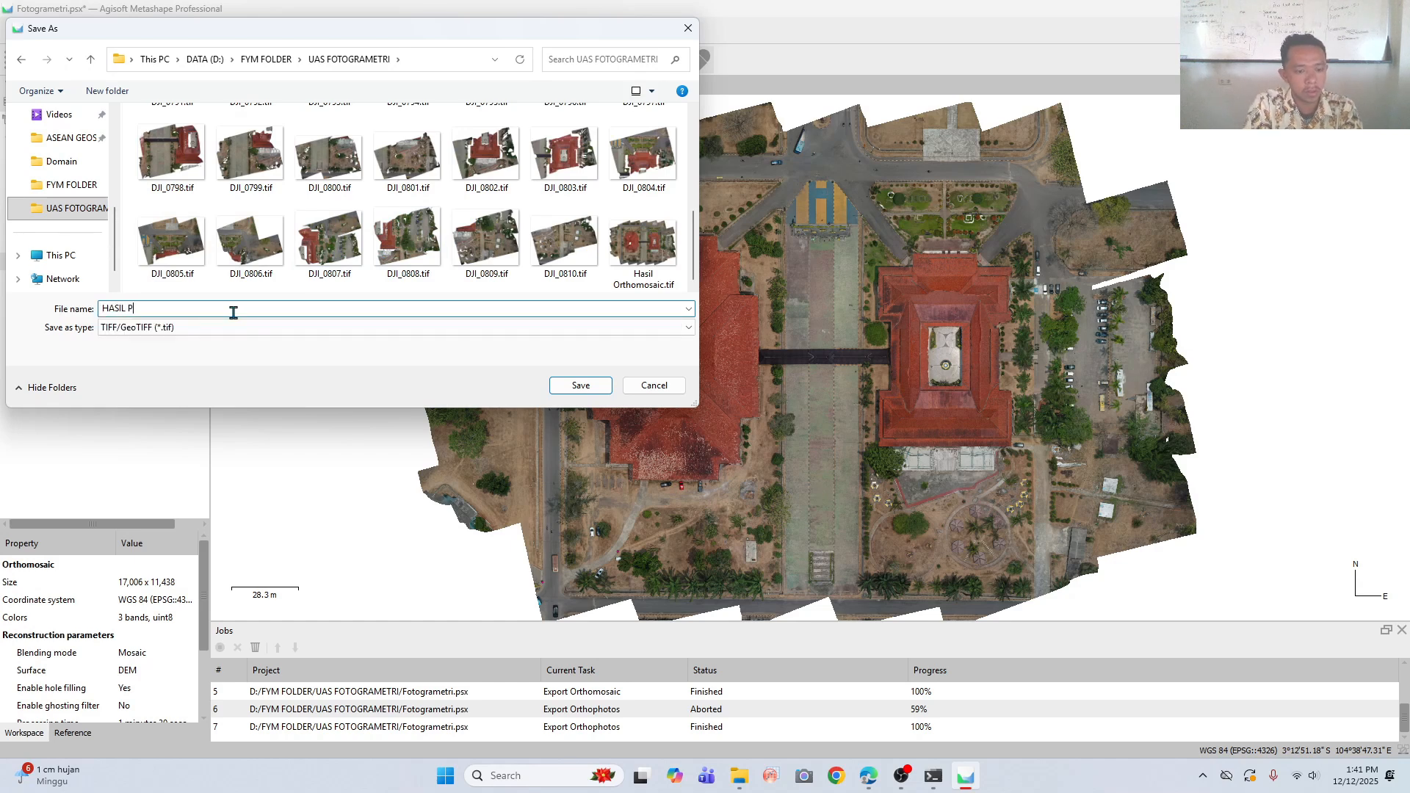
key(BackSpace)
text(ORTH)
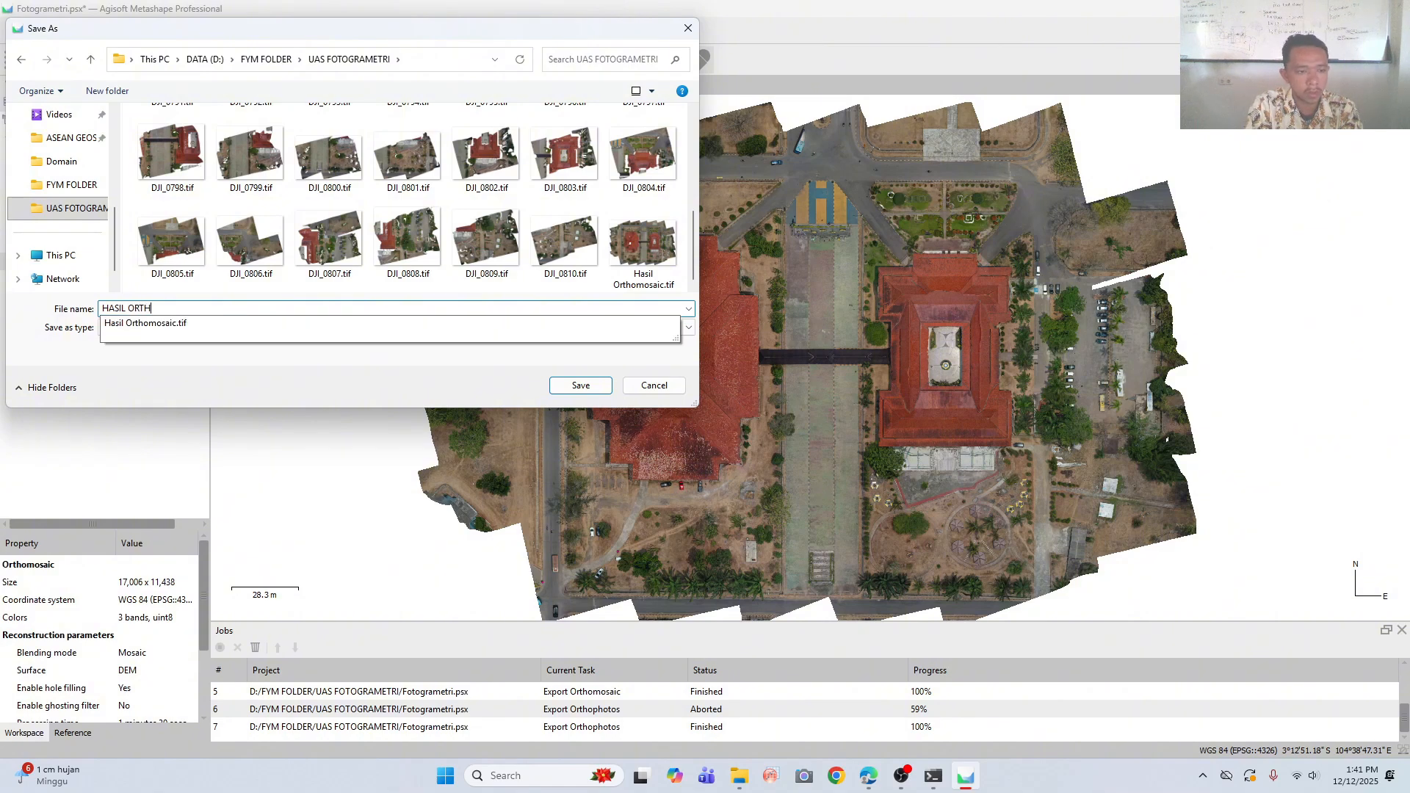
text(OMOSAICD)
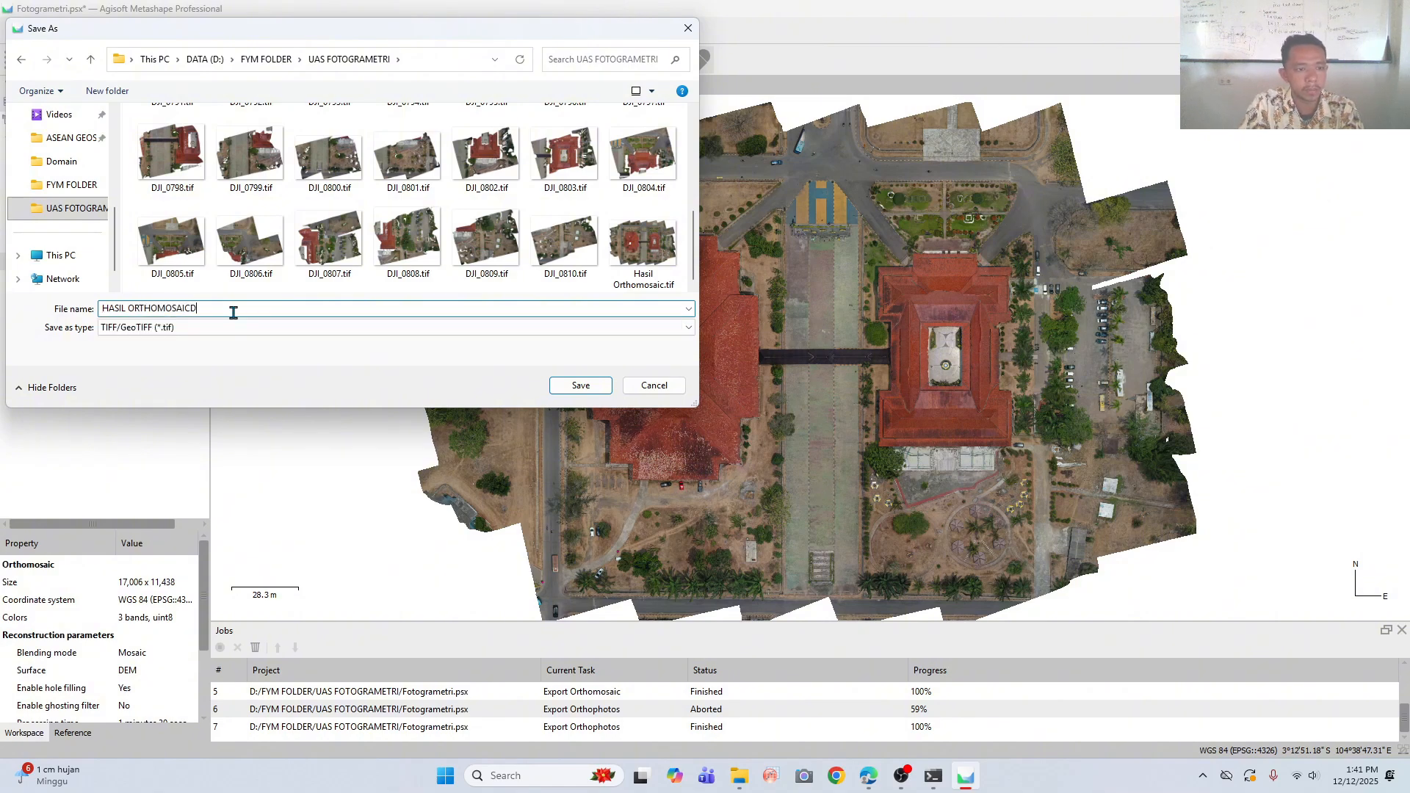
key(BackSpace)
text(BARU)
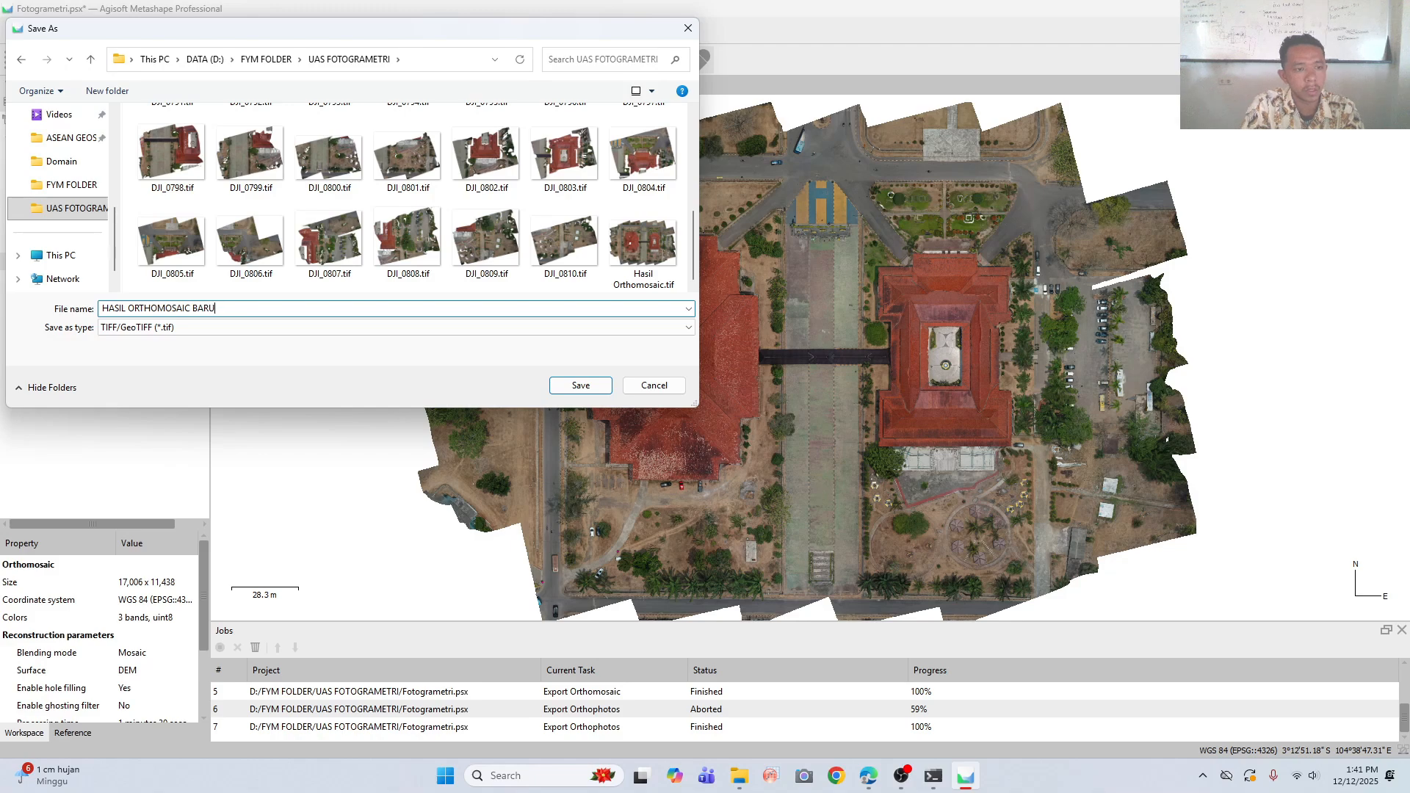
key(Return)
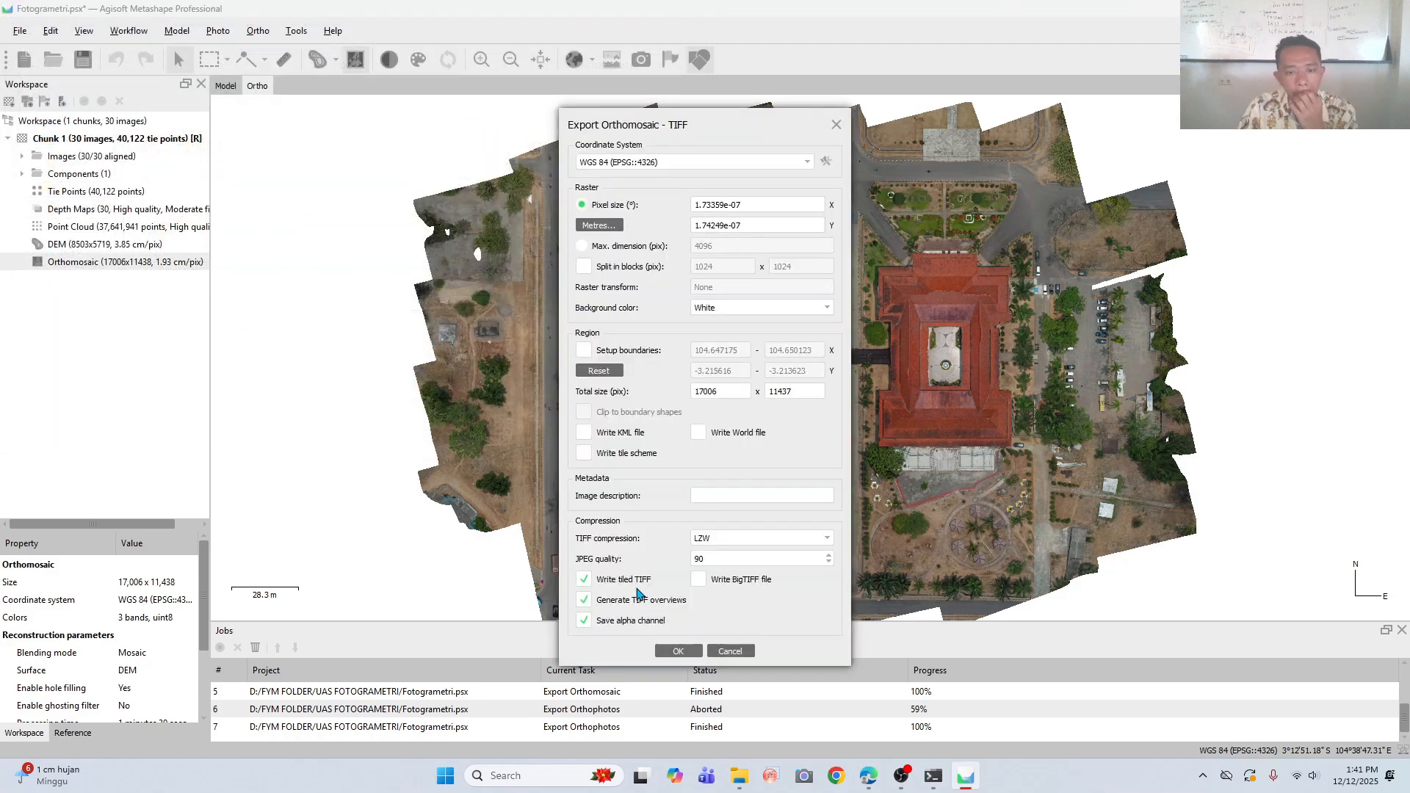
click(680, 650)
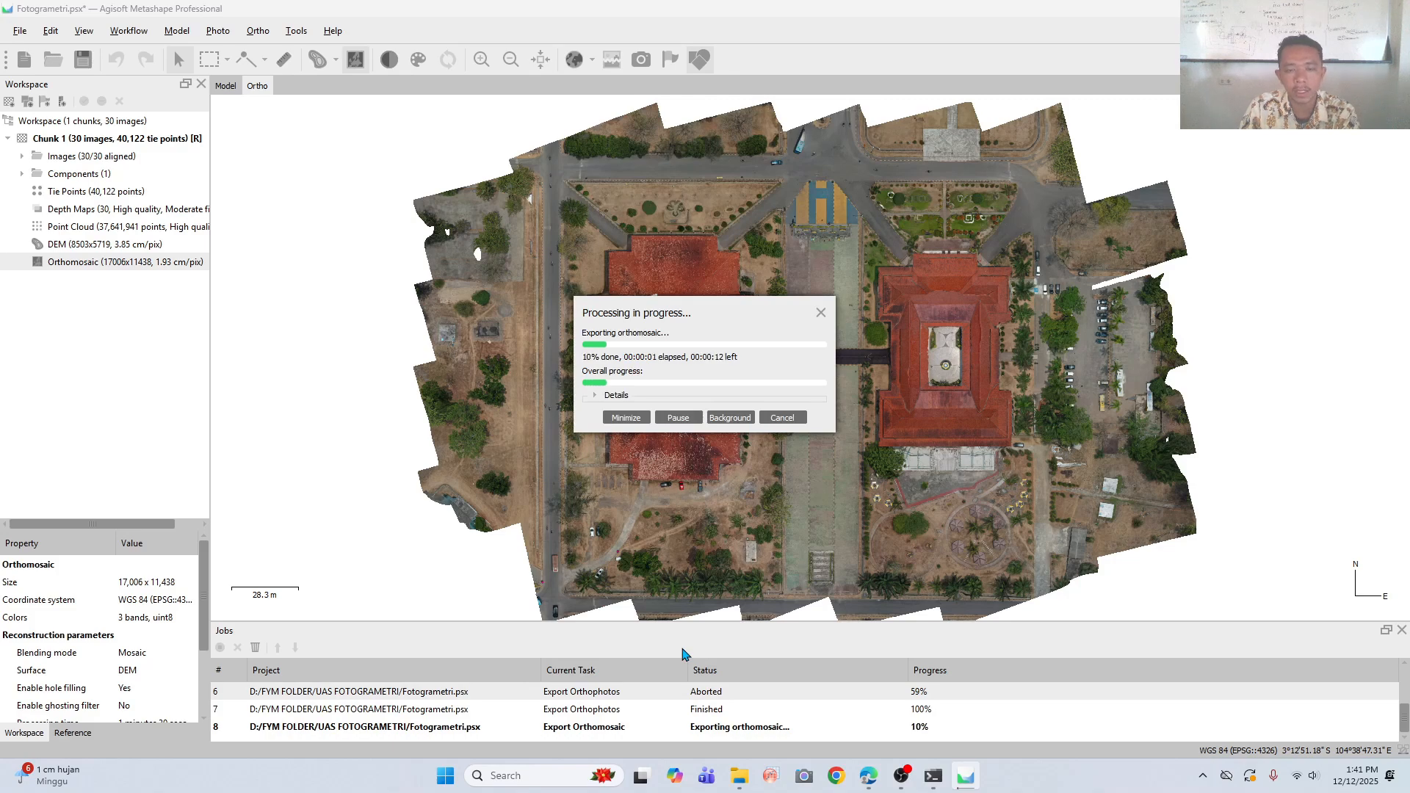
click(901, 775)
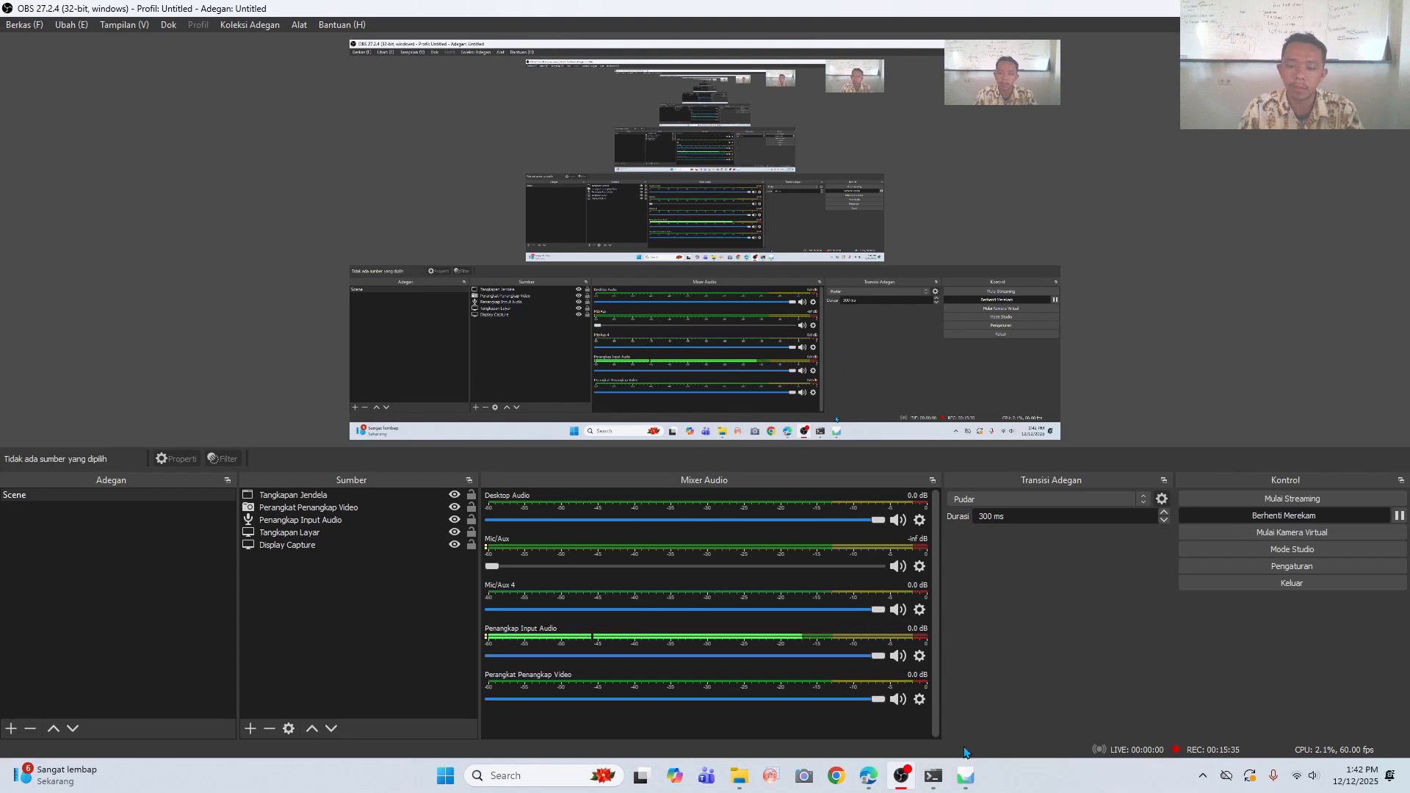
click(965, 775)
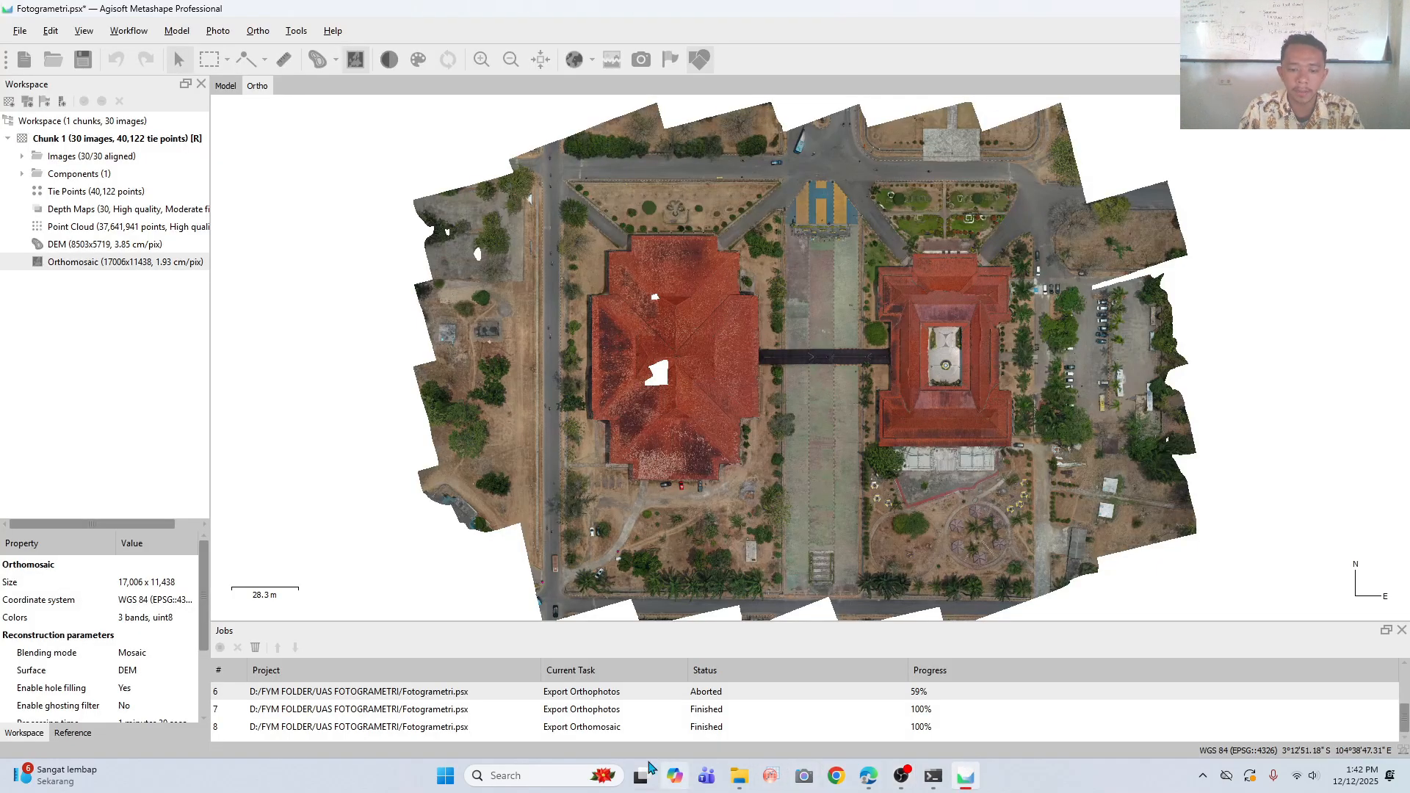
- Find ArcMap 10.8 on the computer, launch it and switch to its untitled map
click(514, 784)
text(ARC)
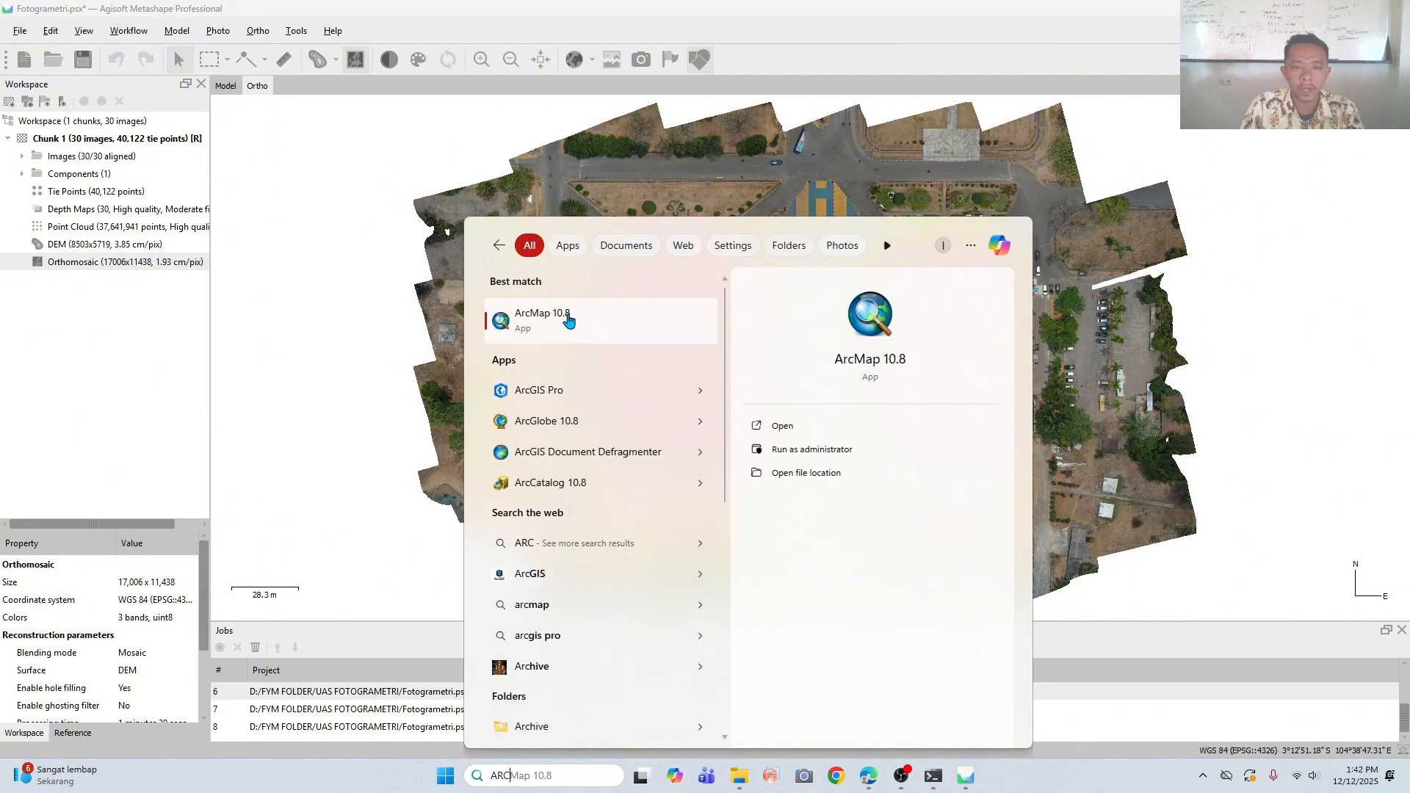
click(565, 320)
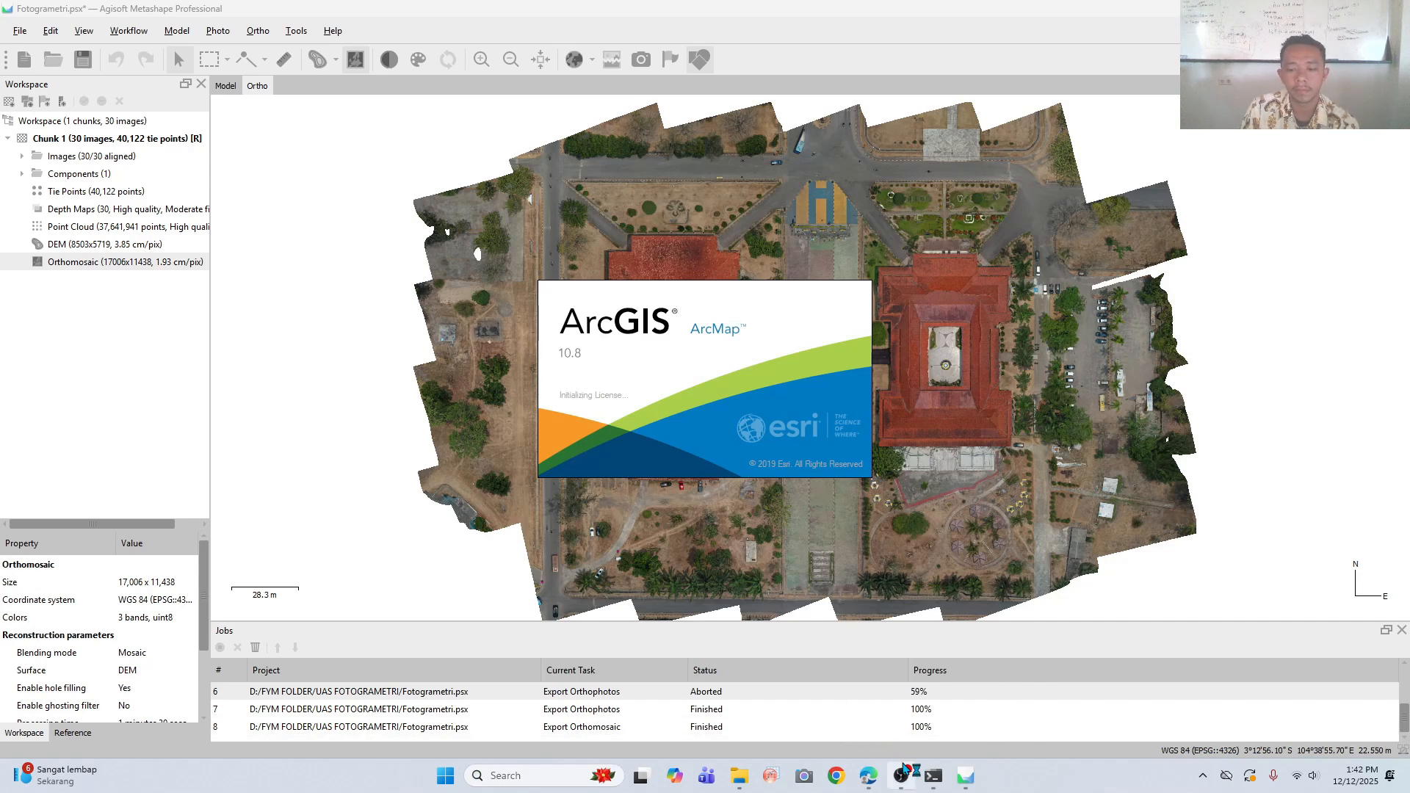
click(901, 775)
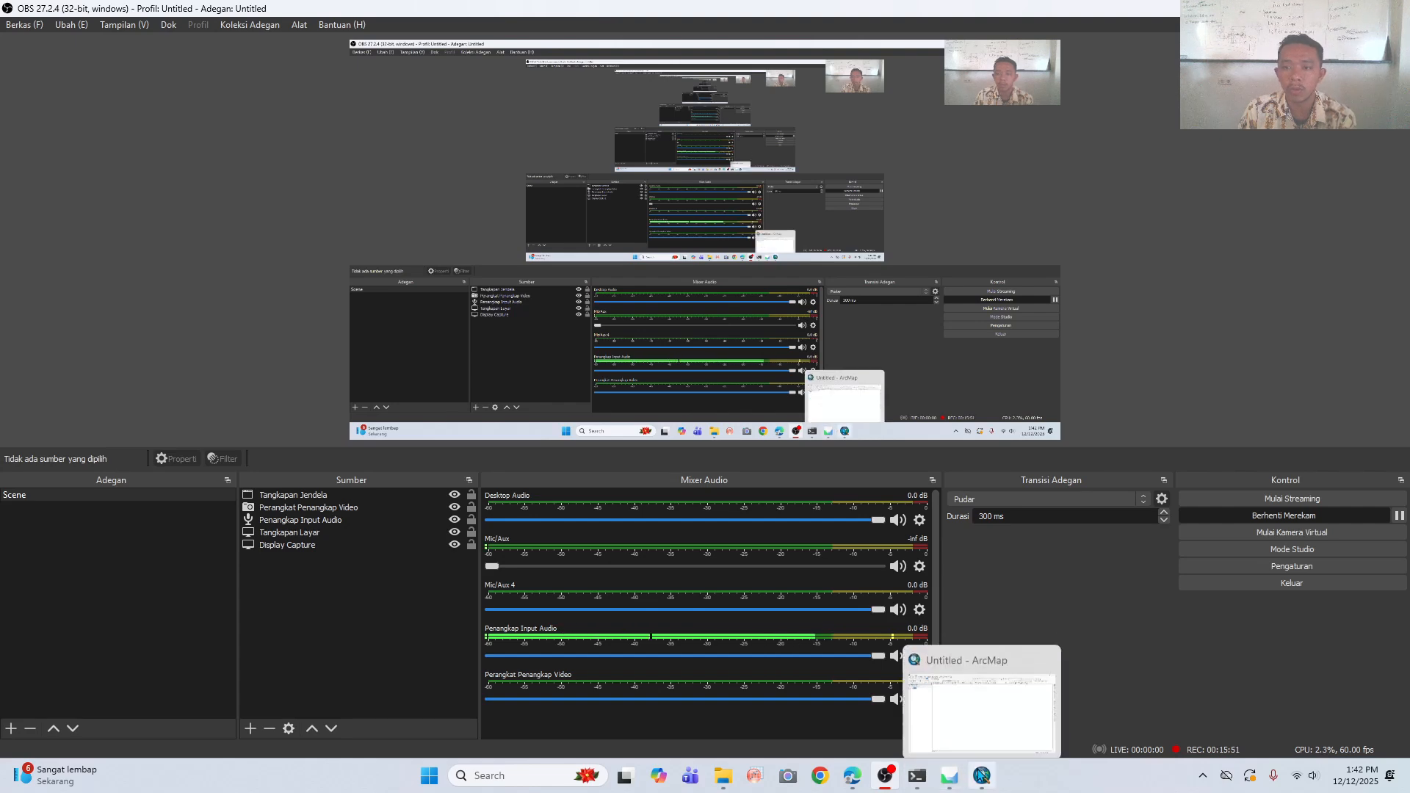
click(981, 774)
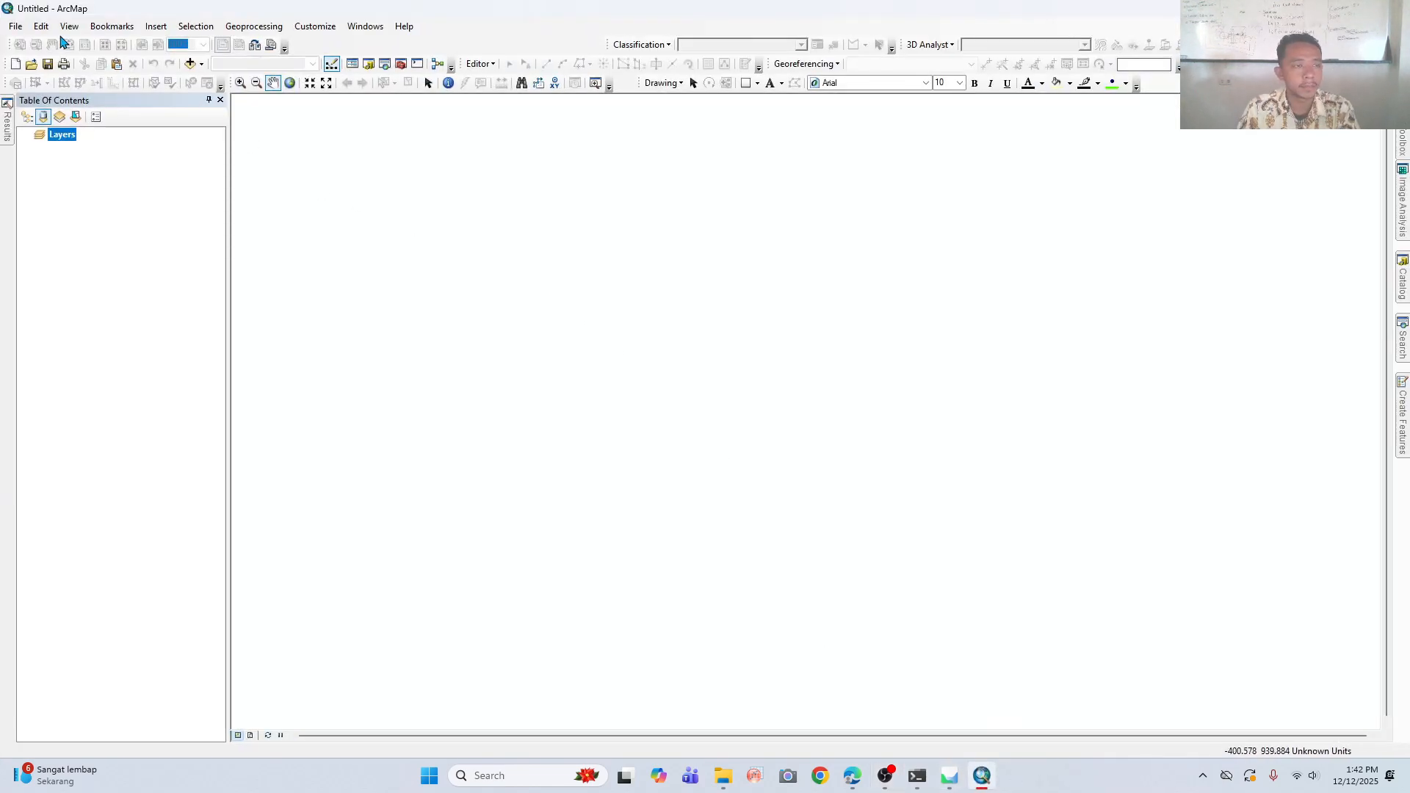
- Add the raster HASIL ORTHOMOSAIC BARU.tif from the UAS FOTOGRAMETRI folder to the map
click(189, 63)
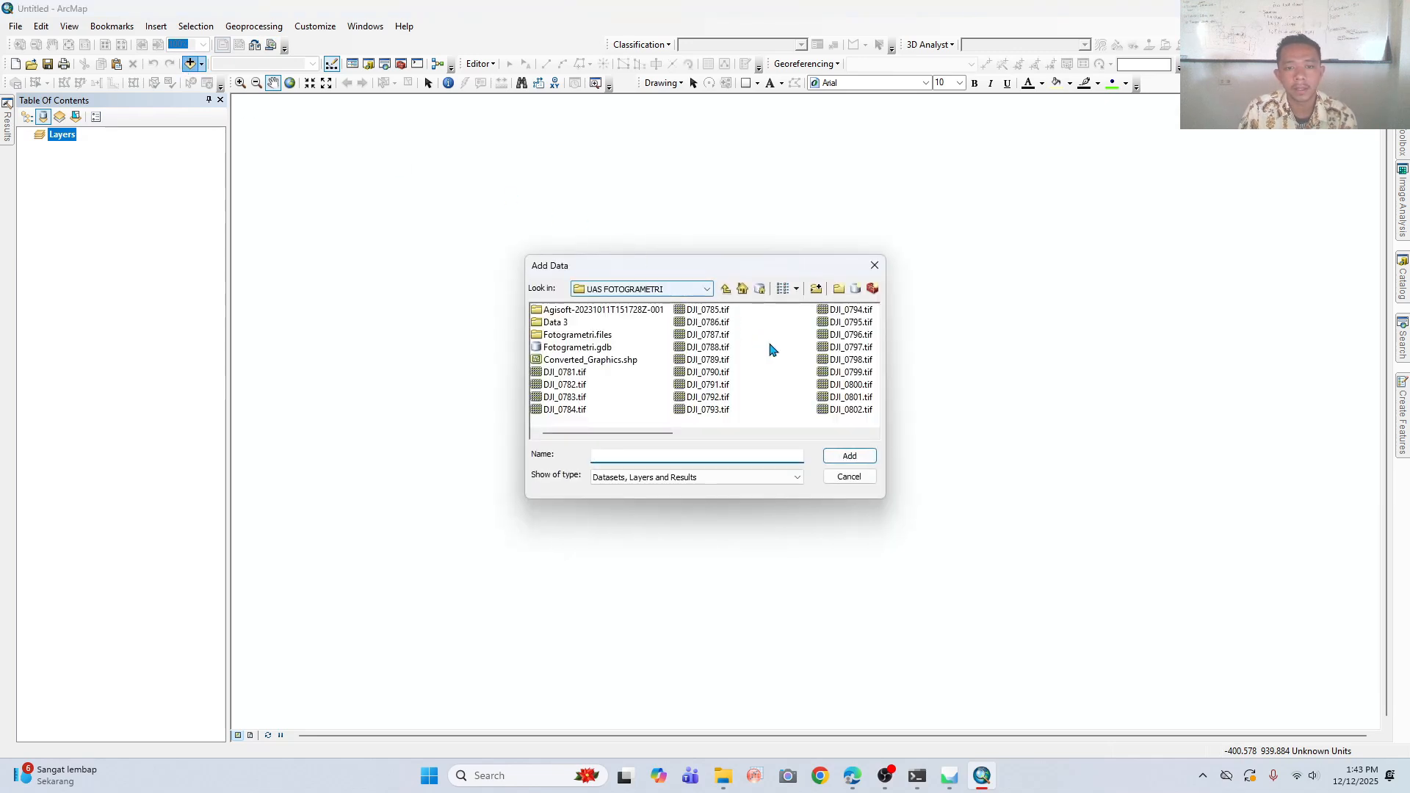
click(872, 435)
click(872, 435)
click(872, 434)
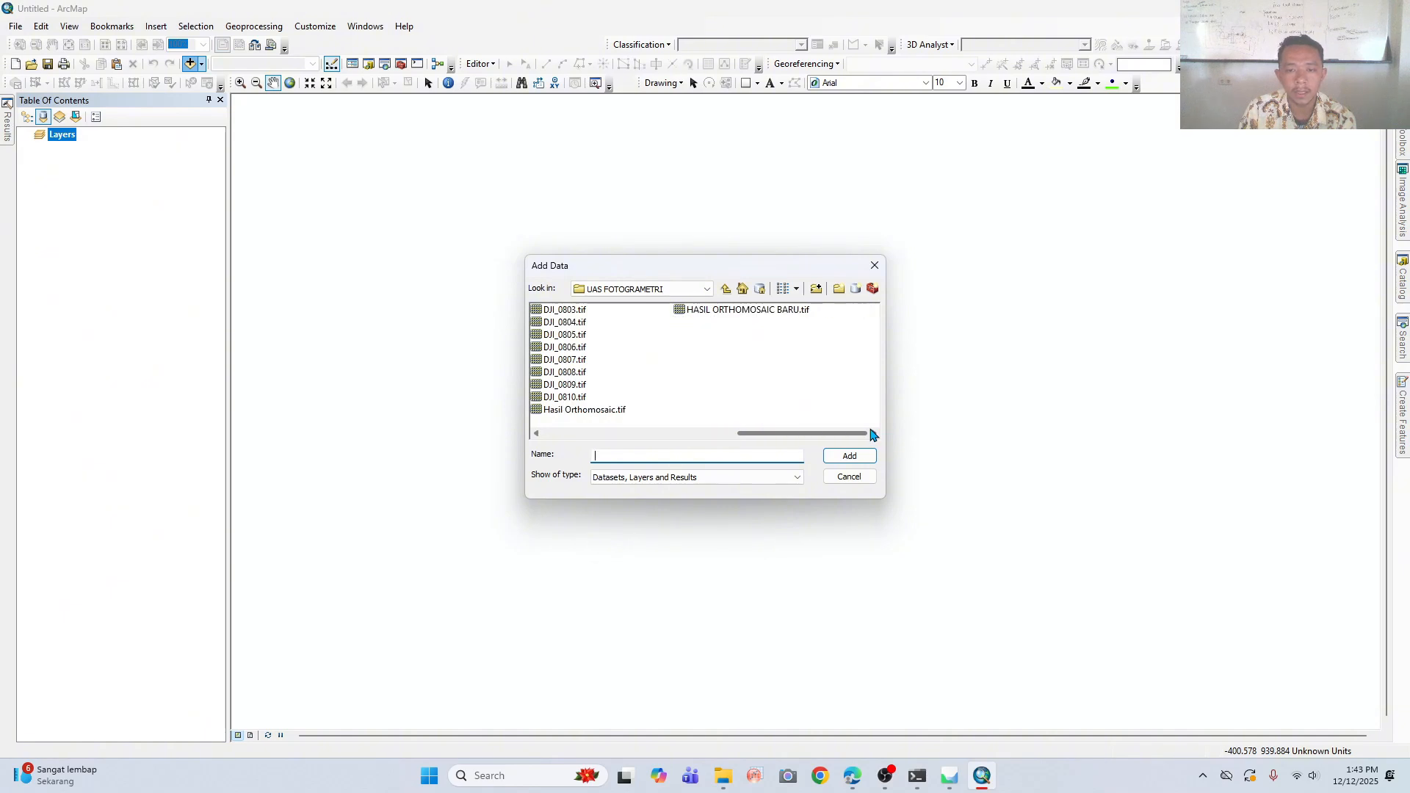
click(747, 309)
click(849, 456)
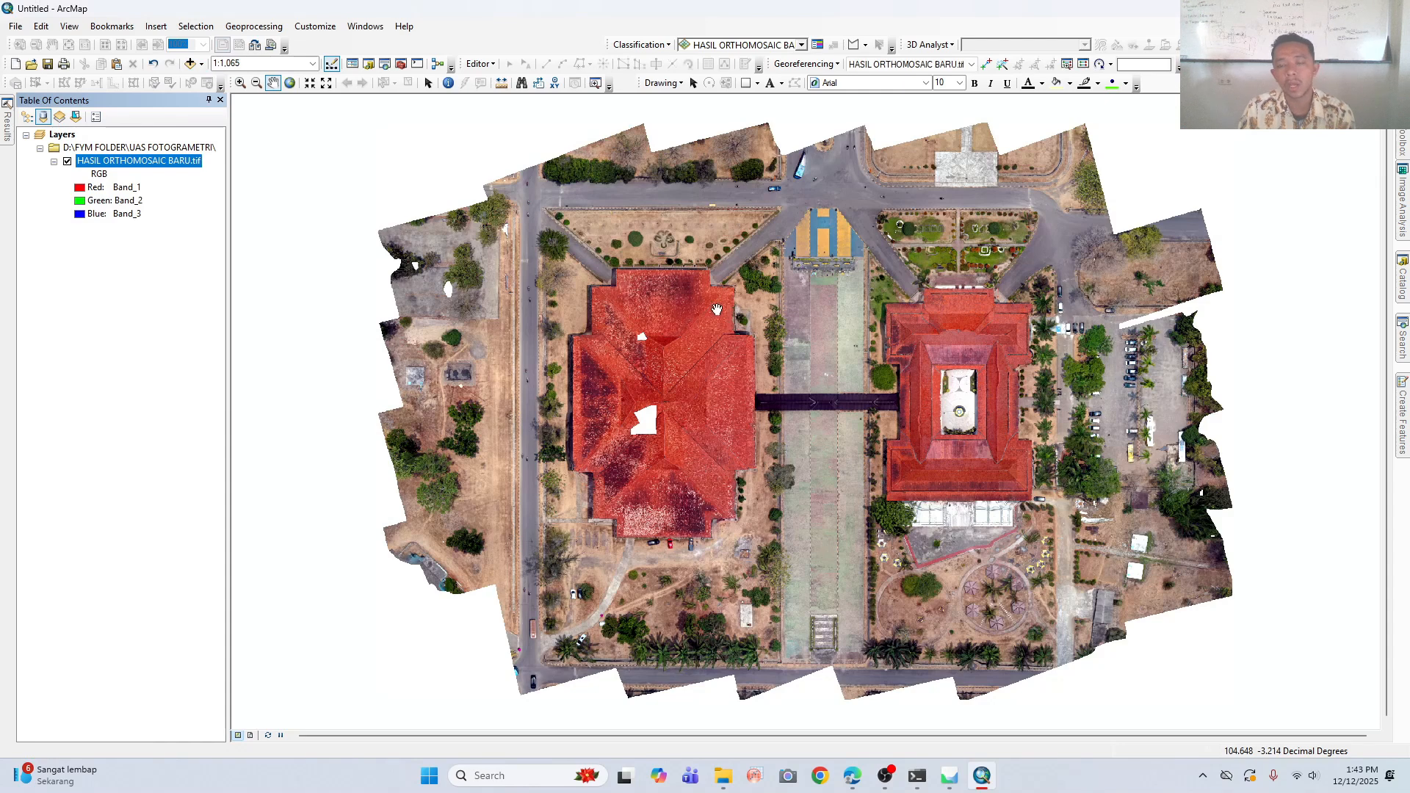
- Draw a rectangle graphic over the two red-roofed buildings and fine-tune its edges against the surrounding roads
drag(740, 390, 671, 413)
drag(756, 482, 778, 472)
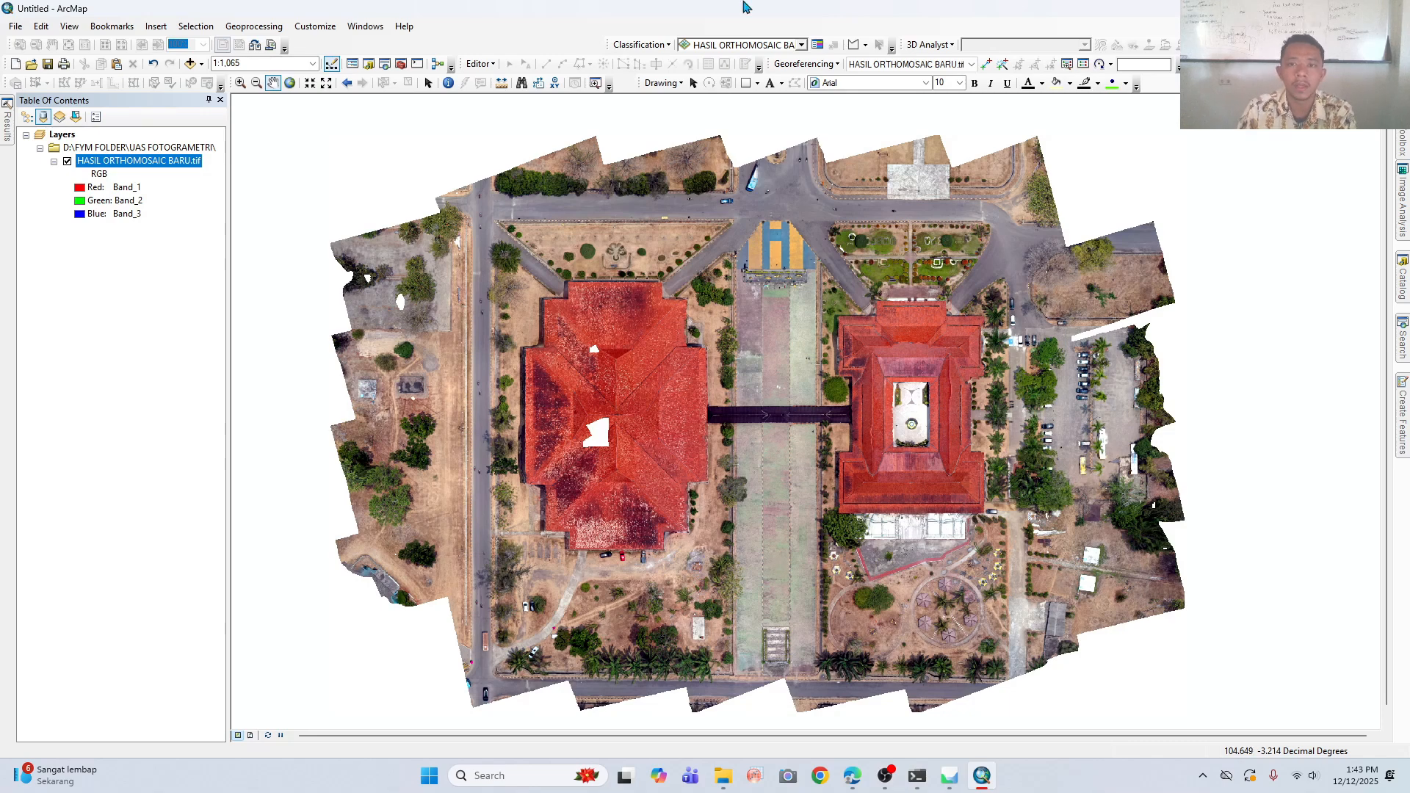
click(746, 83)
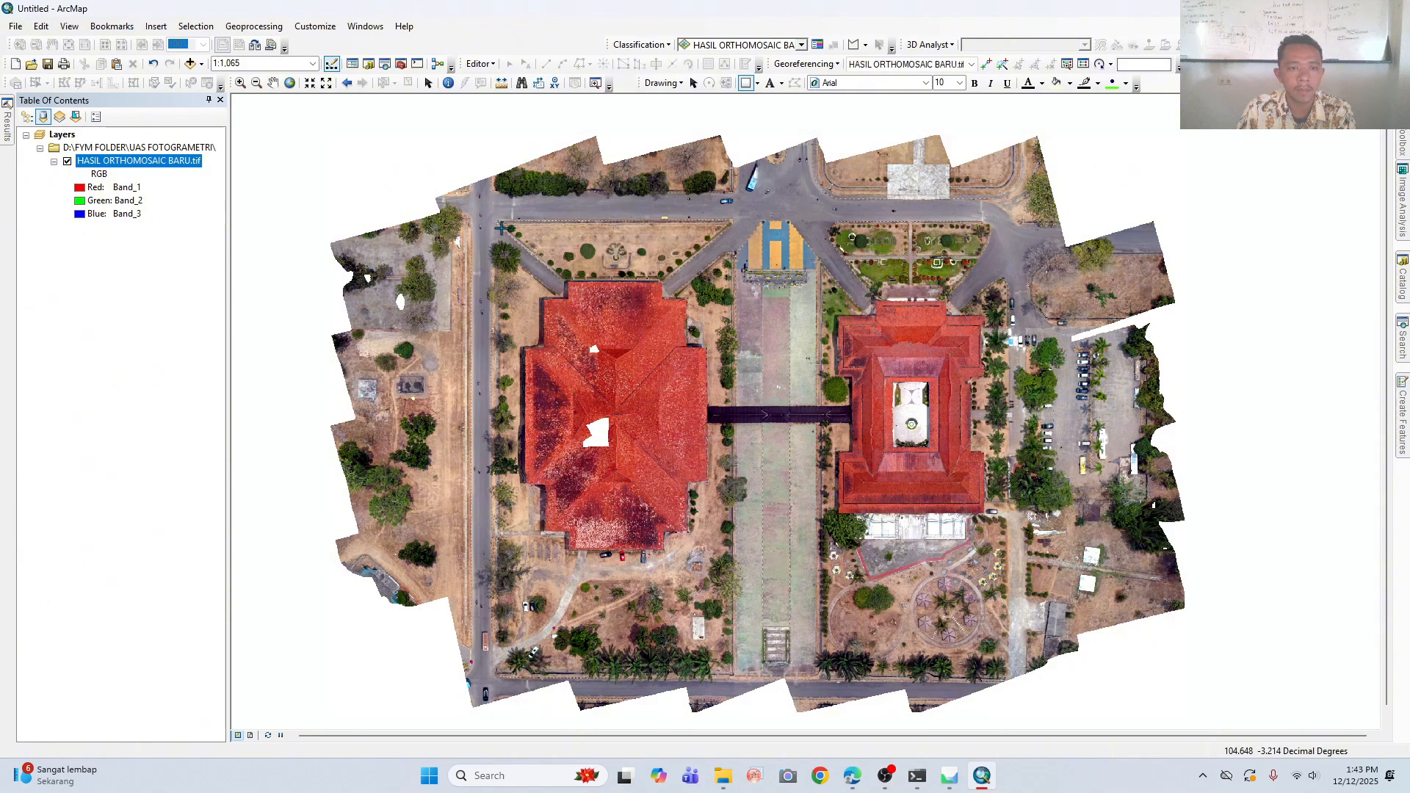
drag(497, 222, 1003, 578)
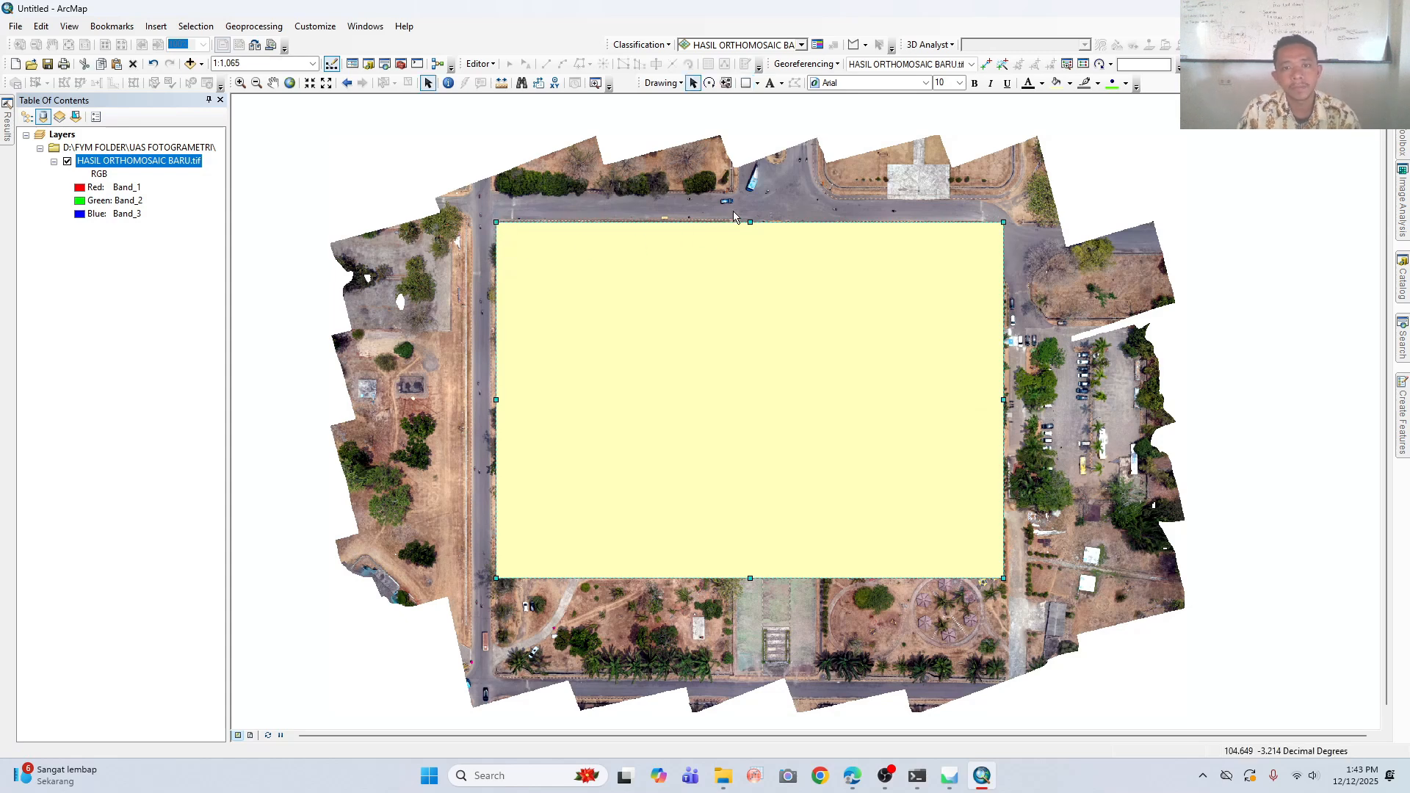
mouse_move(749, 222)
mouse_down()
mouse_move(749, 251)
mouse_move(750, 225)
mouse_up()
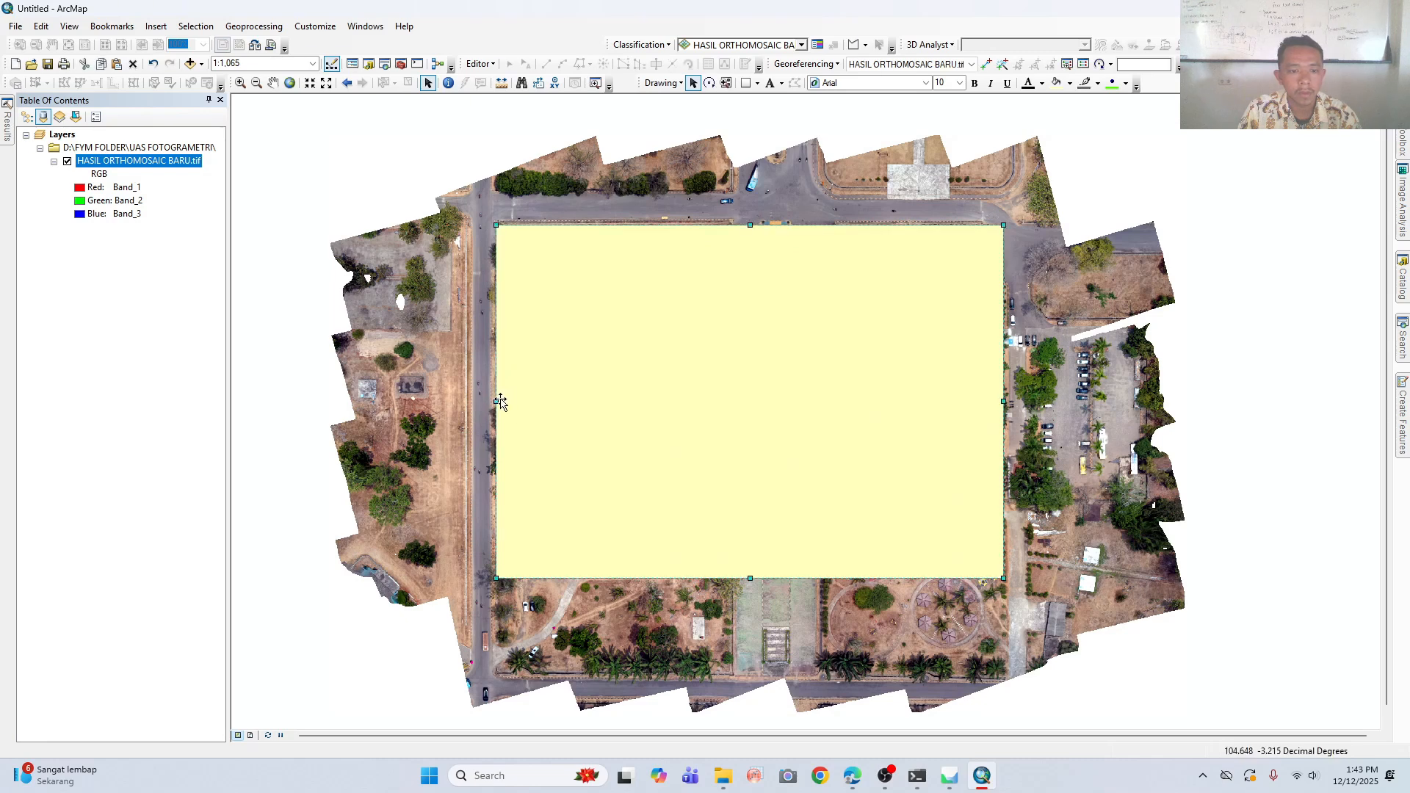
drag(498, 400, 494, 400)
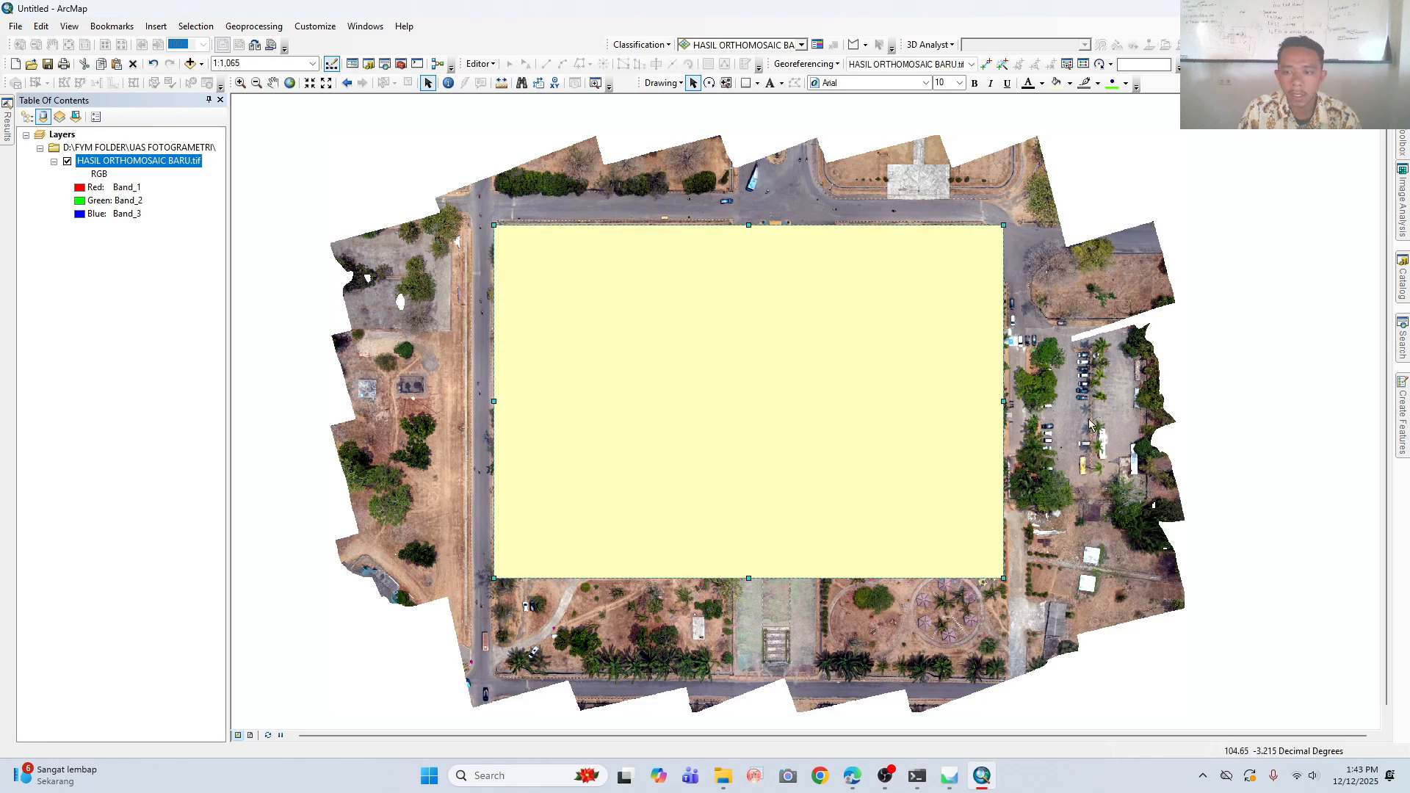
mouse_move(998, 403)
mouse_down()
mouse_move(951, 403)
mouse_move(1007, 403)
mouse_up()
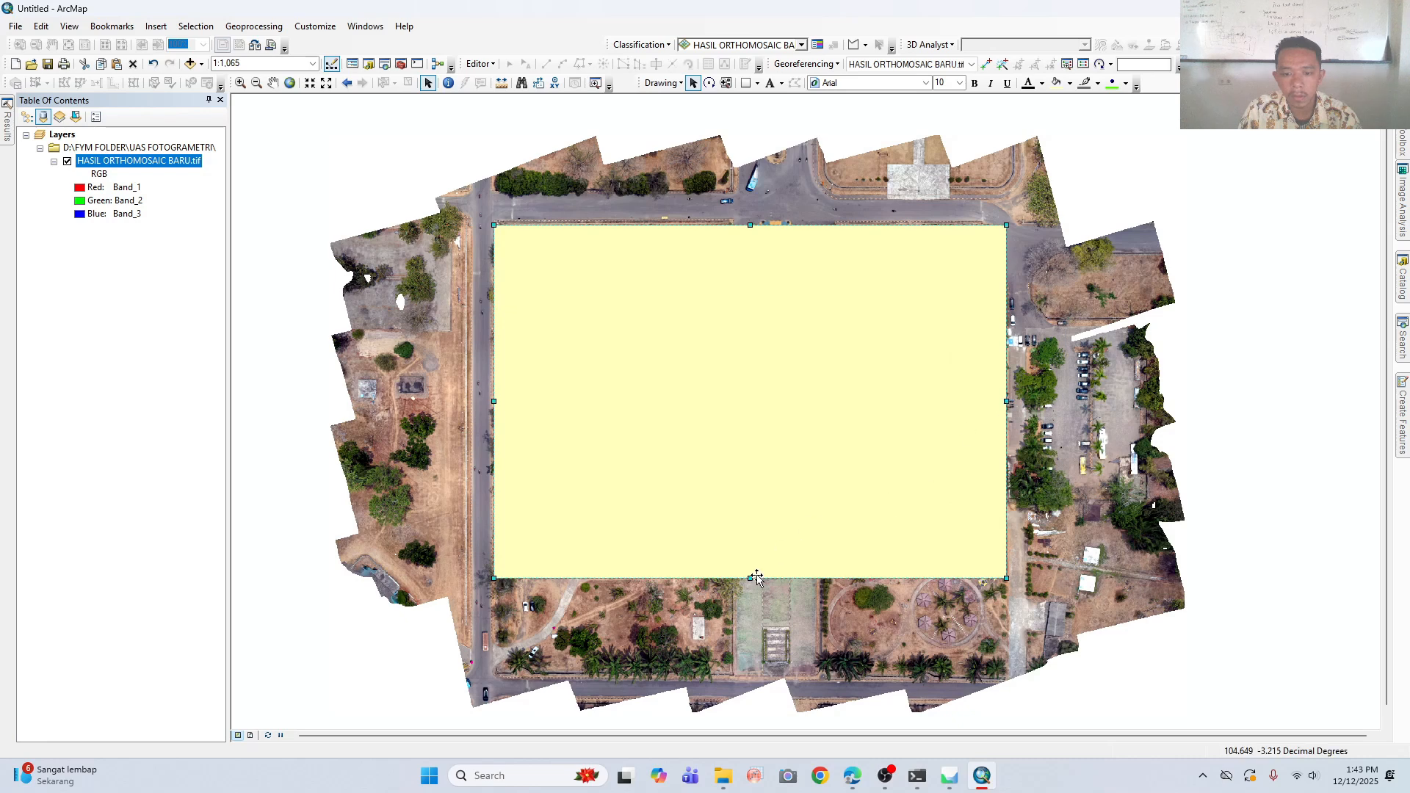
mouse_move(753, 578)
mouse_down()
mouse_move(750, 553)
mouse_move(749, 579)
mouse_up()
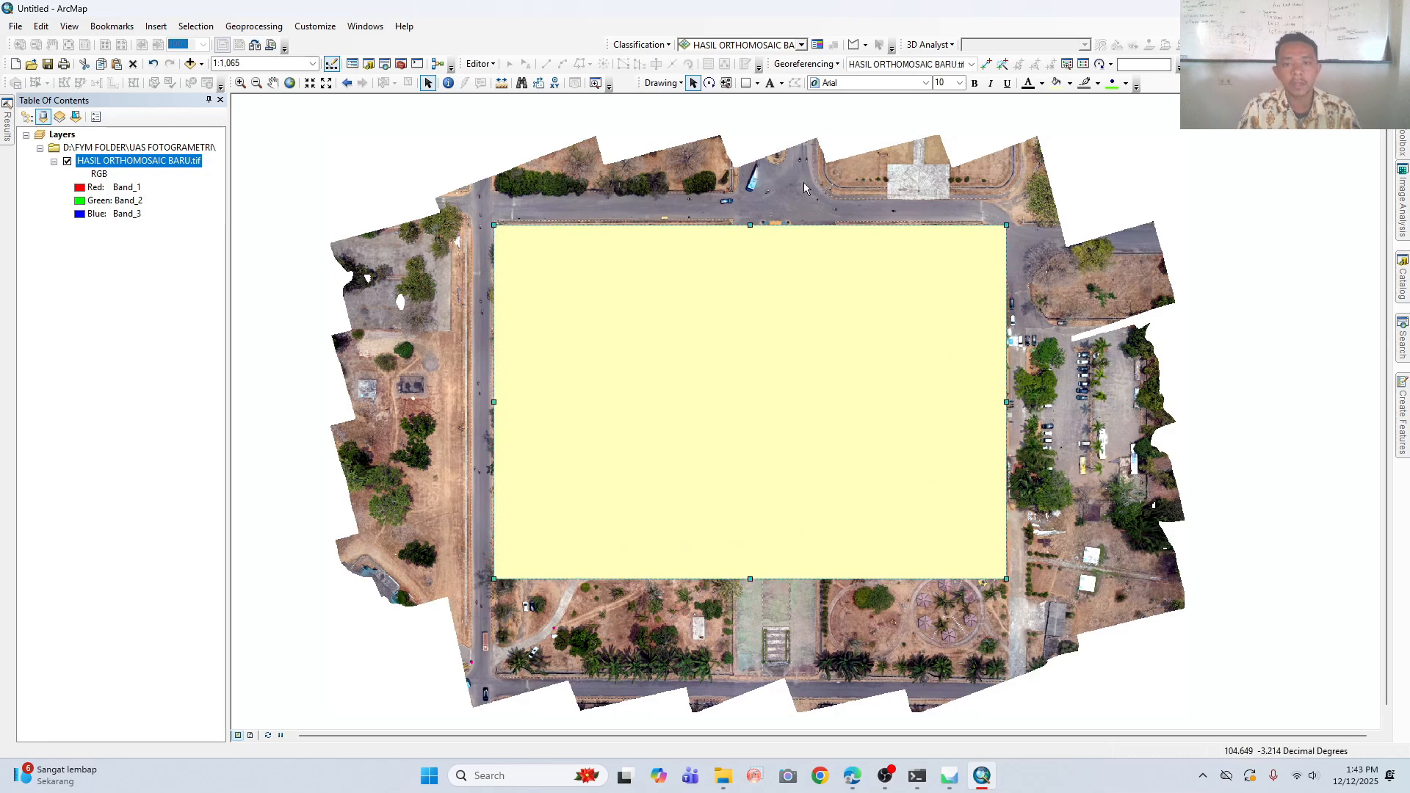
- Start converting the rectangle graphic to a feature, with Hasil_CLIP.shp in the UAS FOTOGRAMETRI folder as the output shapefile
click(671, 84)
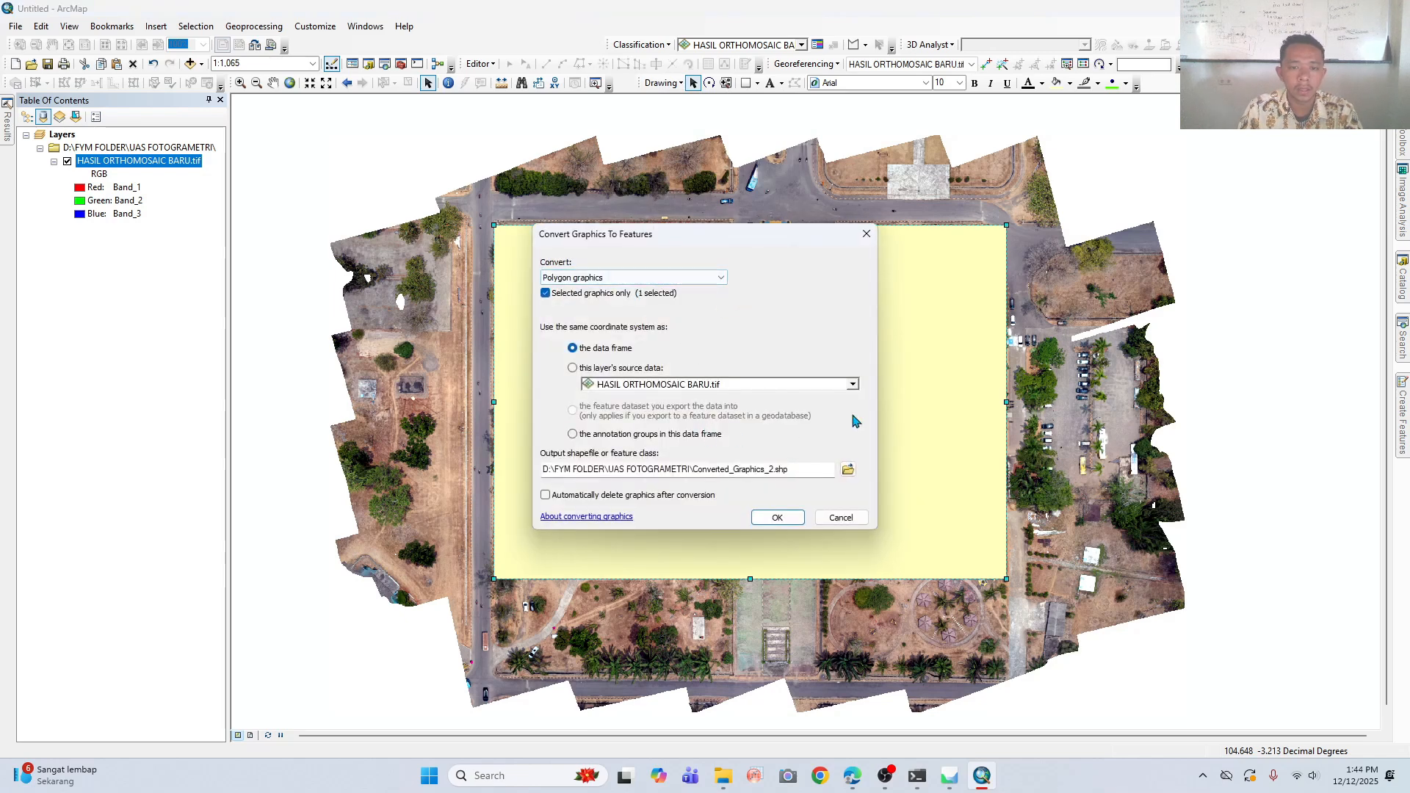
click(849, 471)
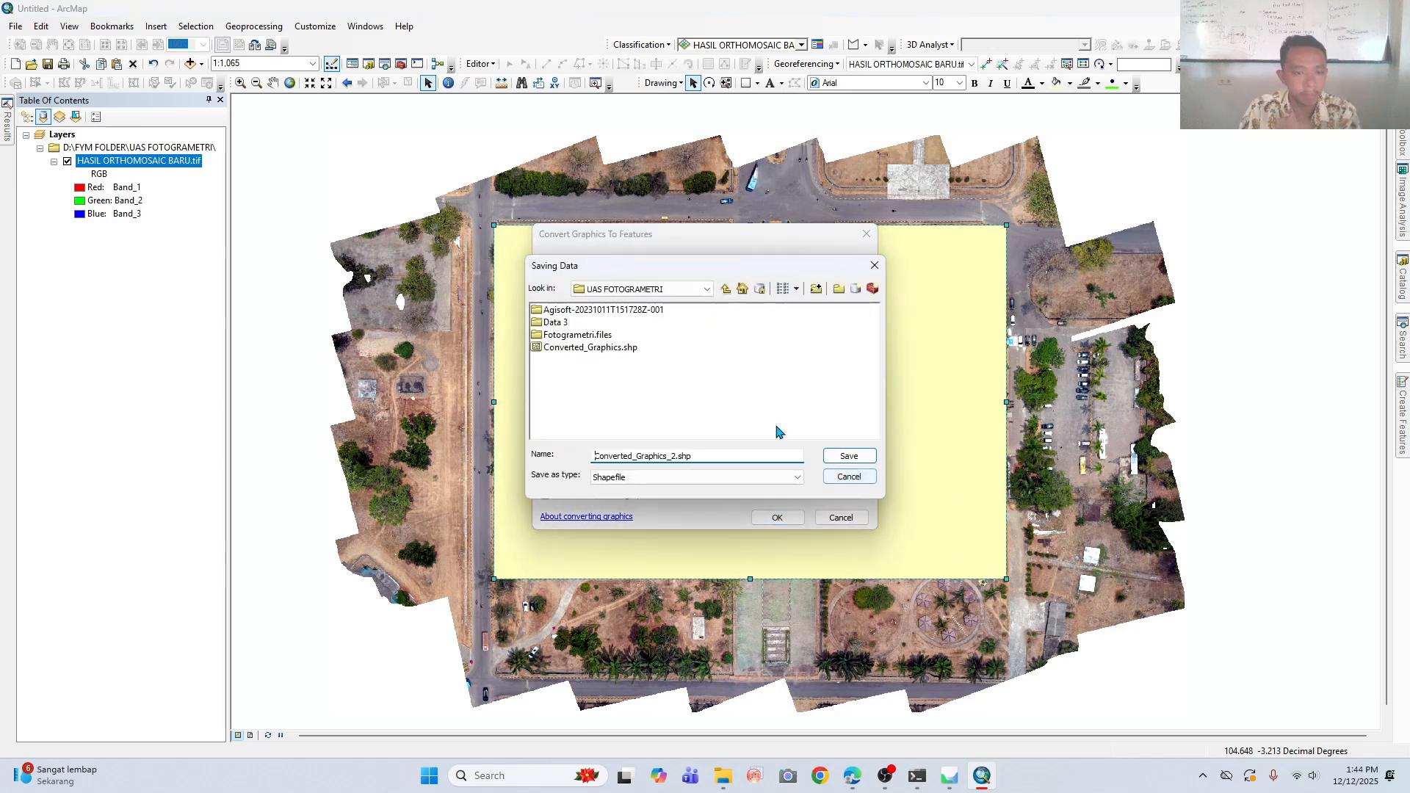
drag(724, 456, 562, 454)
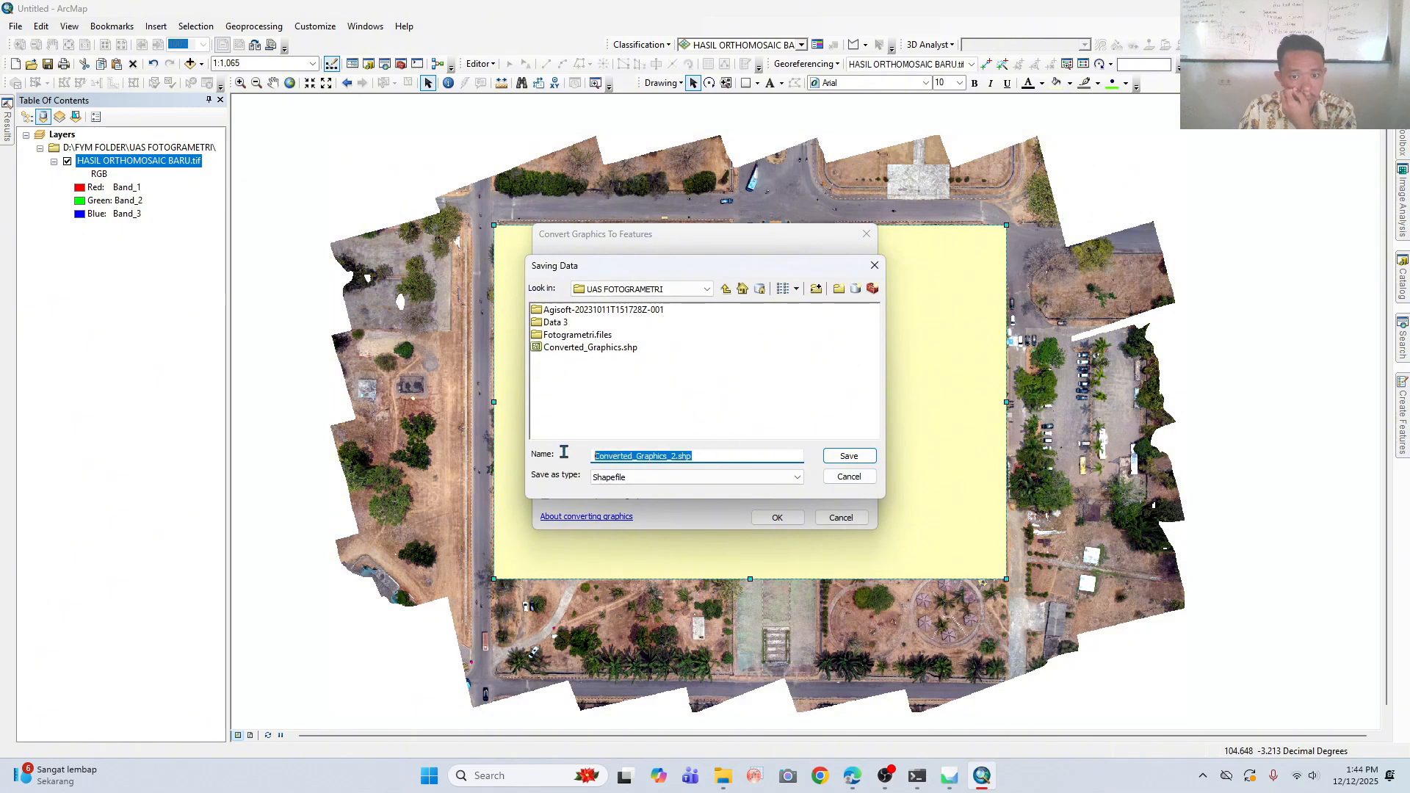
text(H)
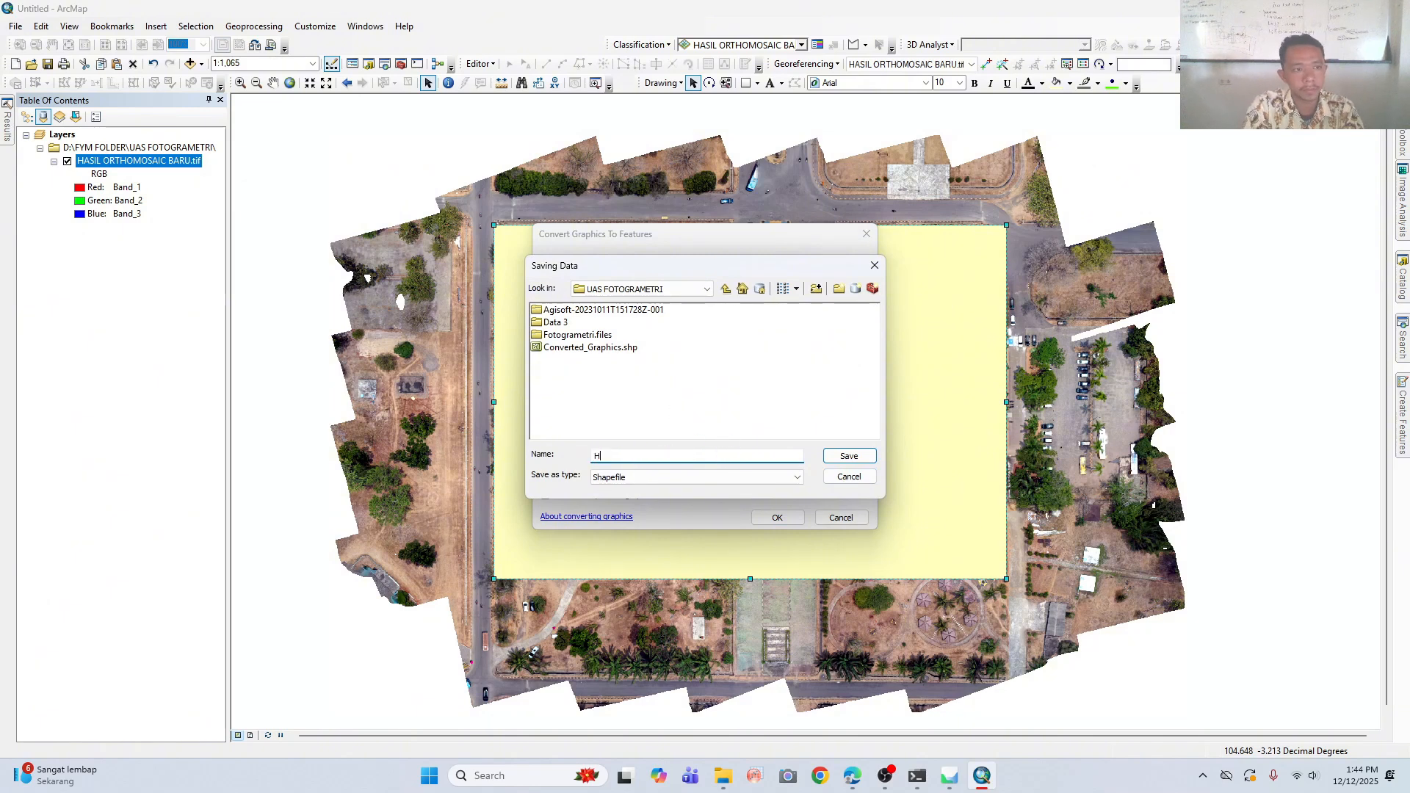
text(asul)
key(BackSpace)
key(BackSpace)
text(i)
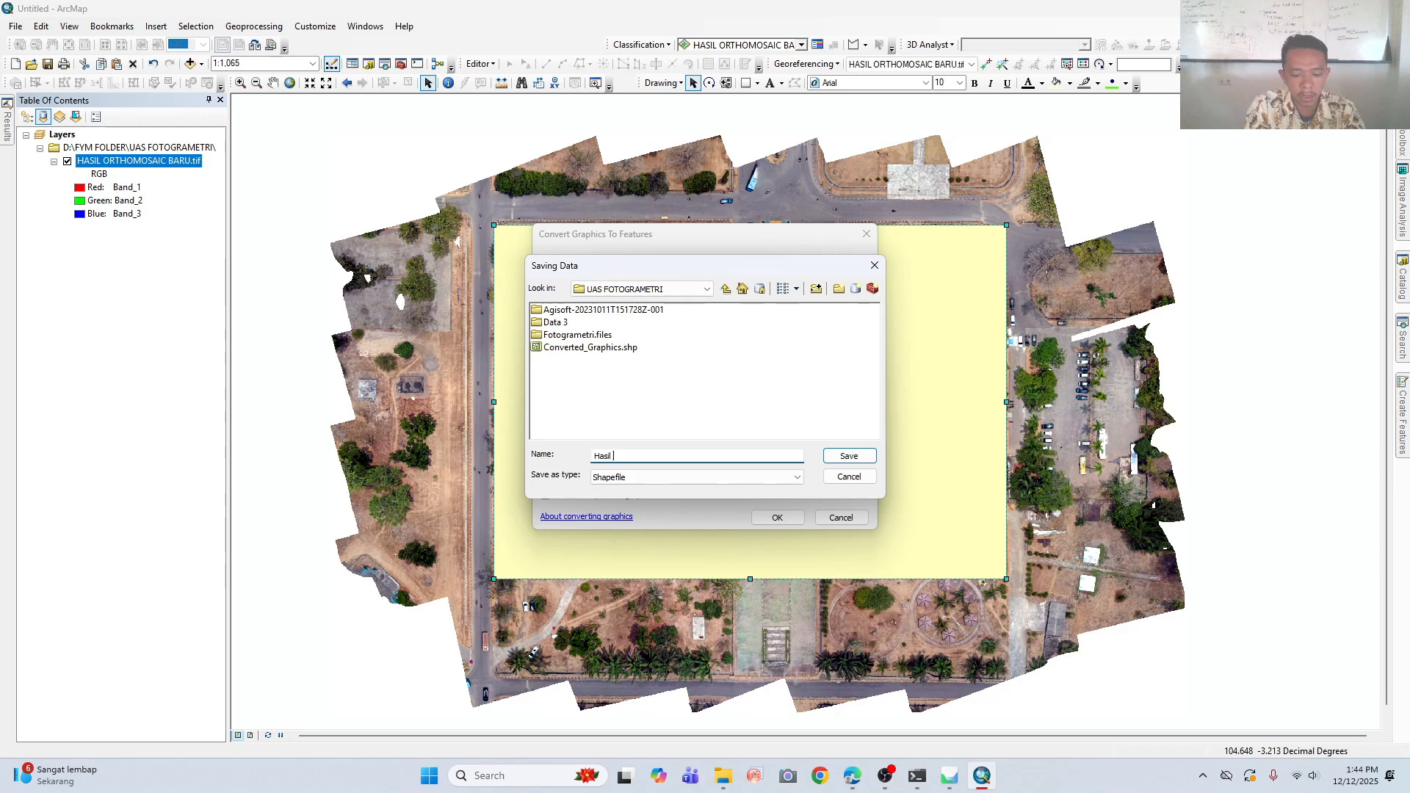
text(l_)
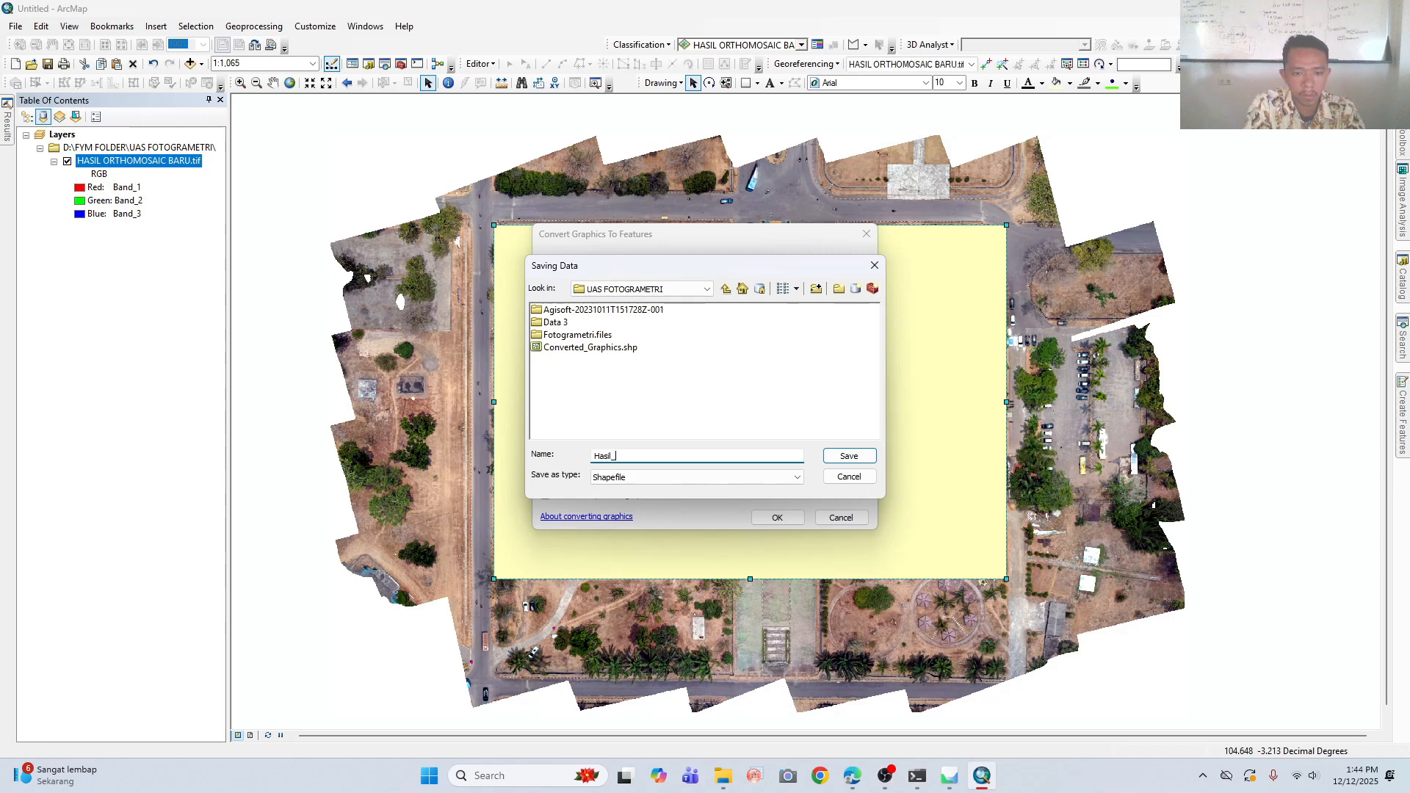
text(CLIP)
key(Return)
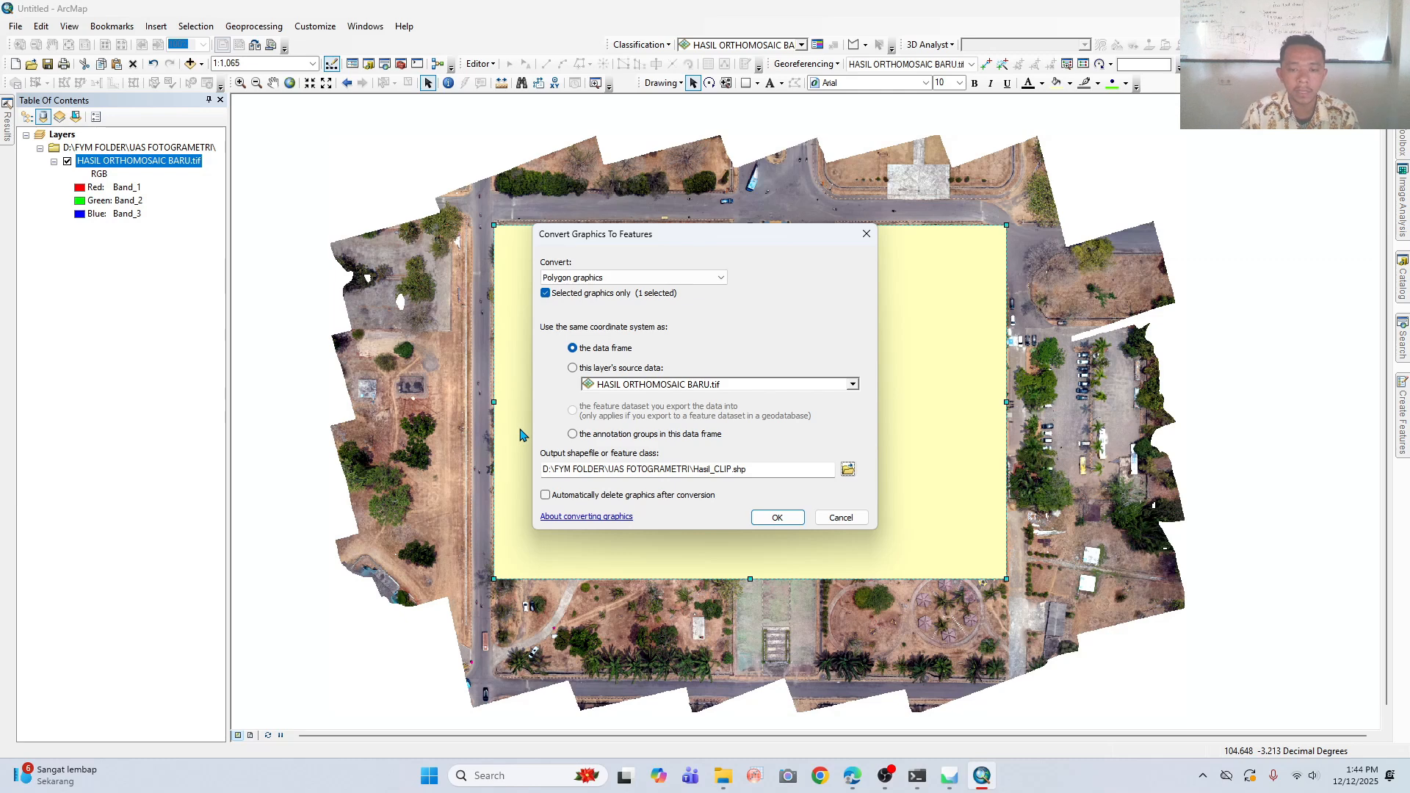
- Enable automatic deletion of graphics after conversion, run the conversion and add the exported shapefile to the map as a layer
click(545, 496)
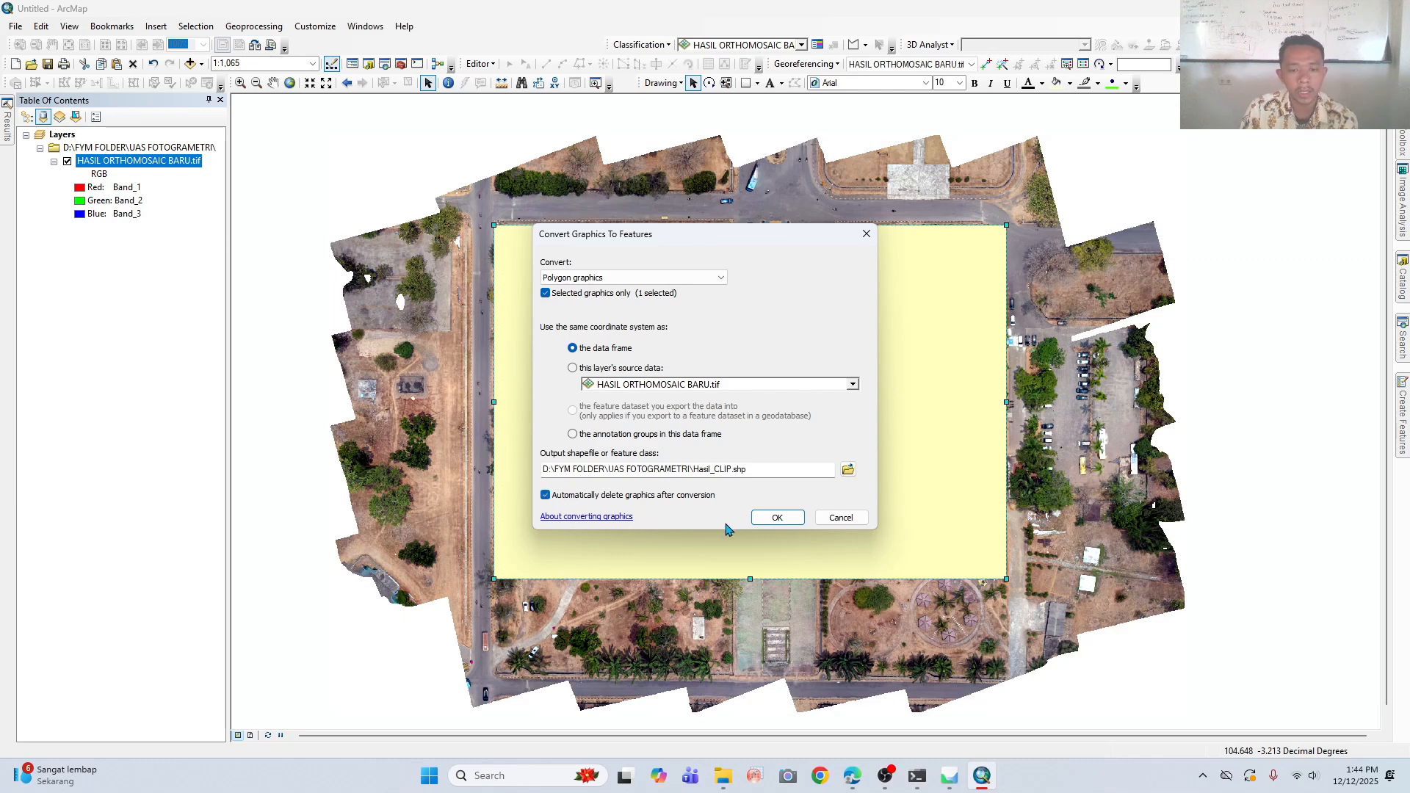
click(777, 518)
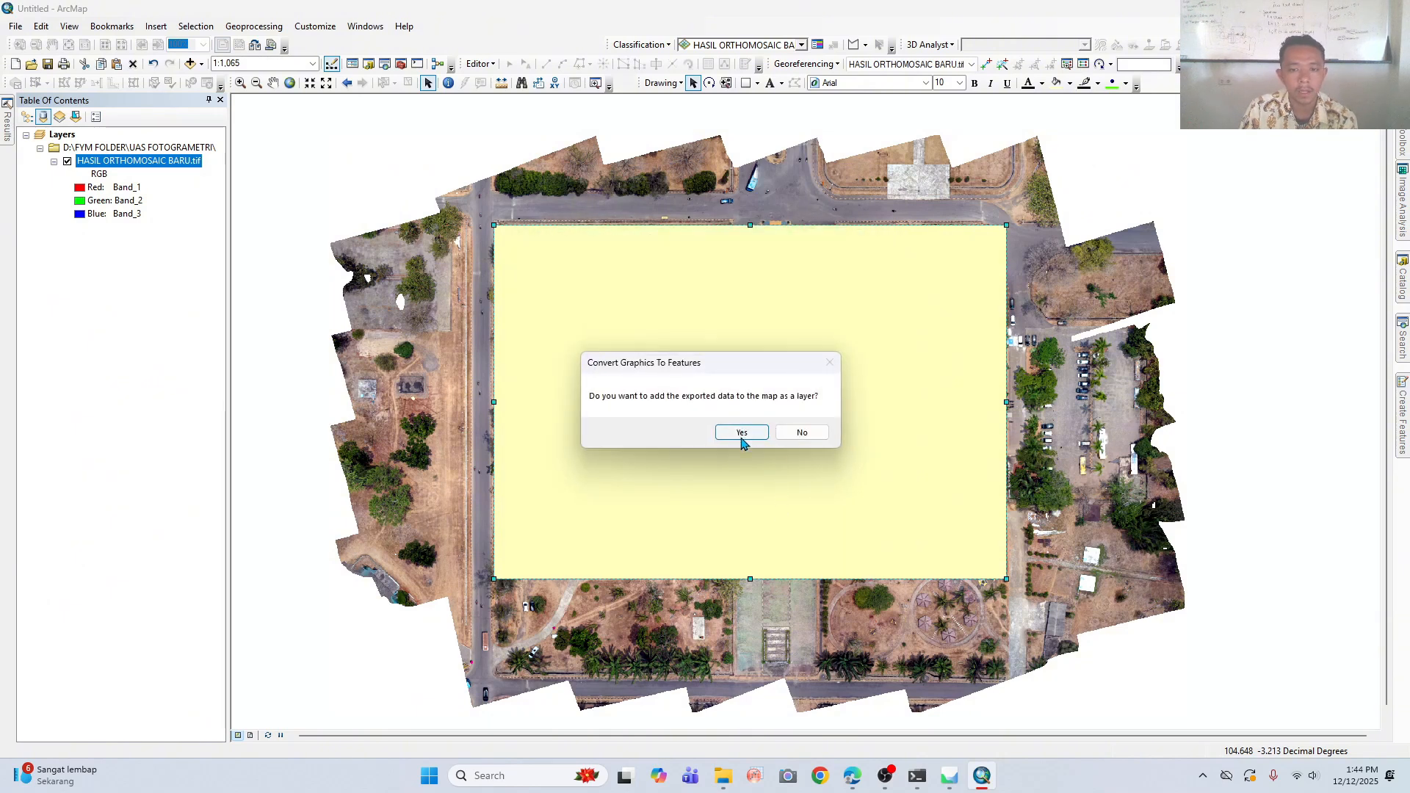
click(742, 432)
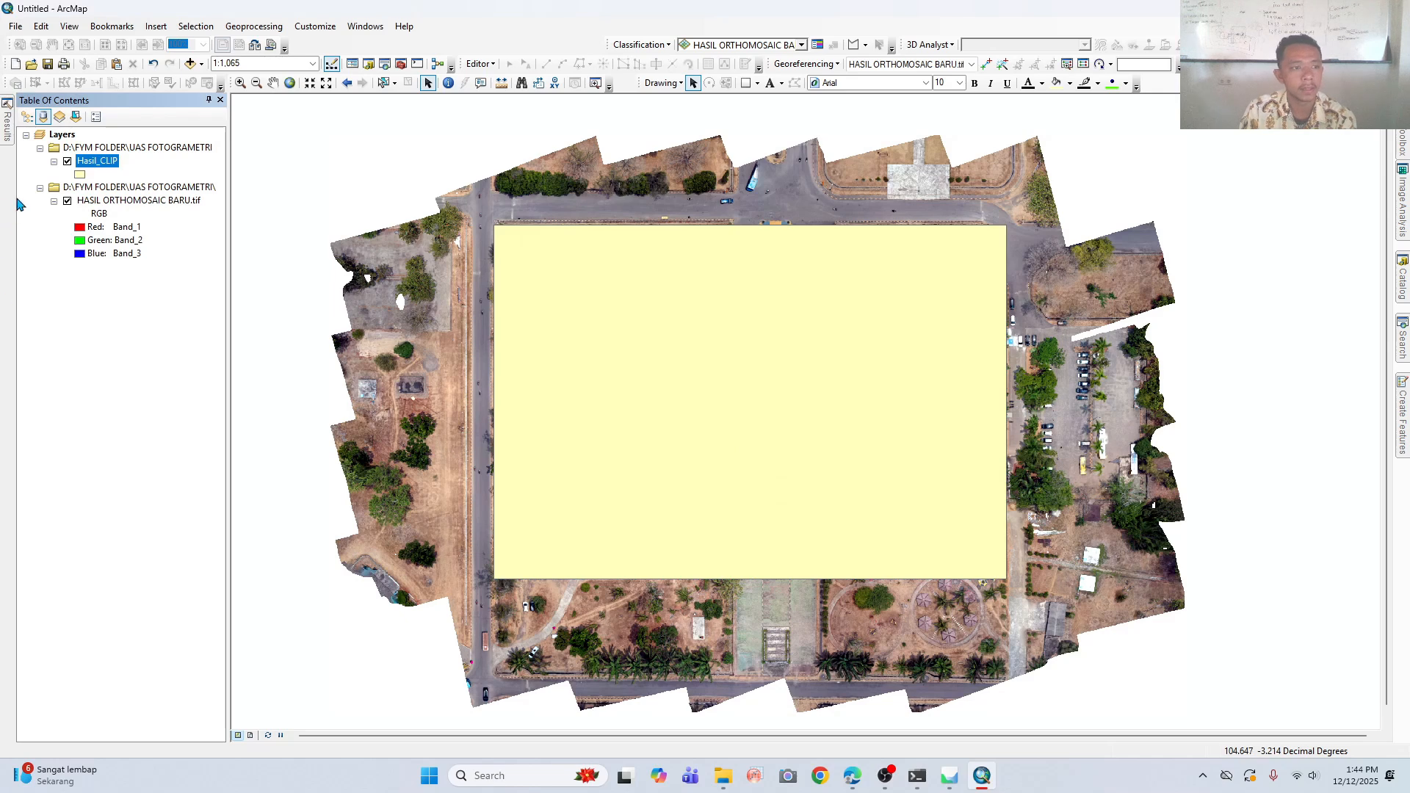
- Give the Hasil_CLIP layer a Hollow symbol with a red outline of width 2, and toggle the orthomosaic layer off and on
click(81, 175)
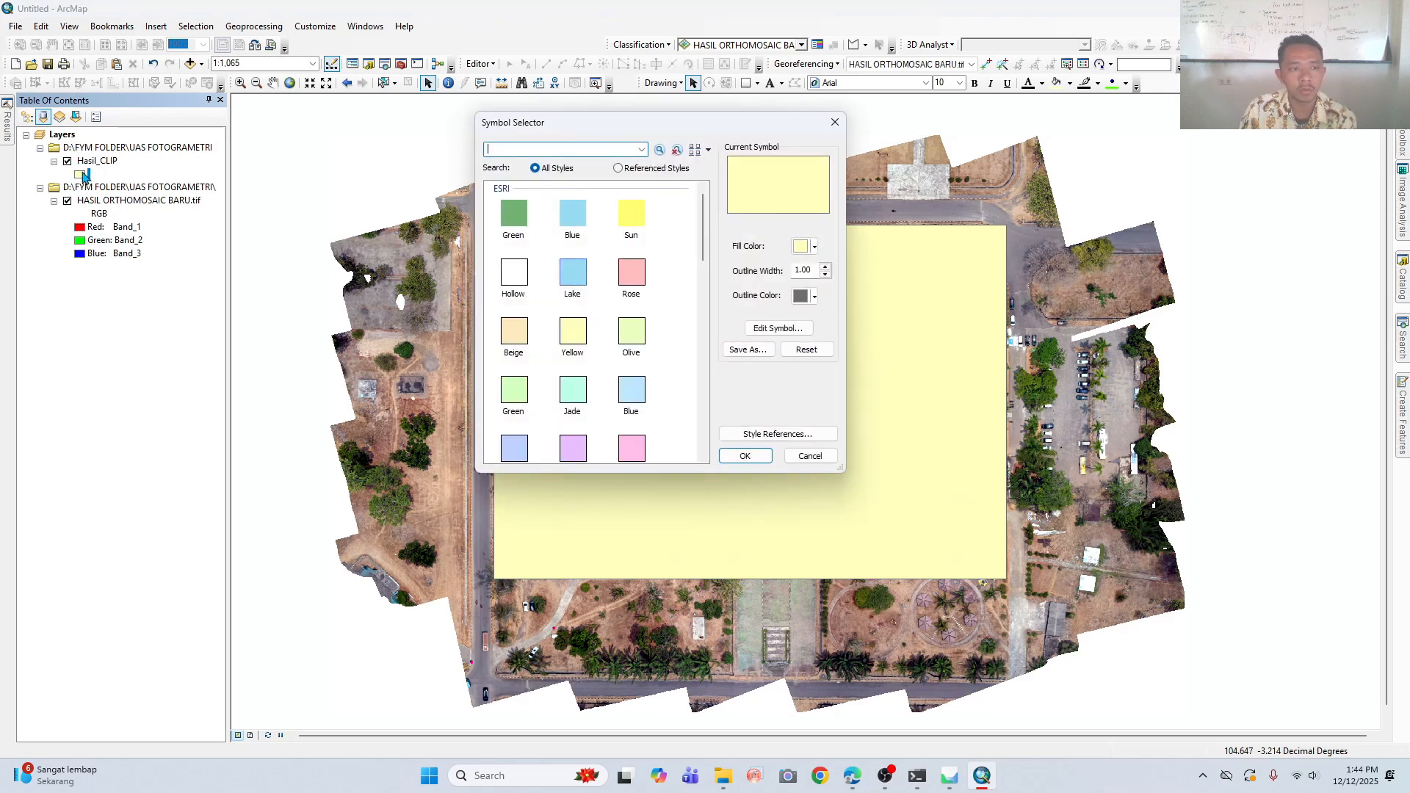
click(528, 275)
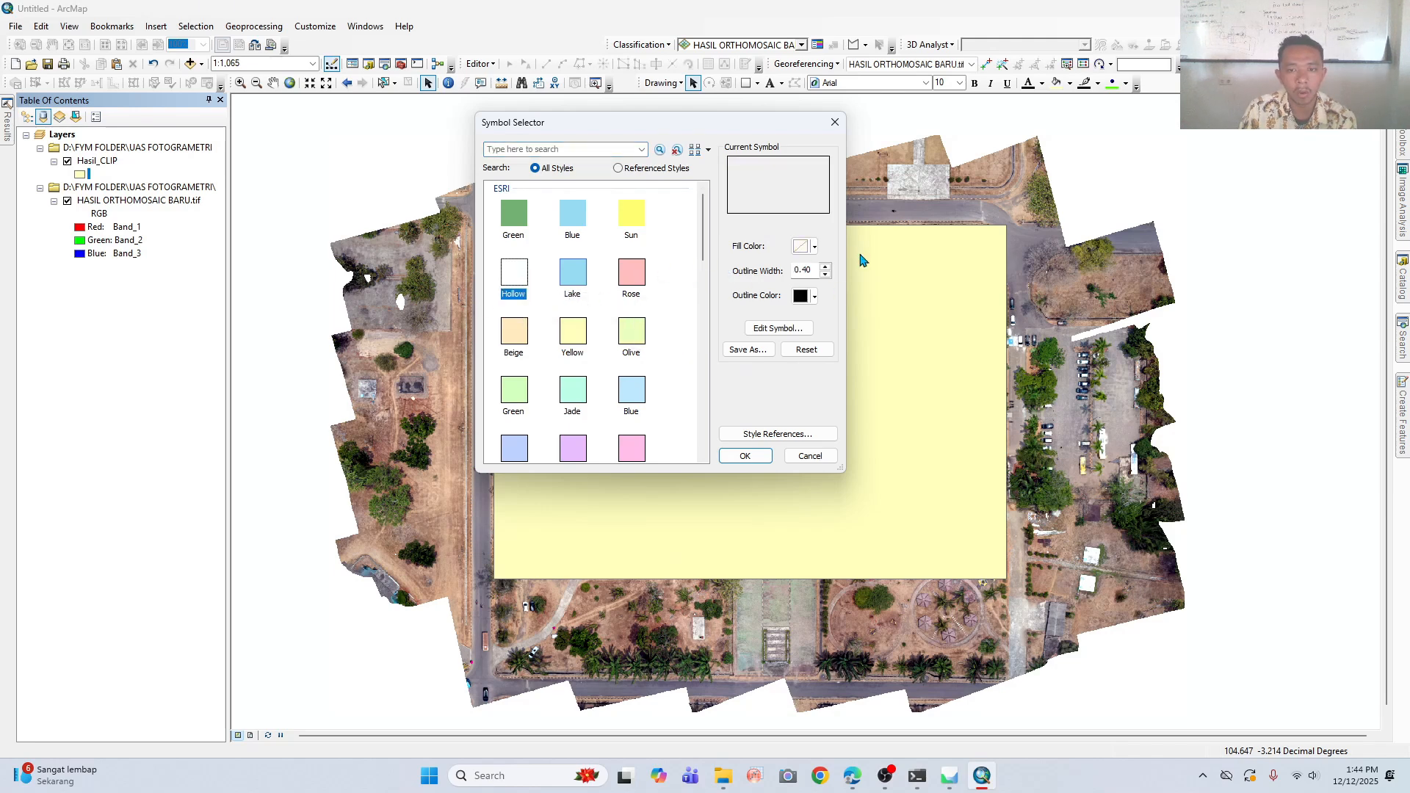
click(825, 268)
click(826, 267)
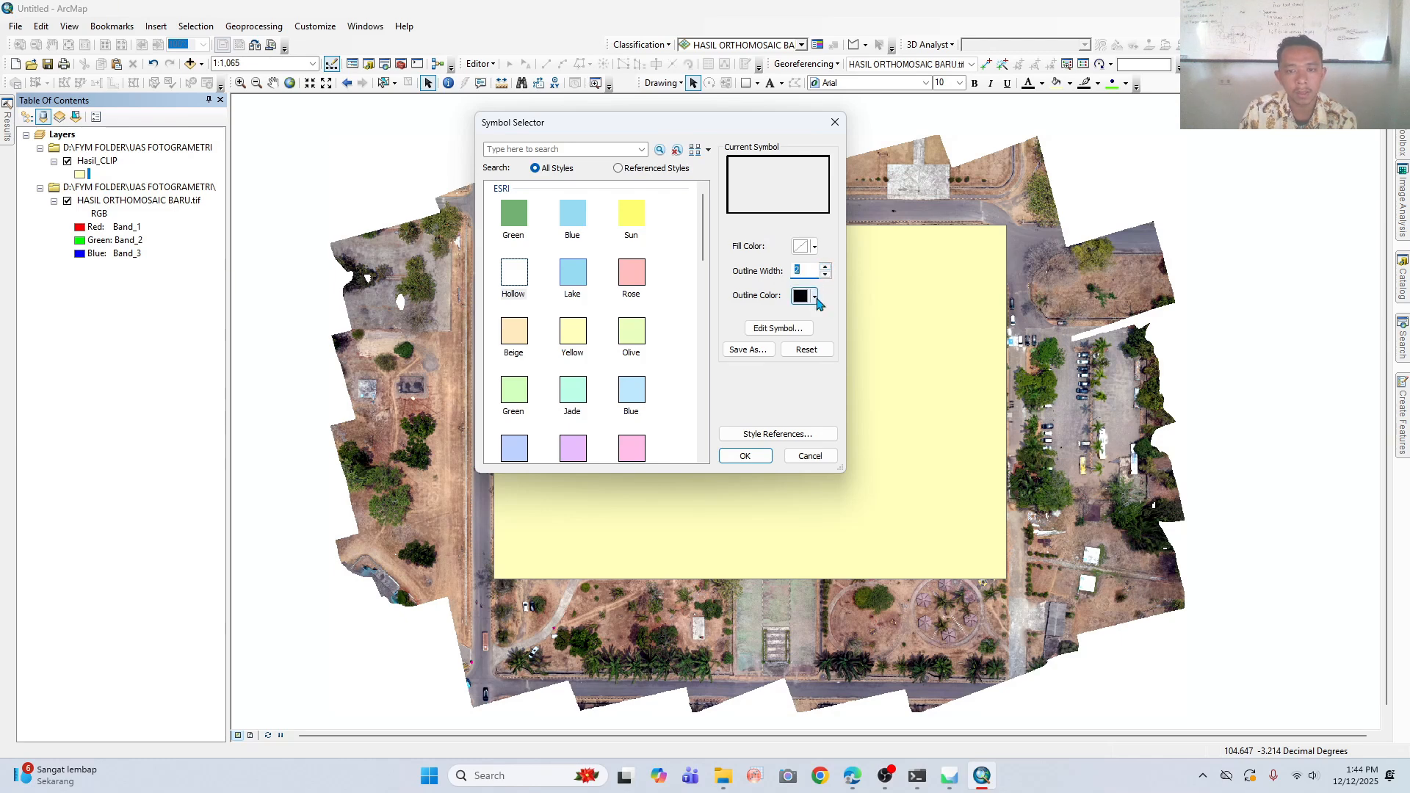
click(815, 296)
click(813, 368)
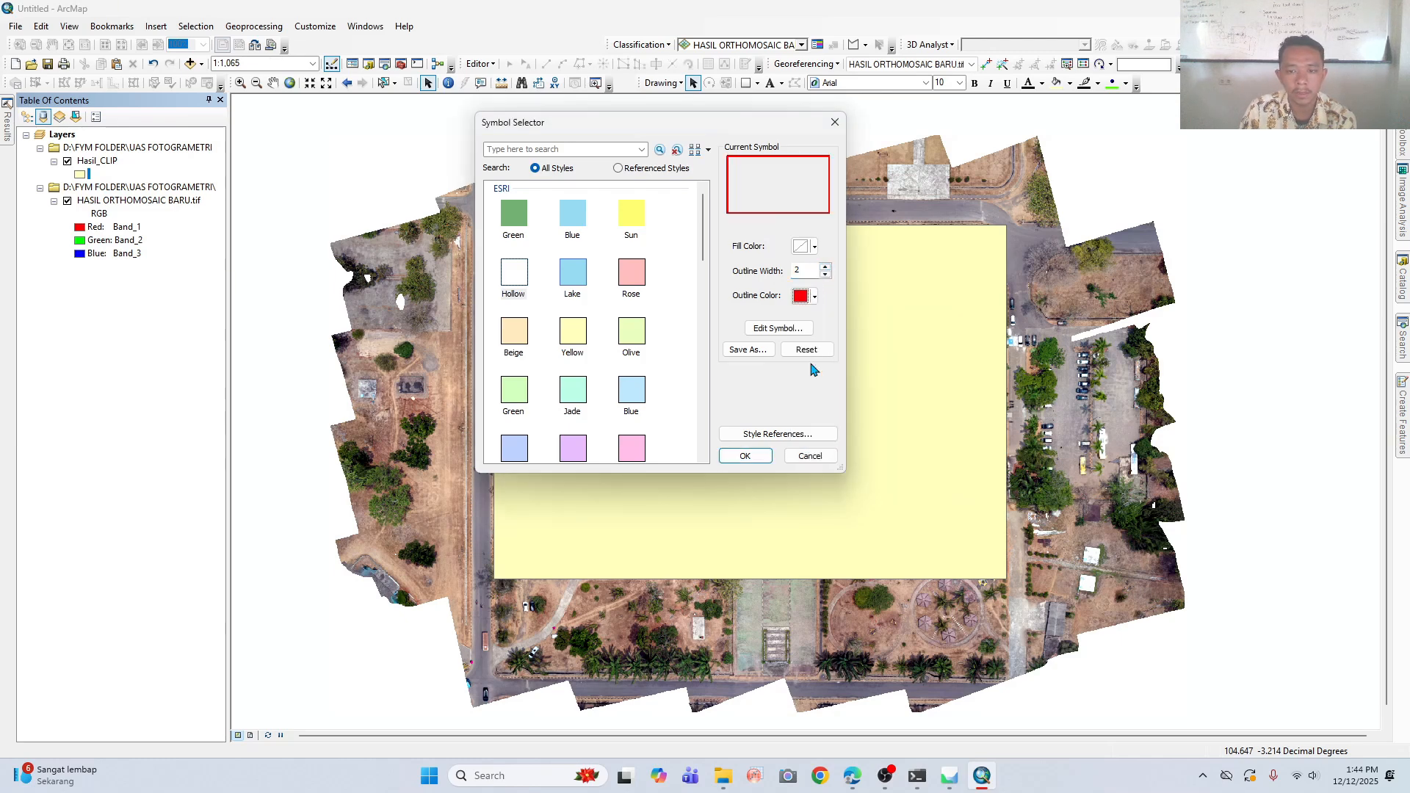
click(744, 456)
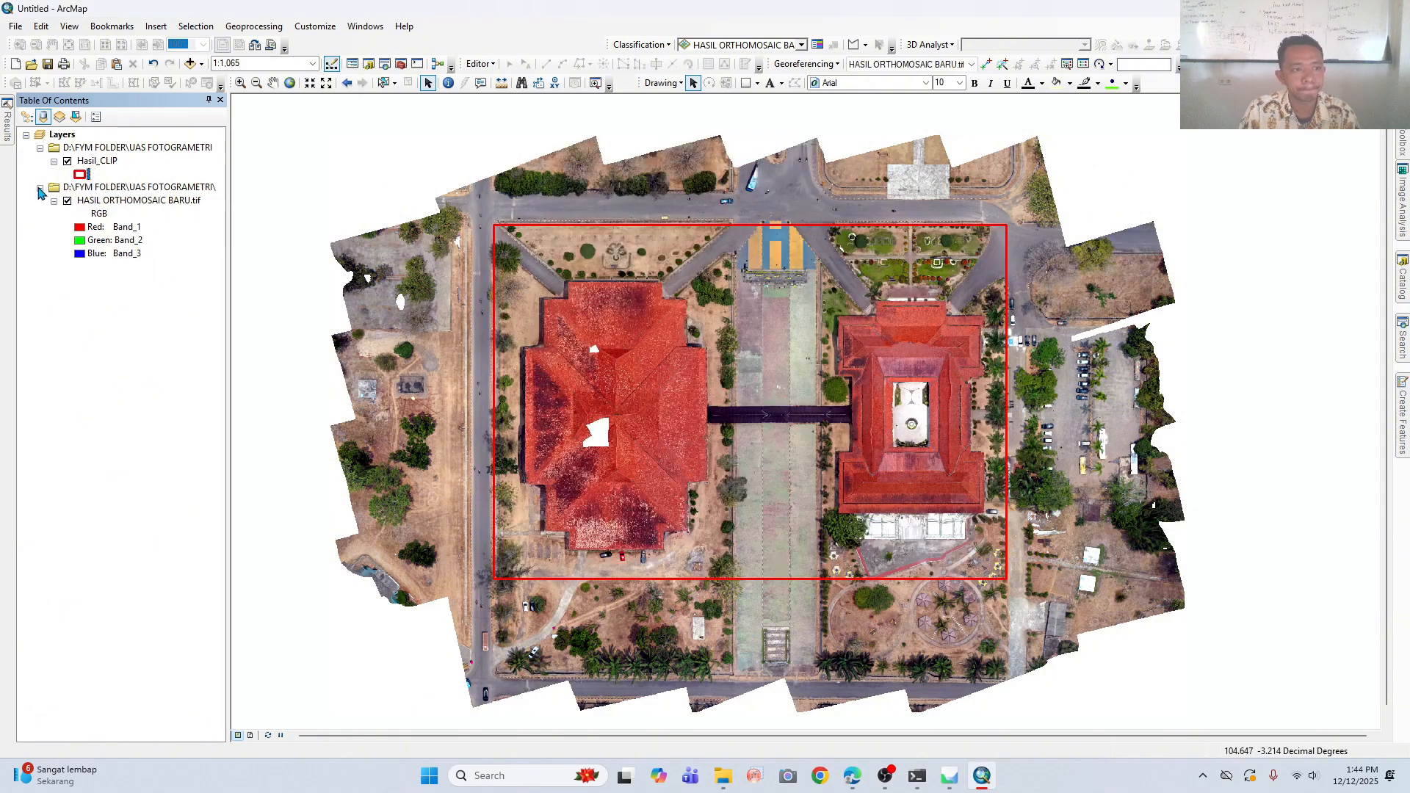
click(67, 202)
click(68, 201)
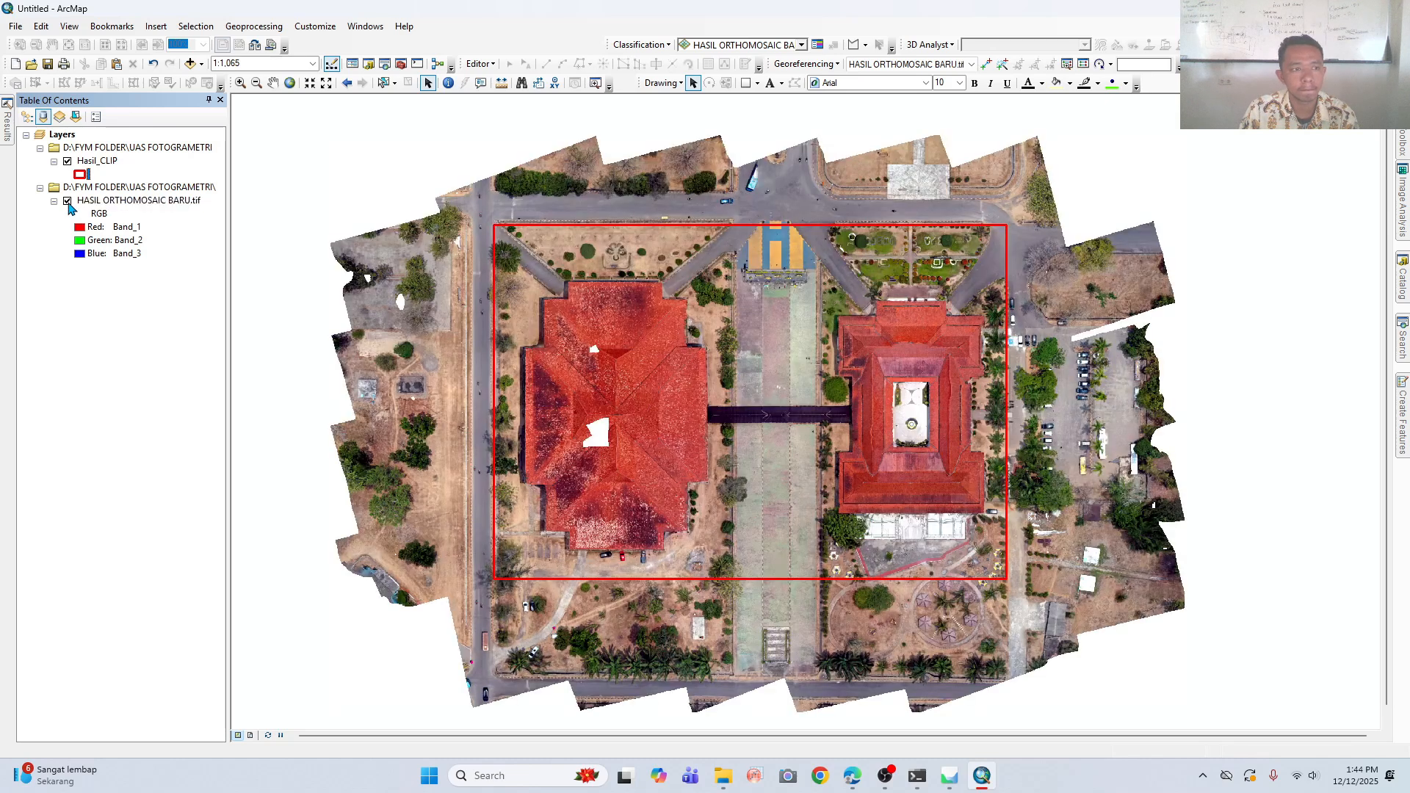
- Open the Clip tool from the Raster Processing toolset of the Data Management Tools
click(1401, 150)
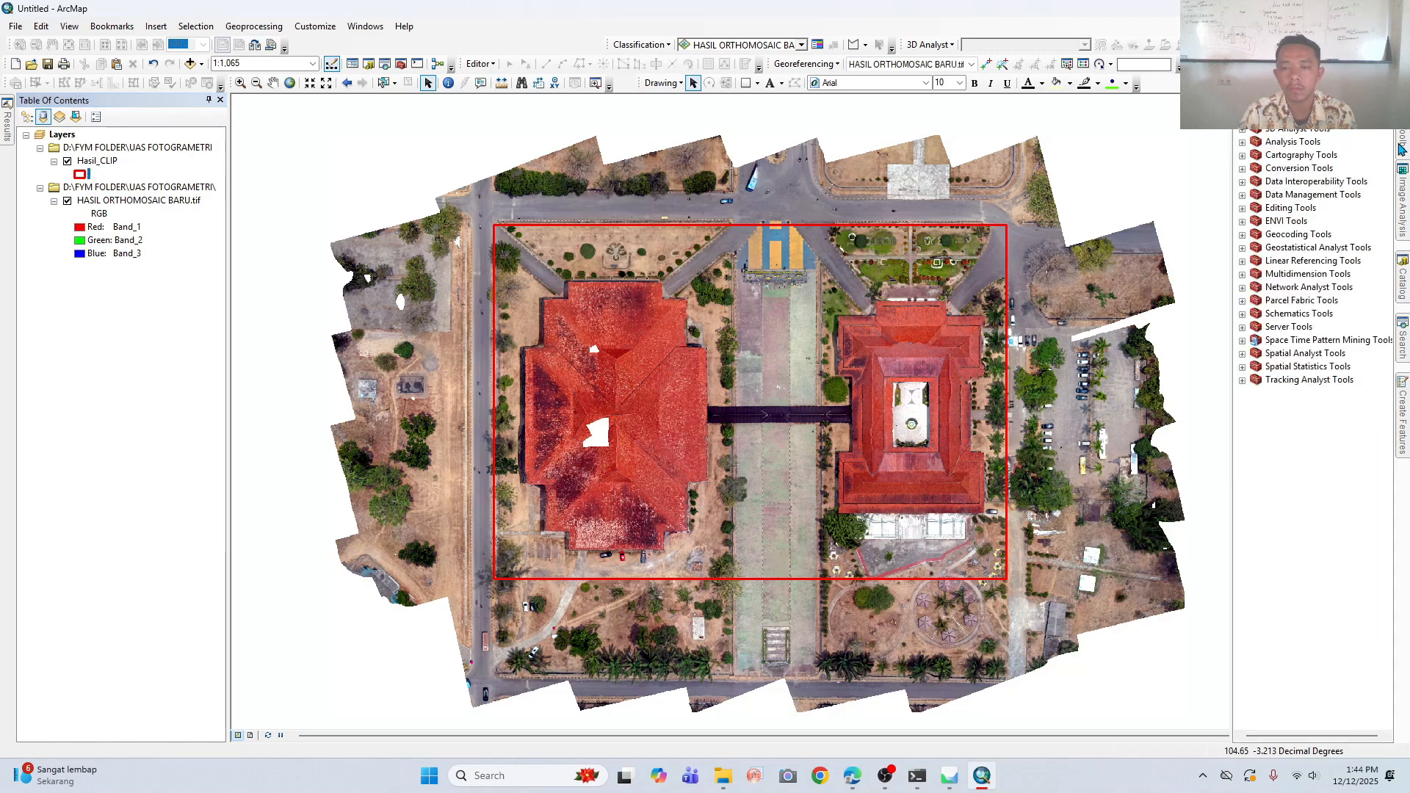
double_click(1272, 194)
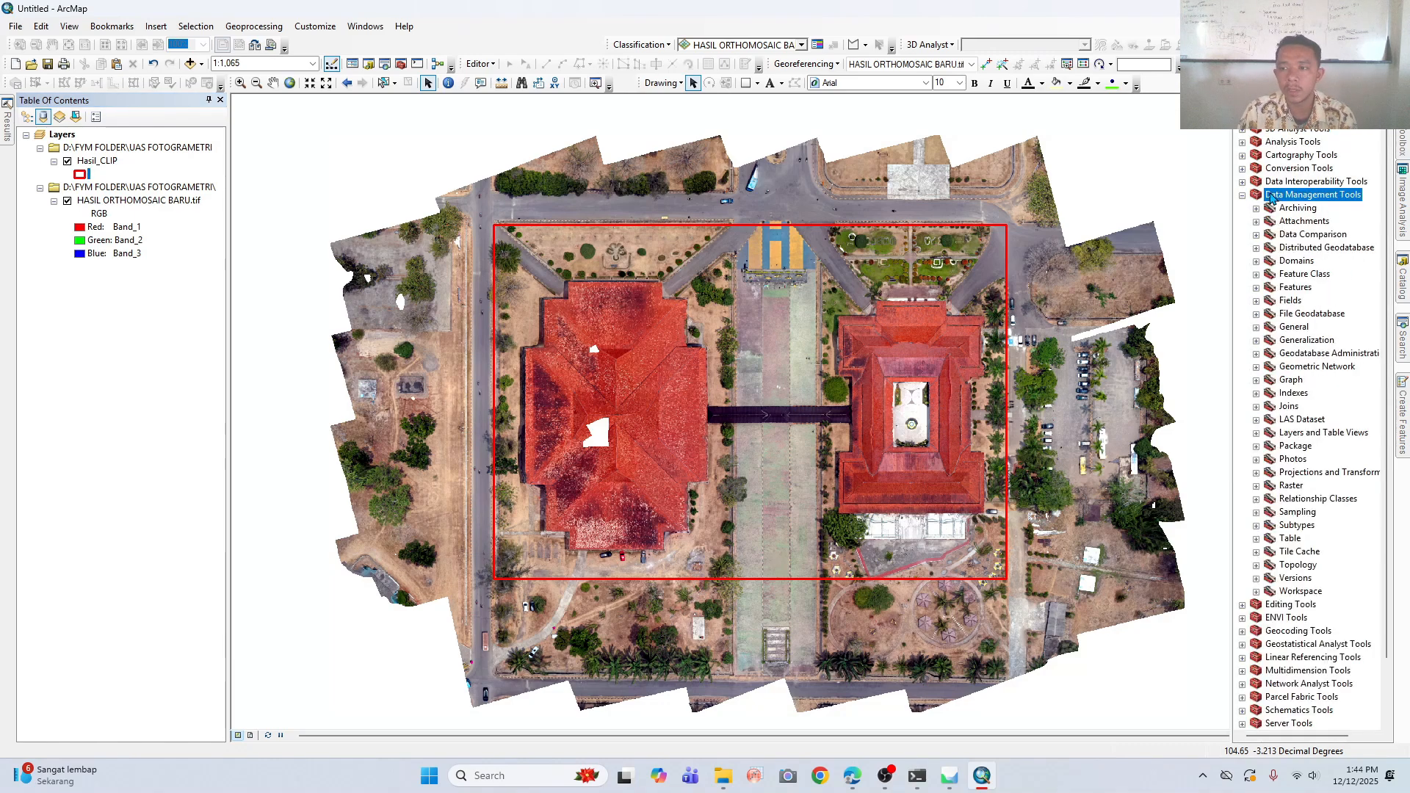
double_click(1292, 487)
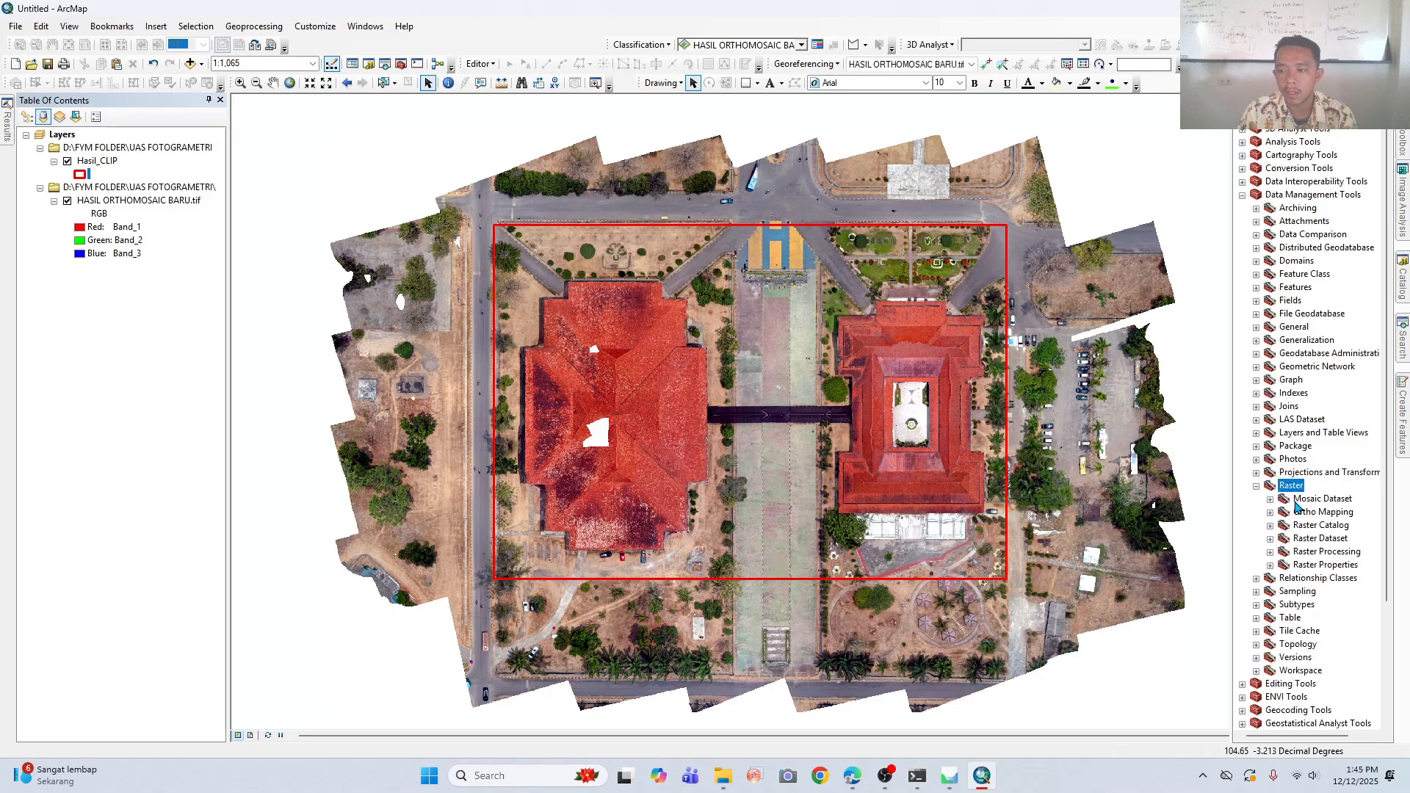
double_click(1332, 552)
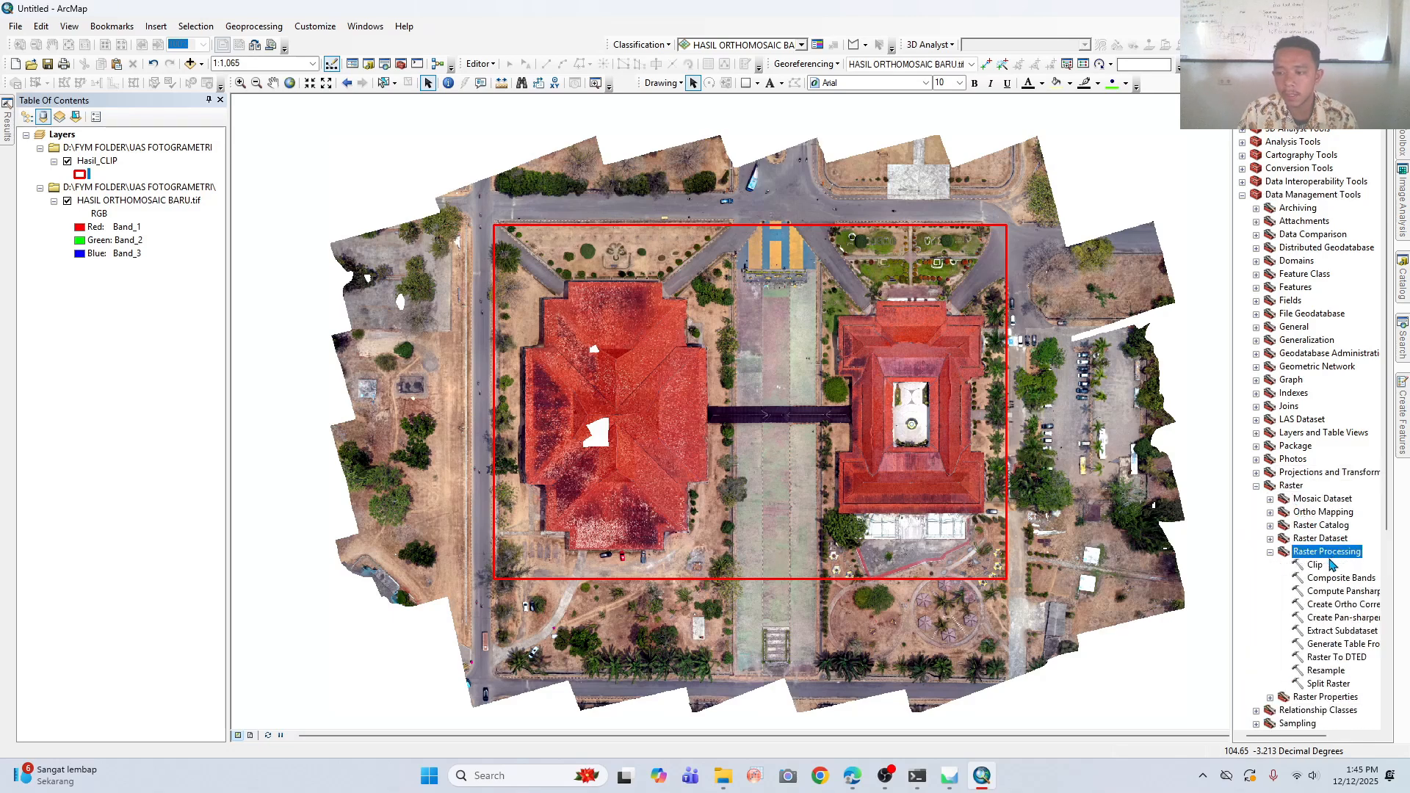
click(1315, 566)
double_click(1315, 567)
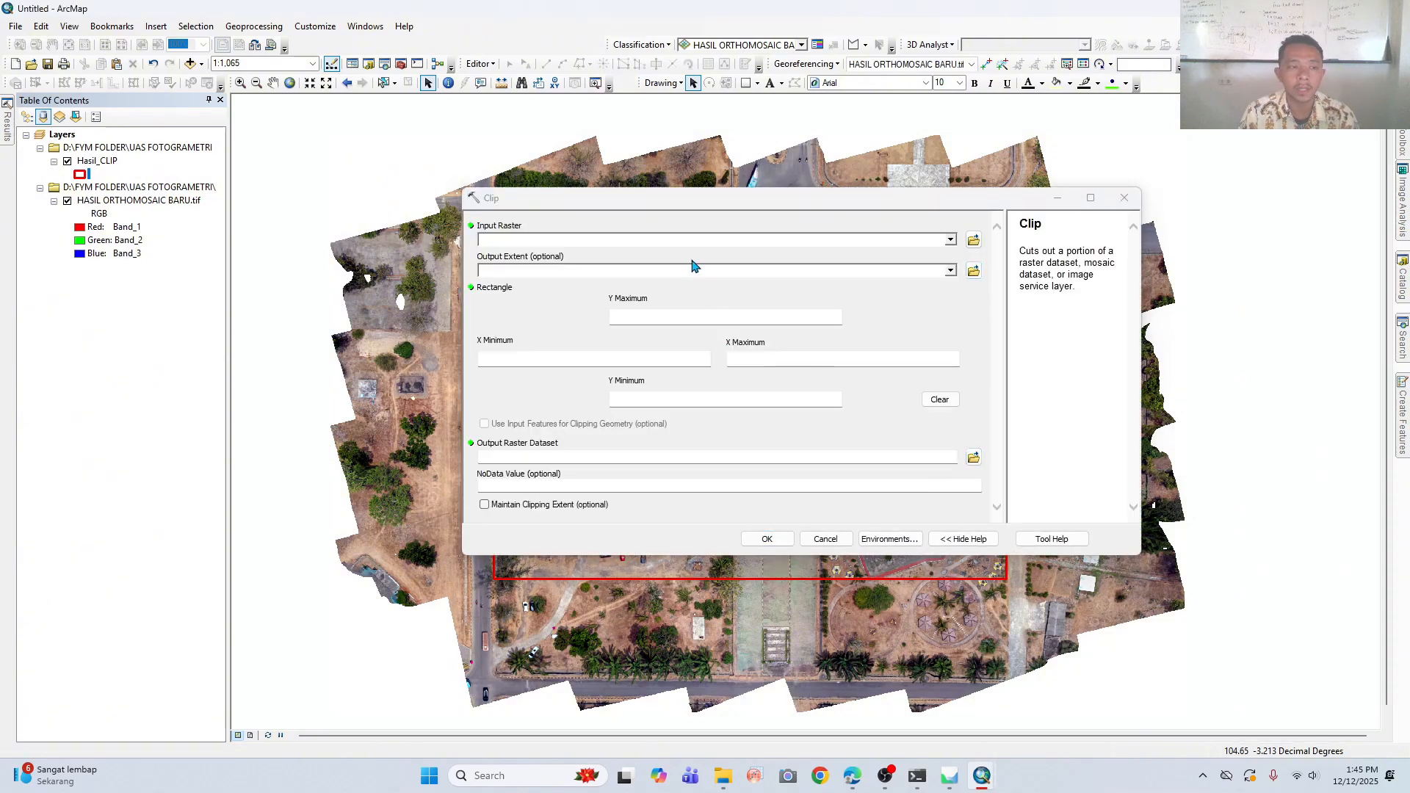
- Set HASIL ORTHOMOSAIC BARU.tif as the raster to clip and Hasil_CLIP as the output extent
click(951, 240)
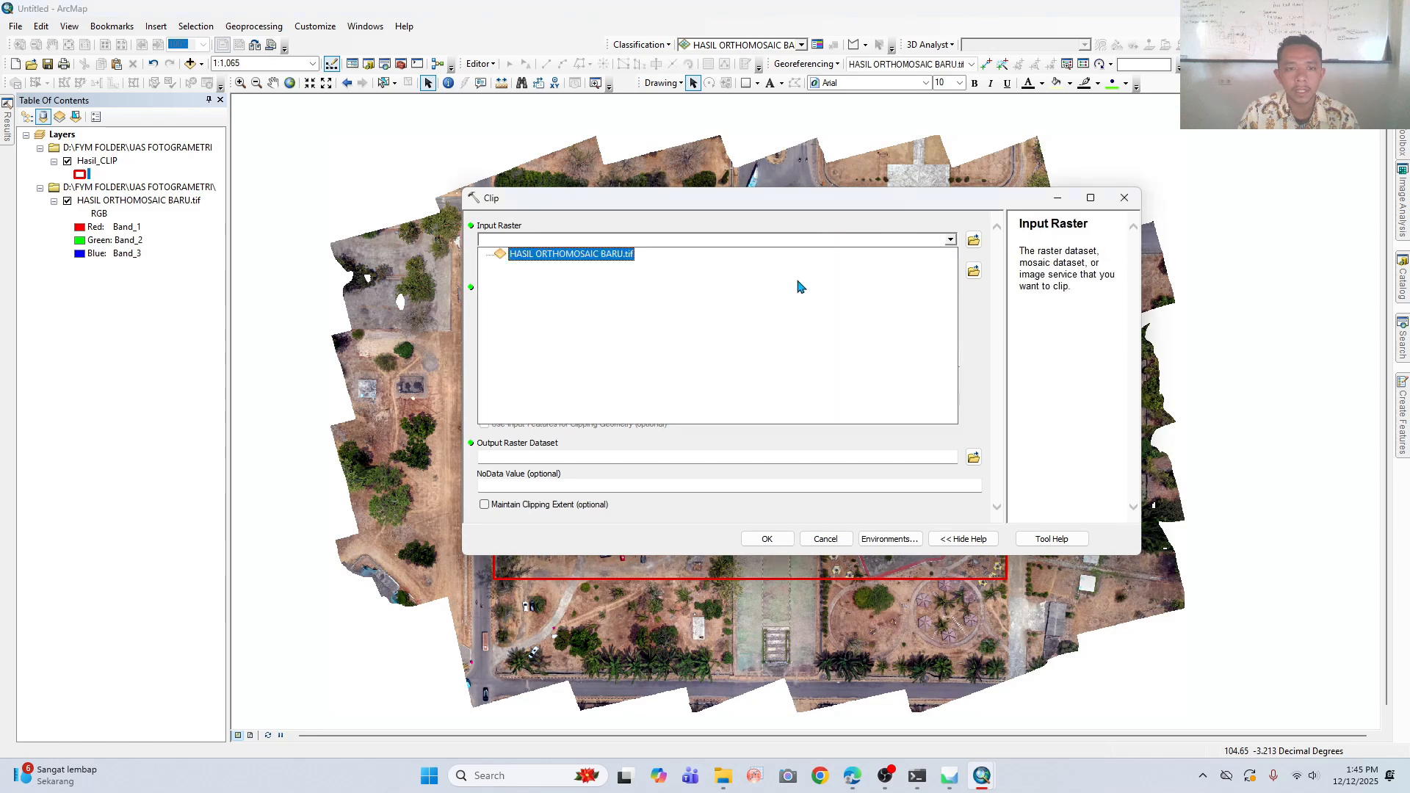
click(560, 253)
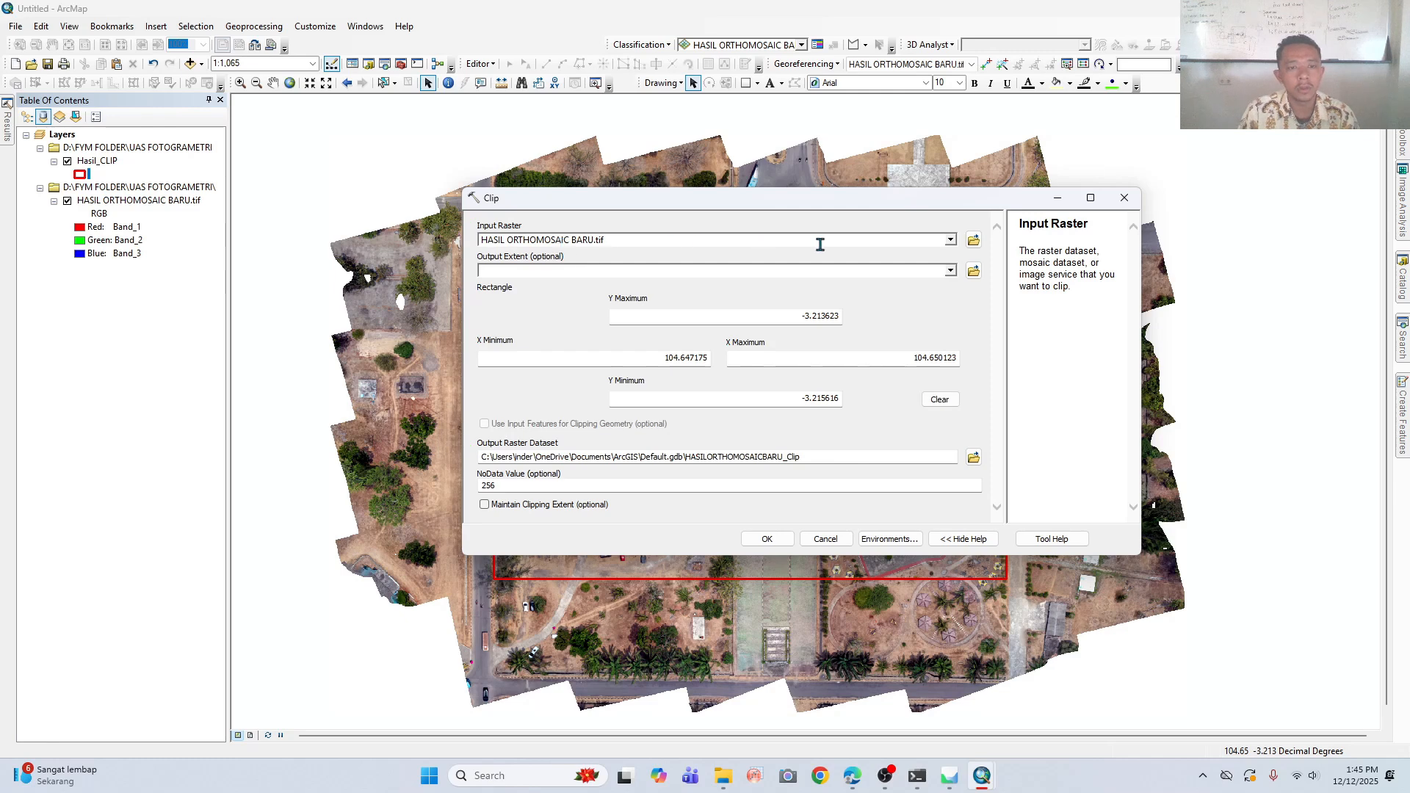
click(950, 270)
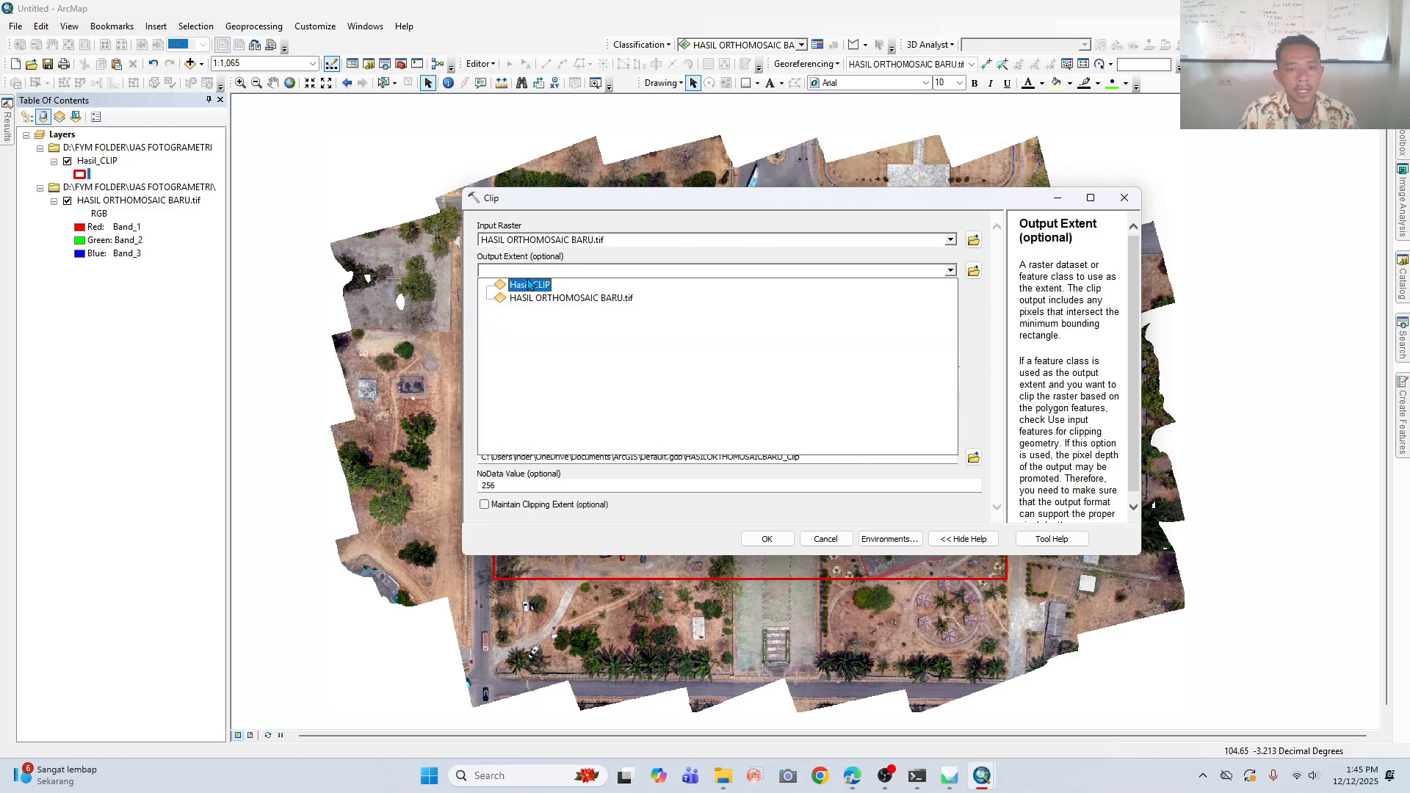
click(553, 287)
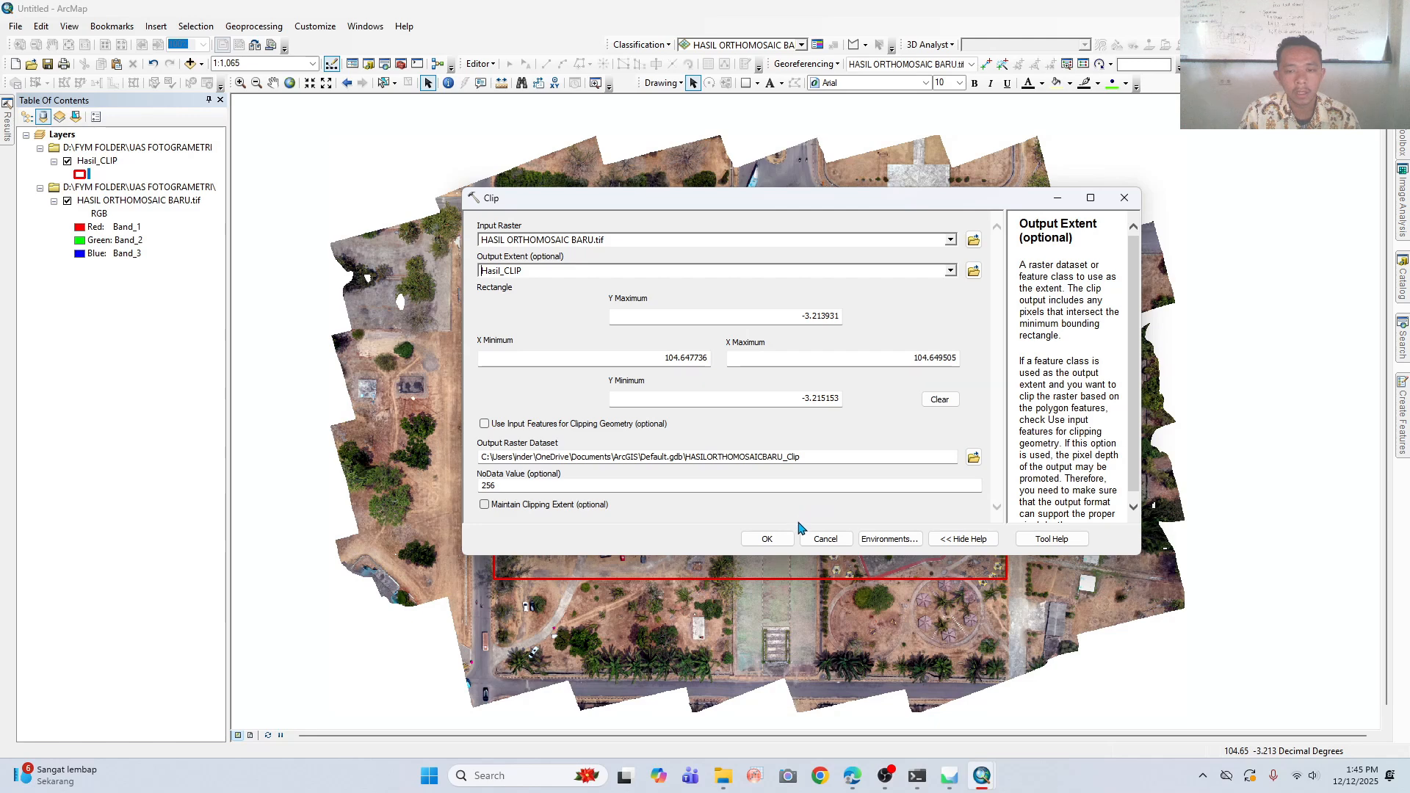
click(951, 709)
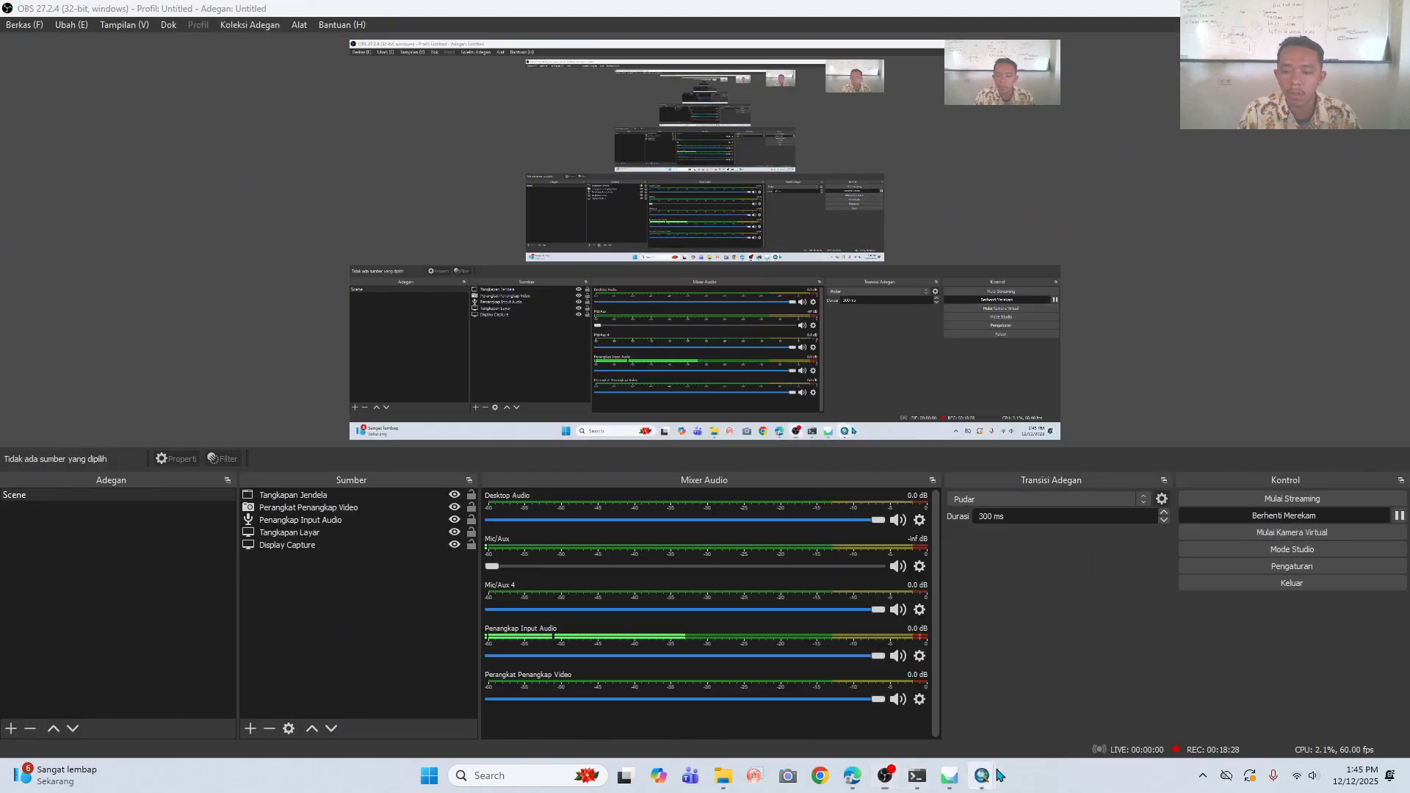
mouse_move(982, 775)
click(1004, 693)
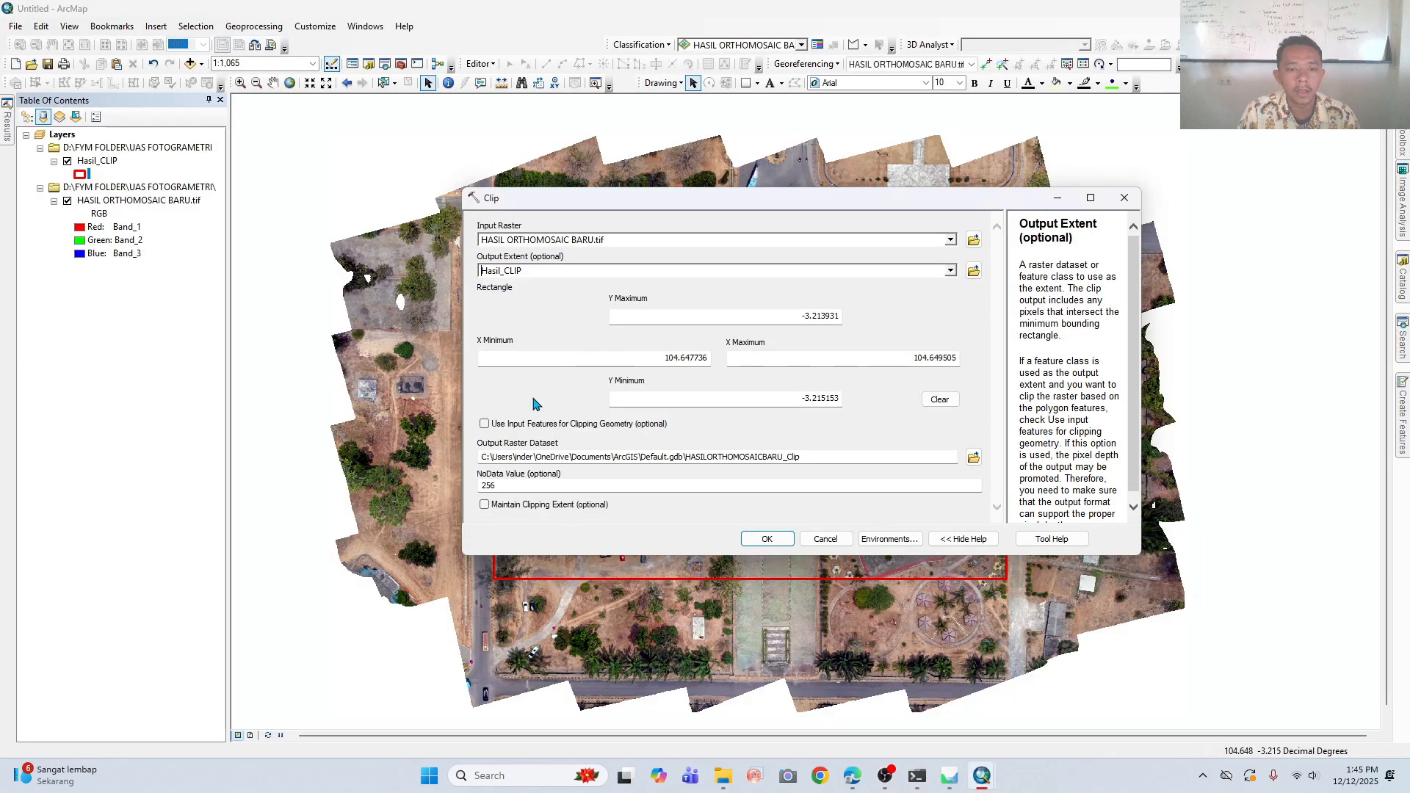
- Enable the use of input features for clipping geometry and run the clip on the orthomosaic
click(502, 429)
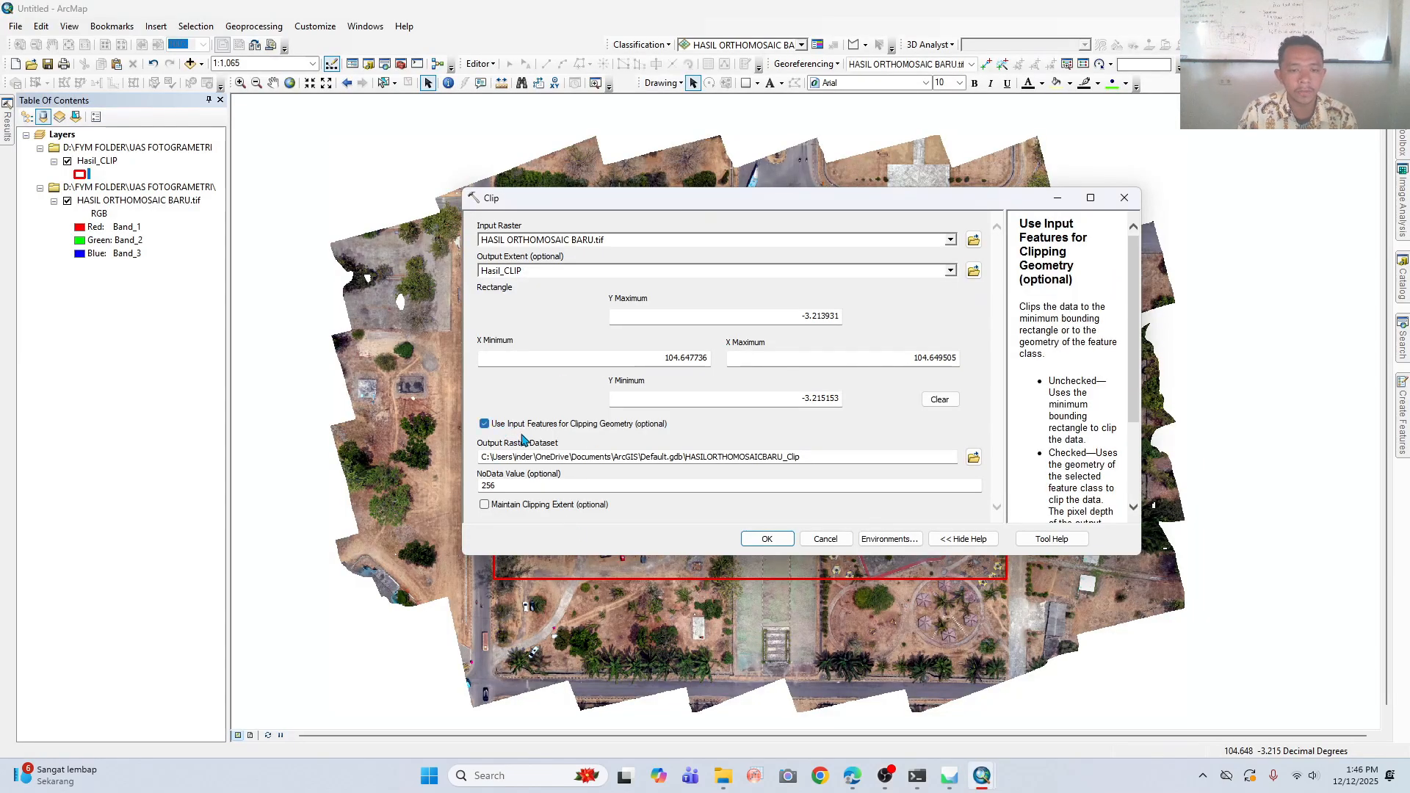
click(768, 540)
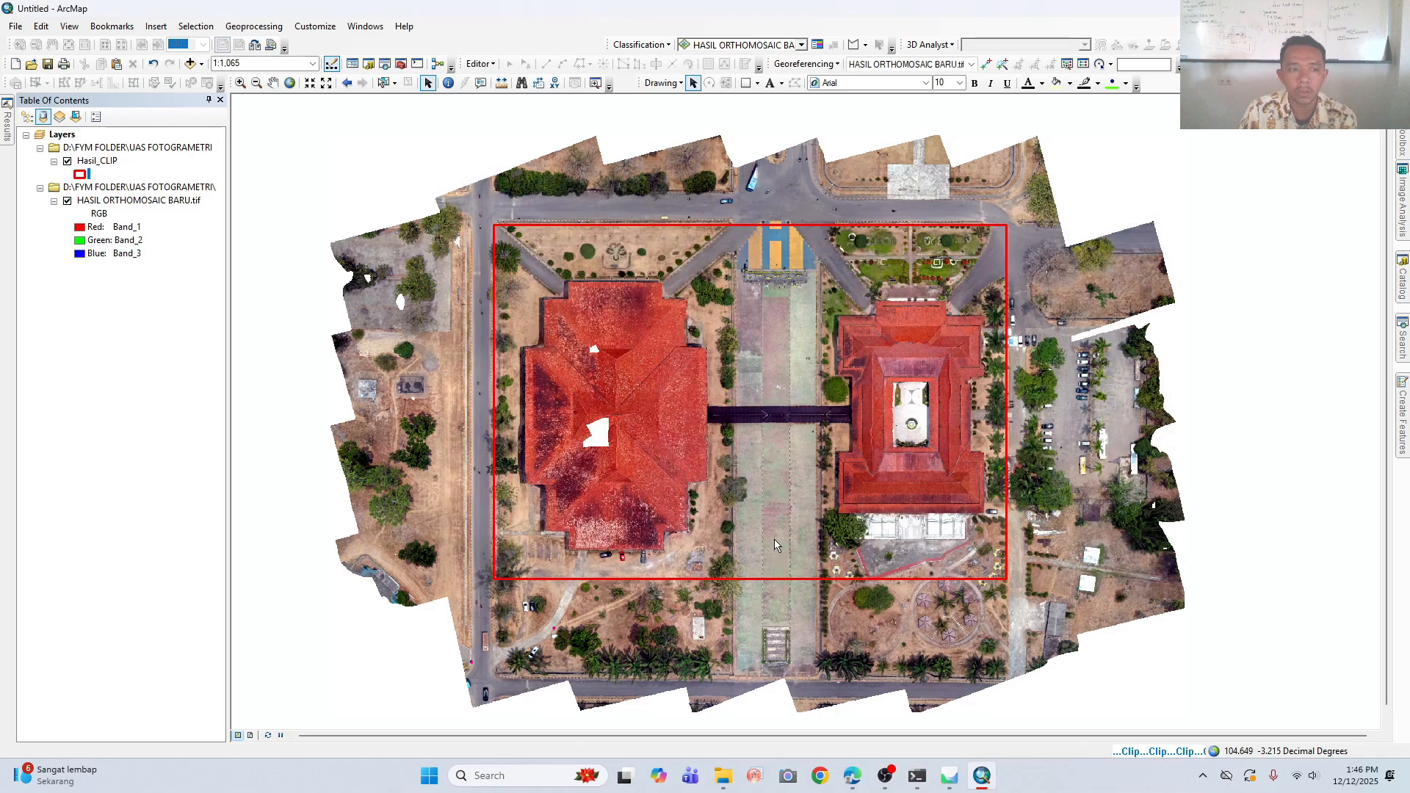
click(885, 776)
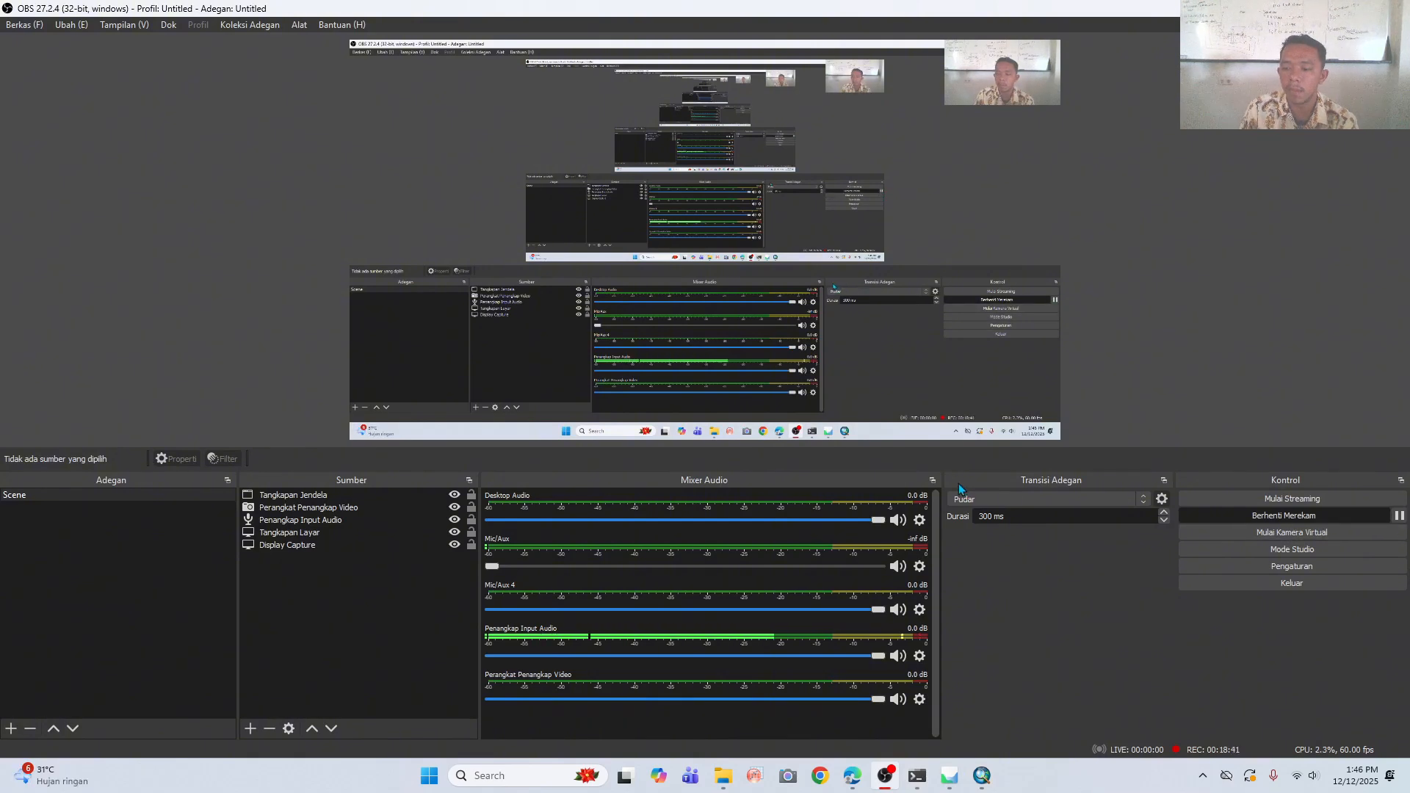
click(982, 777)
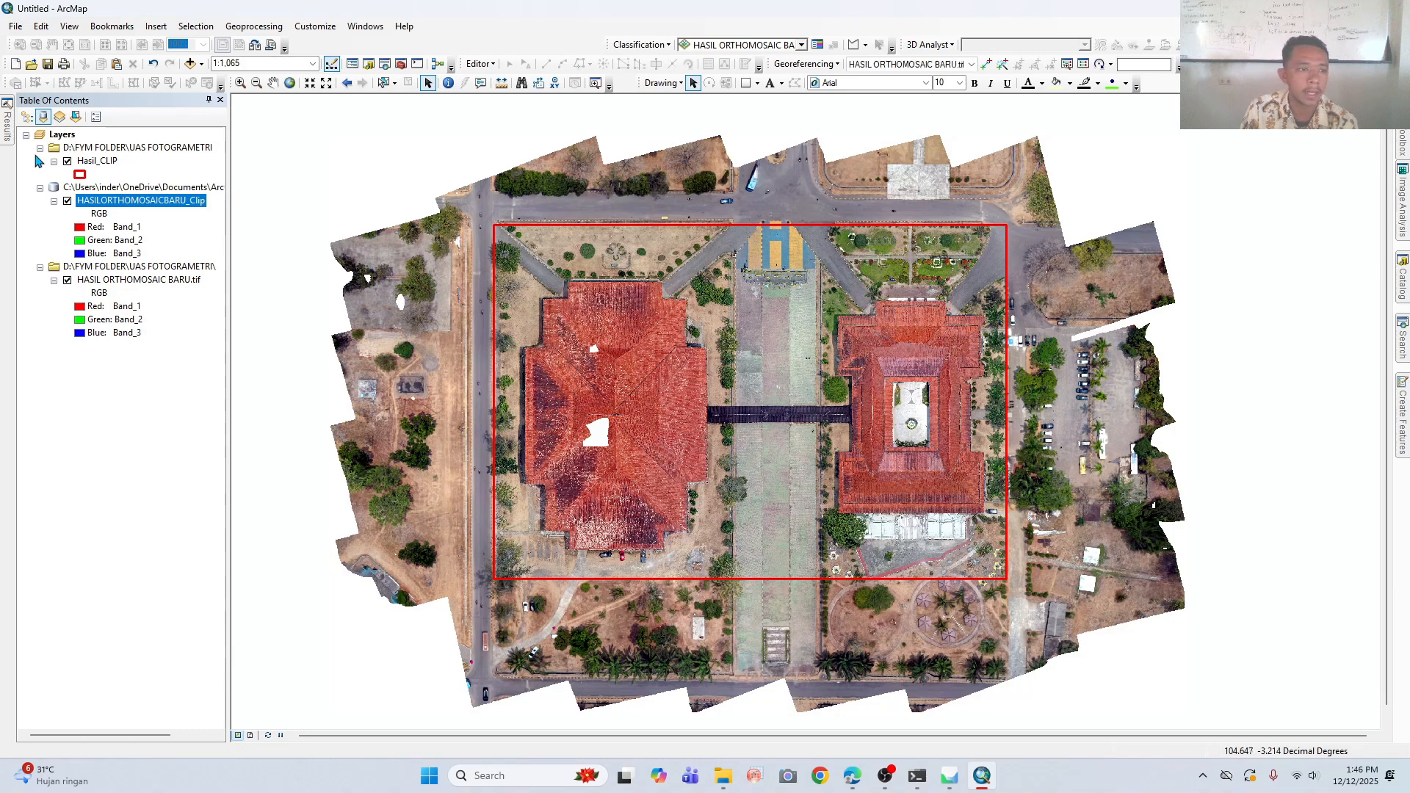
- Hide the Hasil_CLIP and HASIL ORTHOMOSAIC BARU.tif layers and inspect the clipped orthomosaic up close
click(67, 161)
click(66, 280)
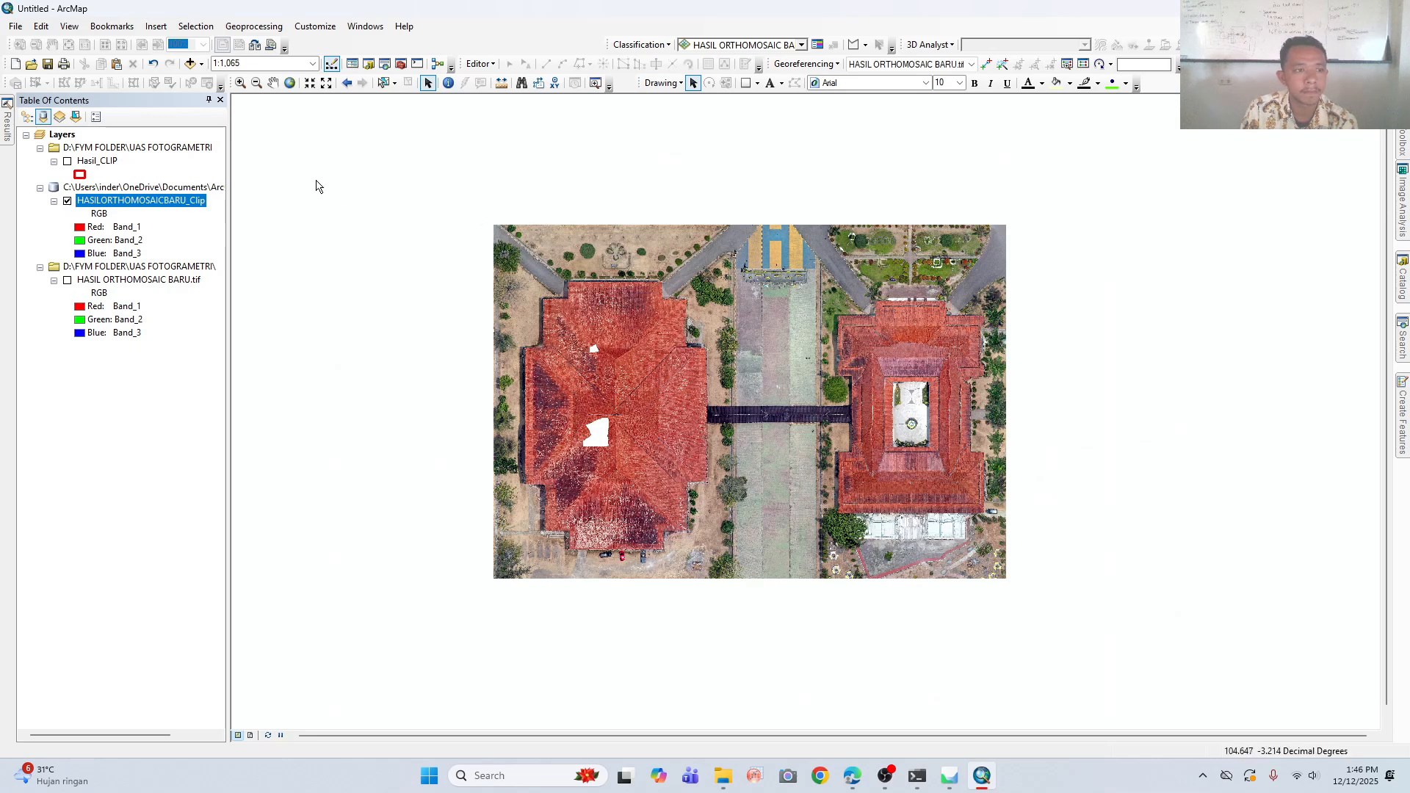
click(240, 82)
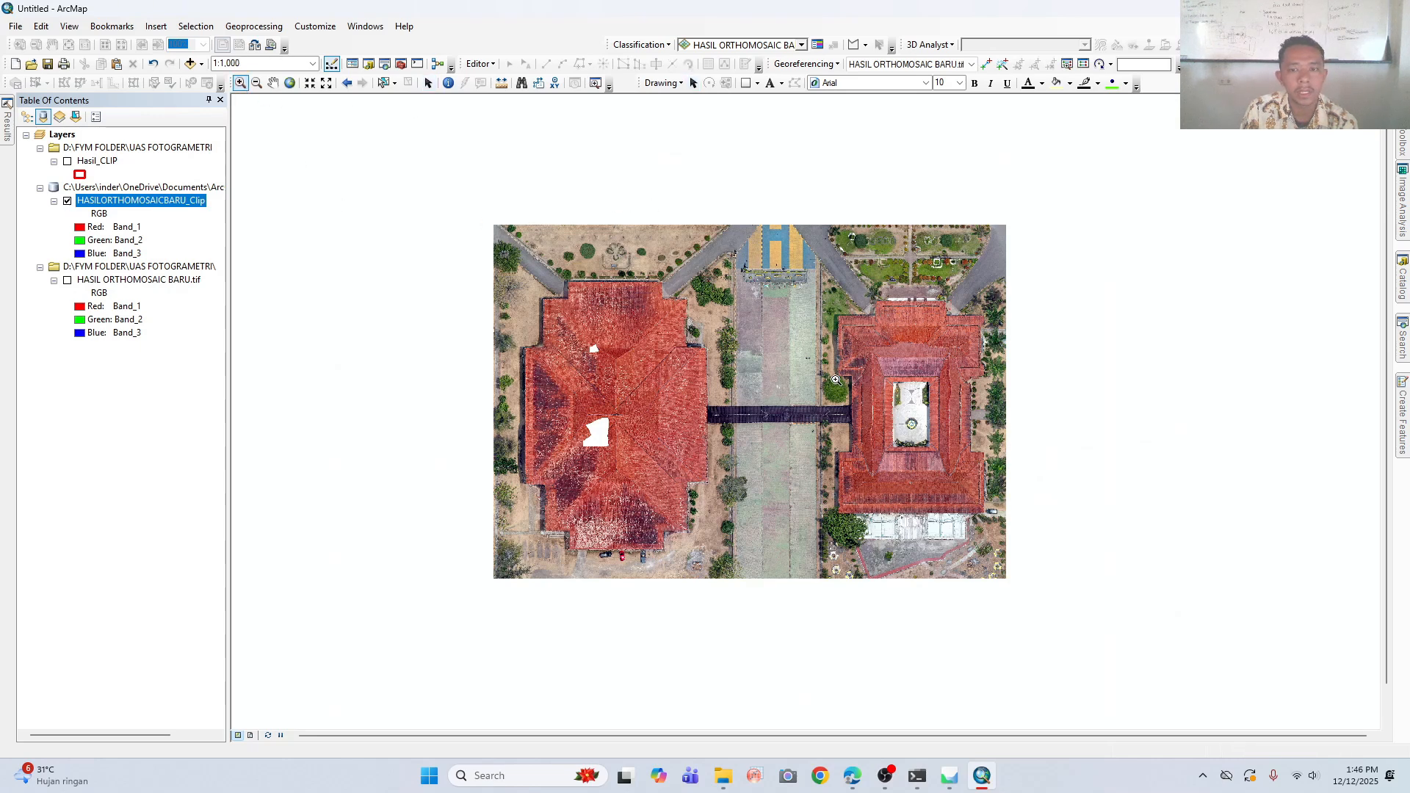
click(757, 404)
click(757, 404)
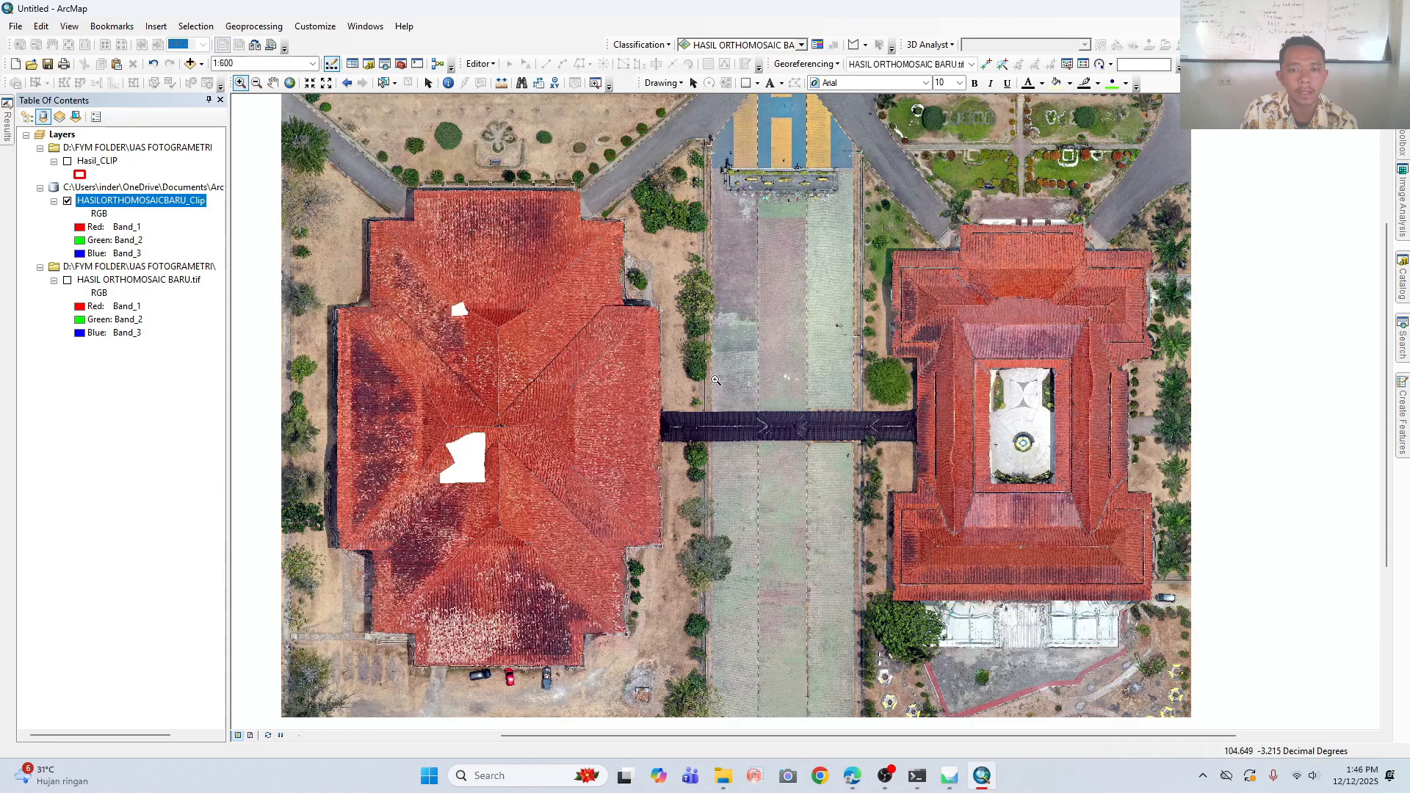
click(256, 82)
click(744, 354)
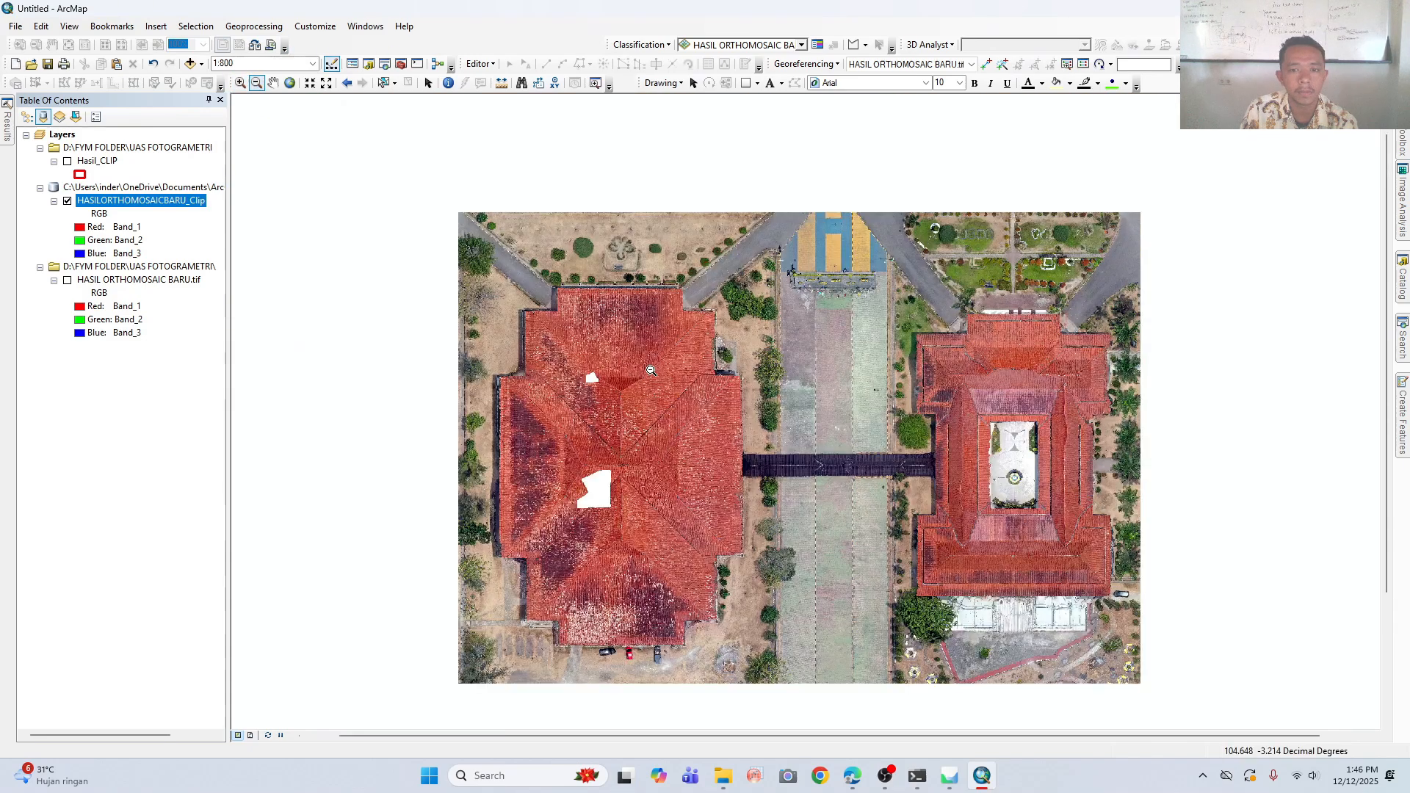
click(272, 83)
drag(794, 428, 756, 388)
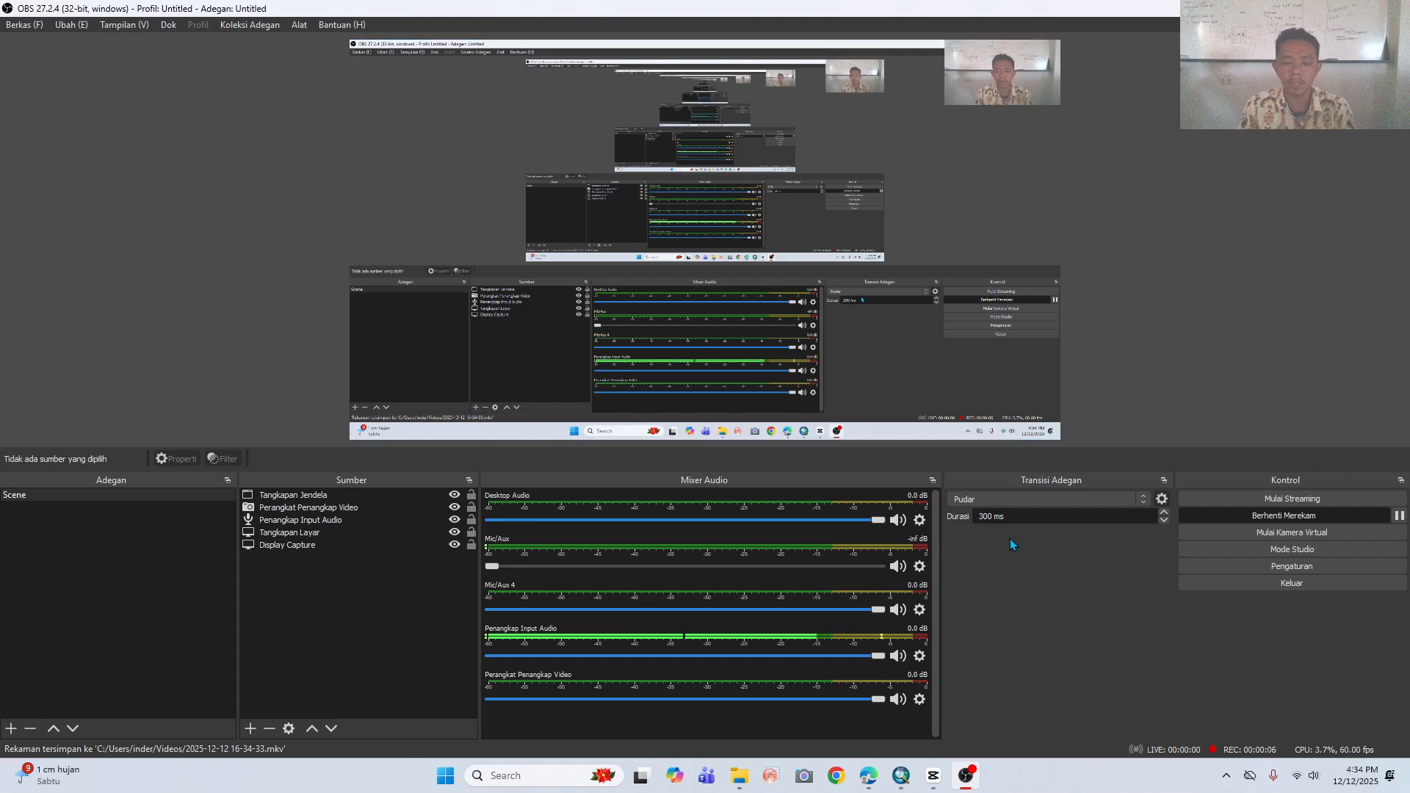
- Switch to the ArcMap window containing the orthophoto map layout
click(909, 787)
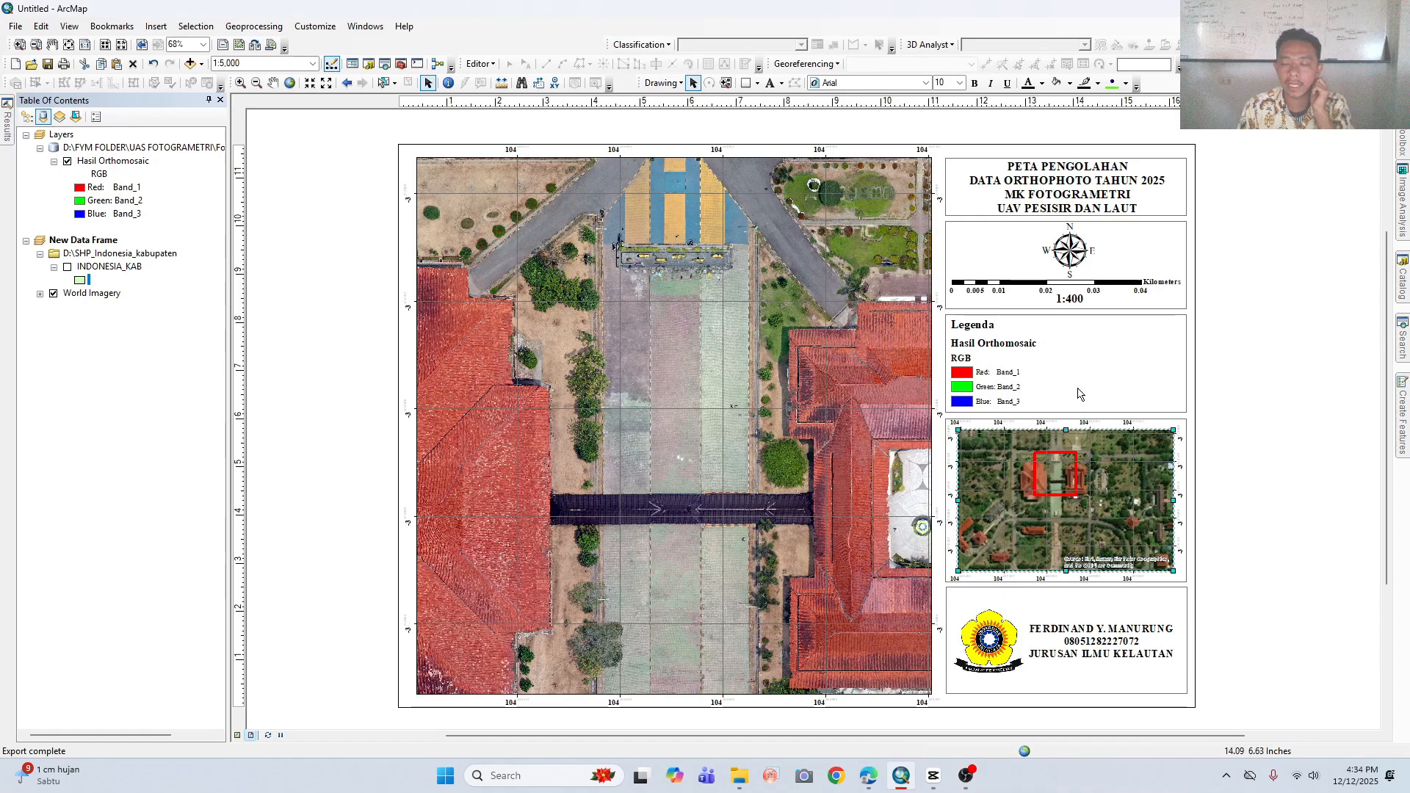